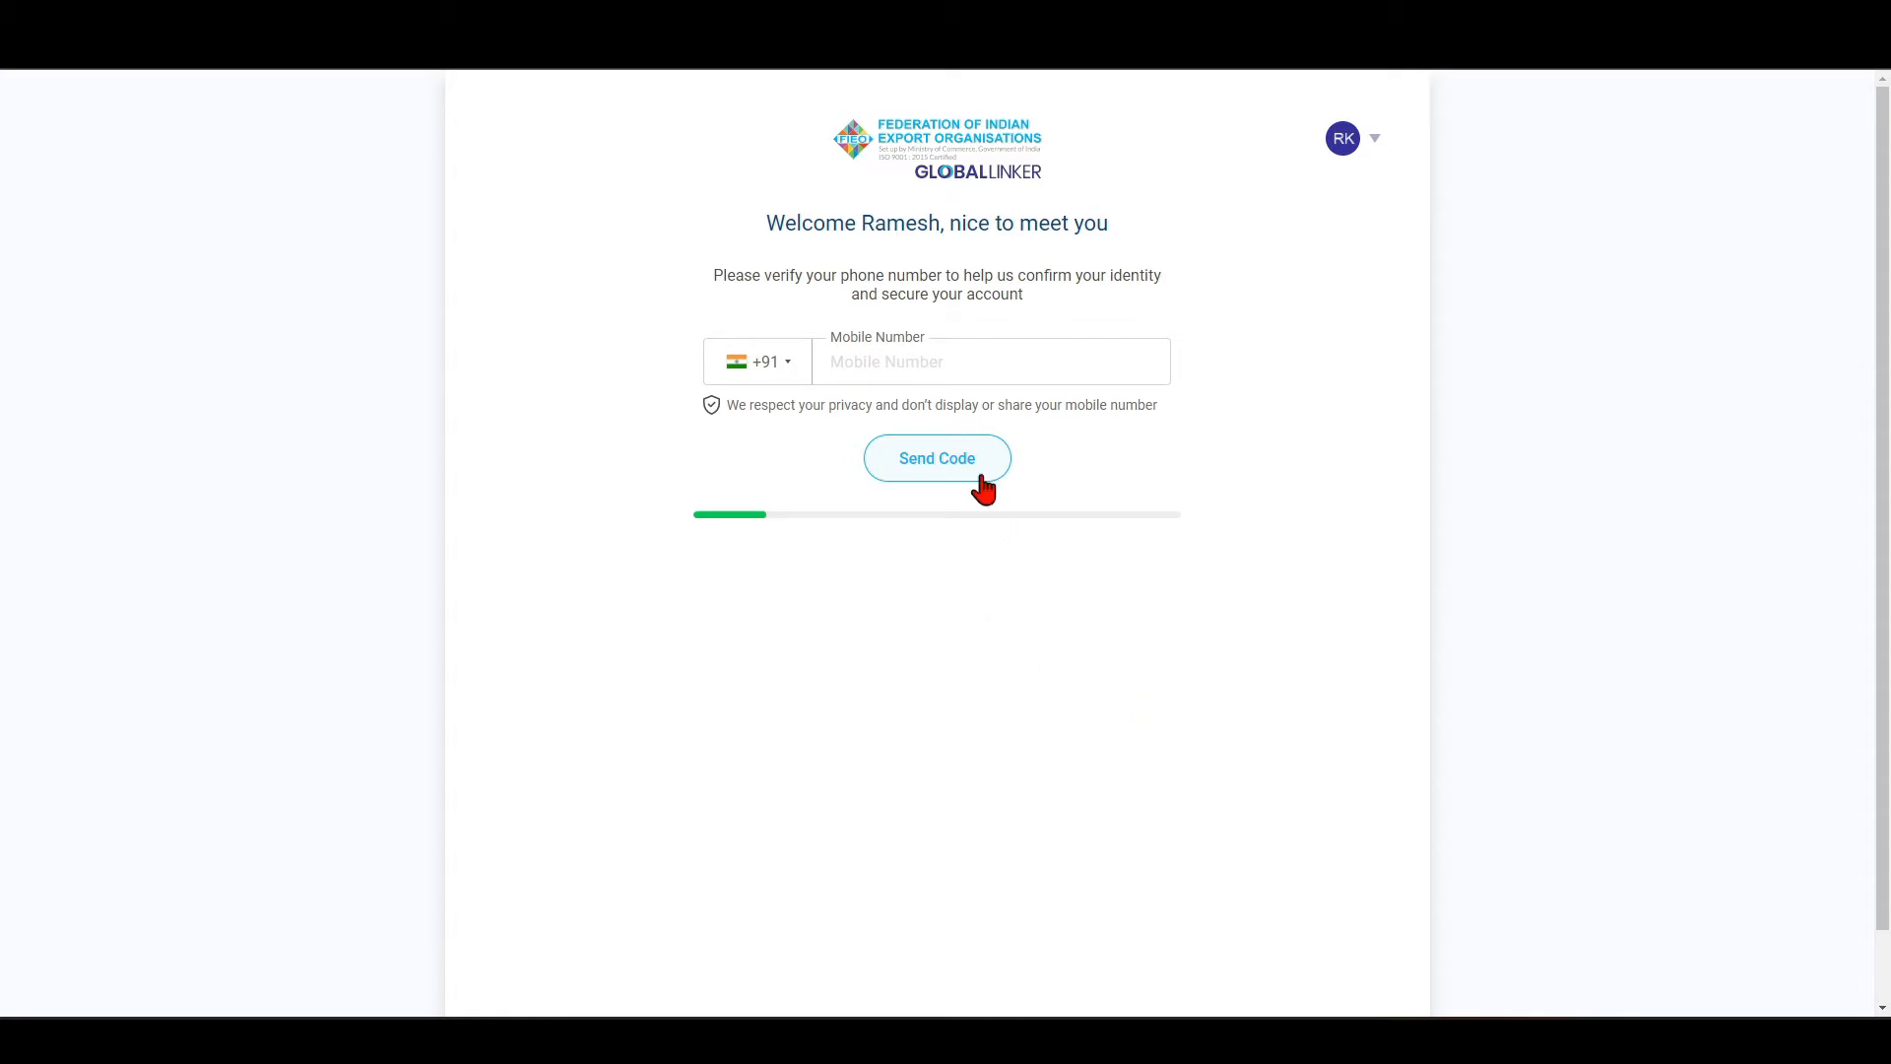
Request the mobile verification code, and add Orient Shoes as a new company profile.
click(979, 474)
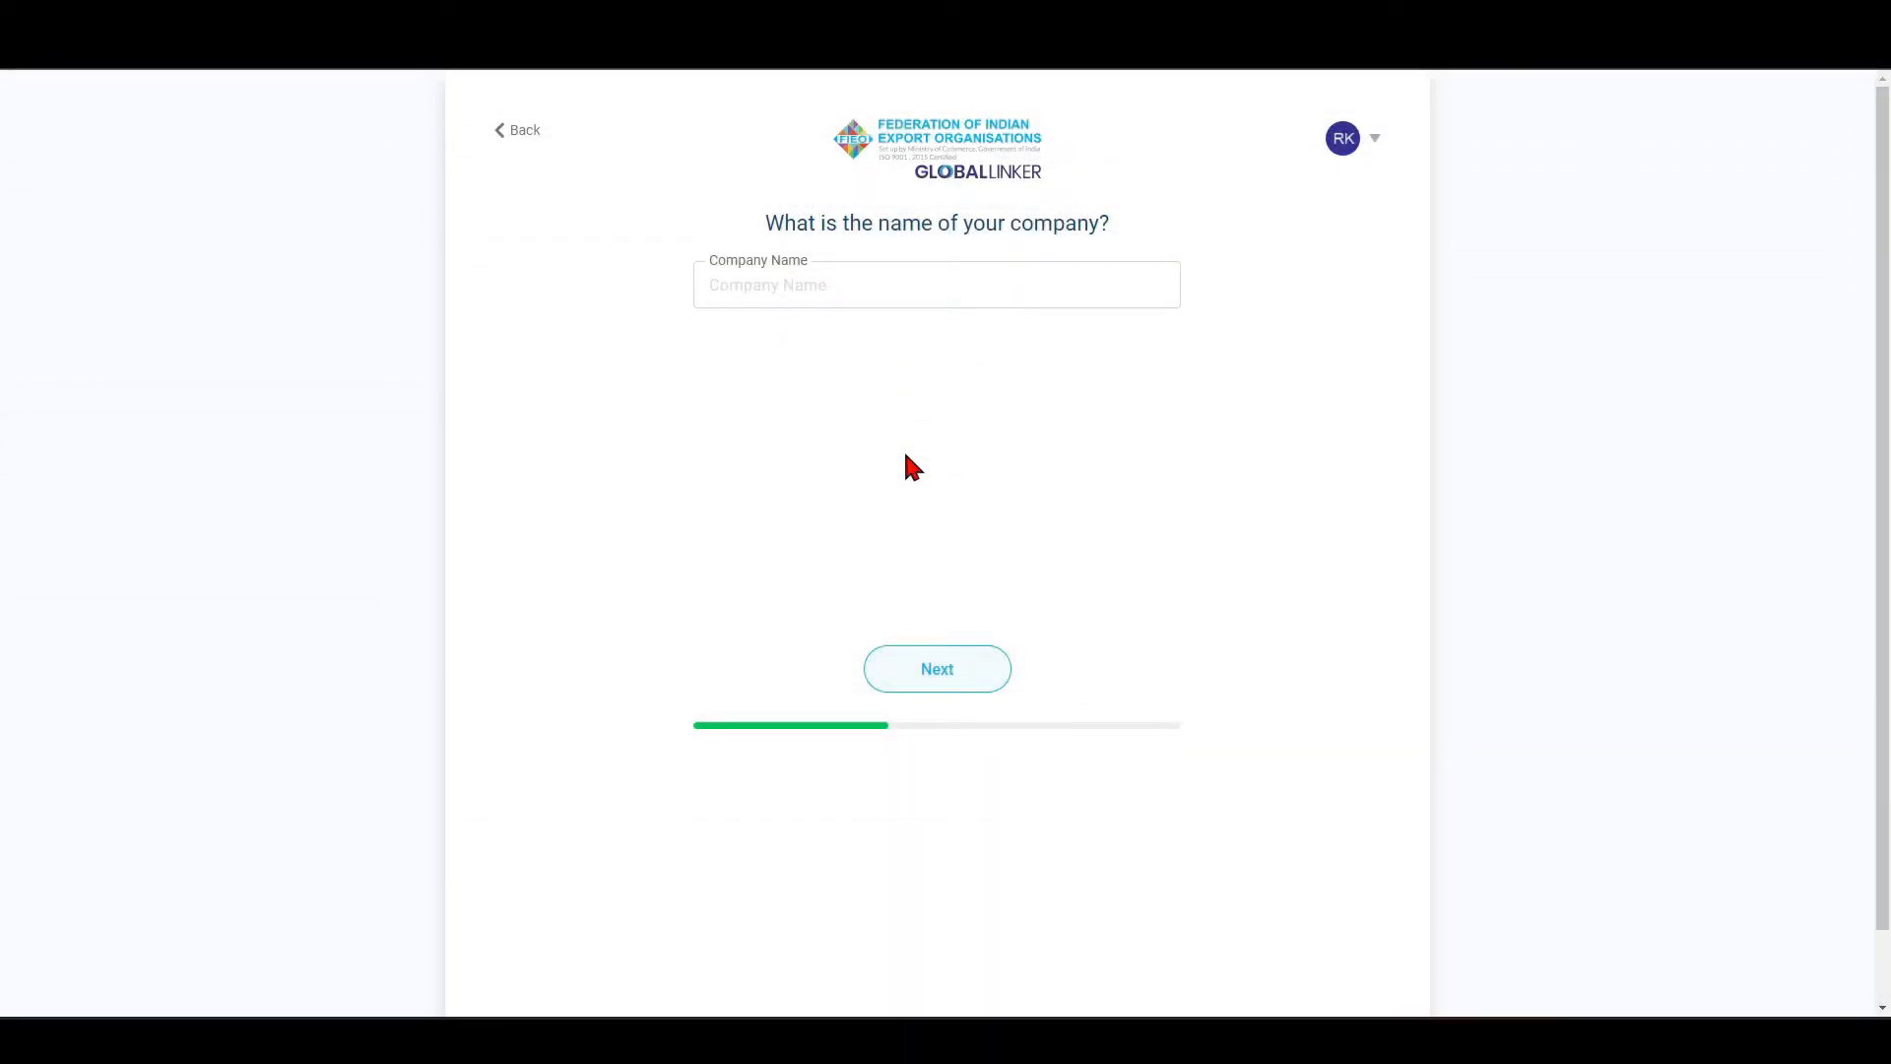
text(Orient Shoes)
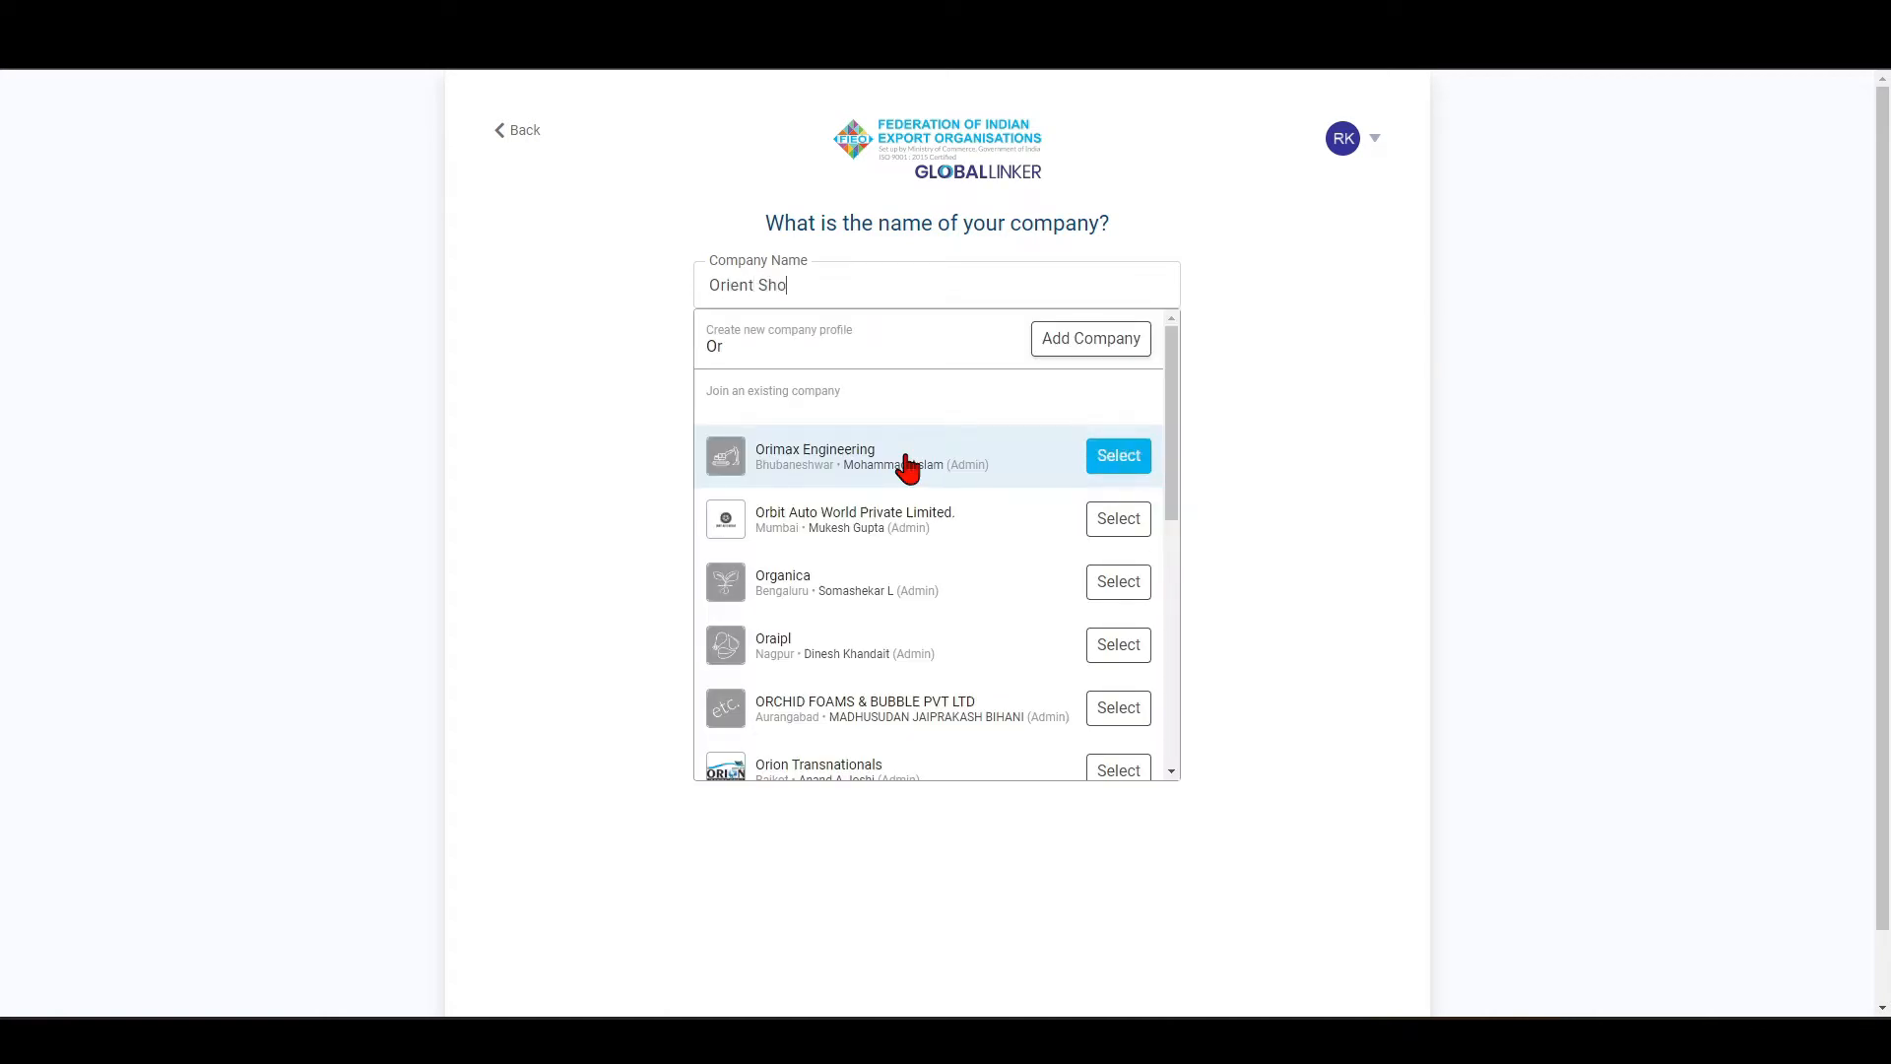
click(1120, 361)
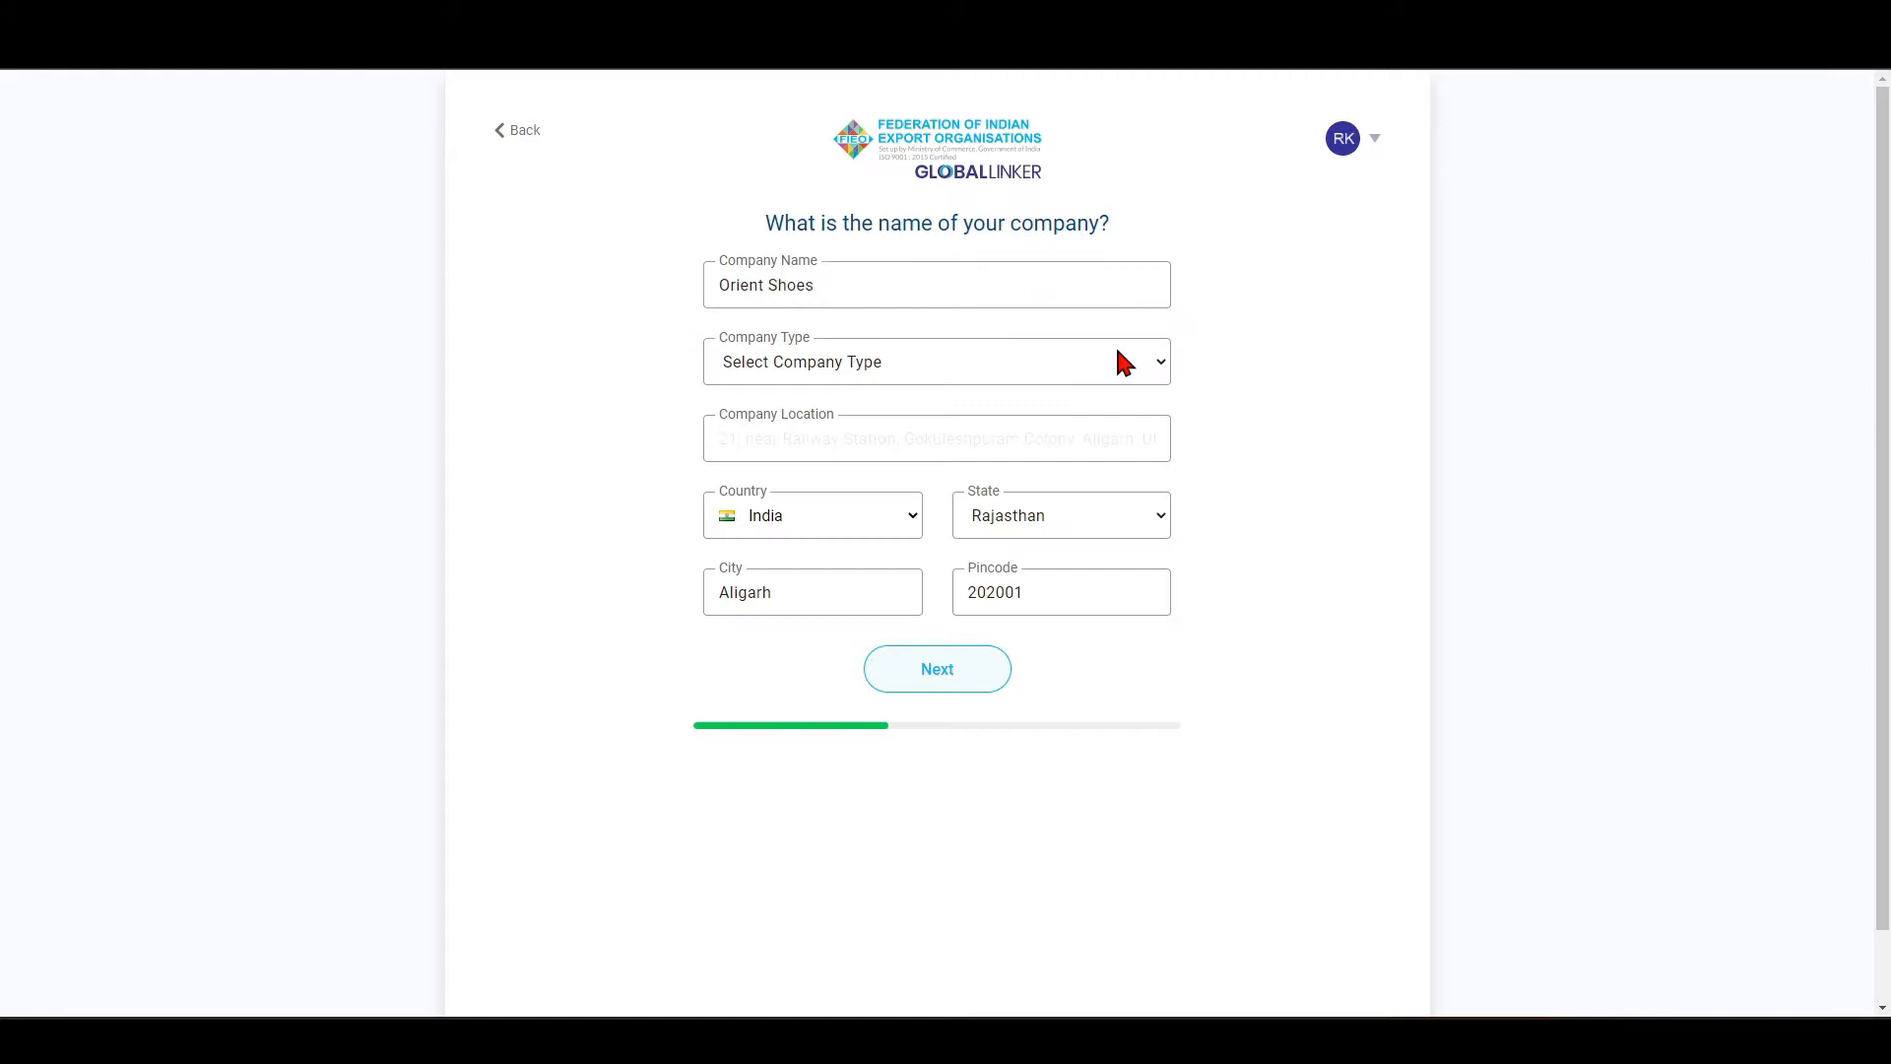
Set the company type to Sole Proprietorship, choose Noida as the company location and fill in its pincode.
click(888, 370)
click(788, 410)
click(752, 443)
text(n)
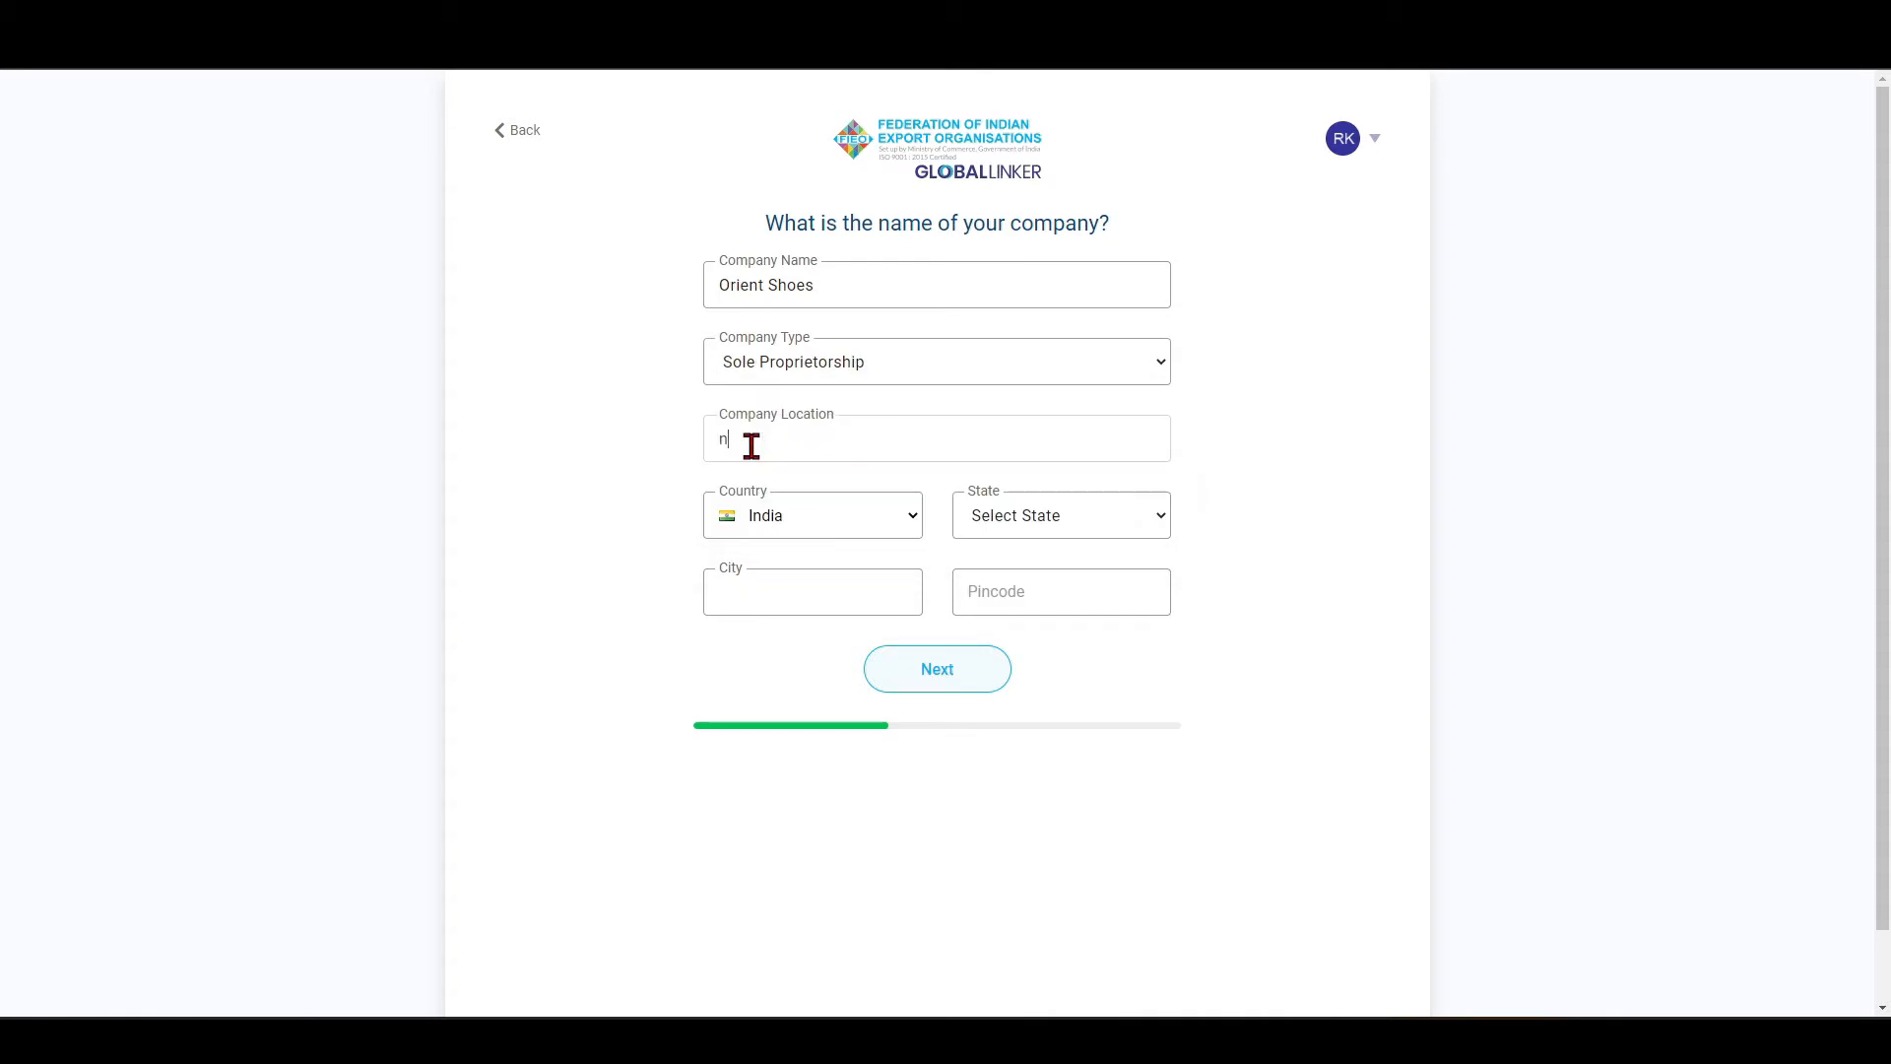
text(oida)
click(785, 481)
click(995, 595)
text(201301)
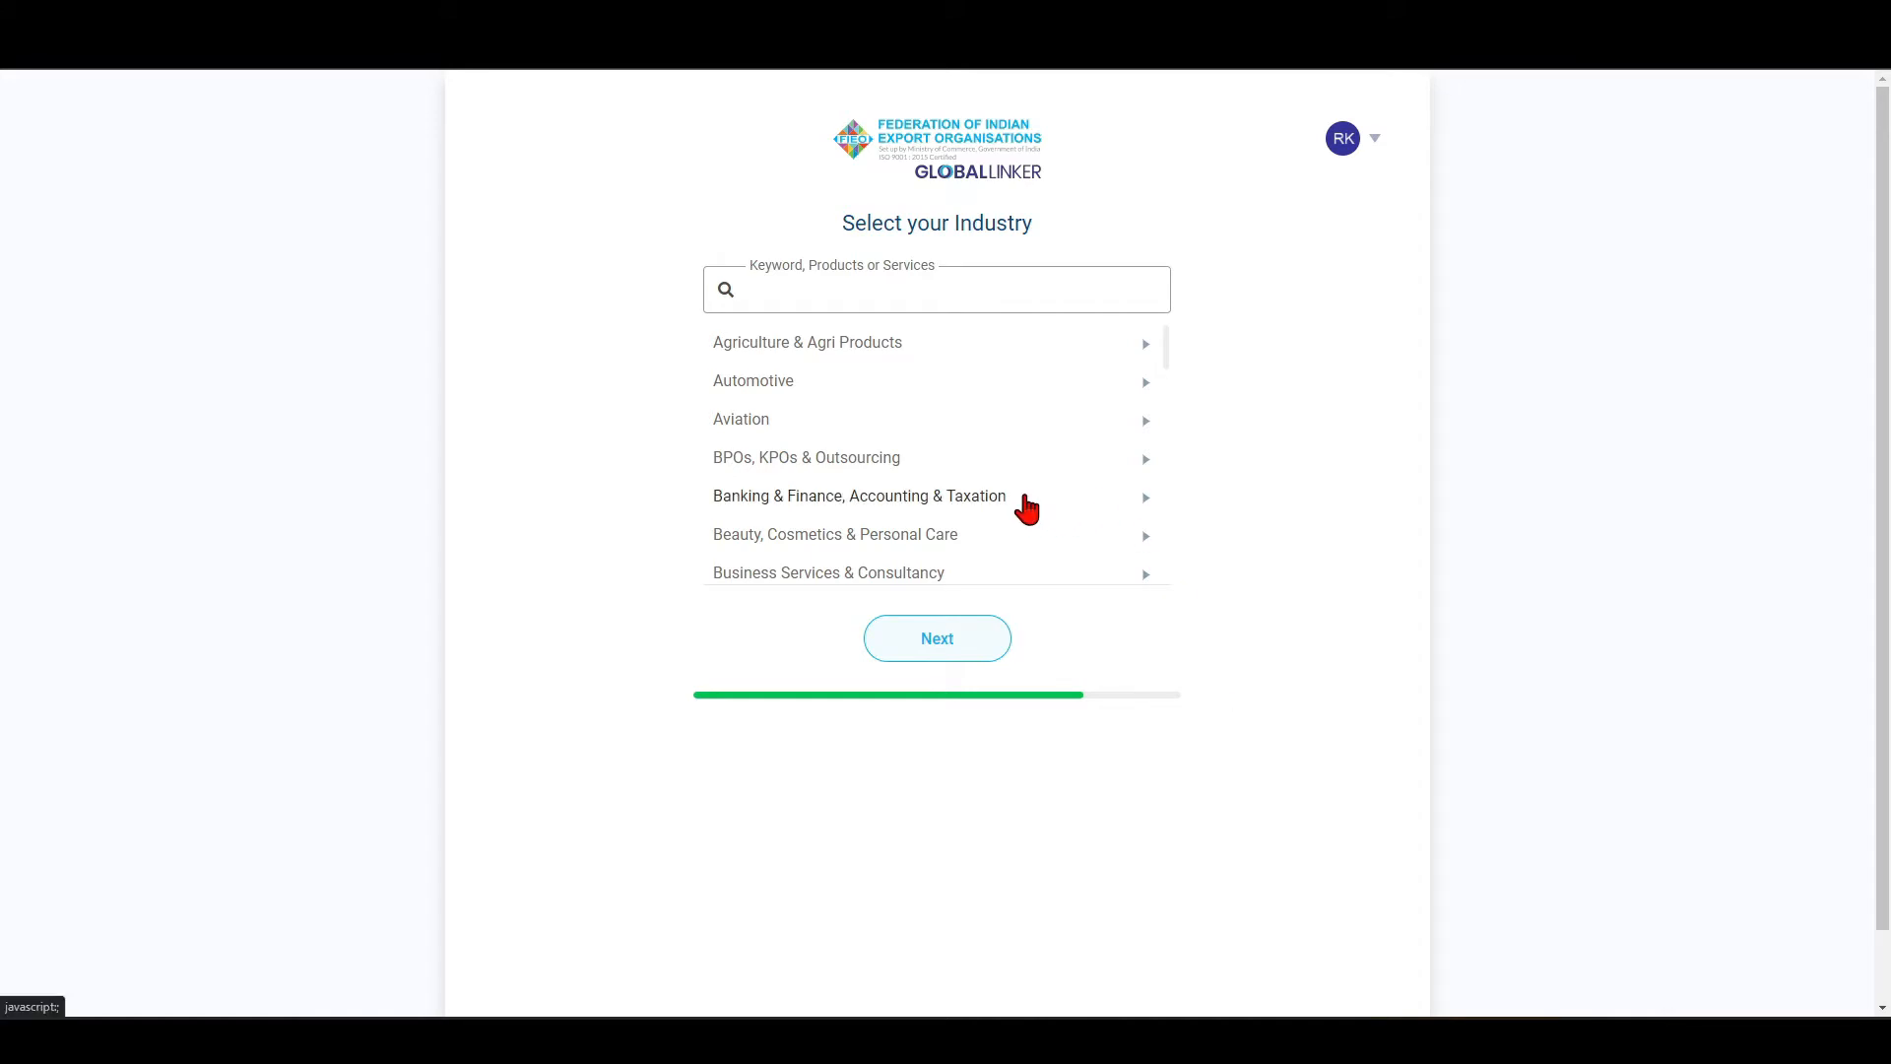
Find Footwear under Fashion & Fashion Accessories, select it as the company's industry and continue.
scroll(1025, 508, down, 3)
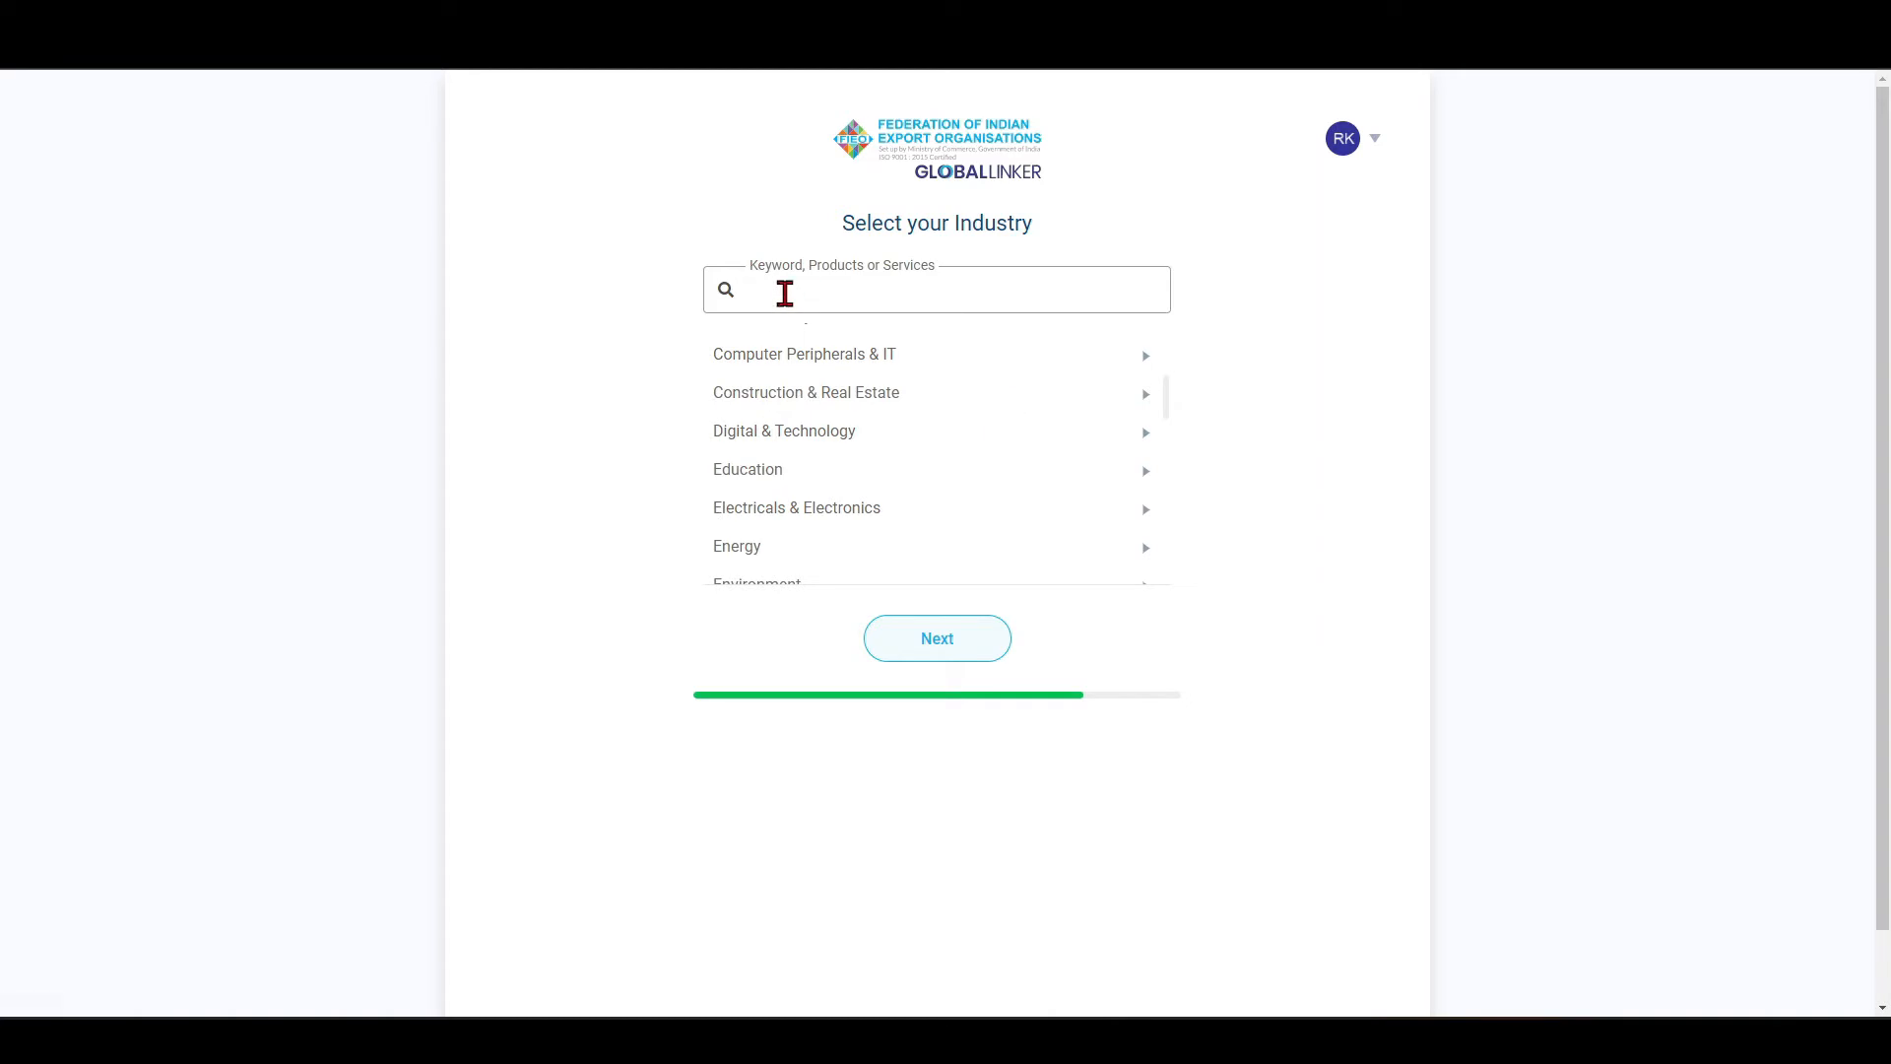
click(784, 291)
text(Fo)
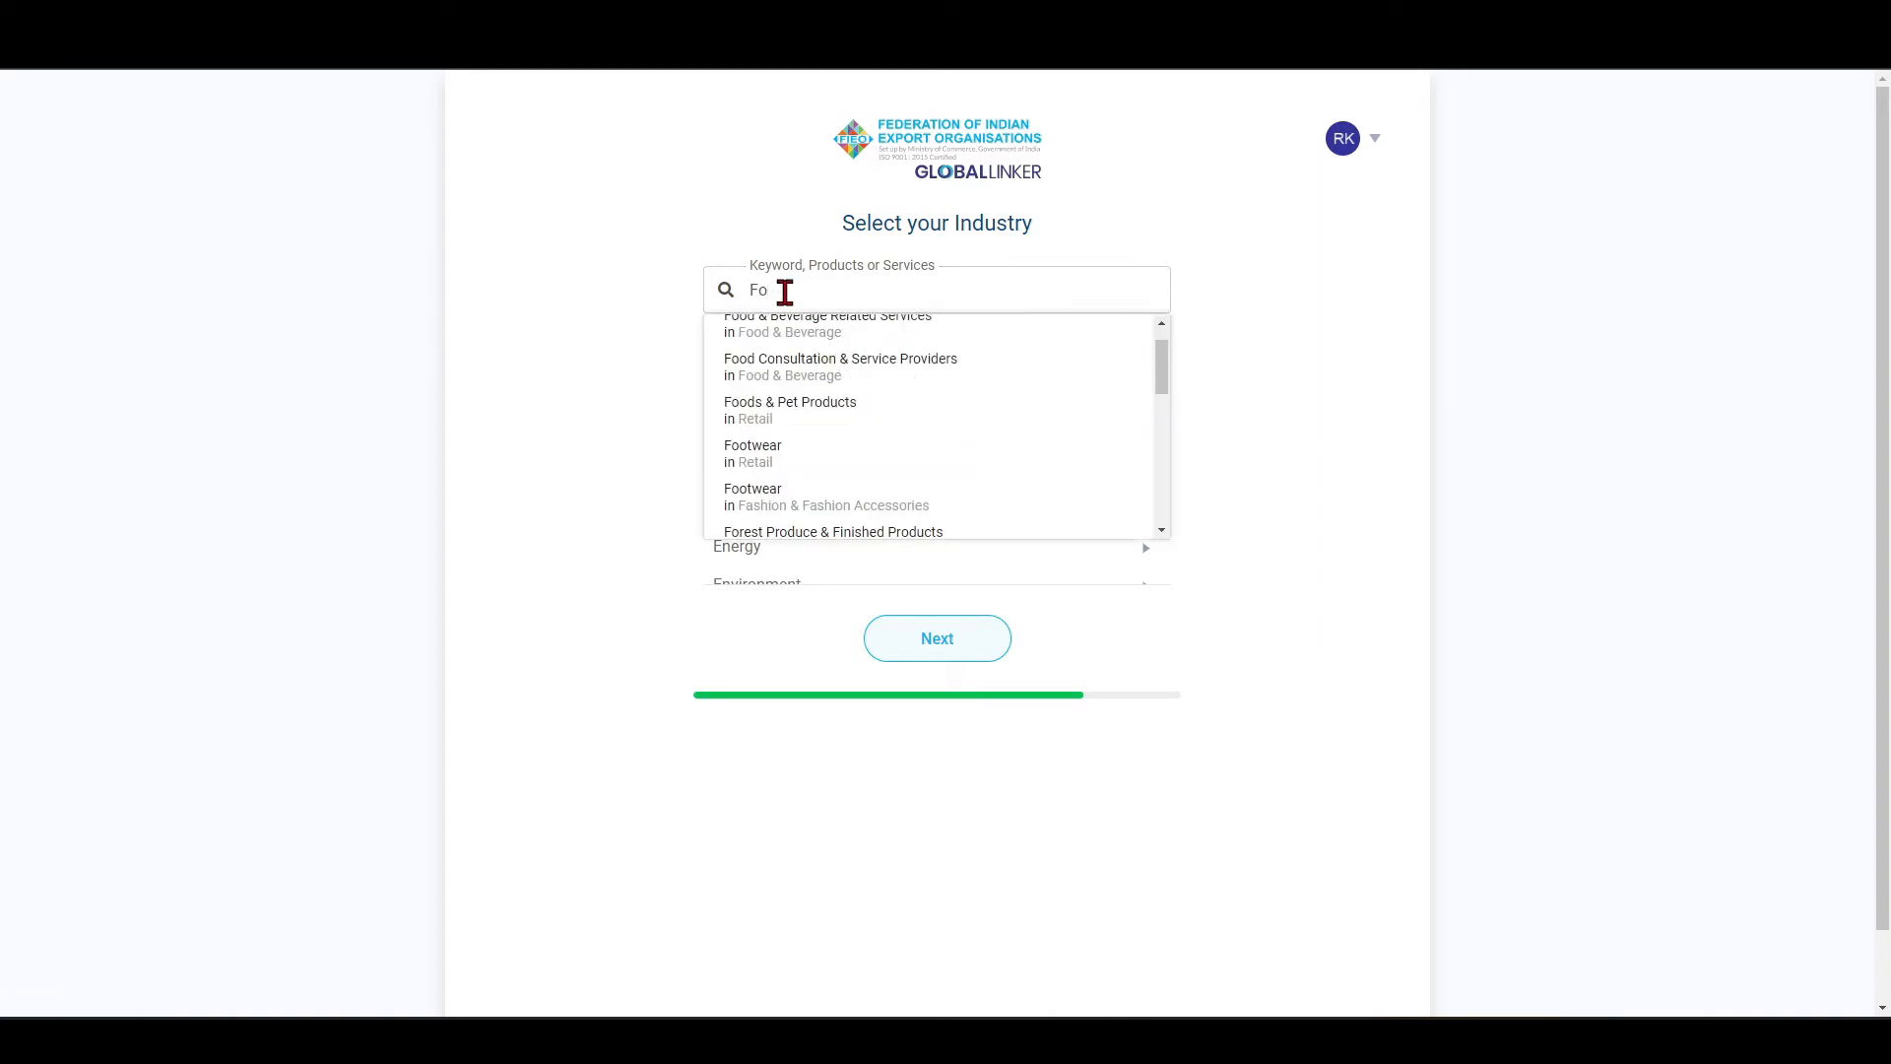
text(otwar)
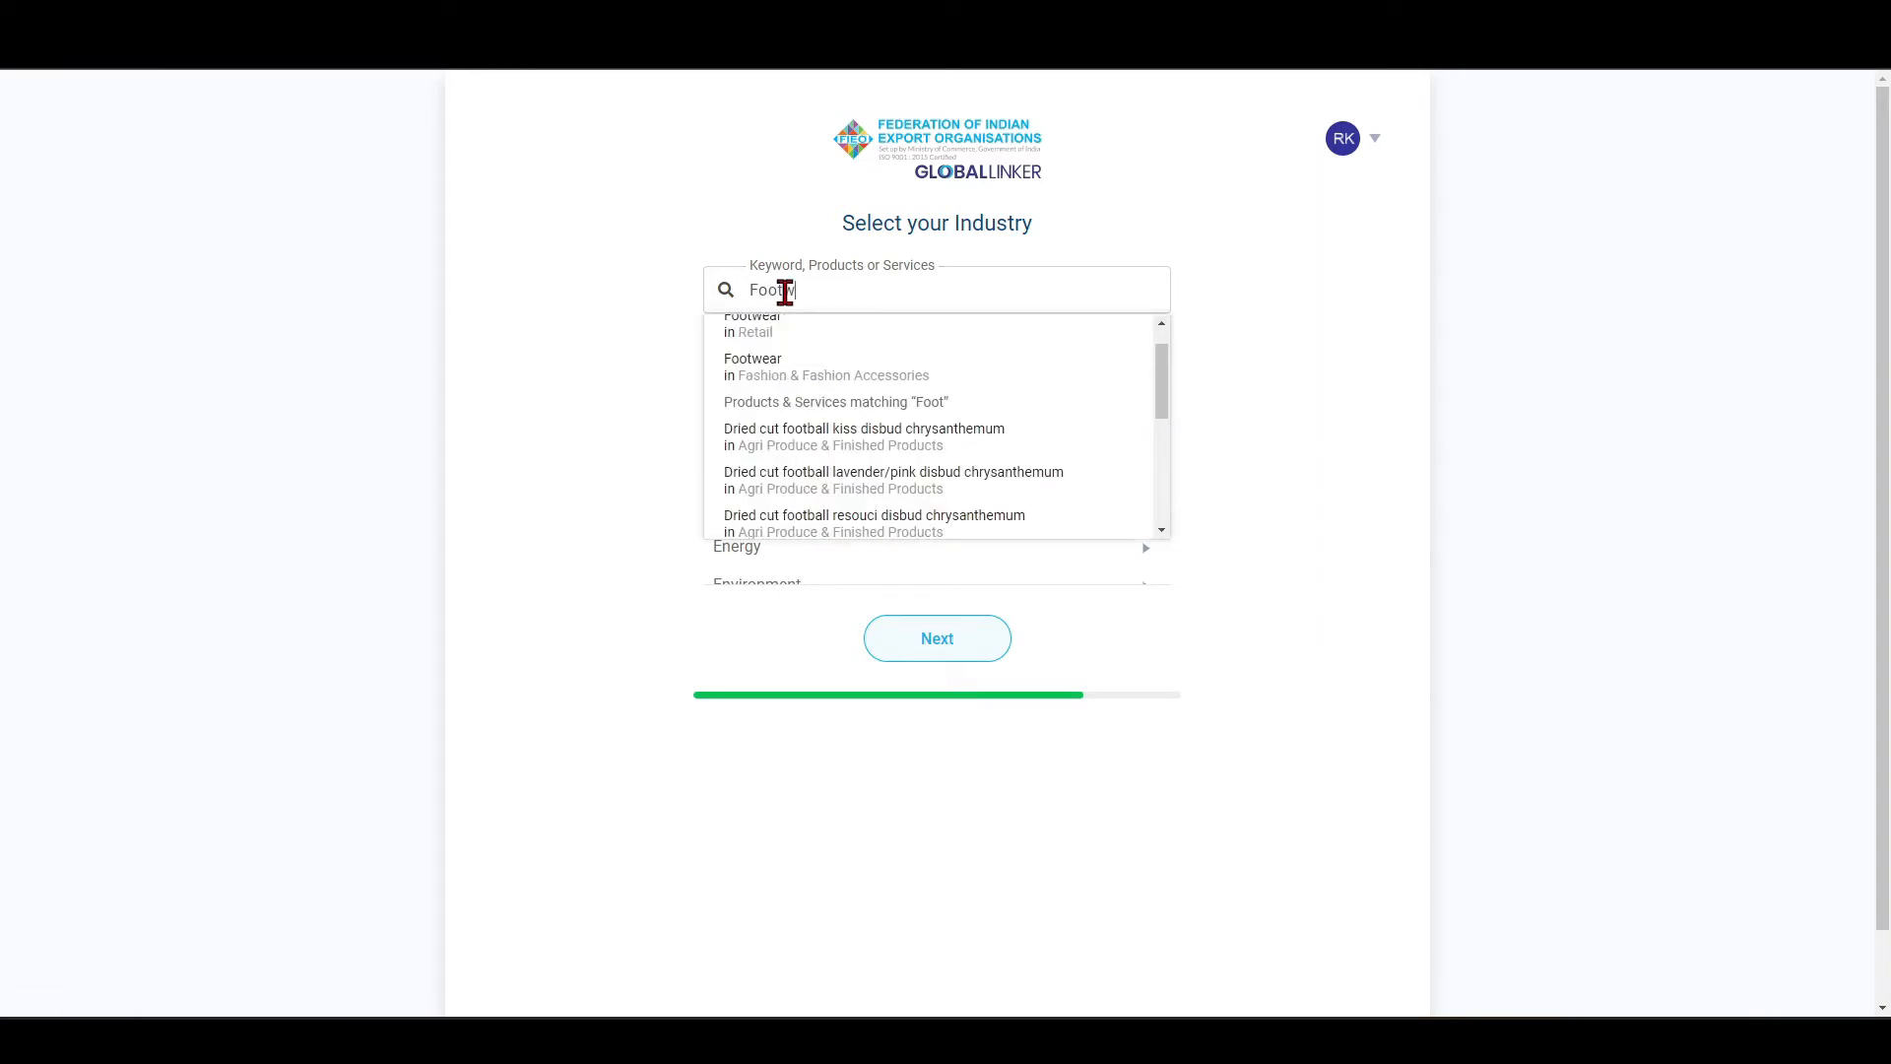
key(BackSpace)
text(ear)
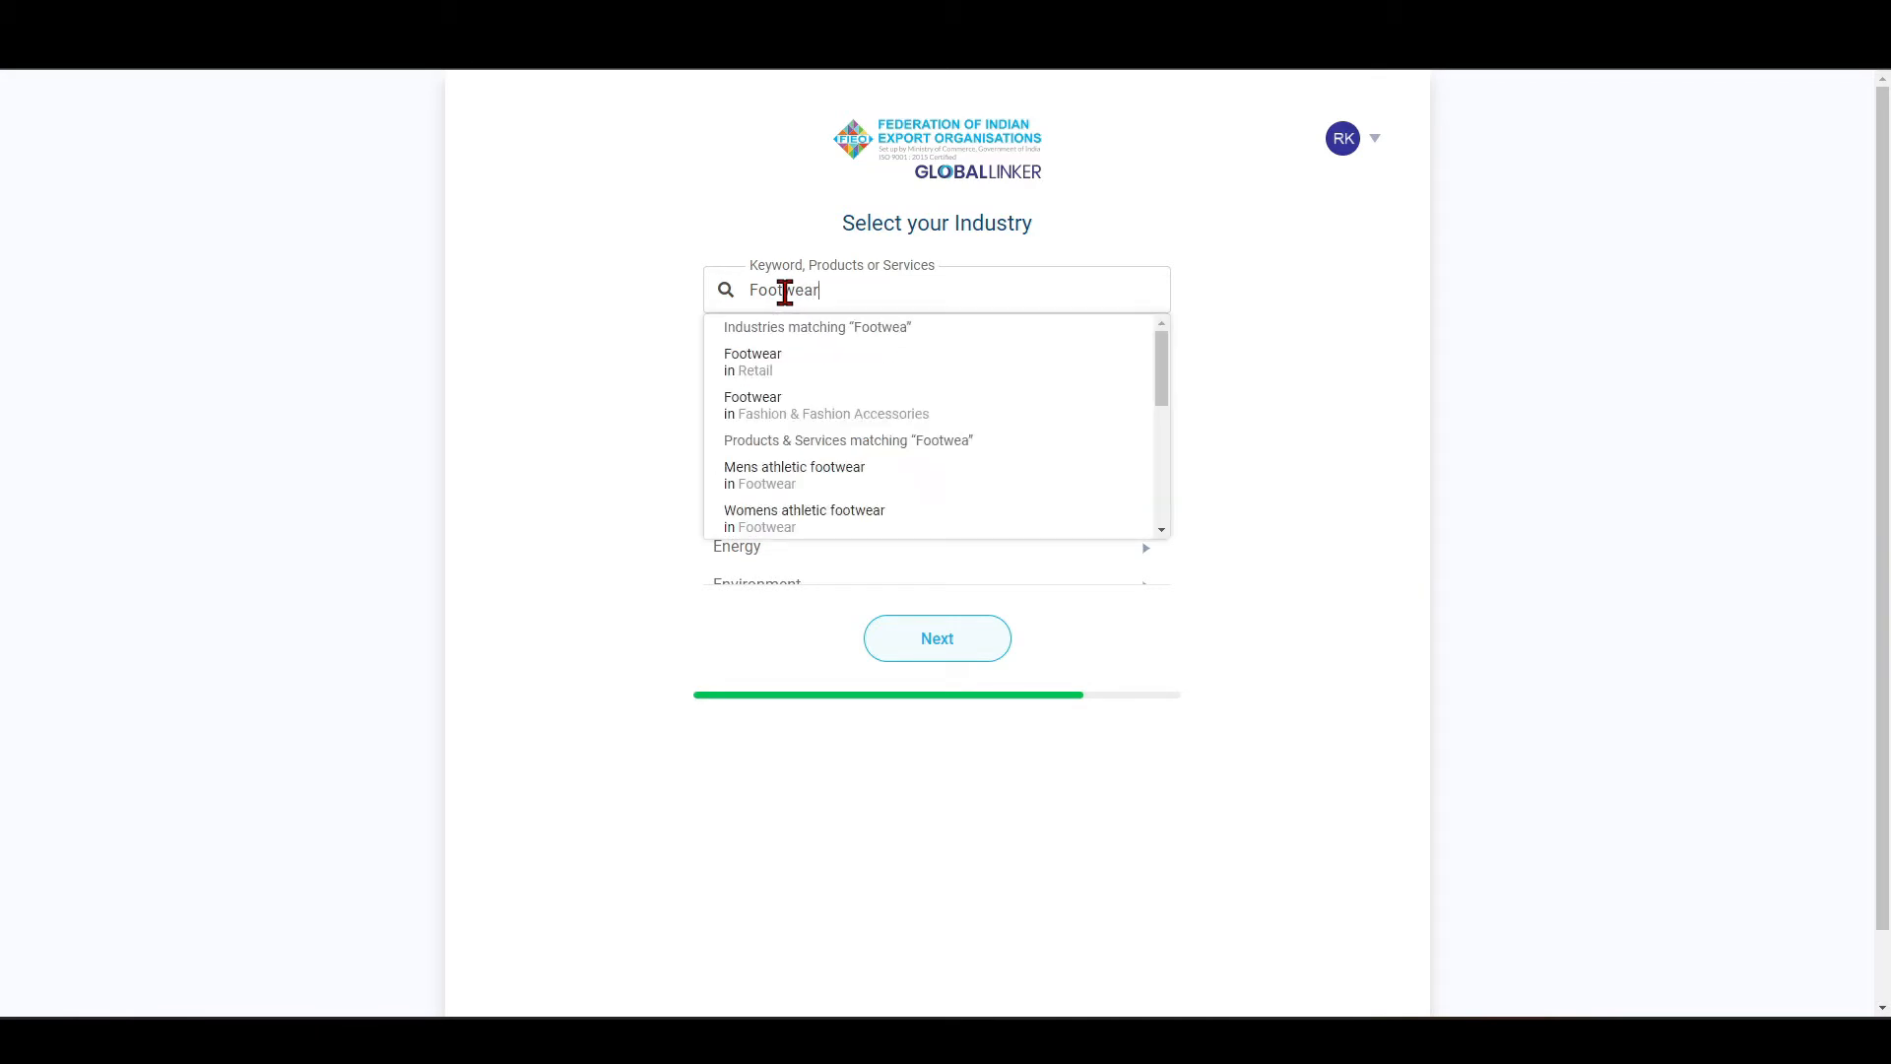
click(817, 407)
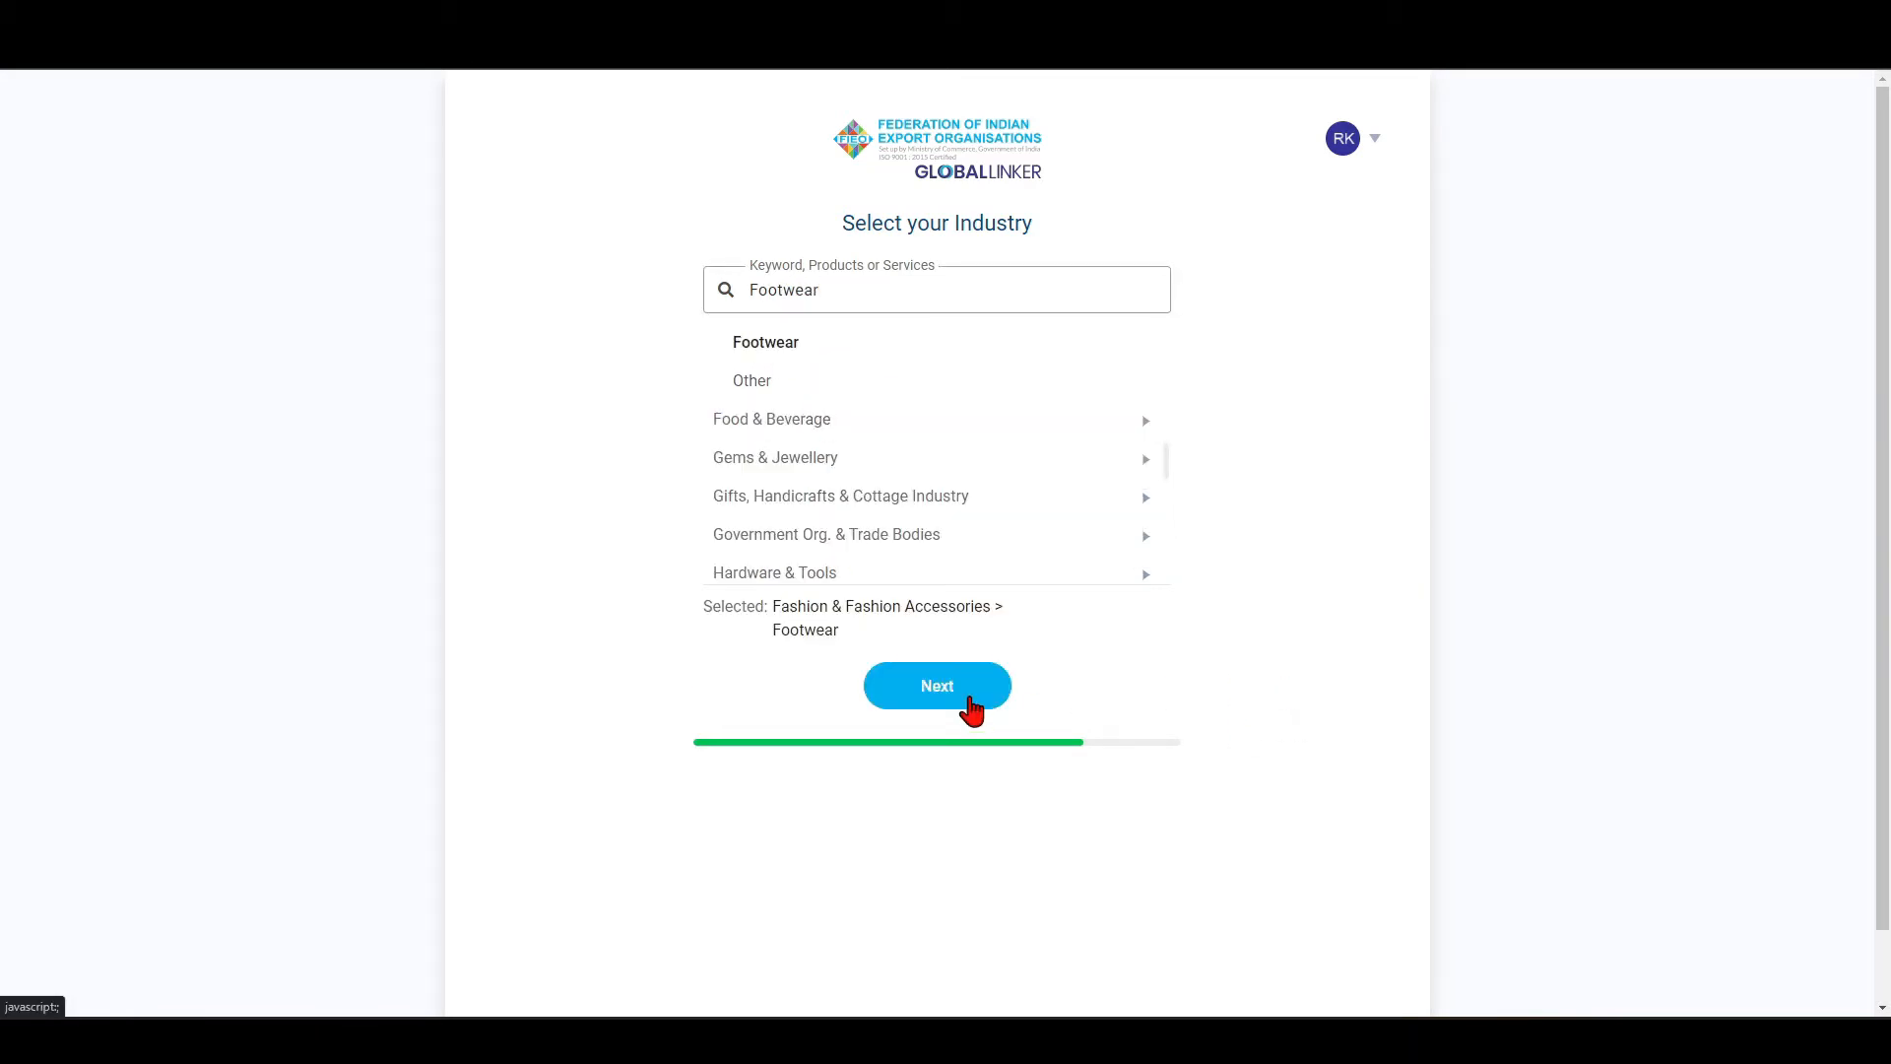
click(936, 687)
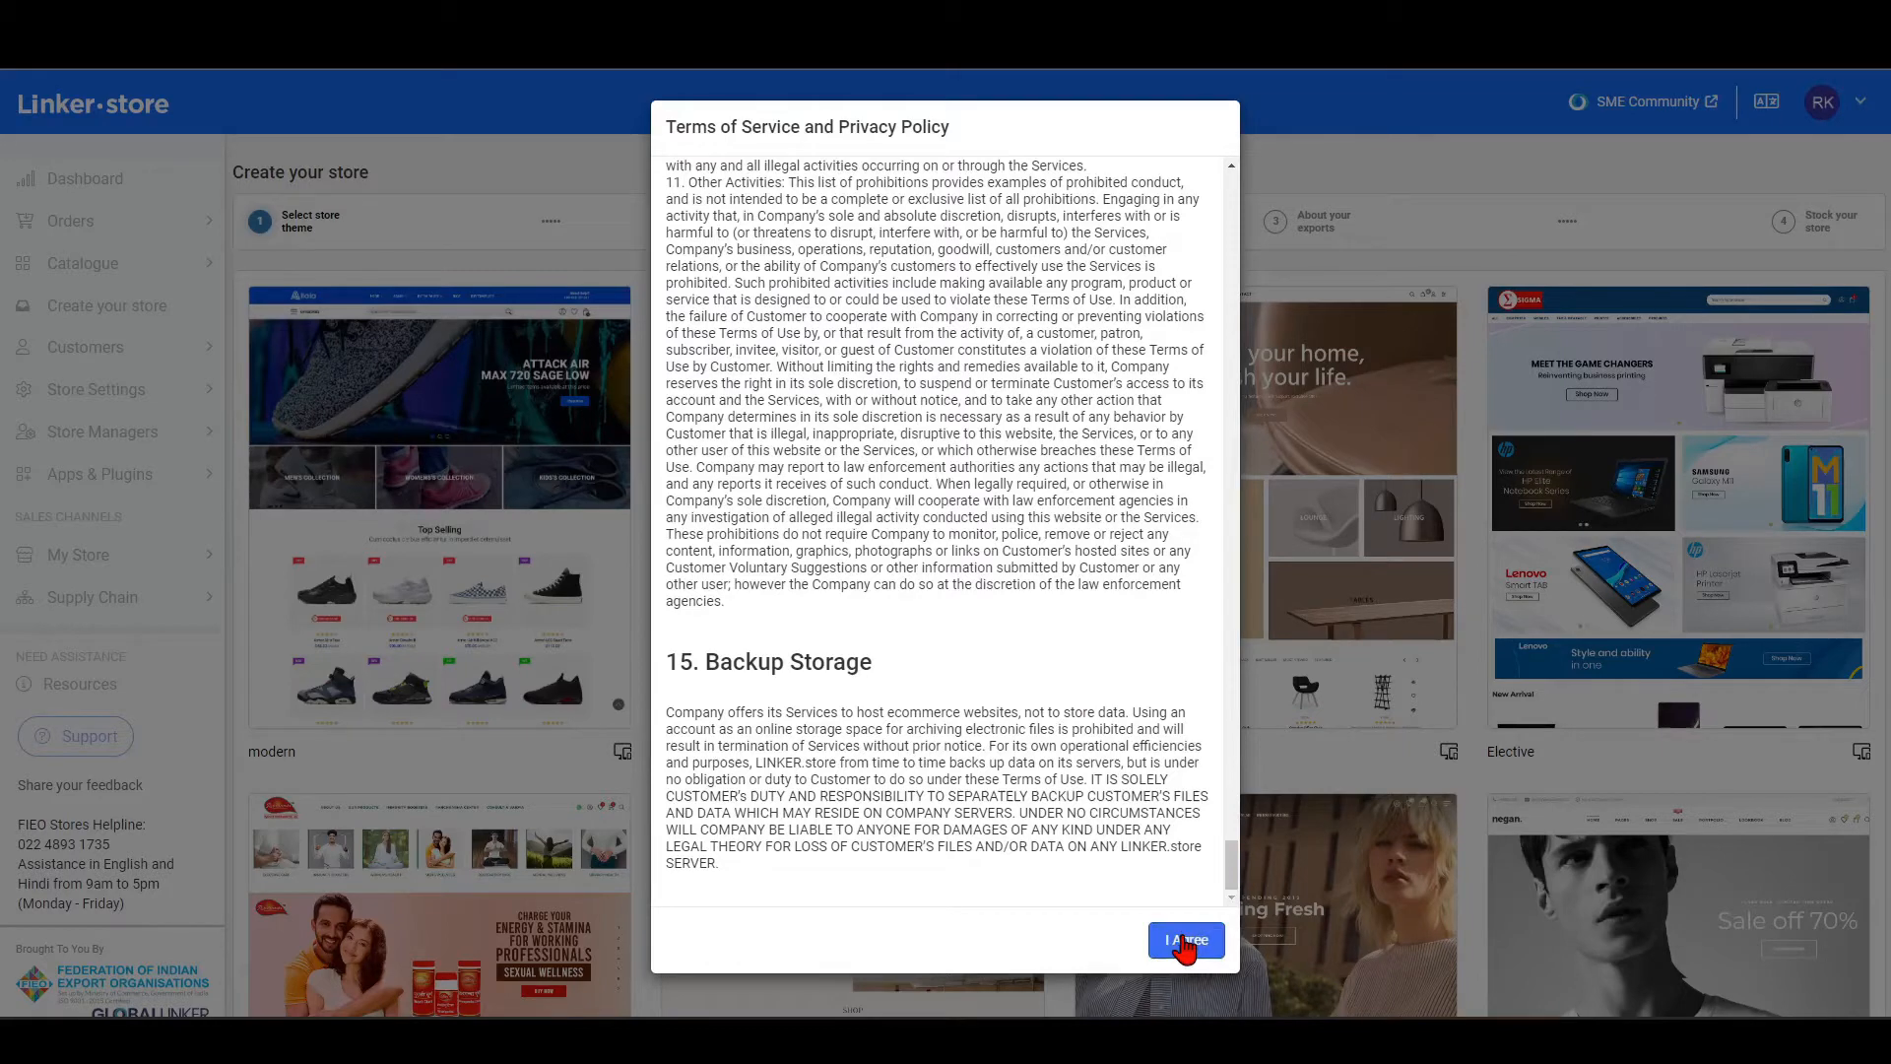
Accept the Terms of Service and Privacy Policy, and look through the available store themes.
click(1185, 941)
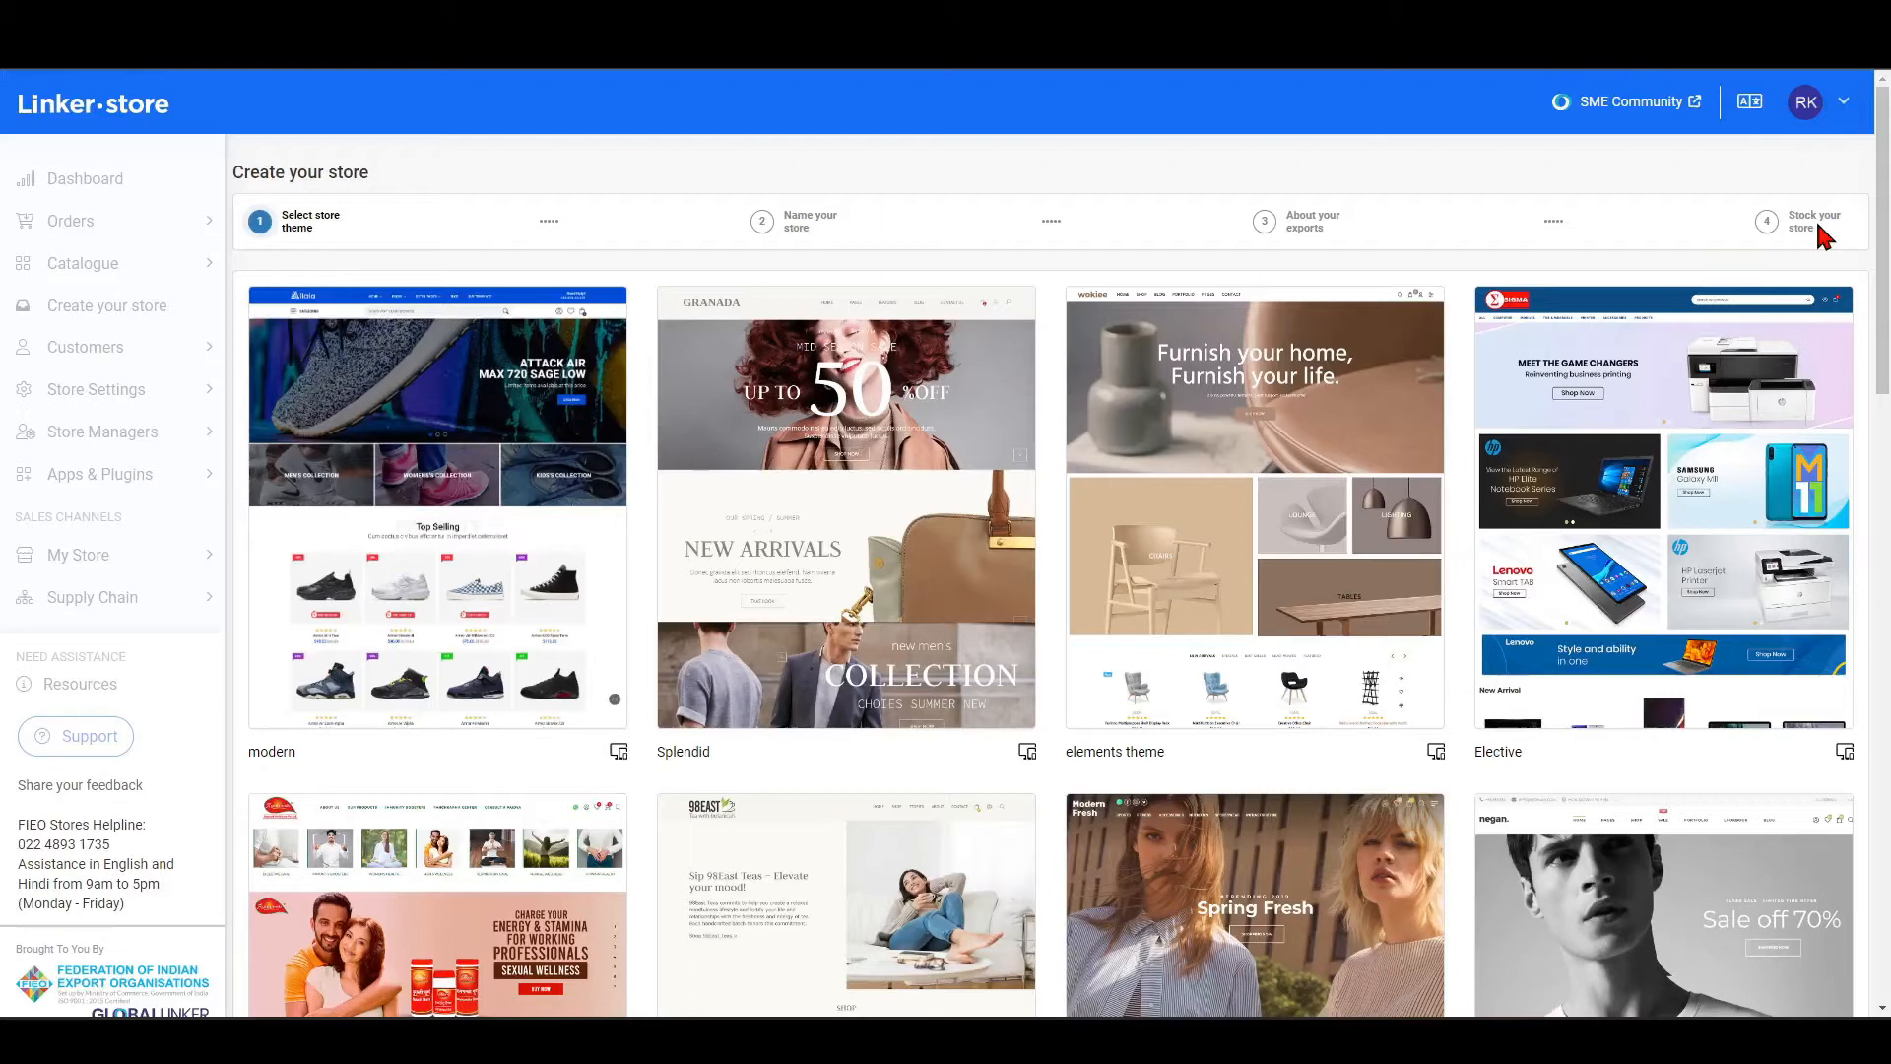
mouse_move(1021, 522)
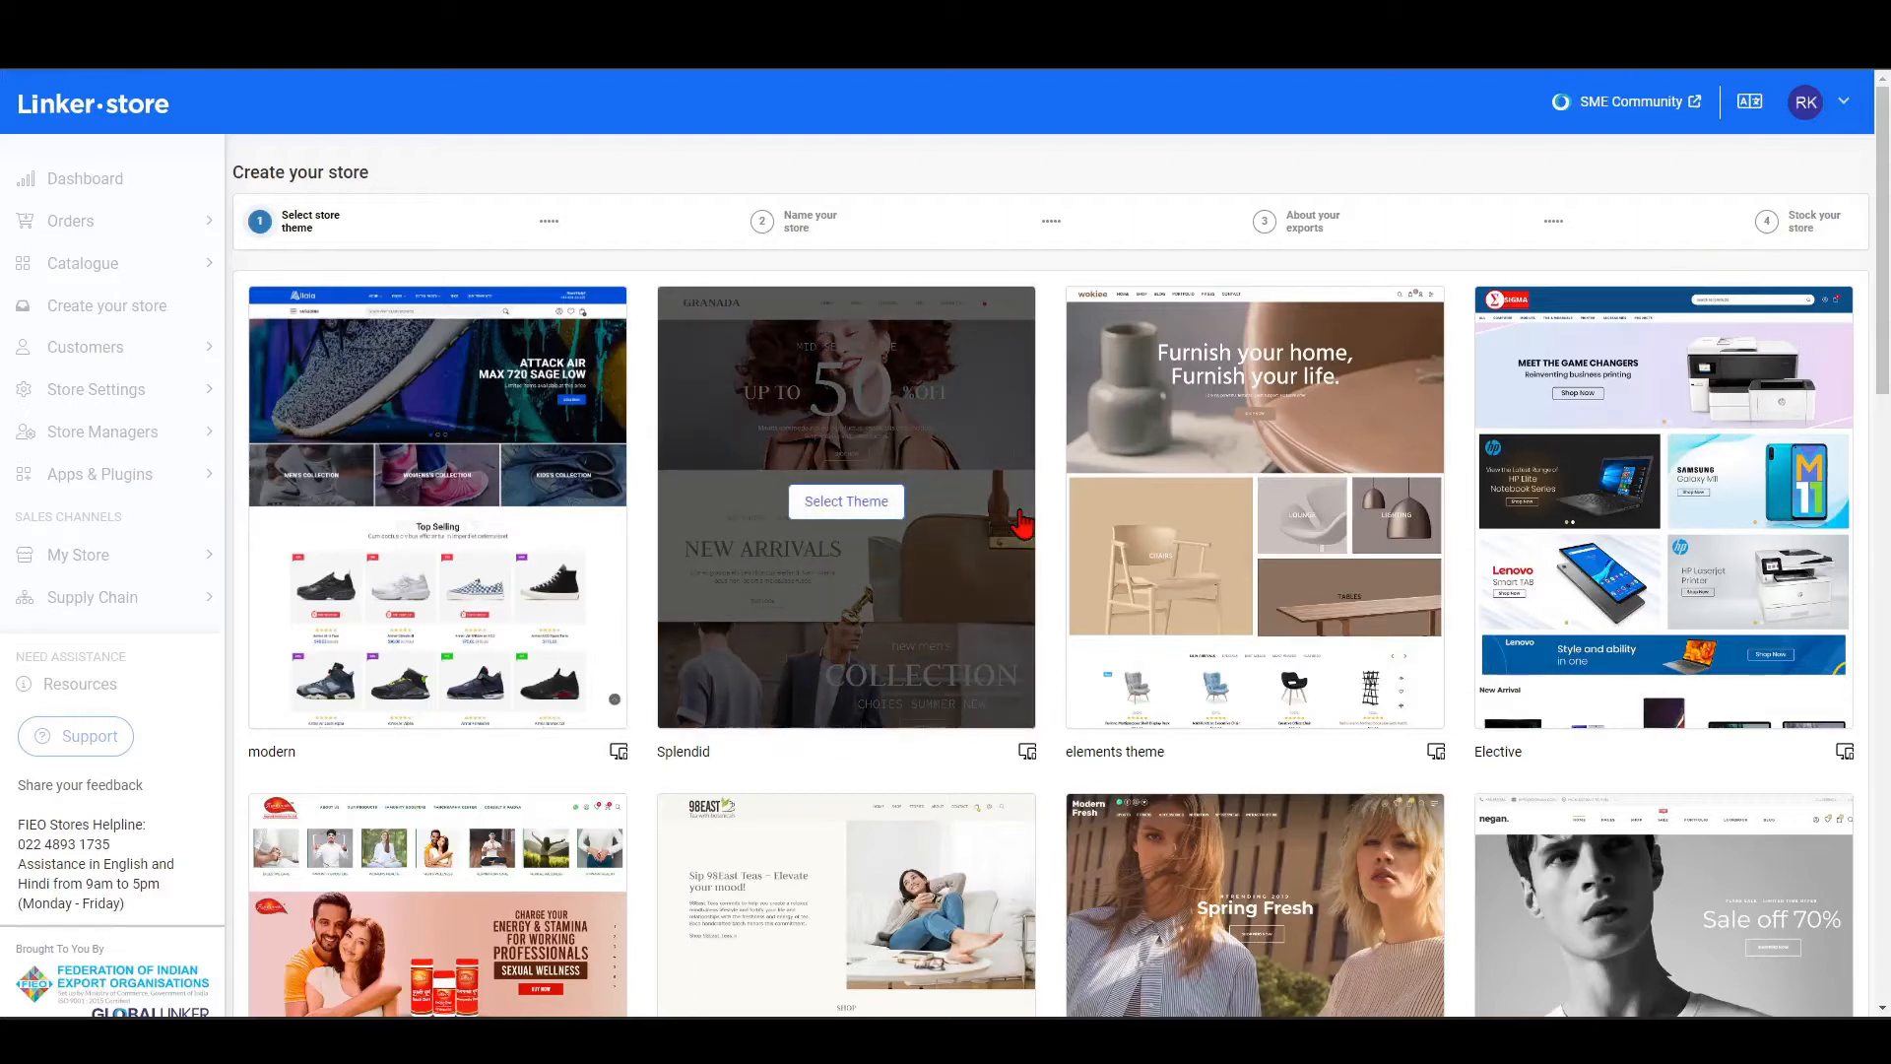
scroll(1021, 522, down, 2)
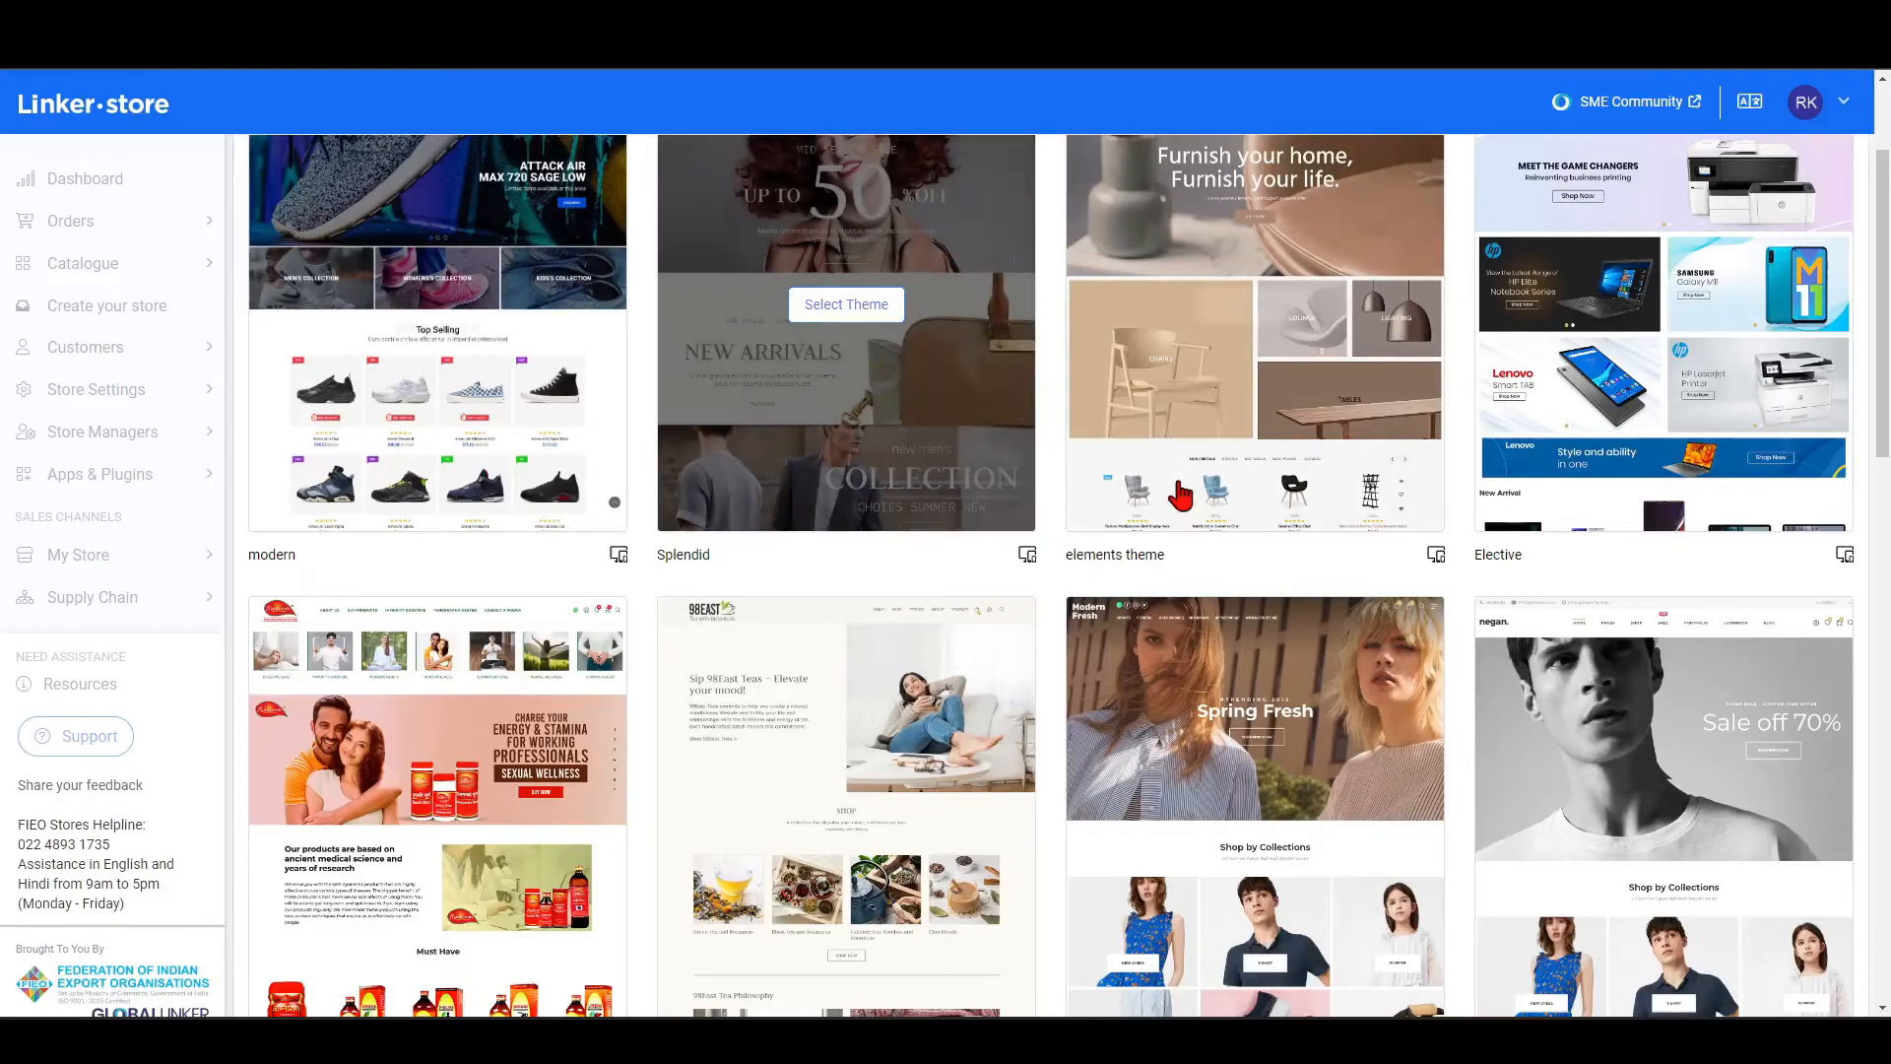
mouse_move(1174, 475)
scroll(1174, 476, up, 2)
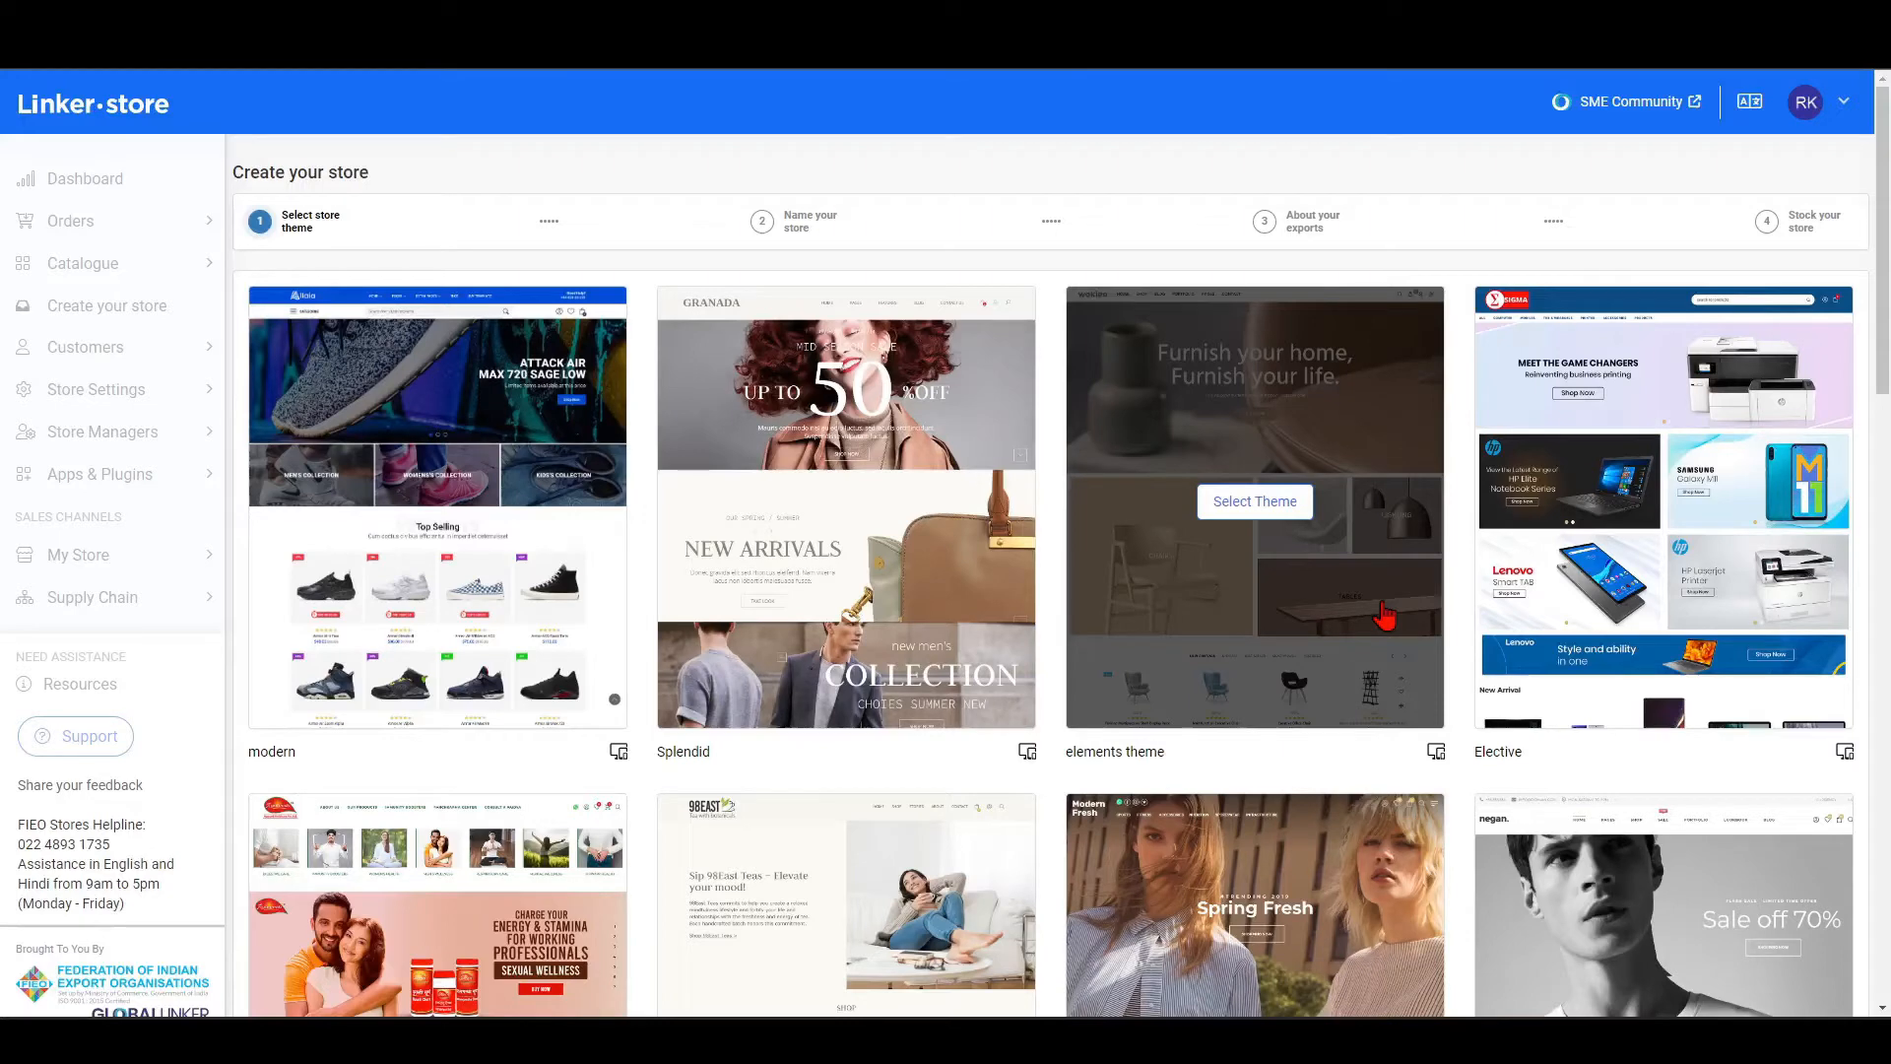
scroll(1385, 615, down, 1)
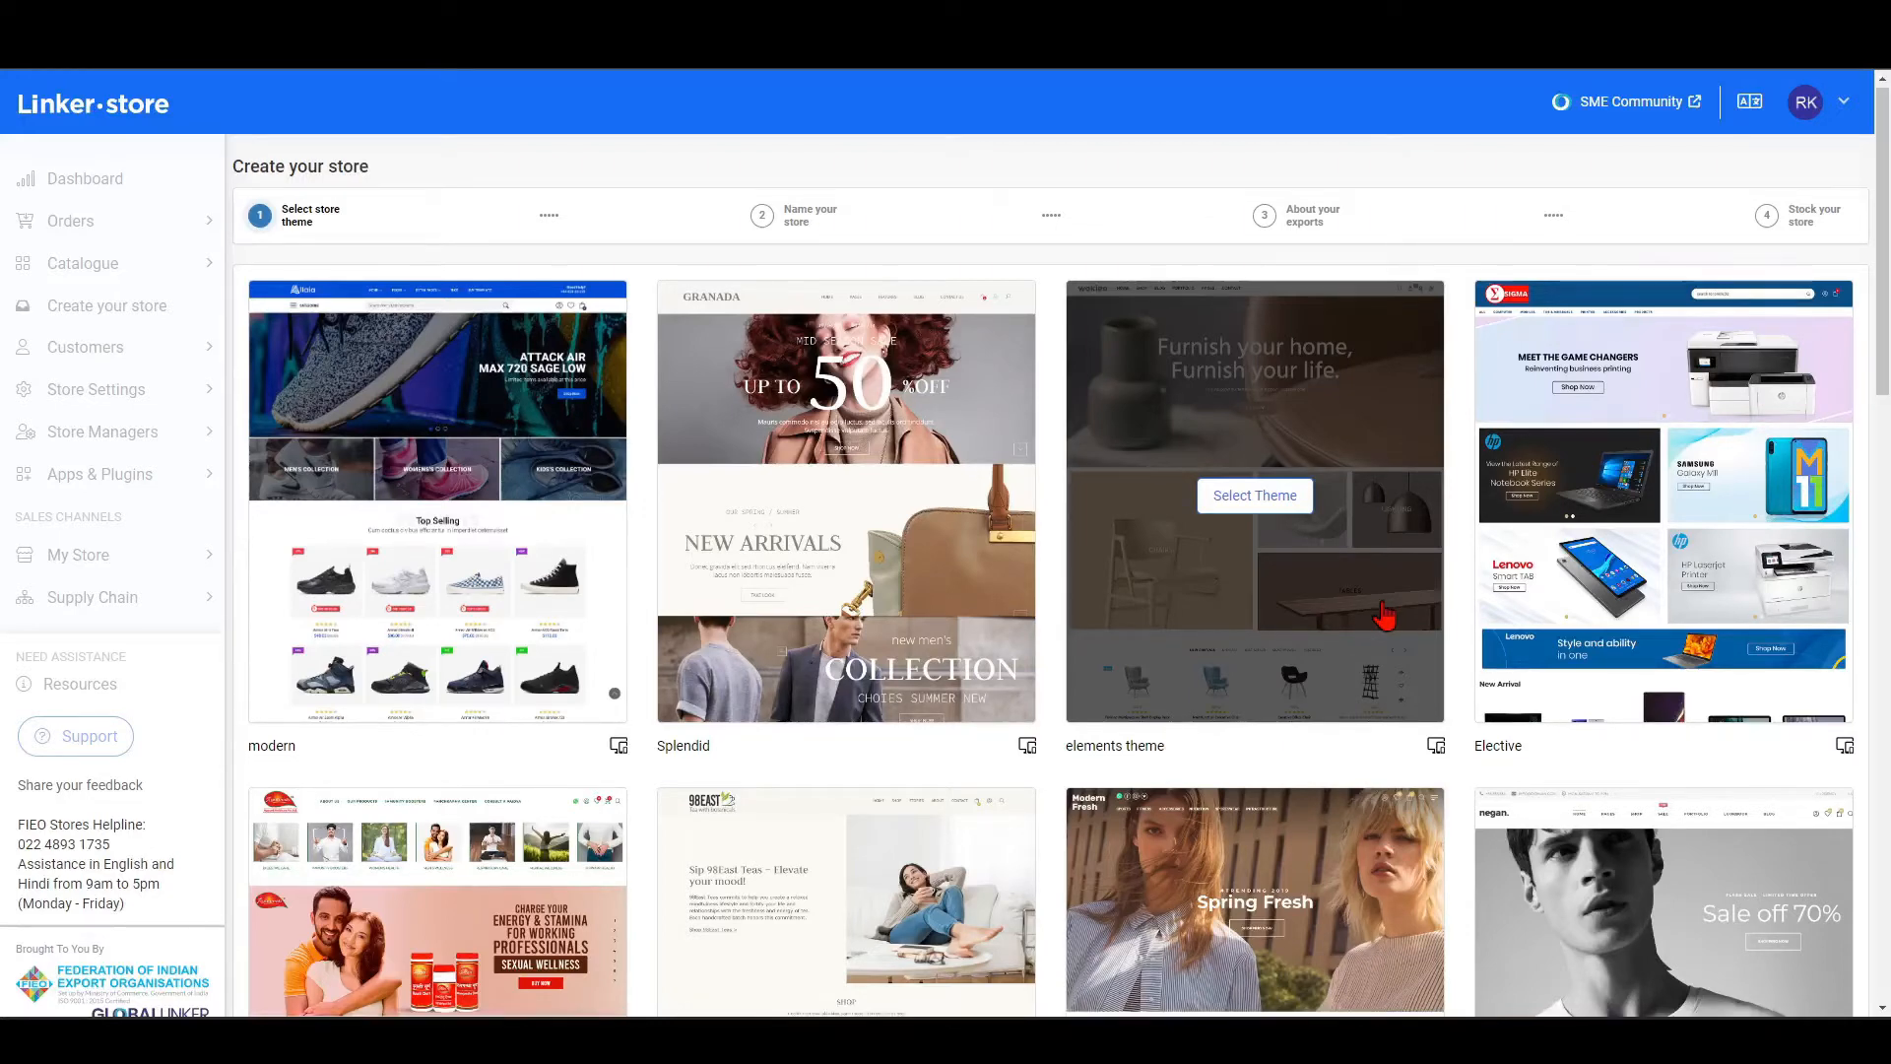
scroll(1385, 615, down, 2)
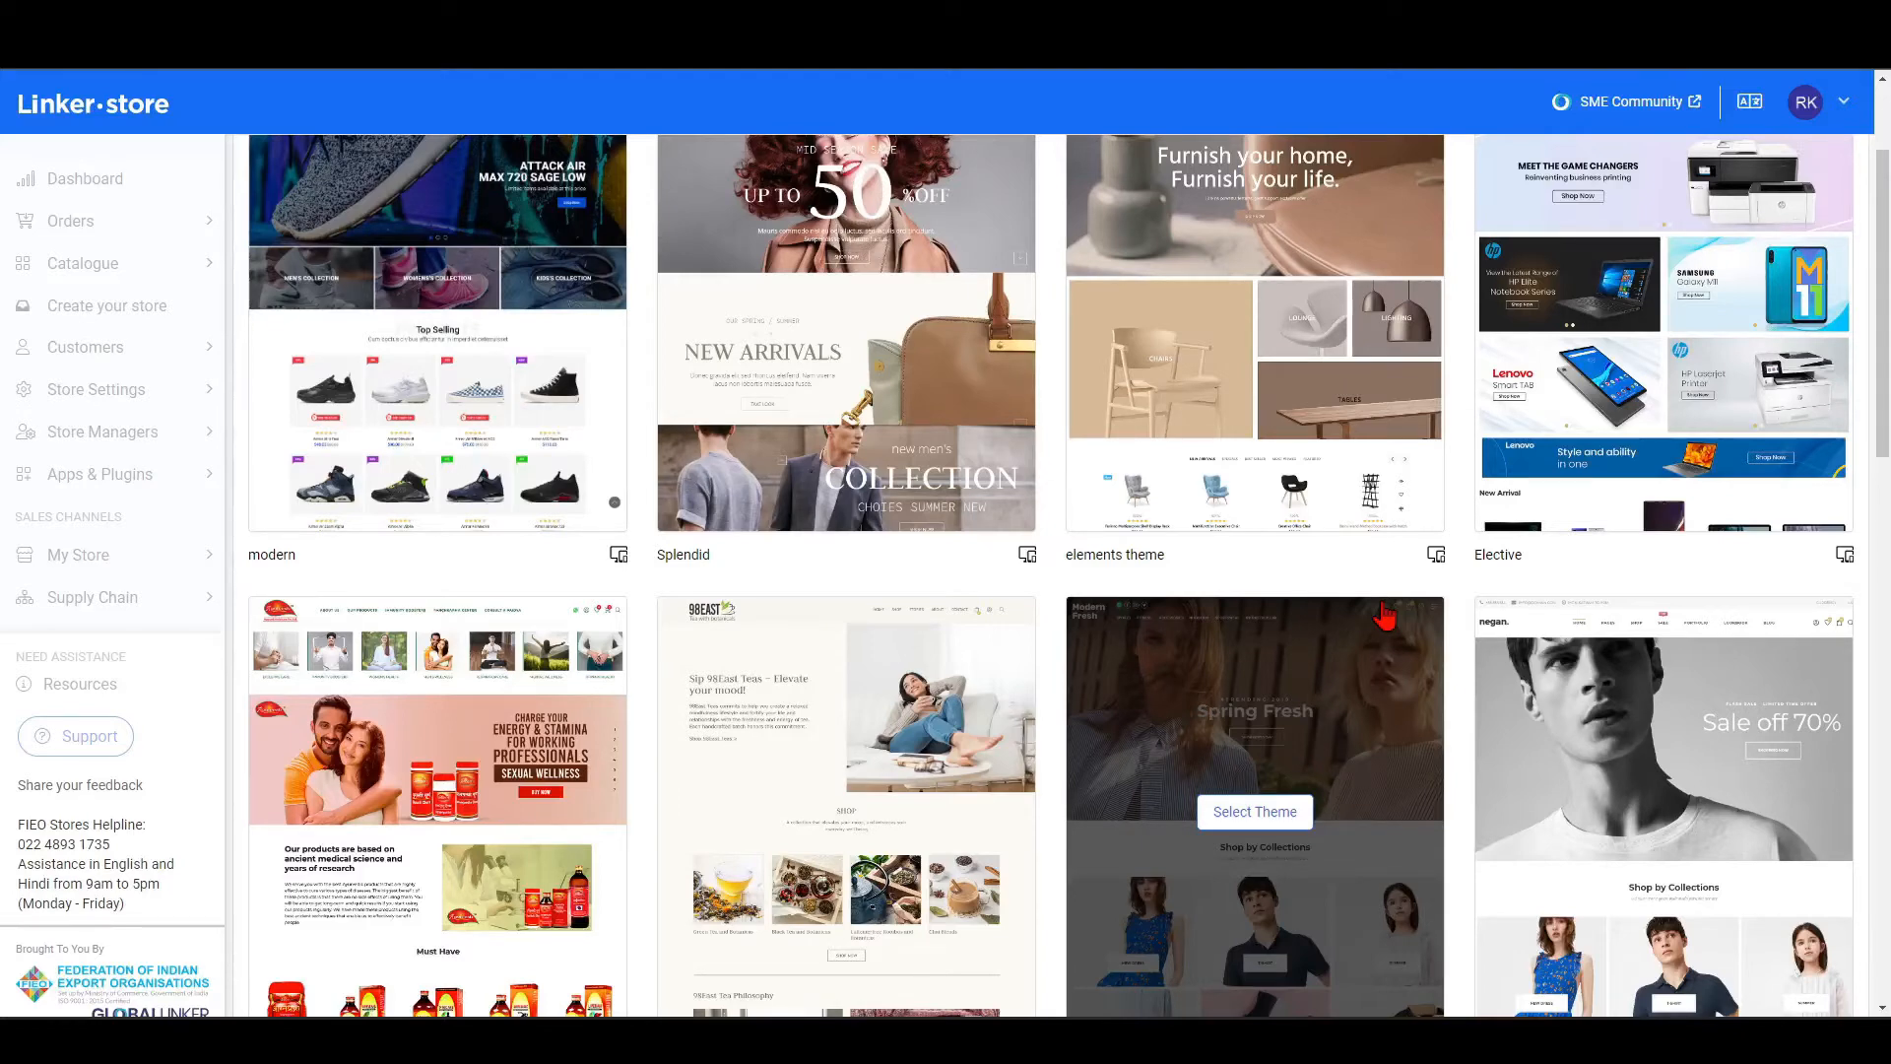
scroll(1385, 616, down, 3)
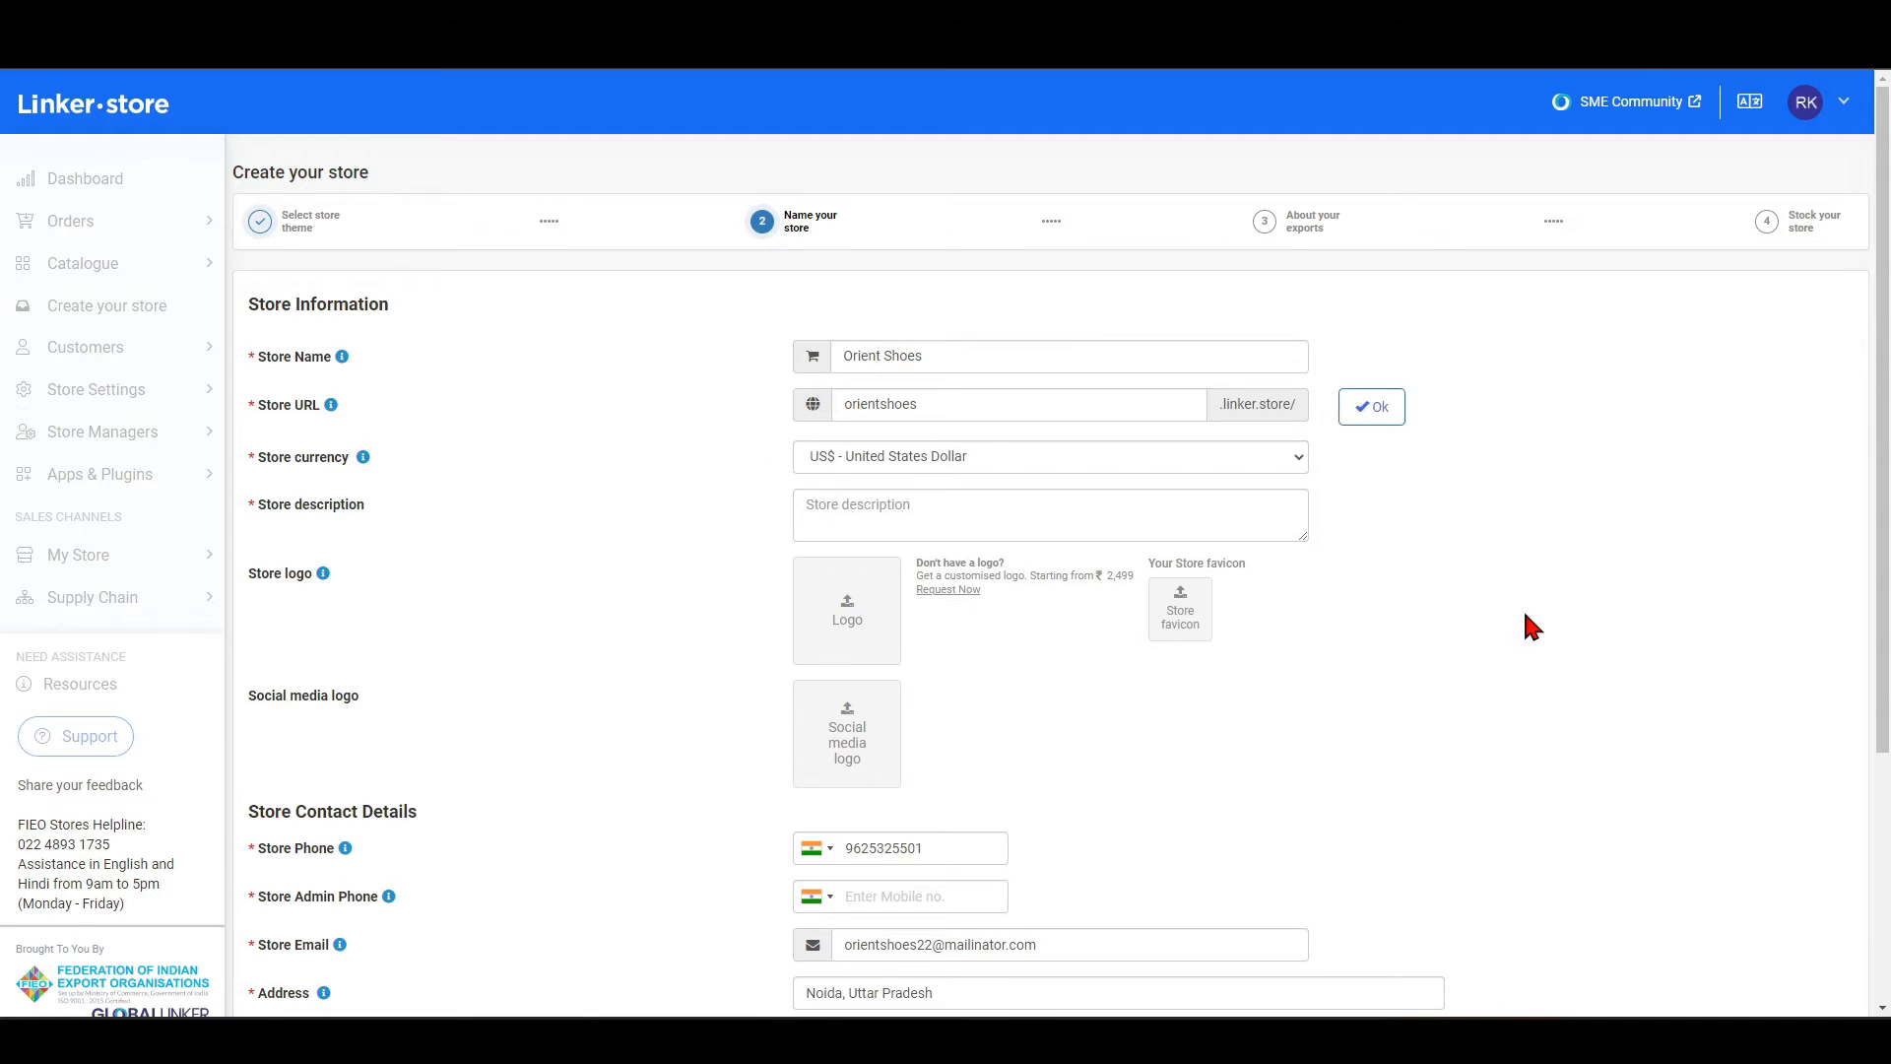
Try orientshoes,in as the store URL, and restore it to orientshoes.
click(971, 411)
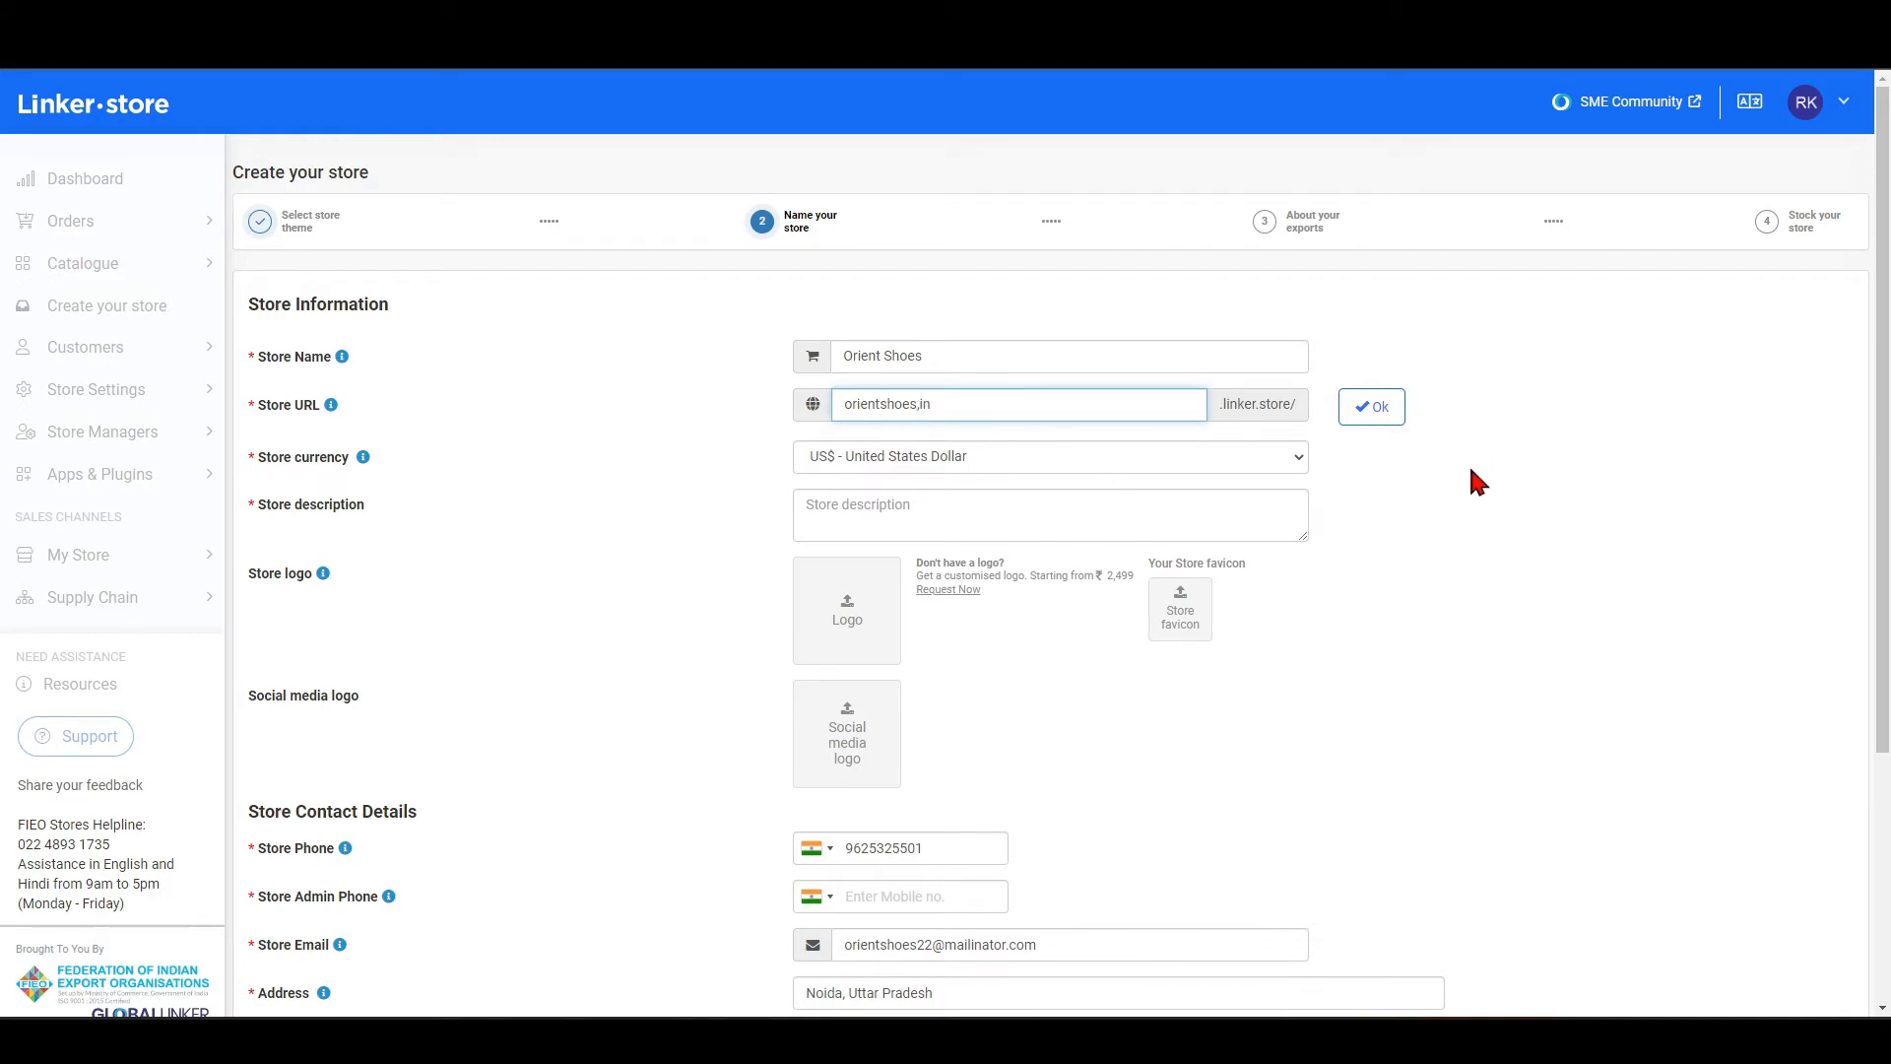
click(1371, 406)
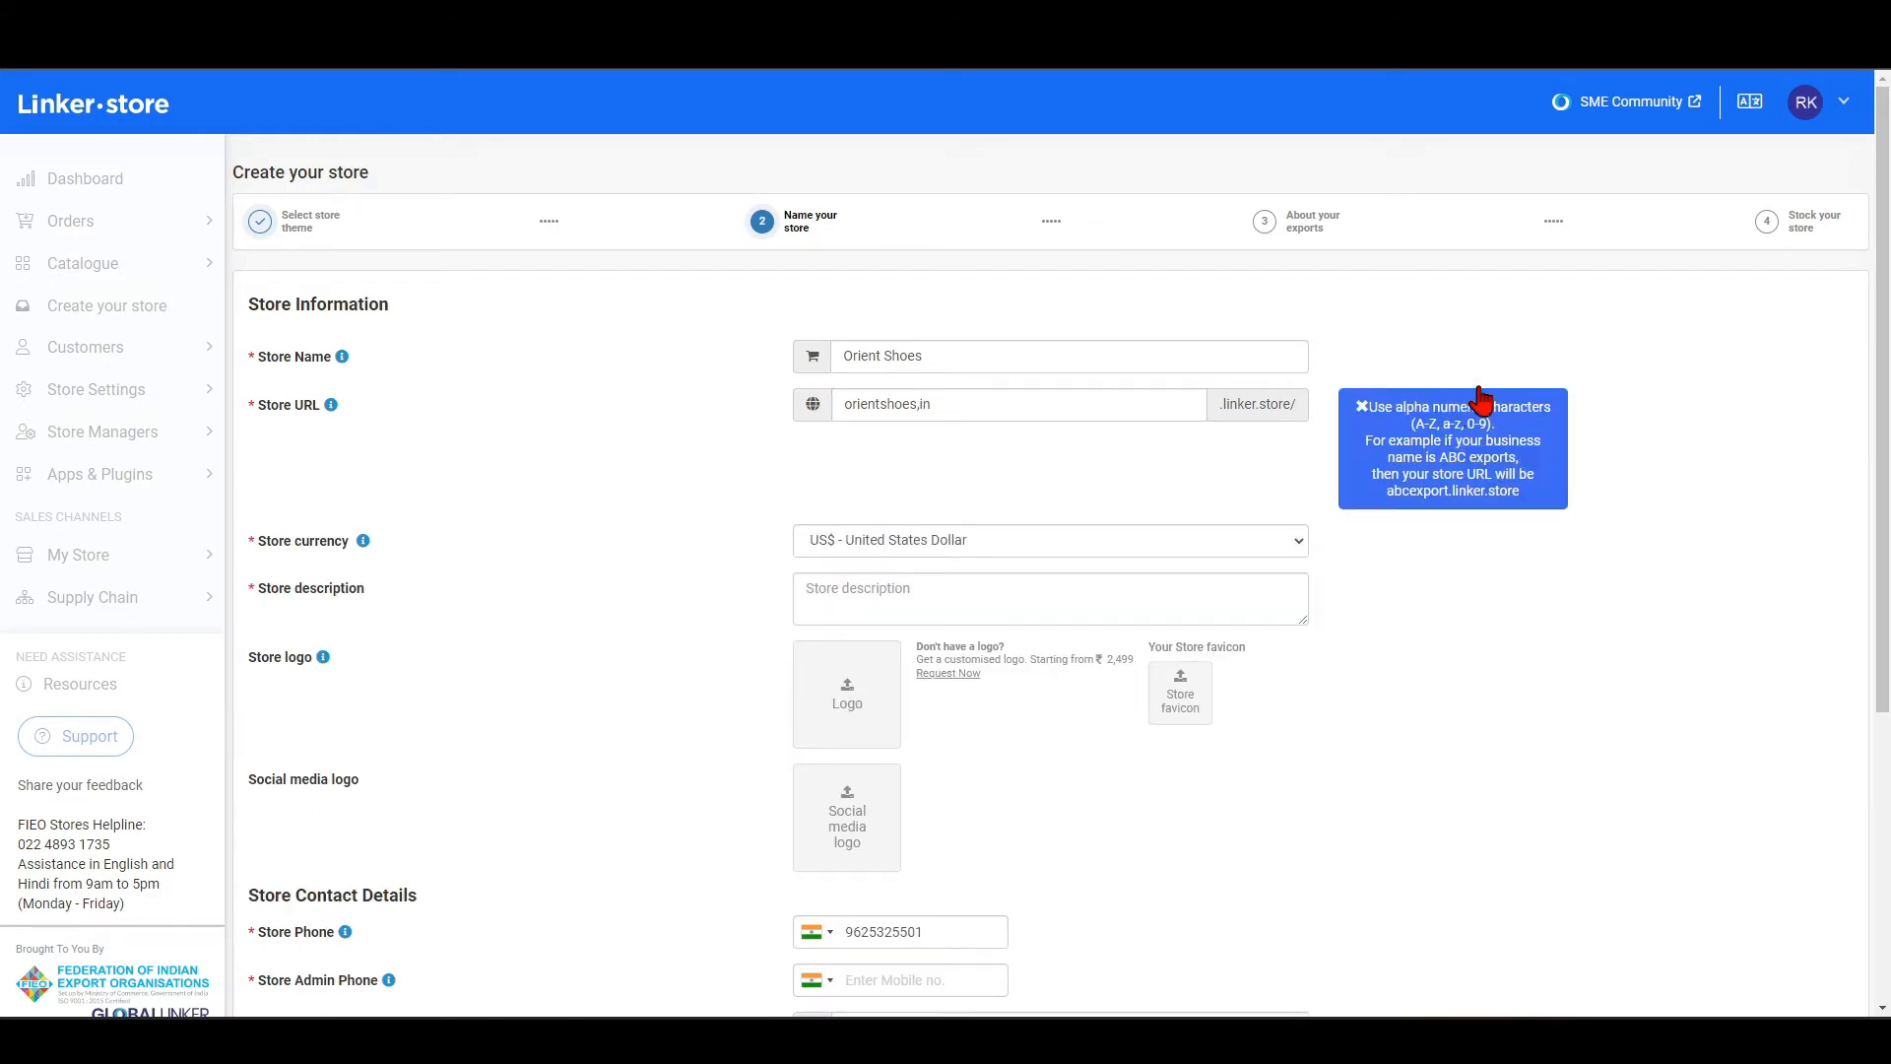
click(960, 412)
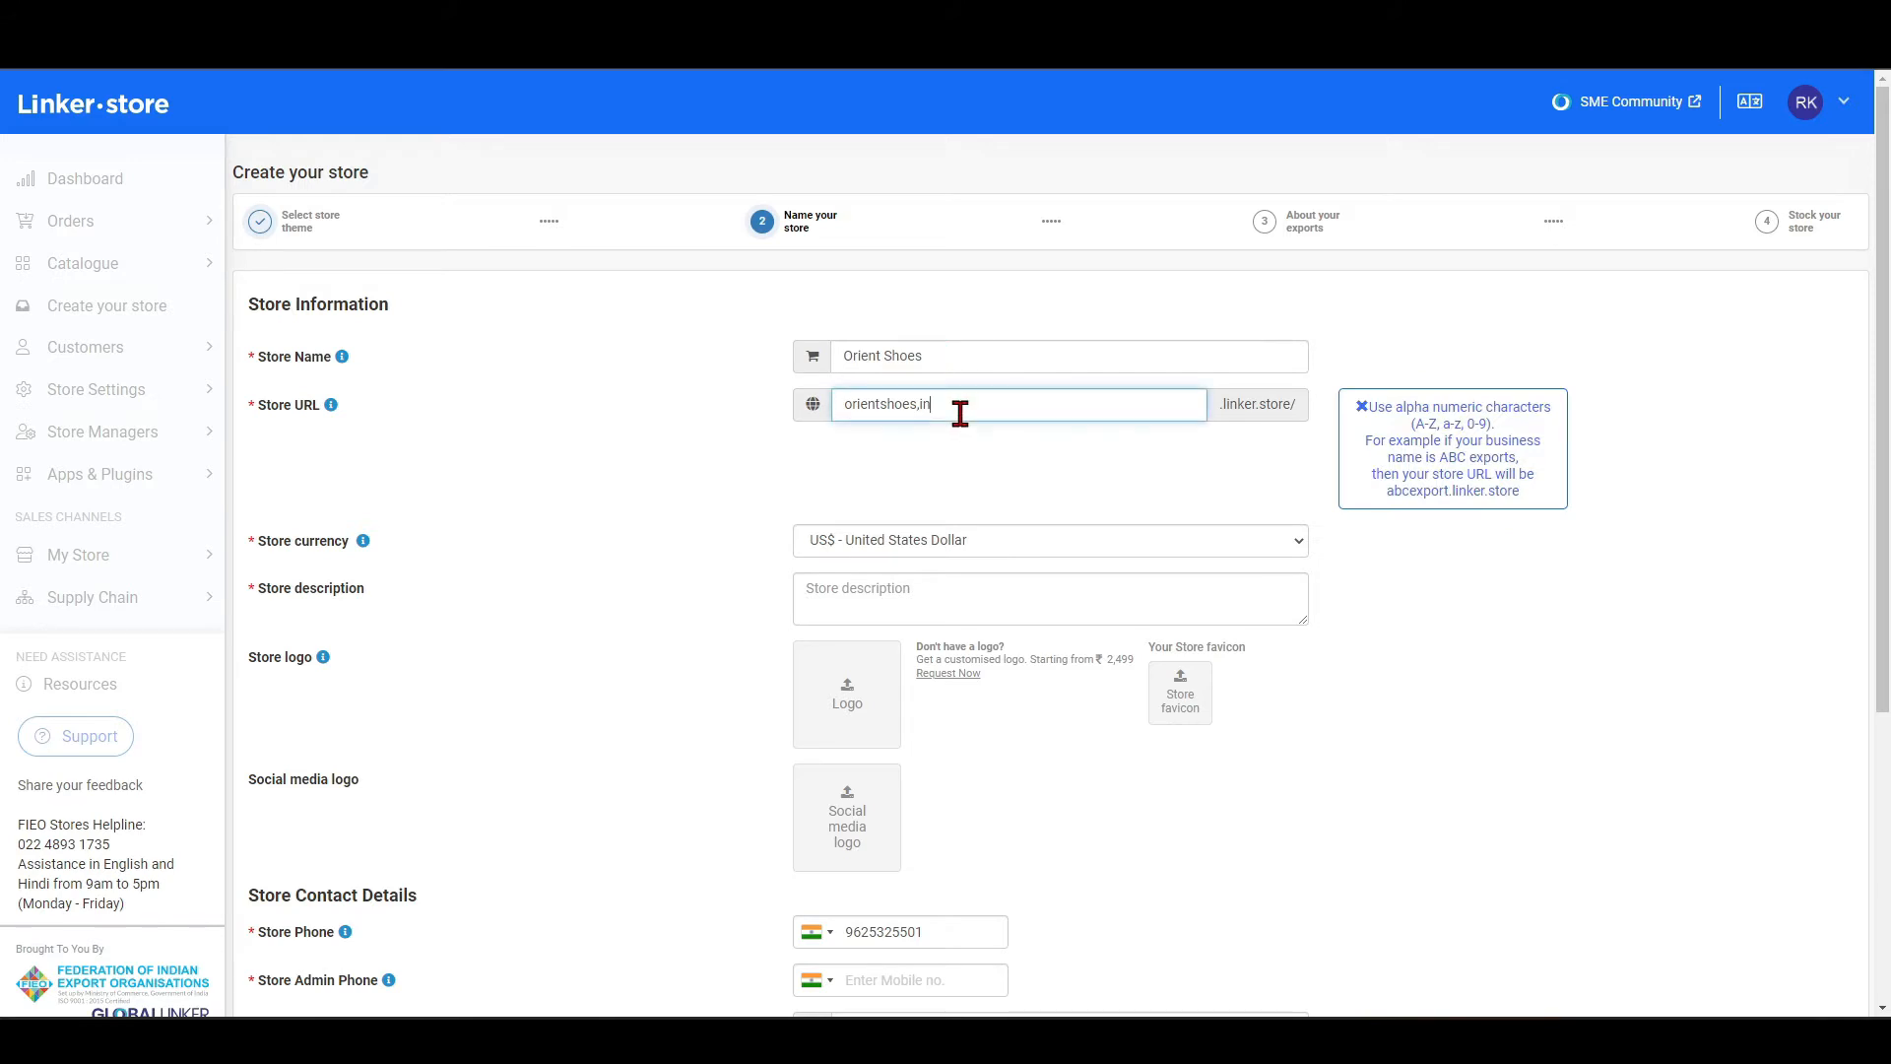
click(1606, 658)
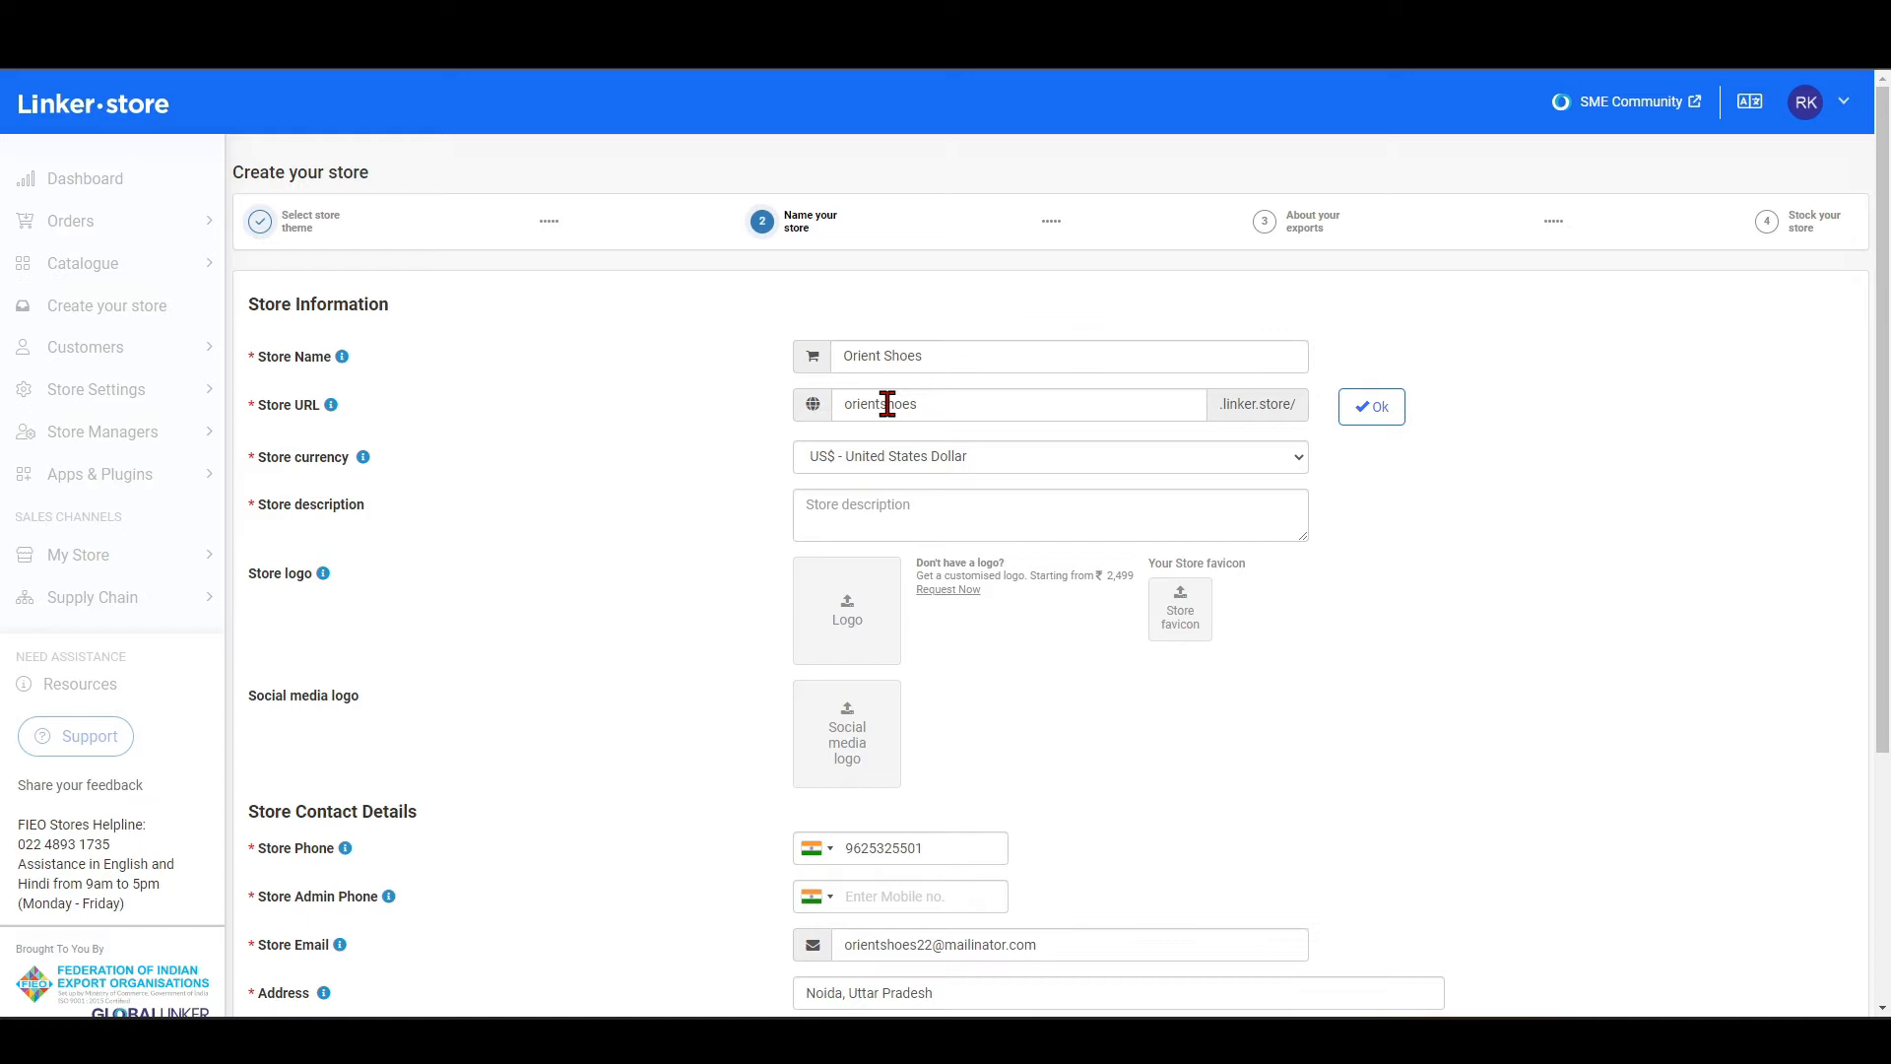
Set the store currency to Indian rupee and look over the store's logo and contact detail fields.
click(837, 462)
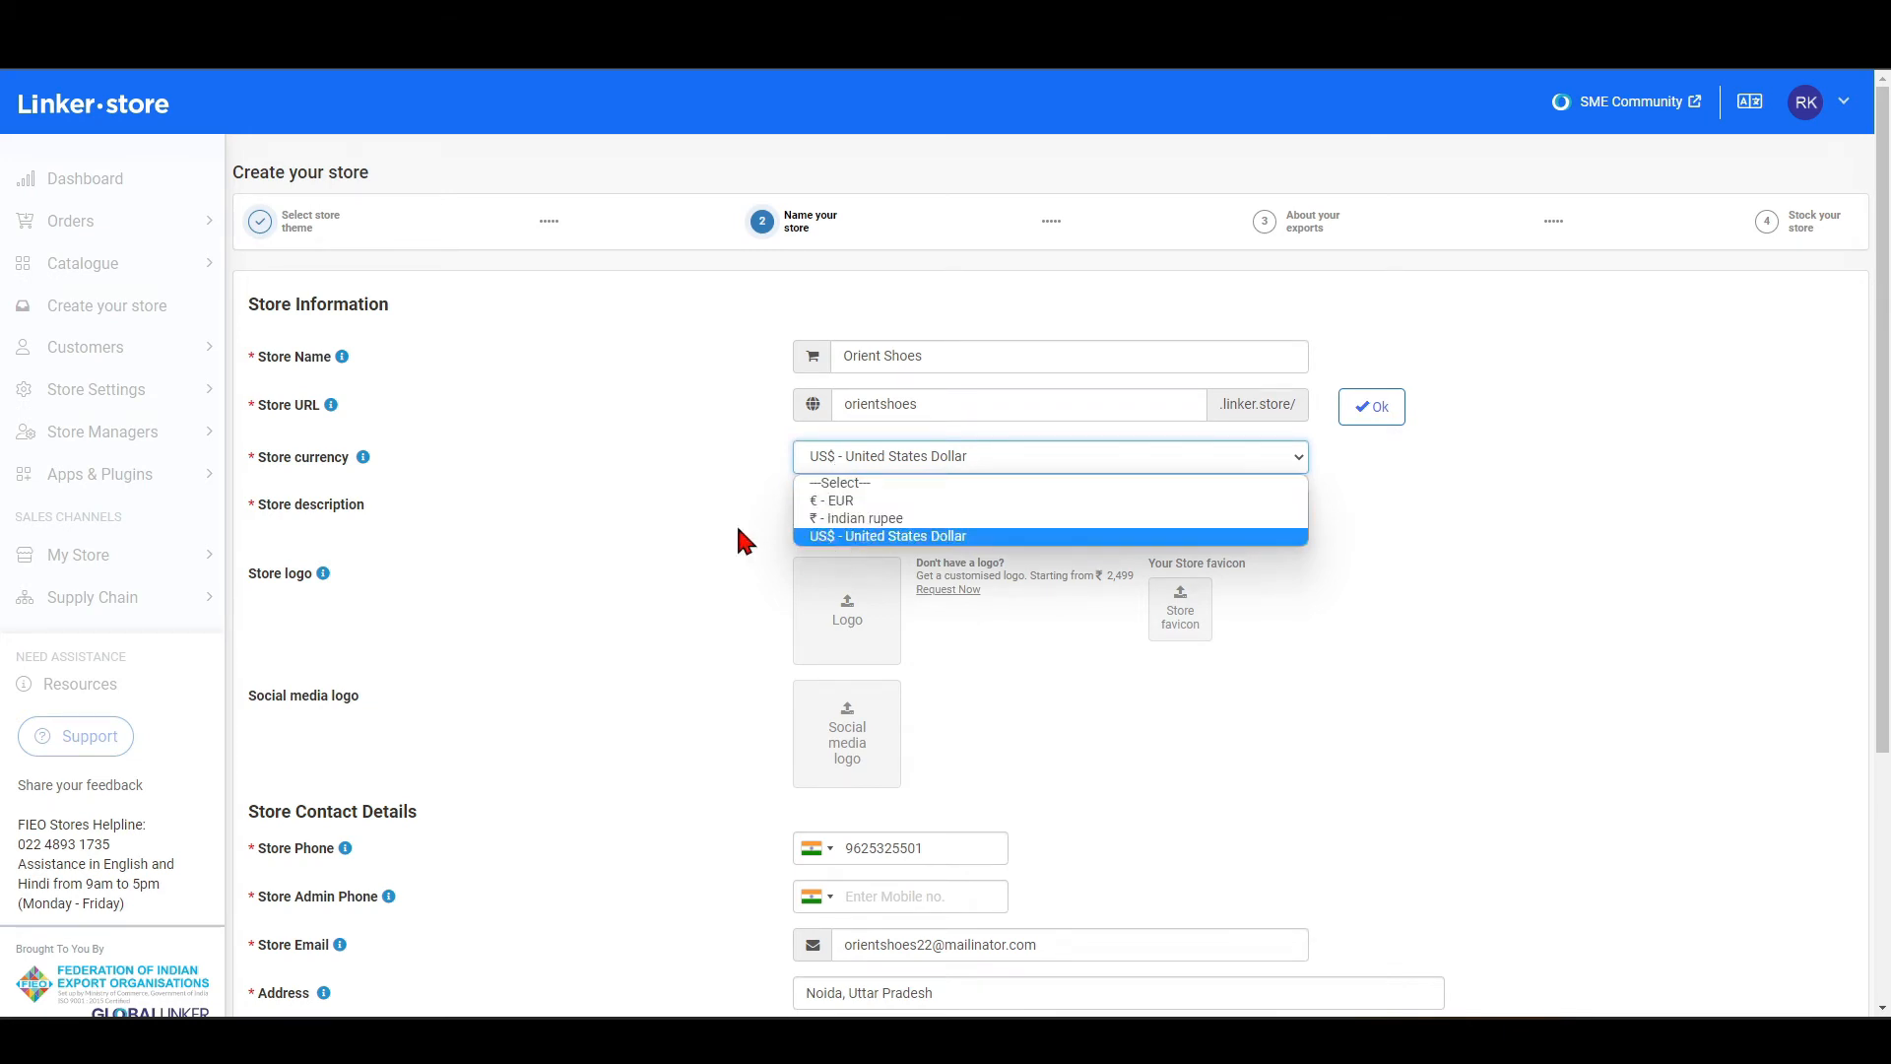
click(827, 519)
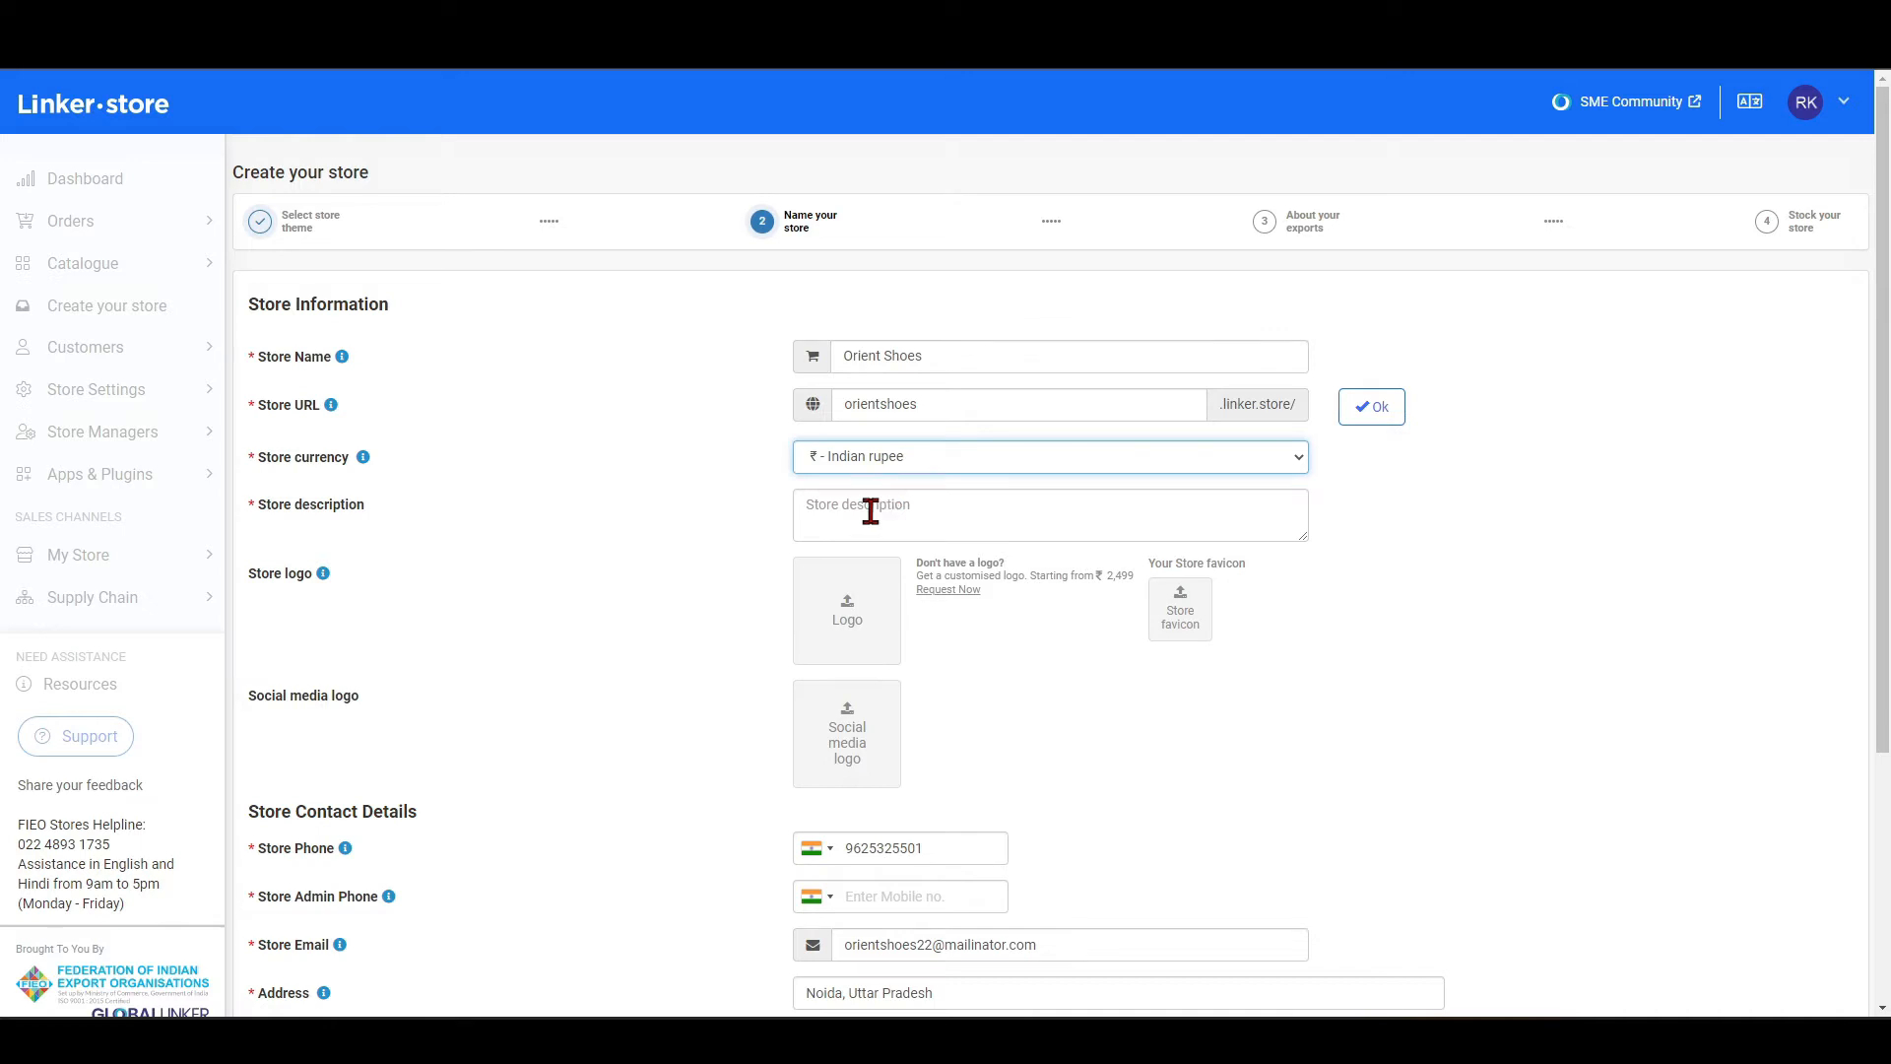
scroll(857, 522, down, 1)
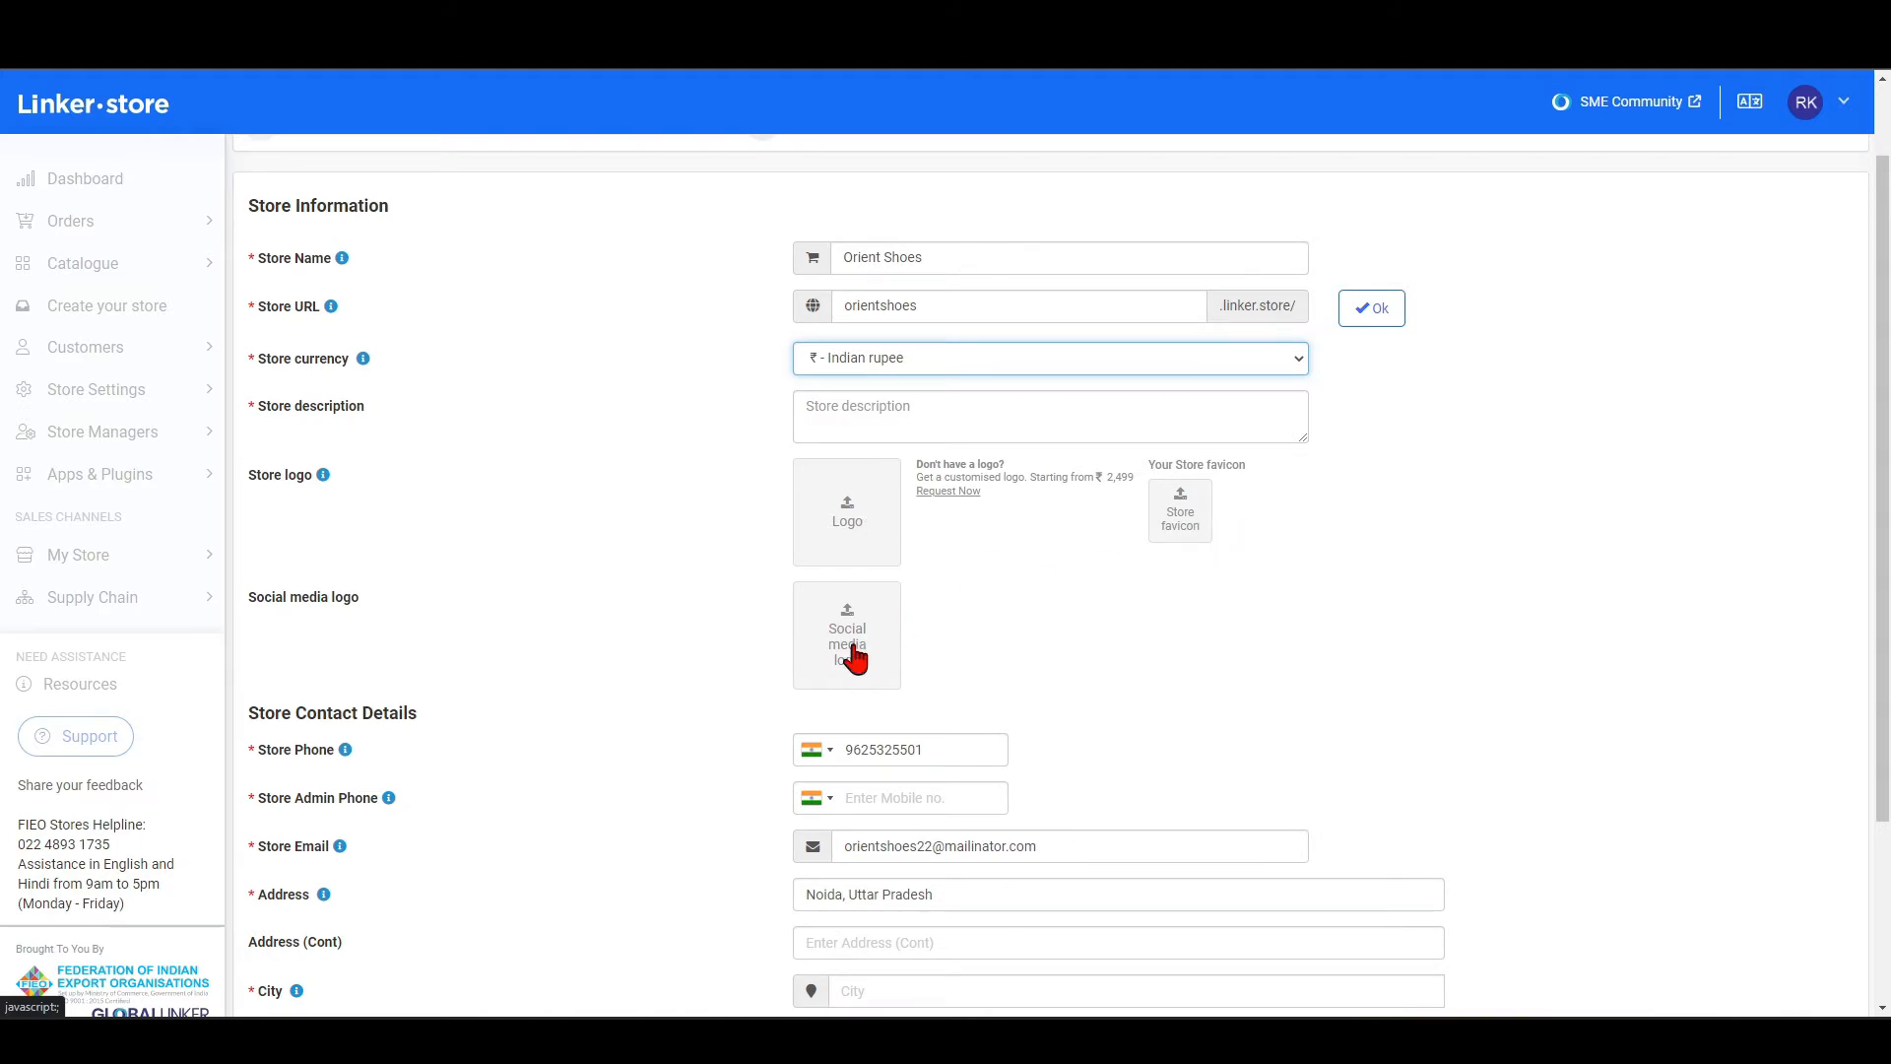
scroll(853, 658, down, 3)
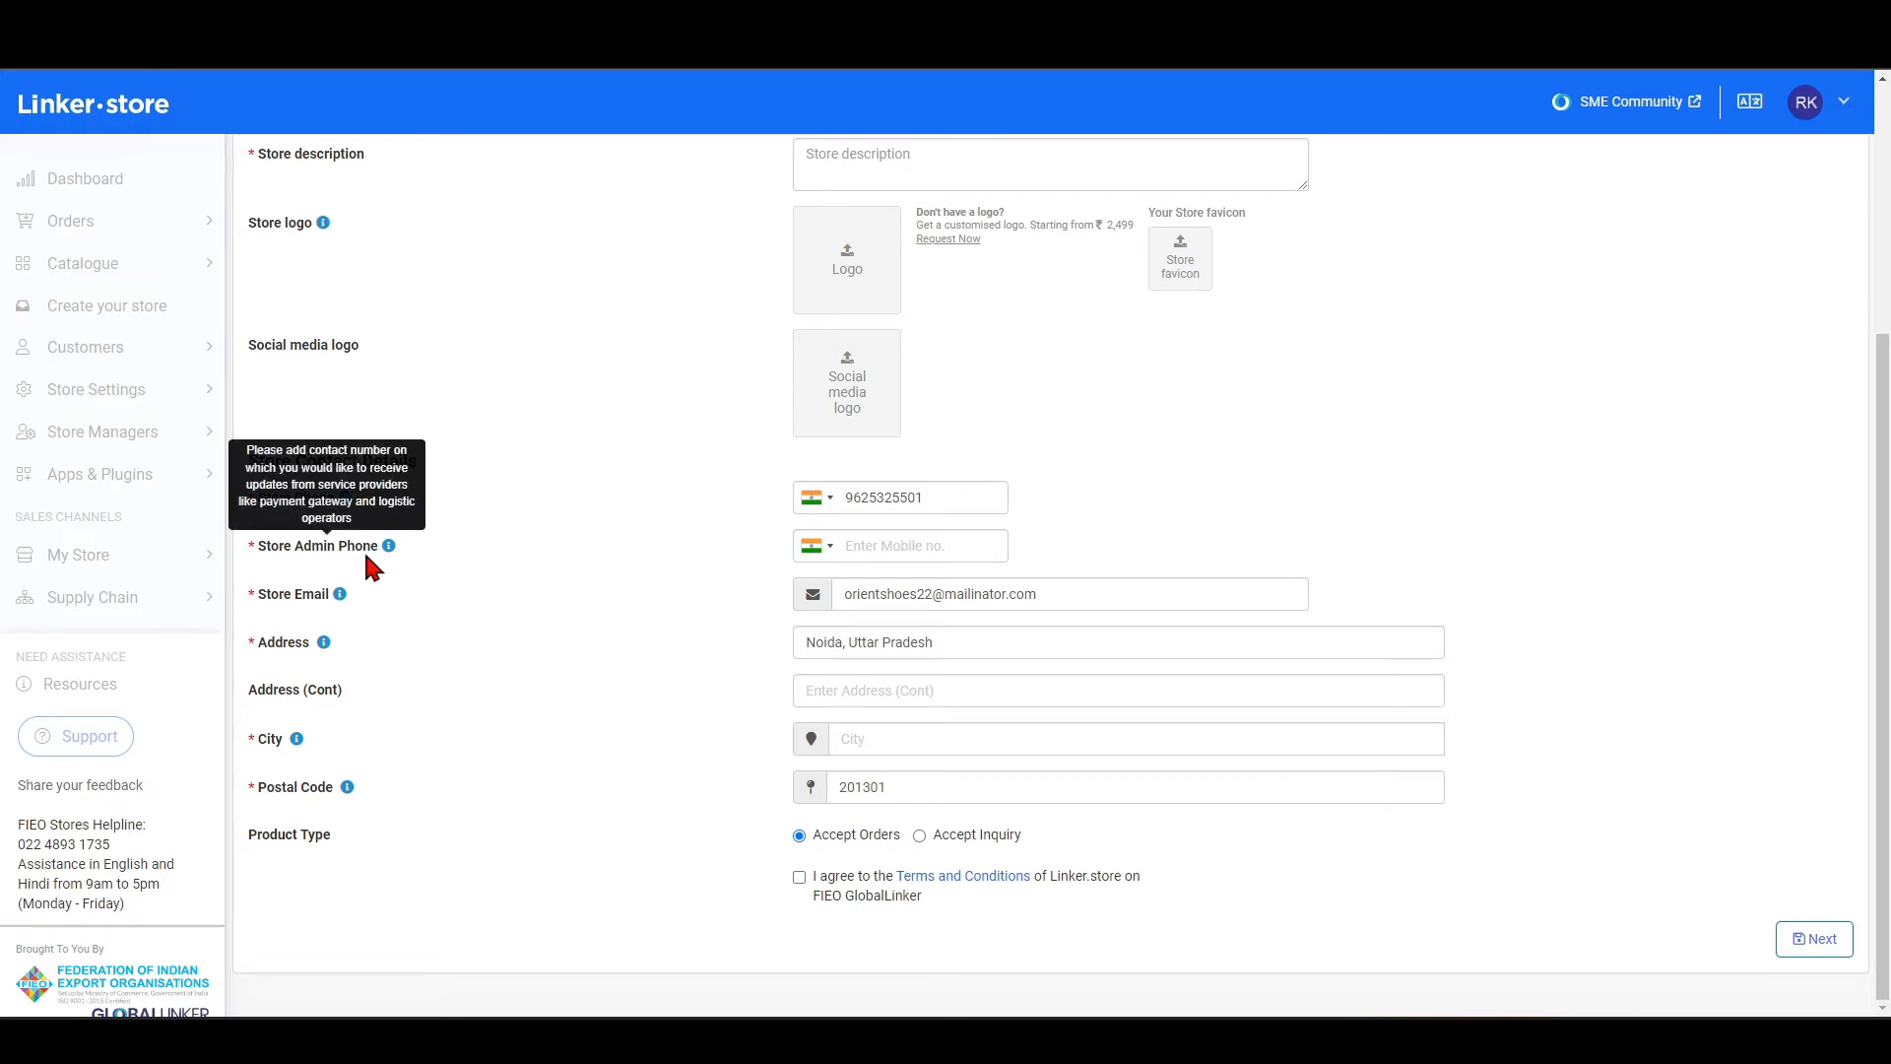
click(865, 549)
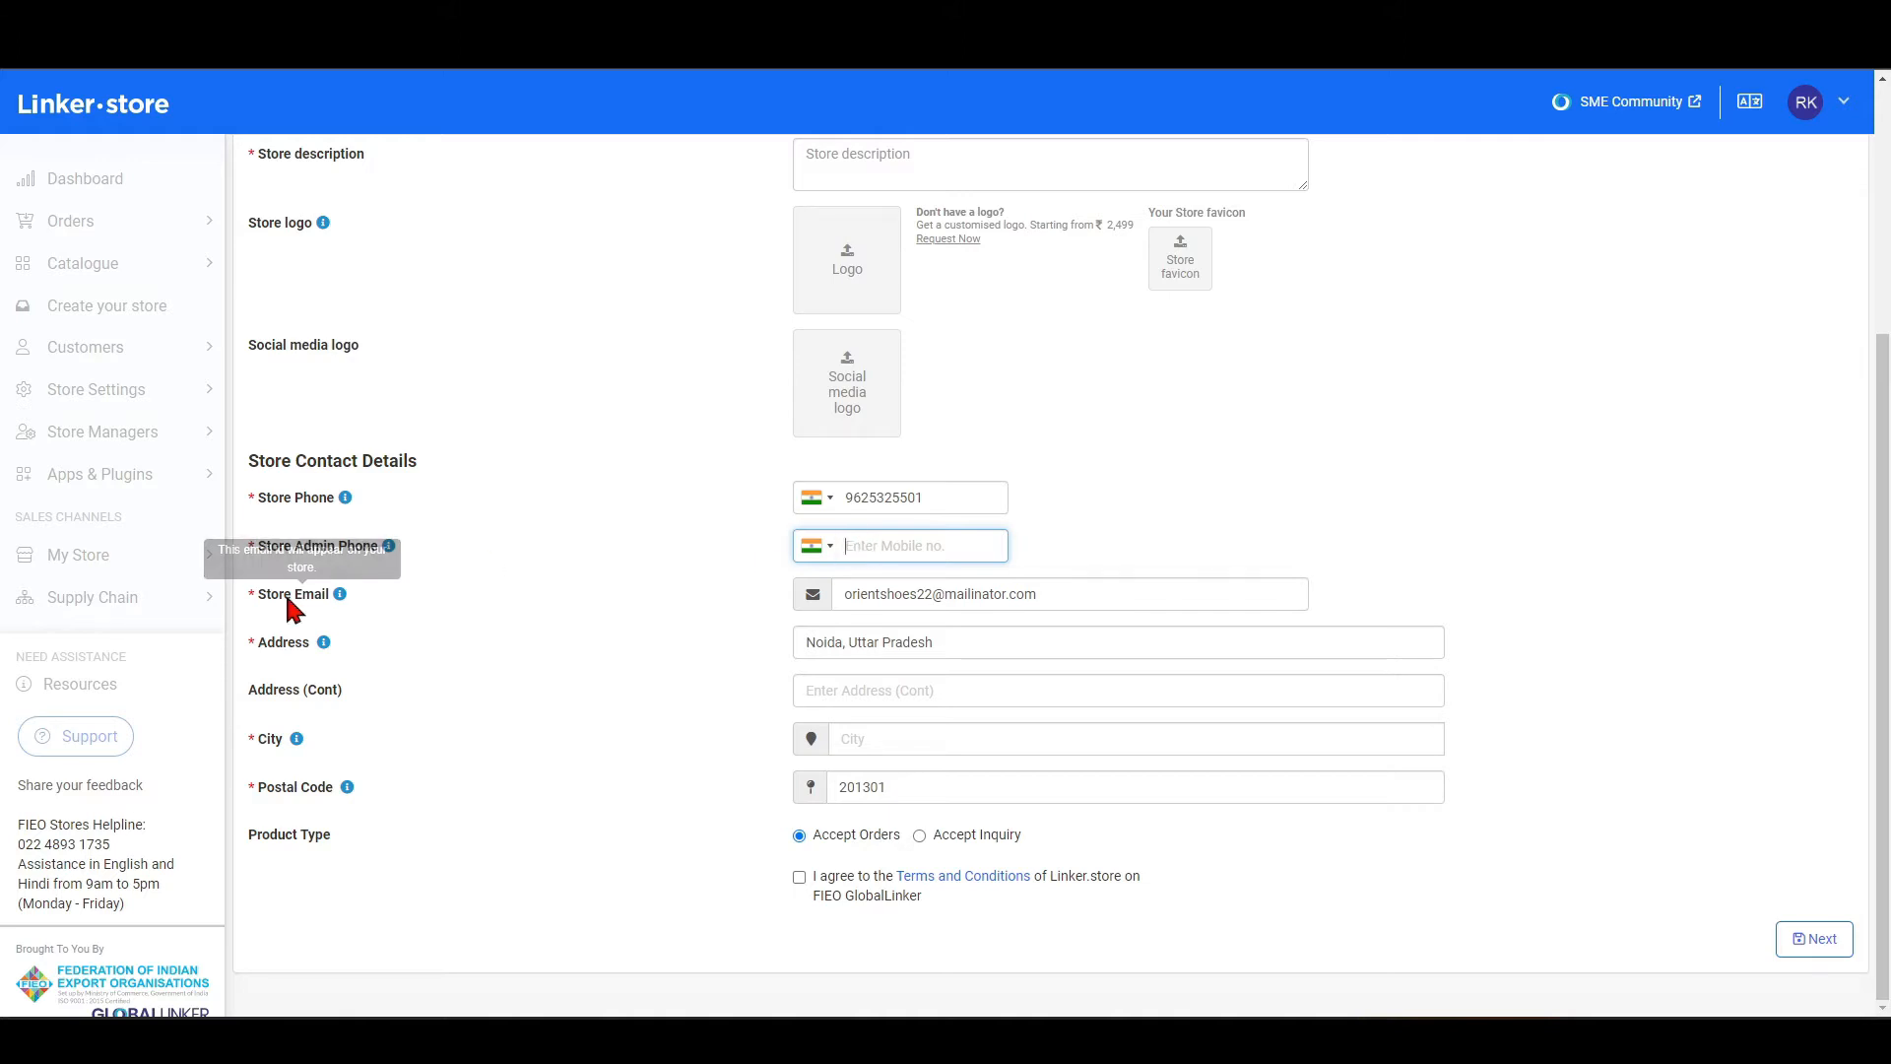
click(1114, 594)
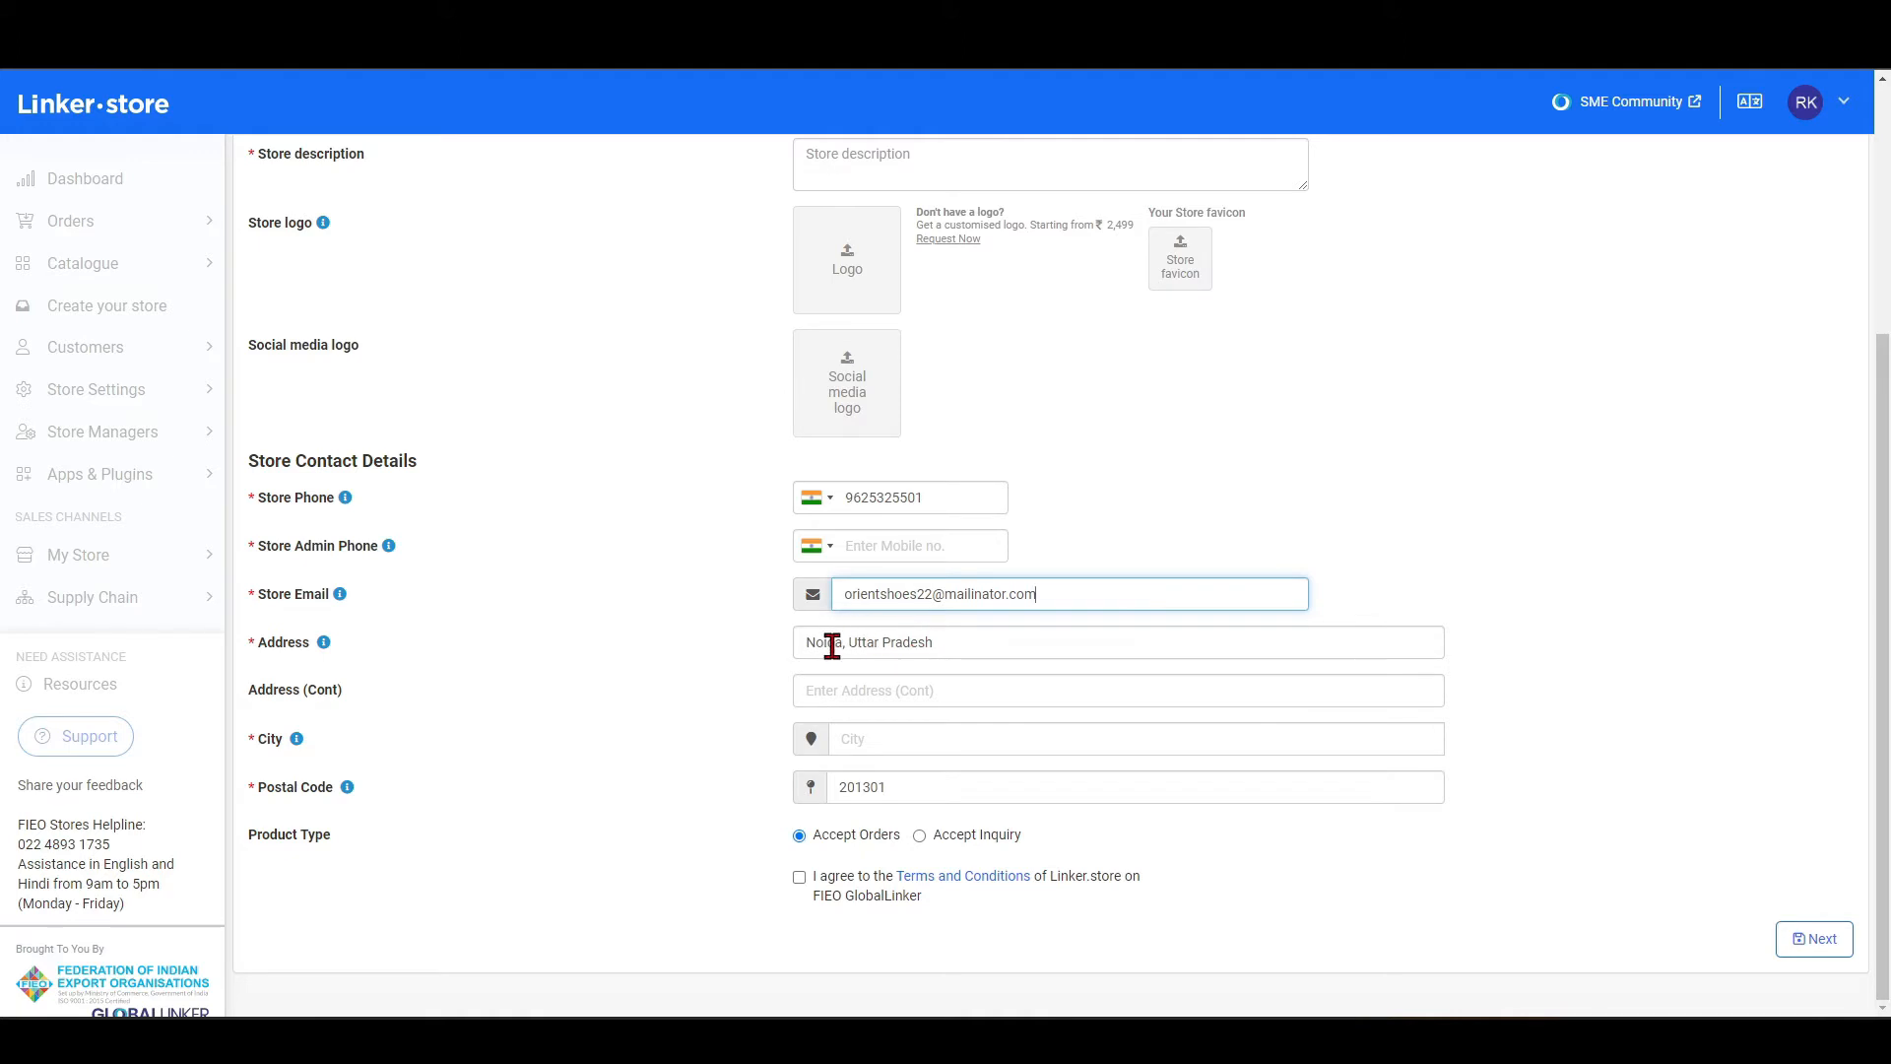
Look up noida in the store's City field and erase the entry.
click(886, 739)
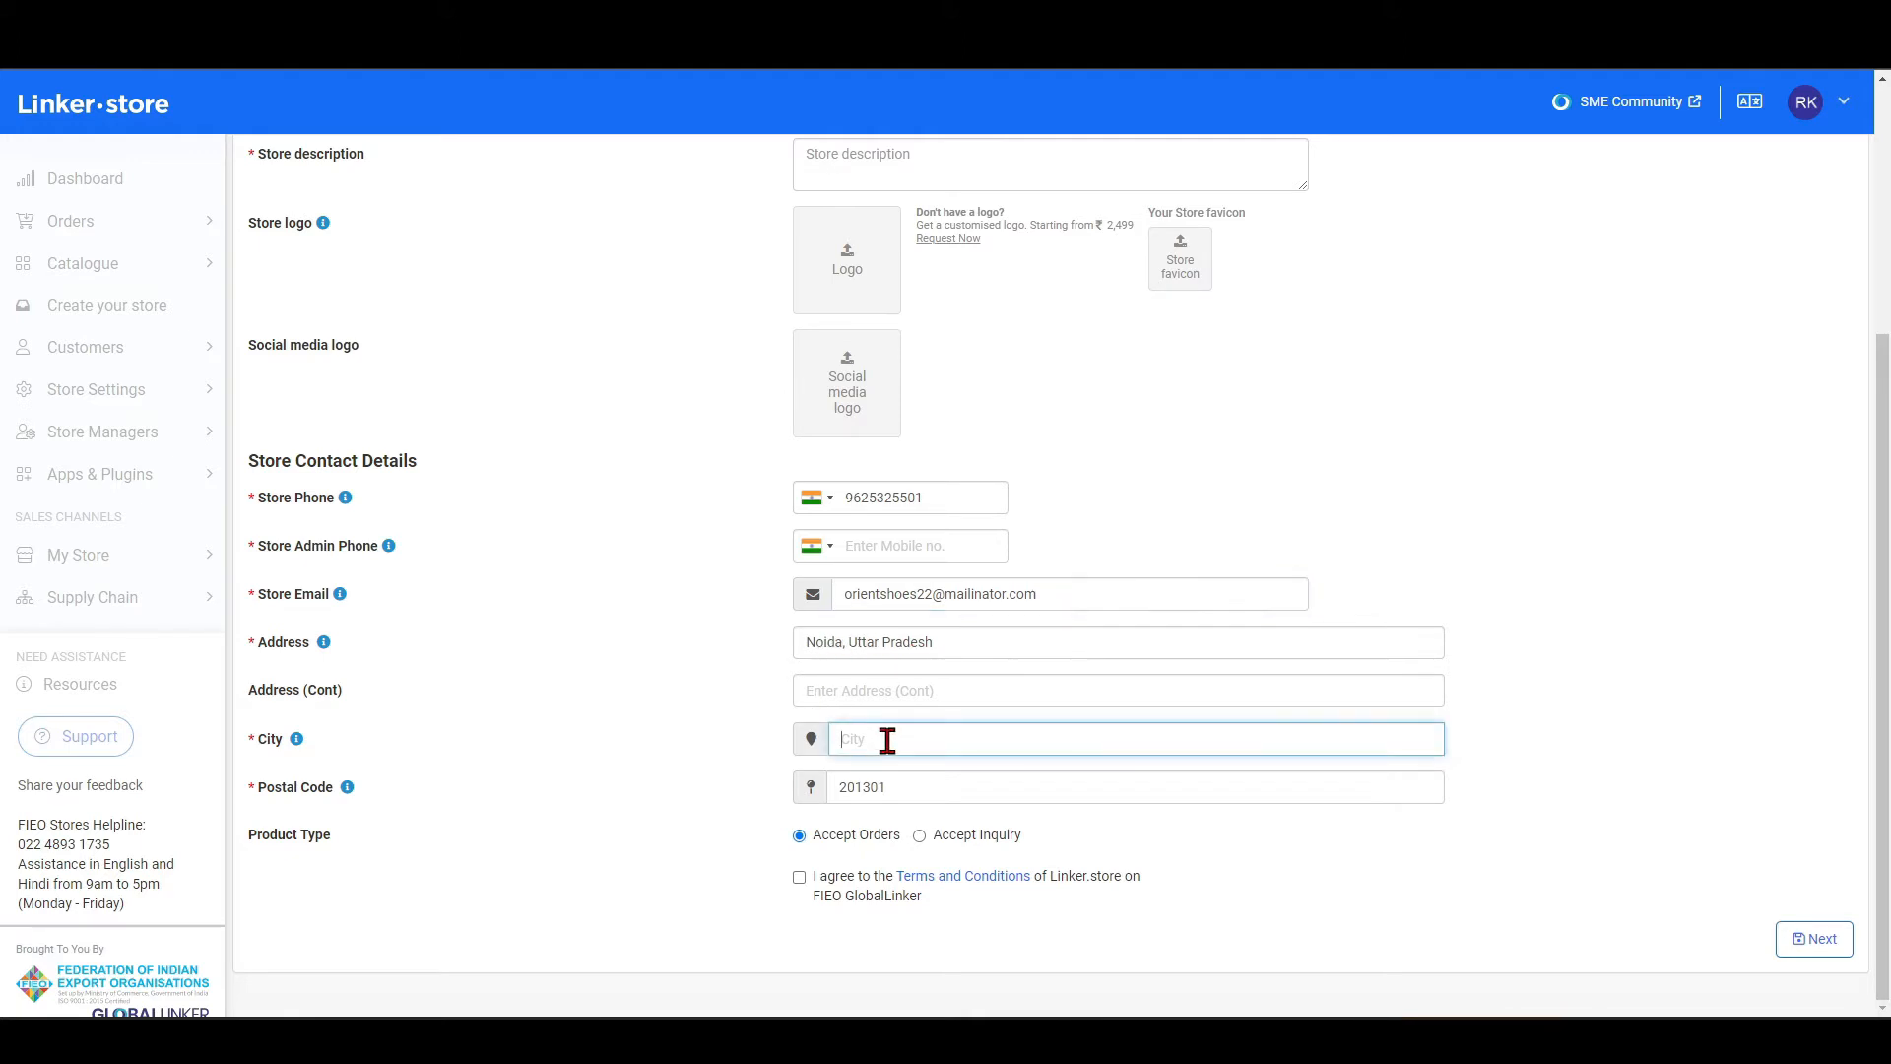
text(noid)
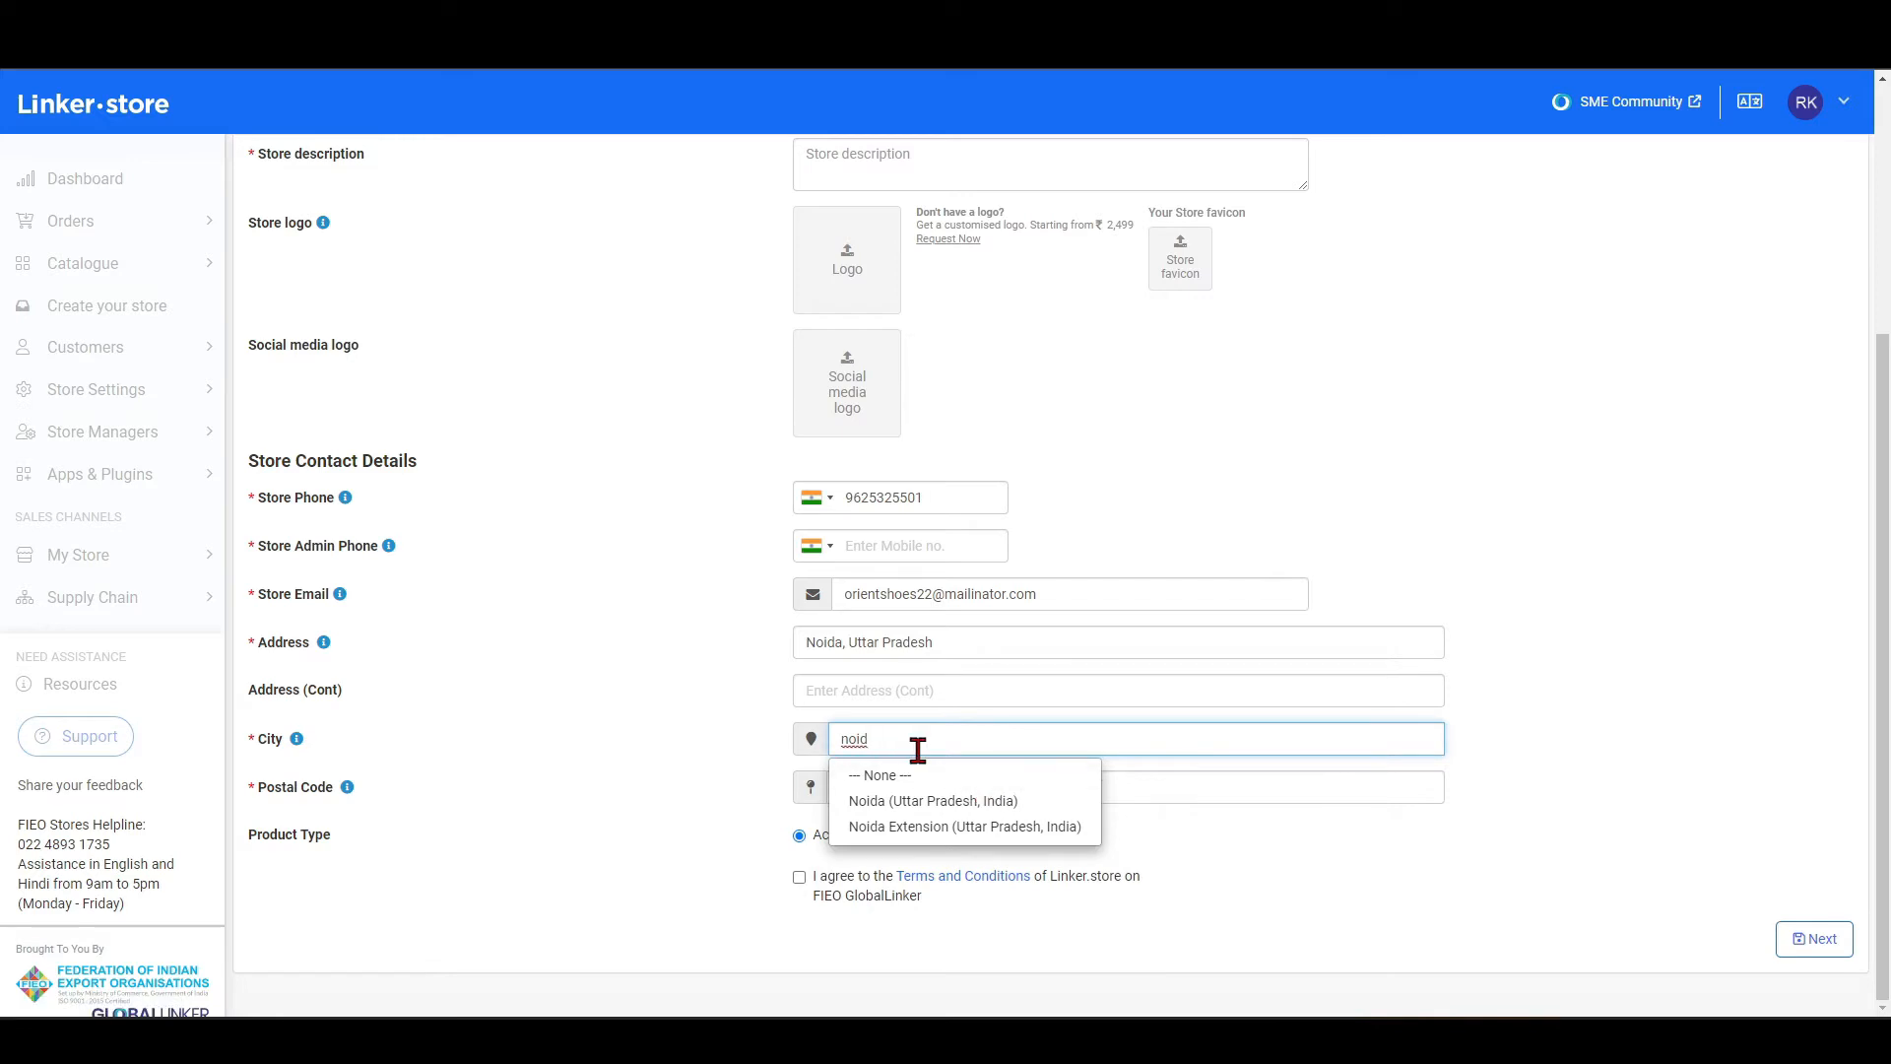
text(a)
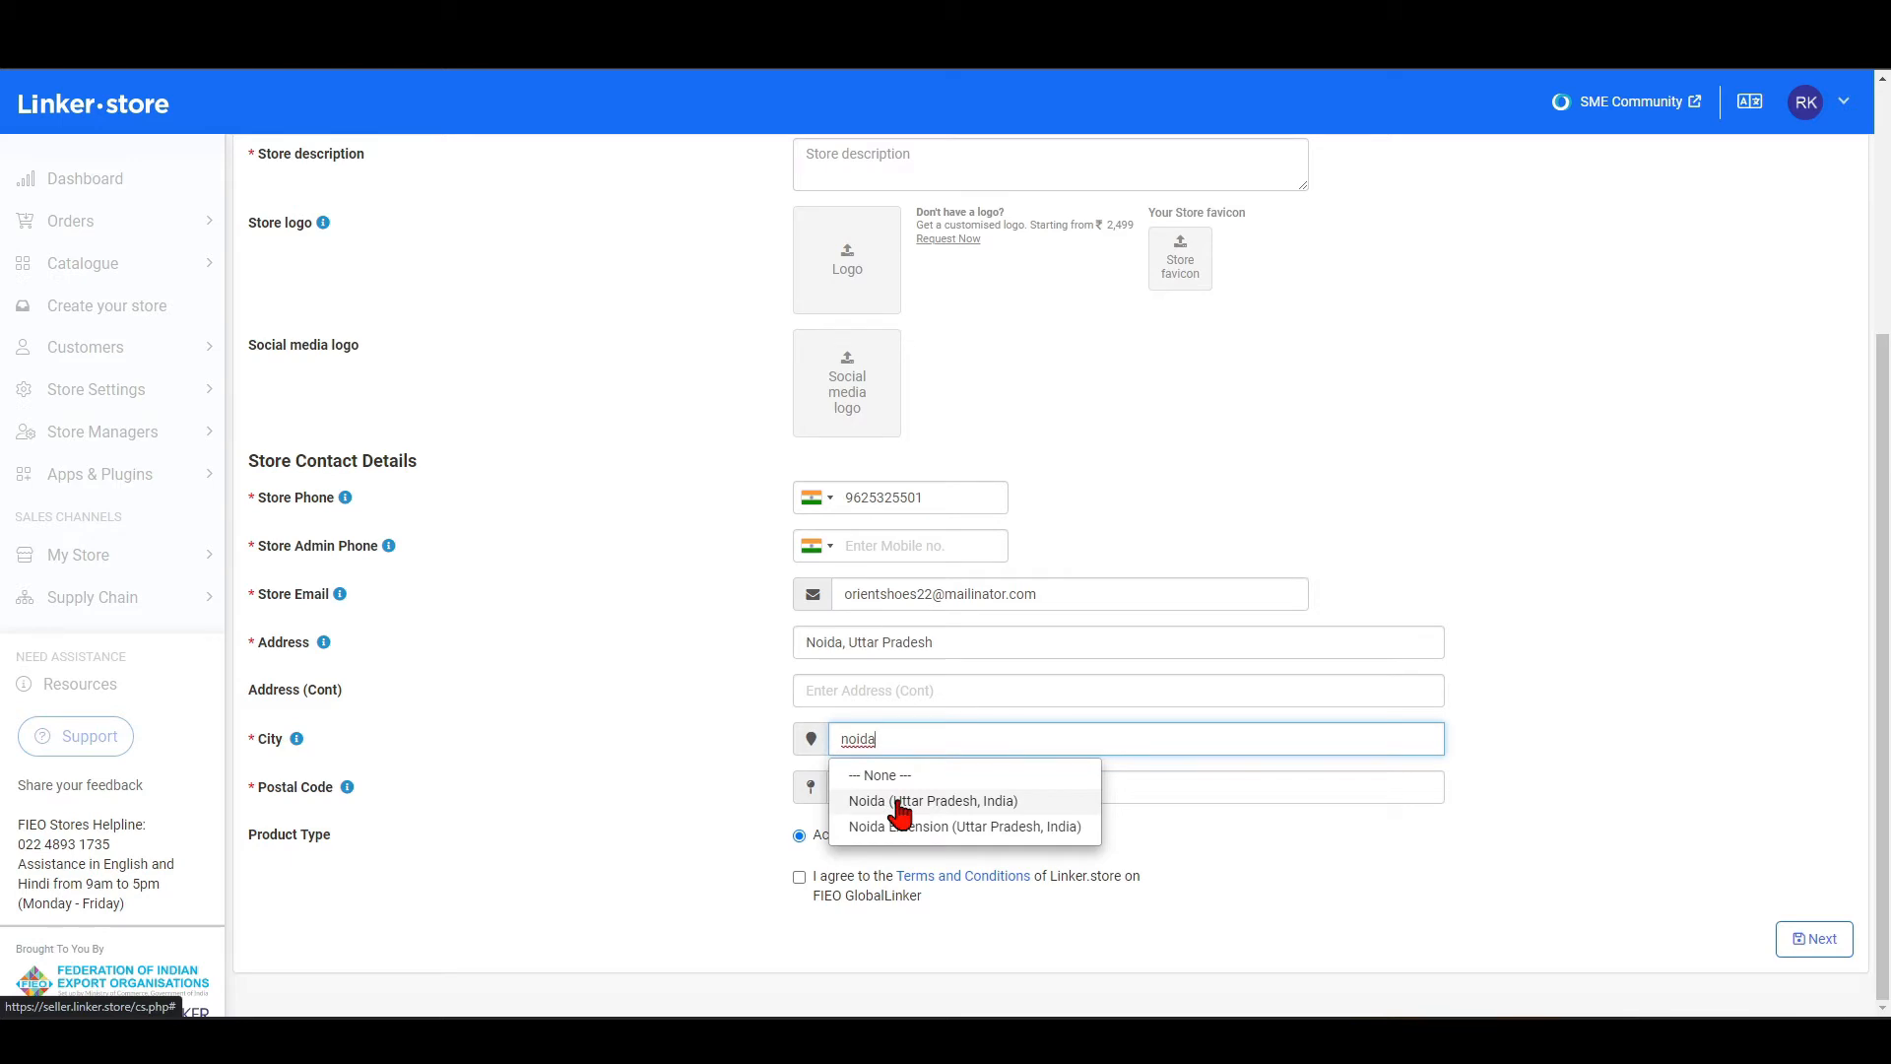
key(BackSpace)
key(BackSpace)
key(BackSpace)
key(BackSpace)
Choose Mumbai (Maharashtra, India) as the store city, and clear the City field again.
text(mum)
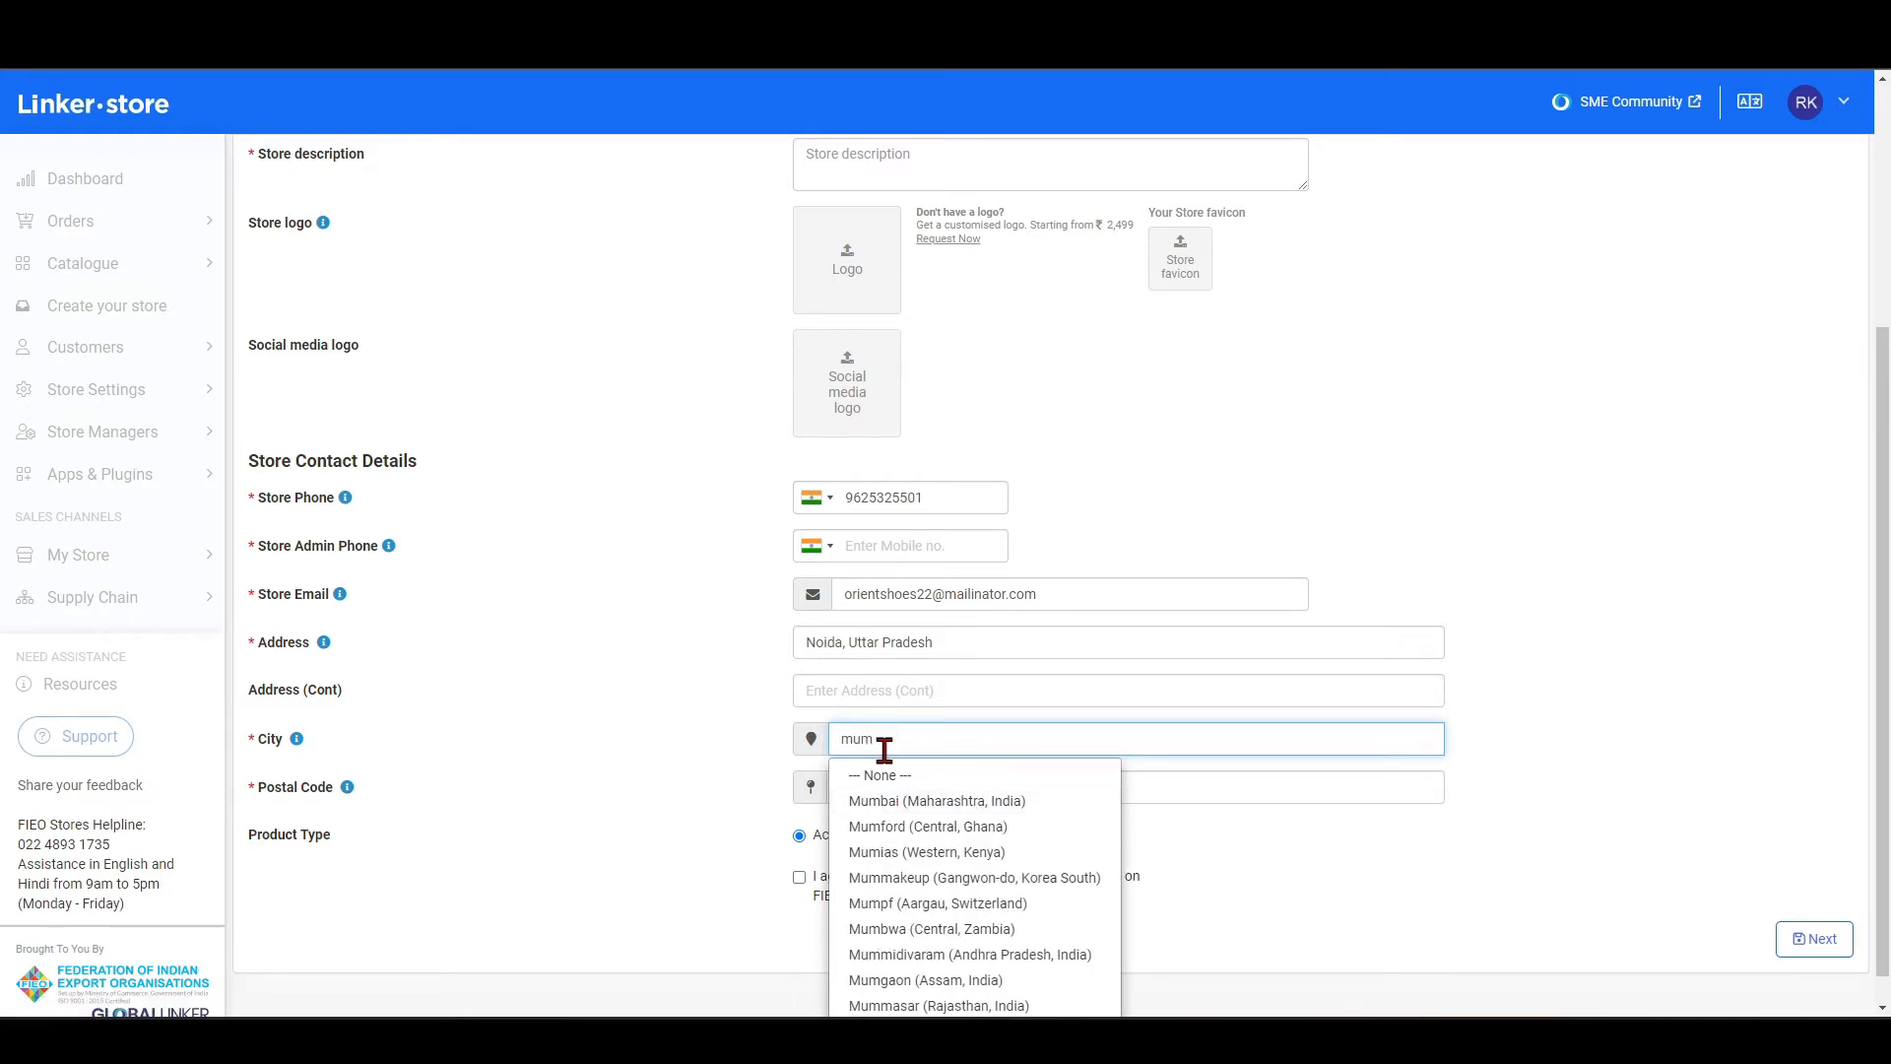
click(875, 802)
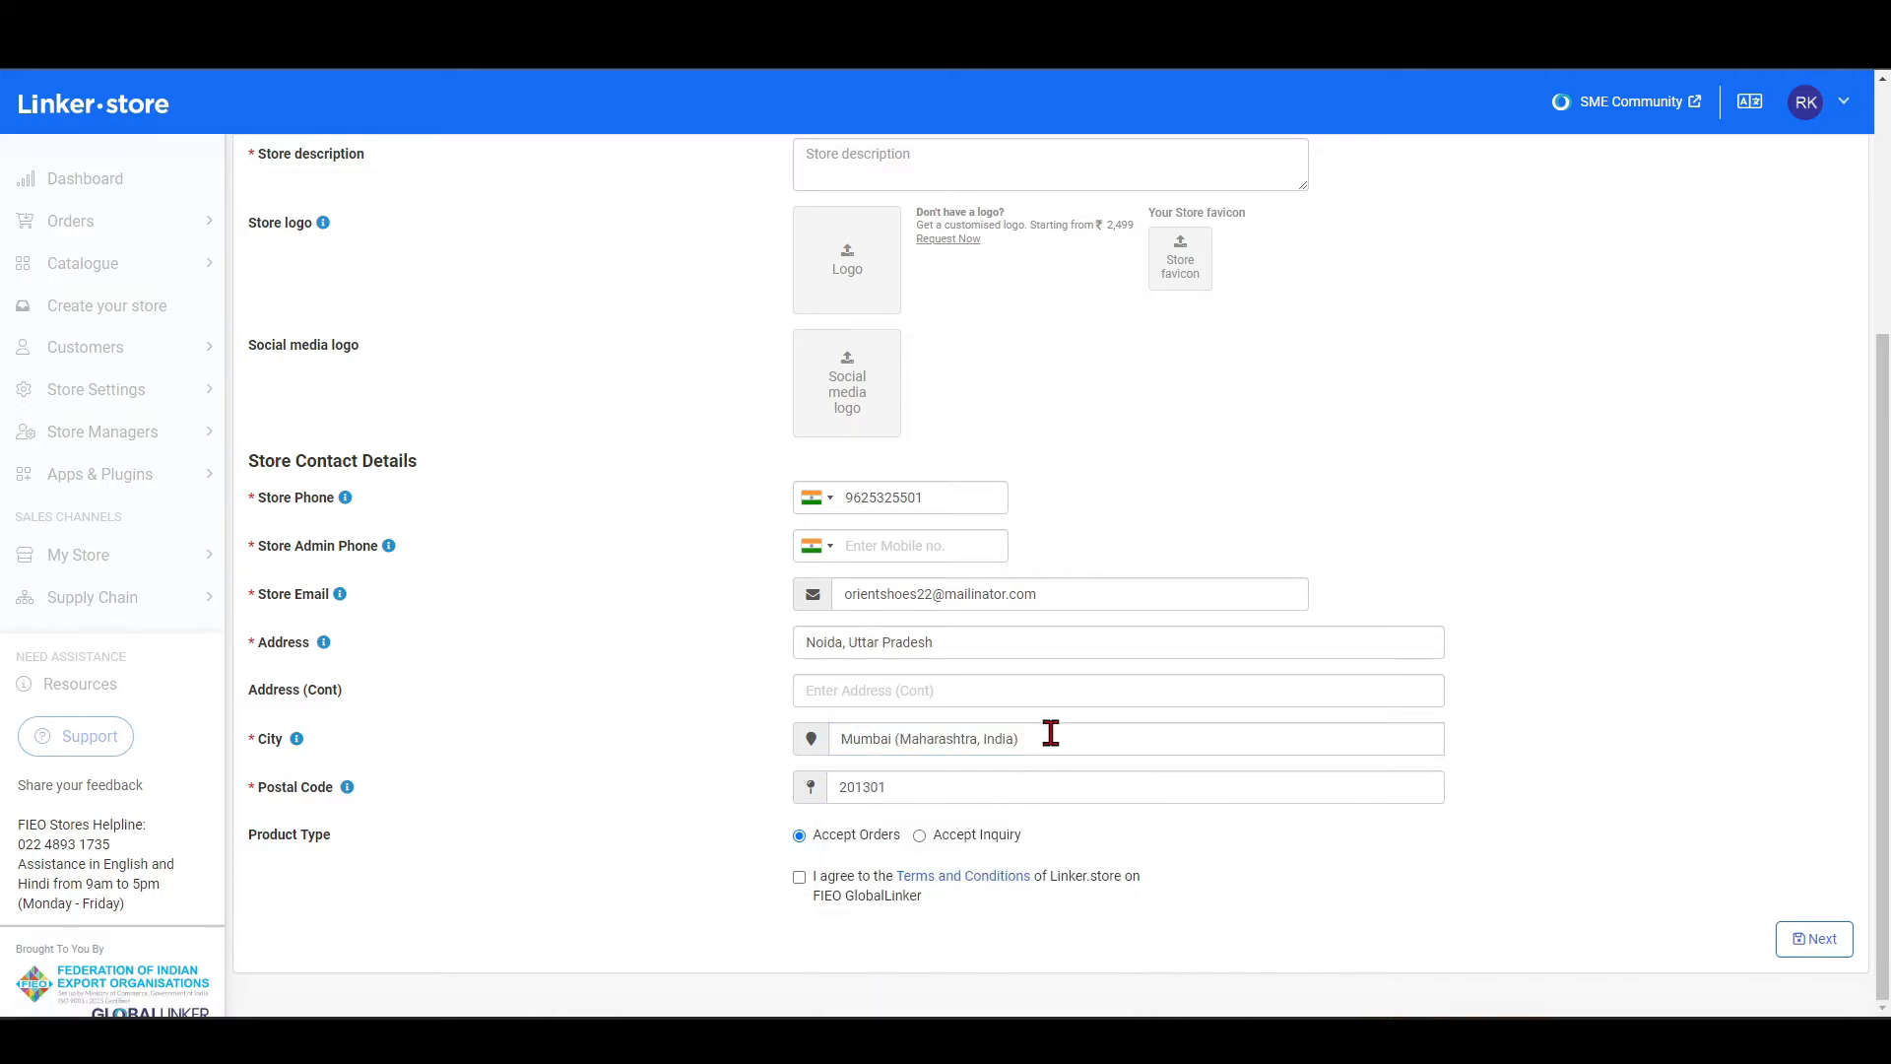
drag(1046, 735, 709, 753)
key(BackSpace)
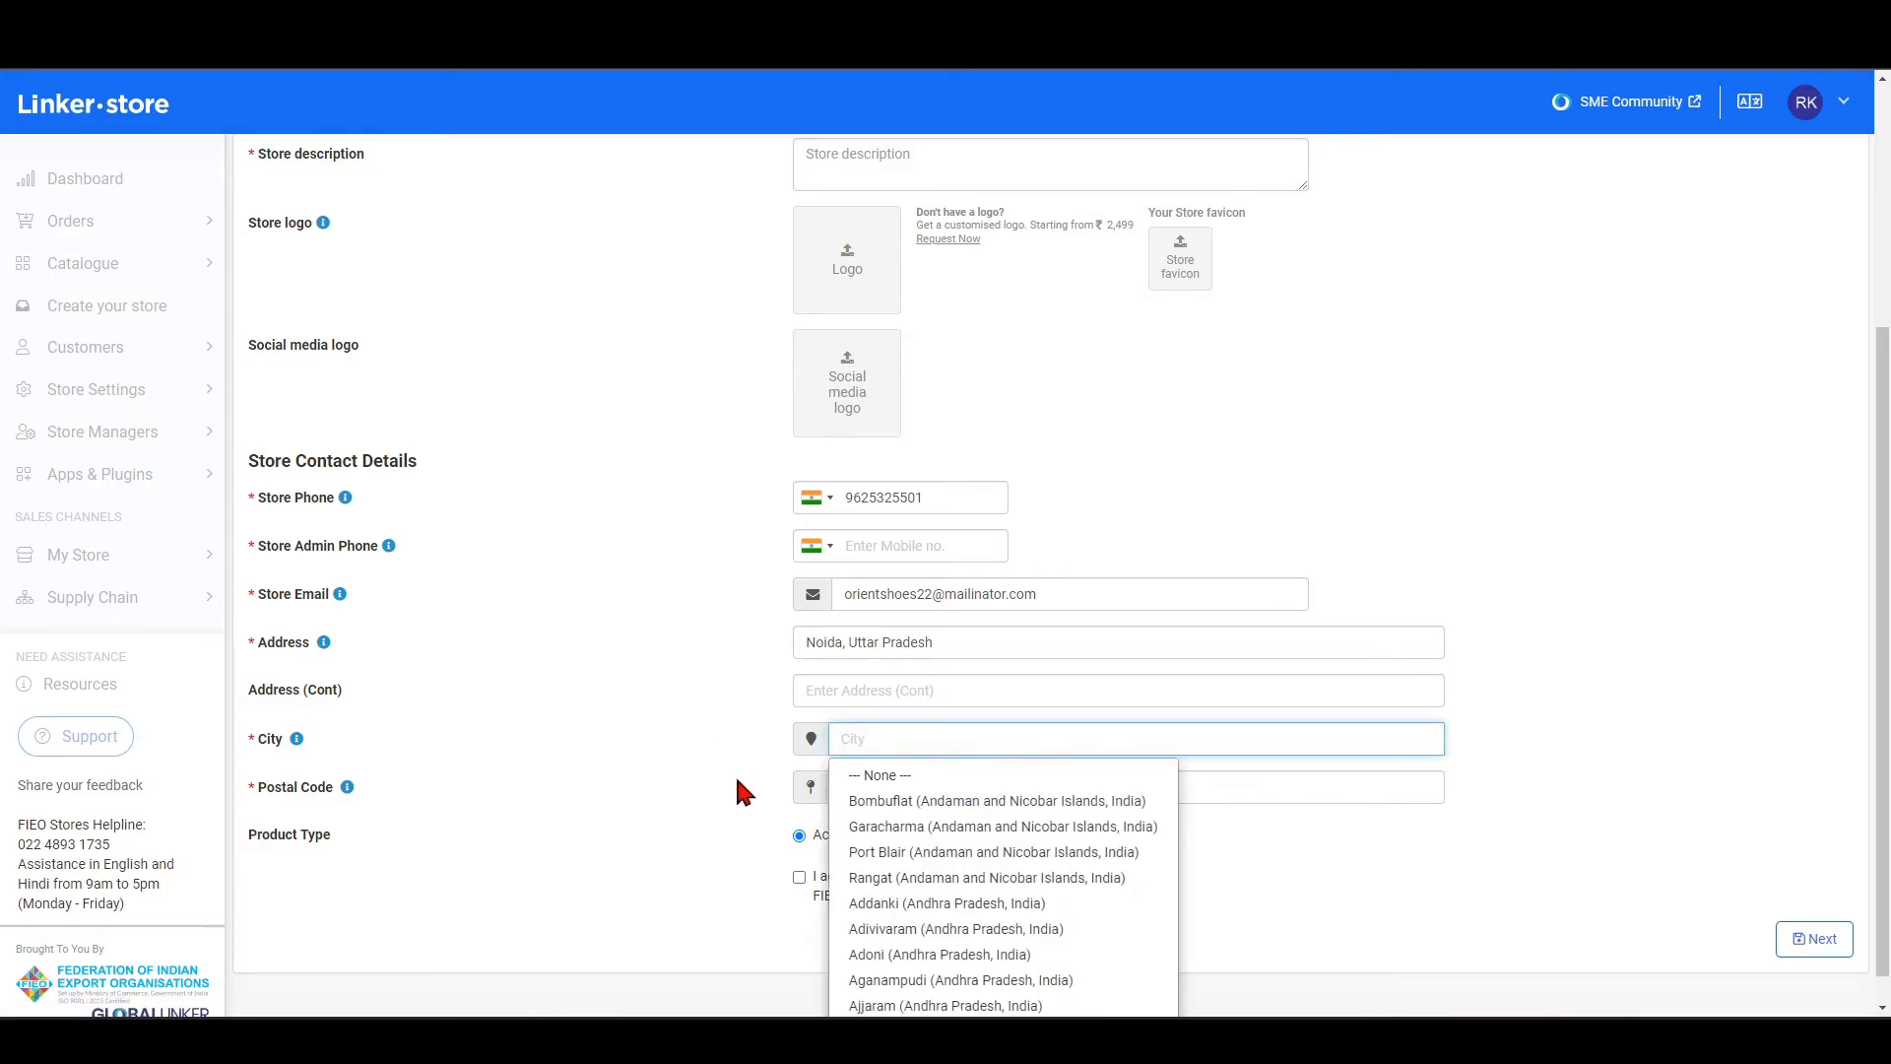
click(735, 772)
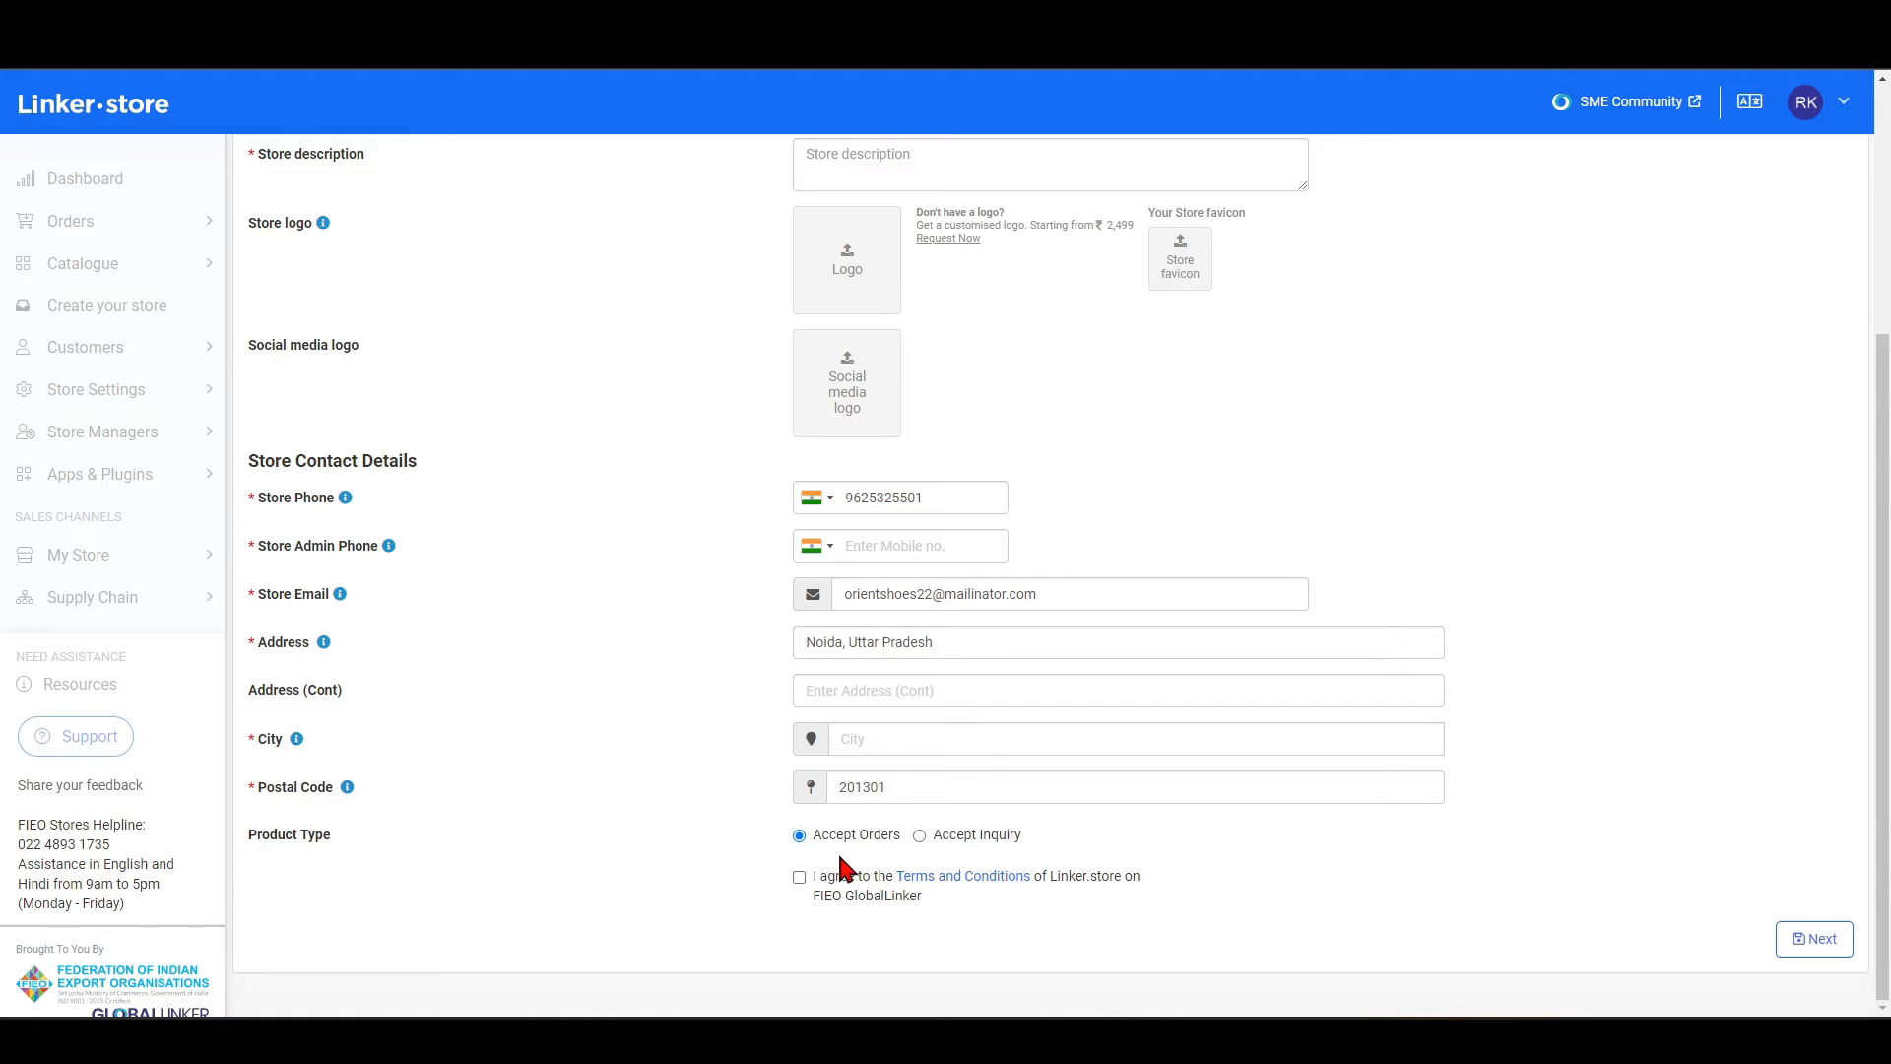
Agree to the Linker.store Terms and Conditions and continue to the next store setup stage.
click(798, 877)
click(1818, 938)
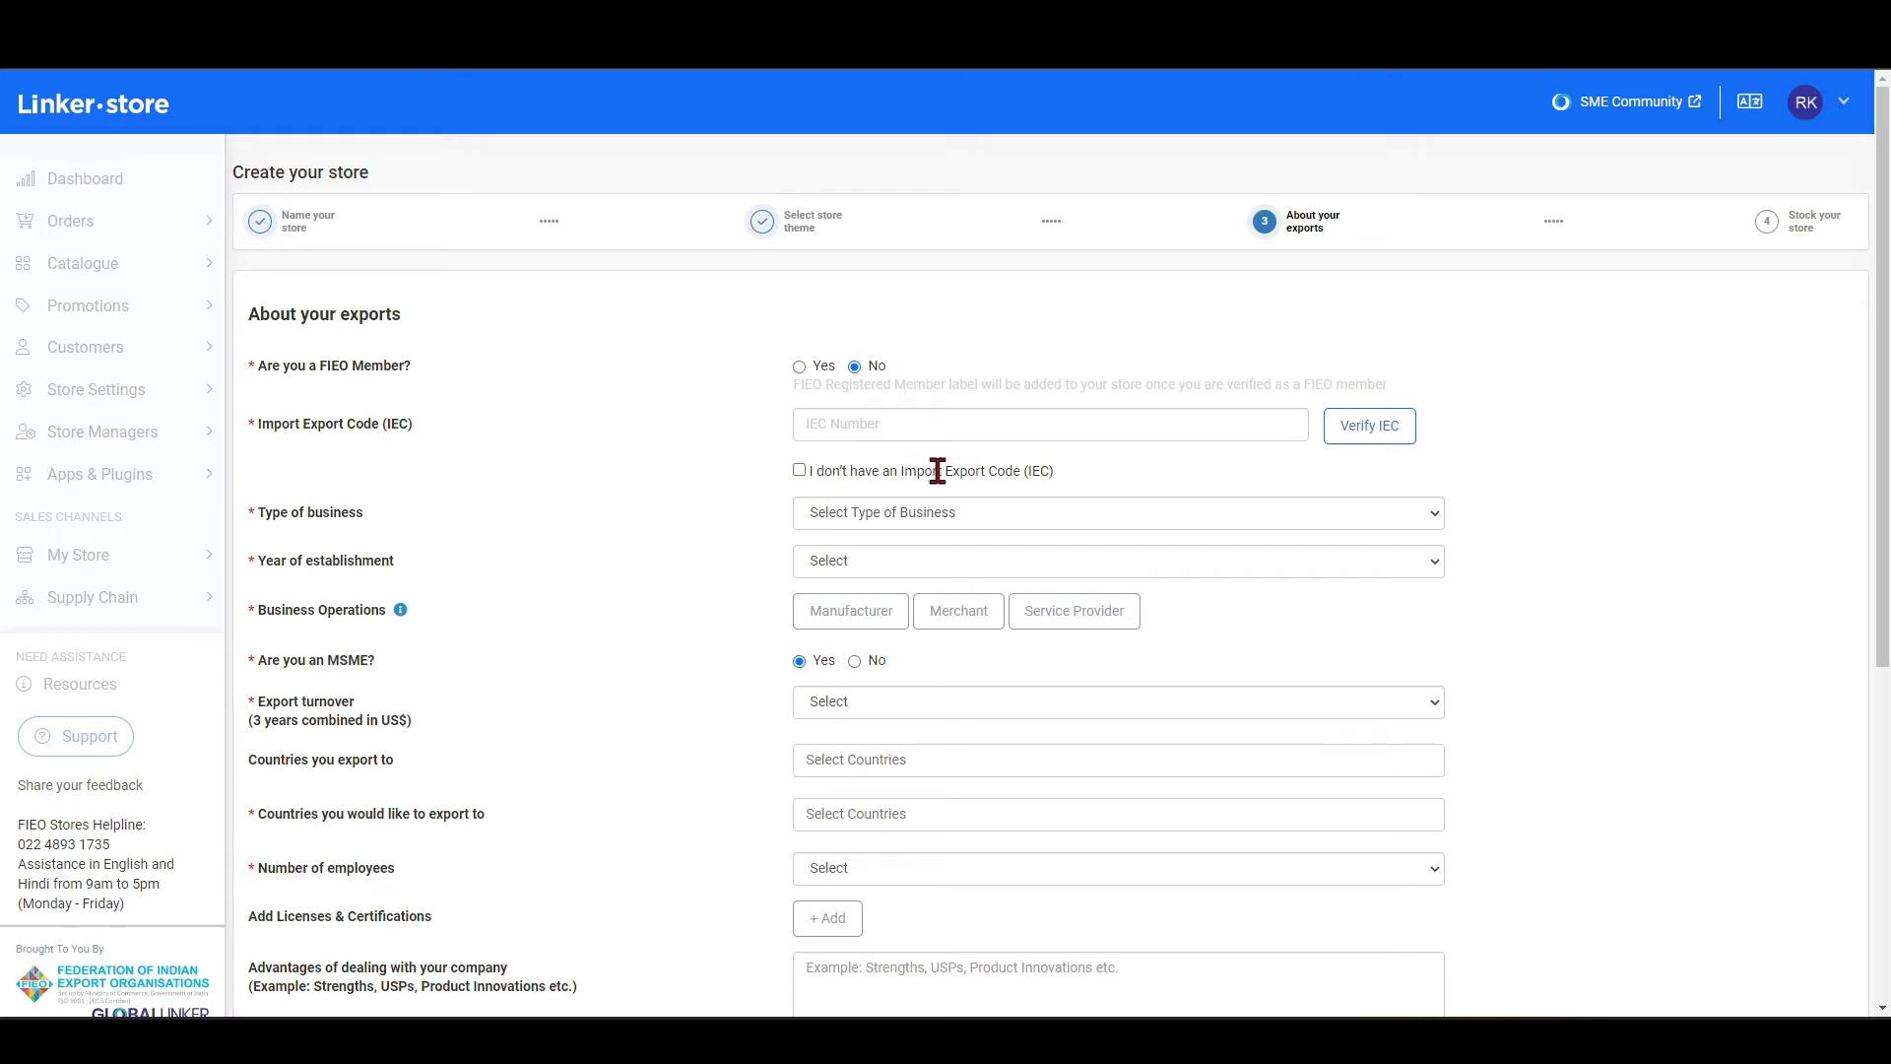
Examine the choices offered for Type of business and Year of establishment without selecting any.
click(847, 514)
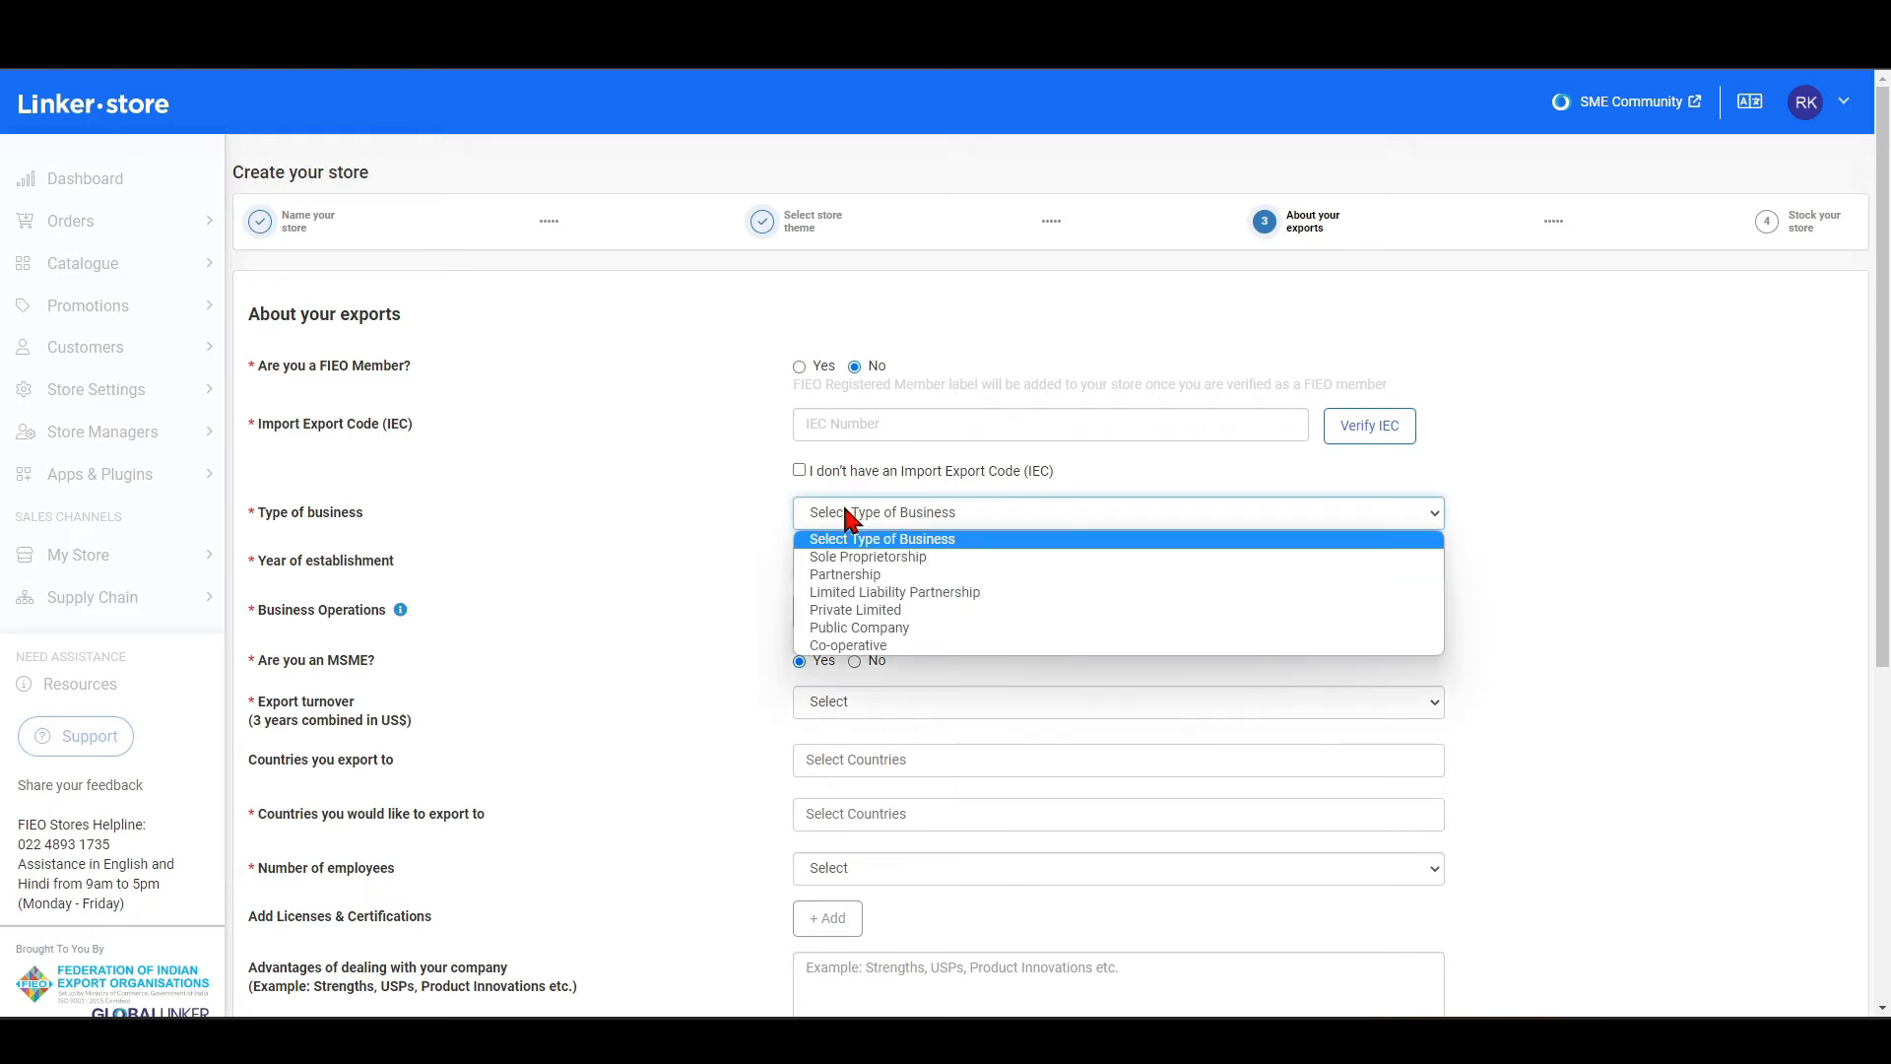
click(764, 510)
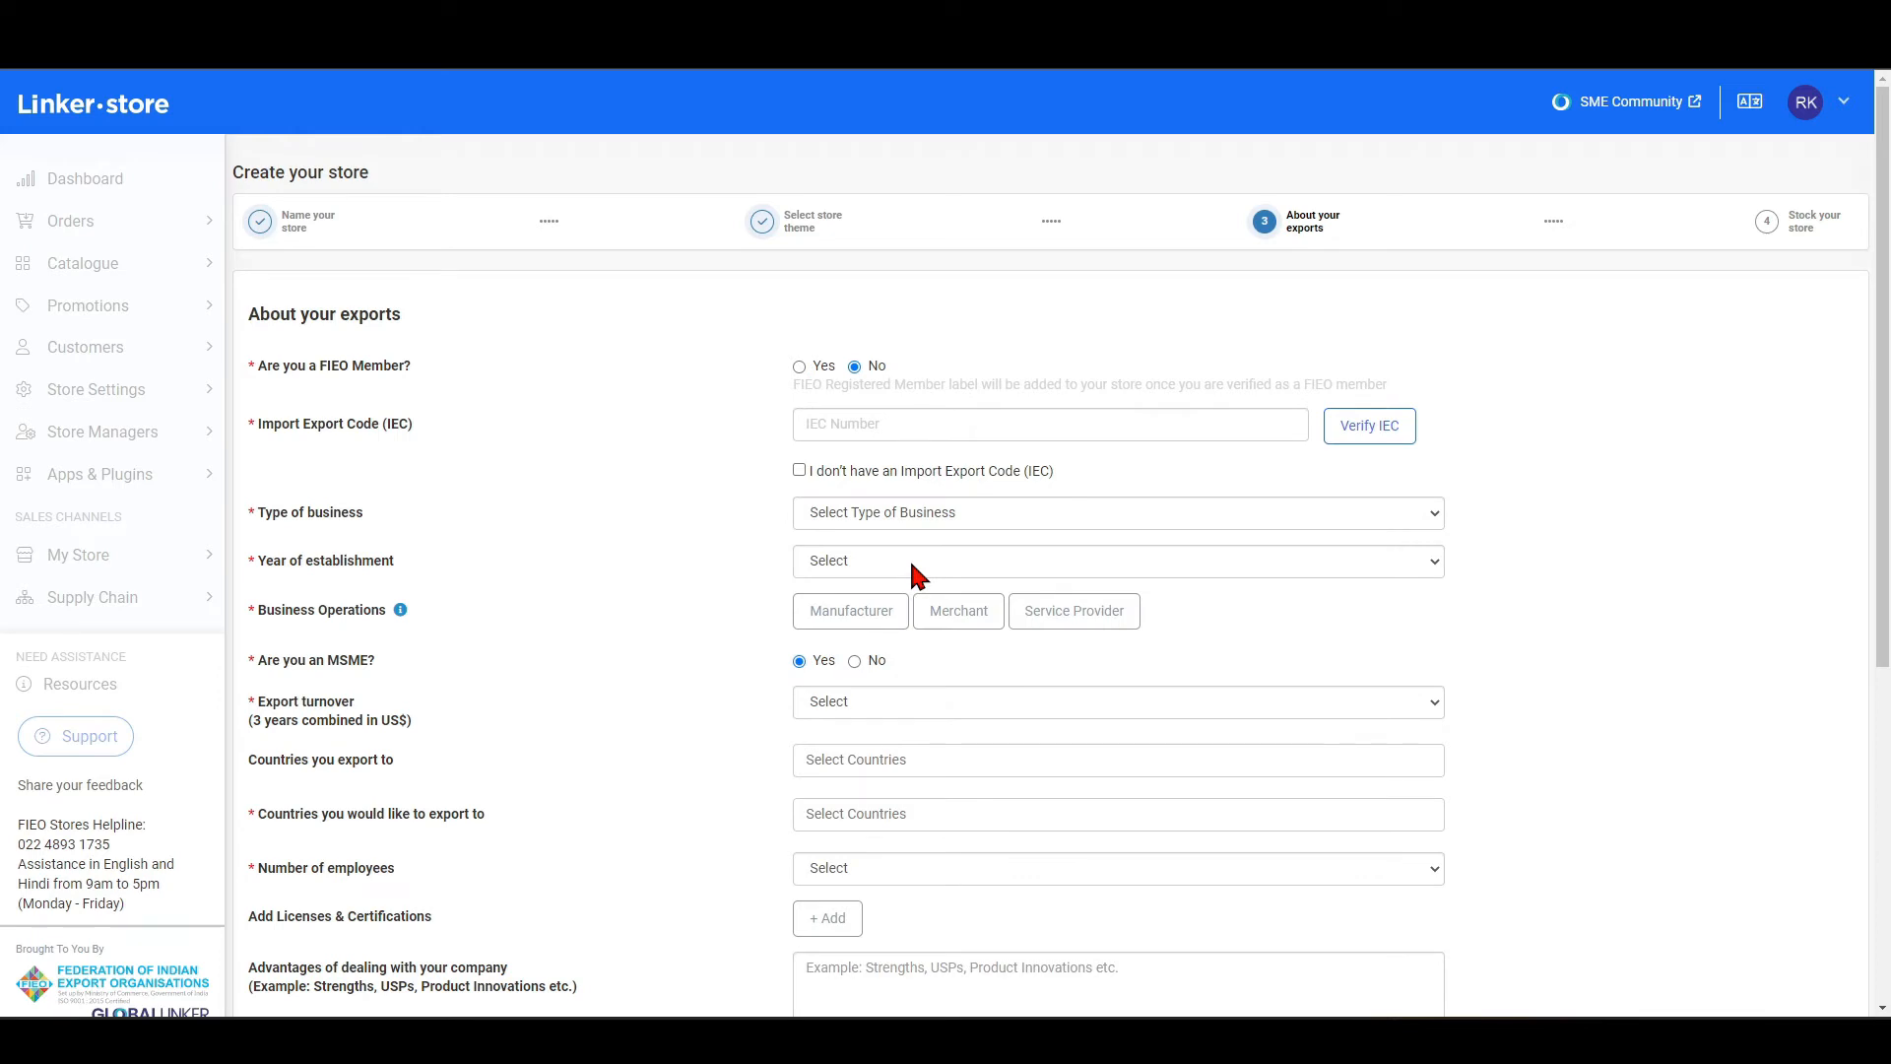
click(912, 566)
click(725, 551)
Set the business operations to Manufacturer and Merchant.
scroll(703, 533, down, 2)
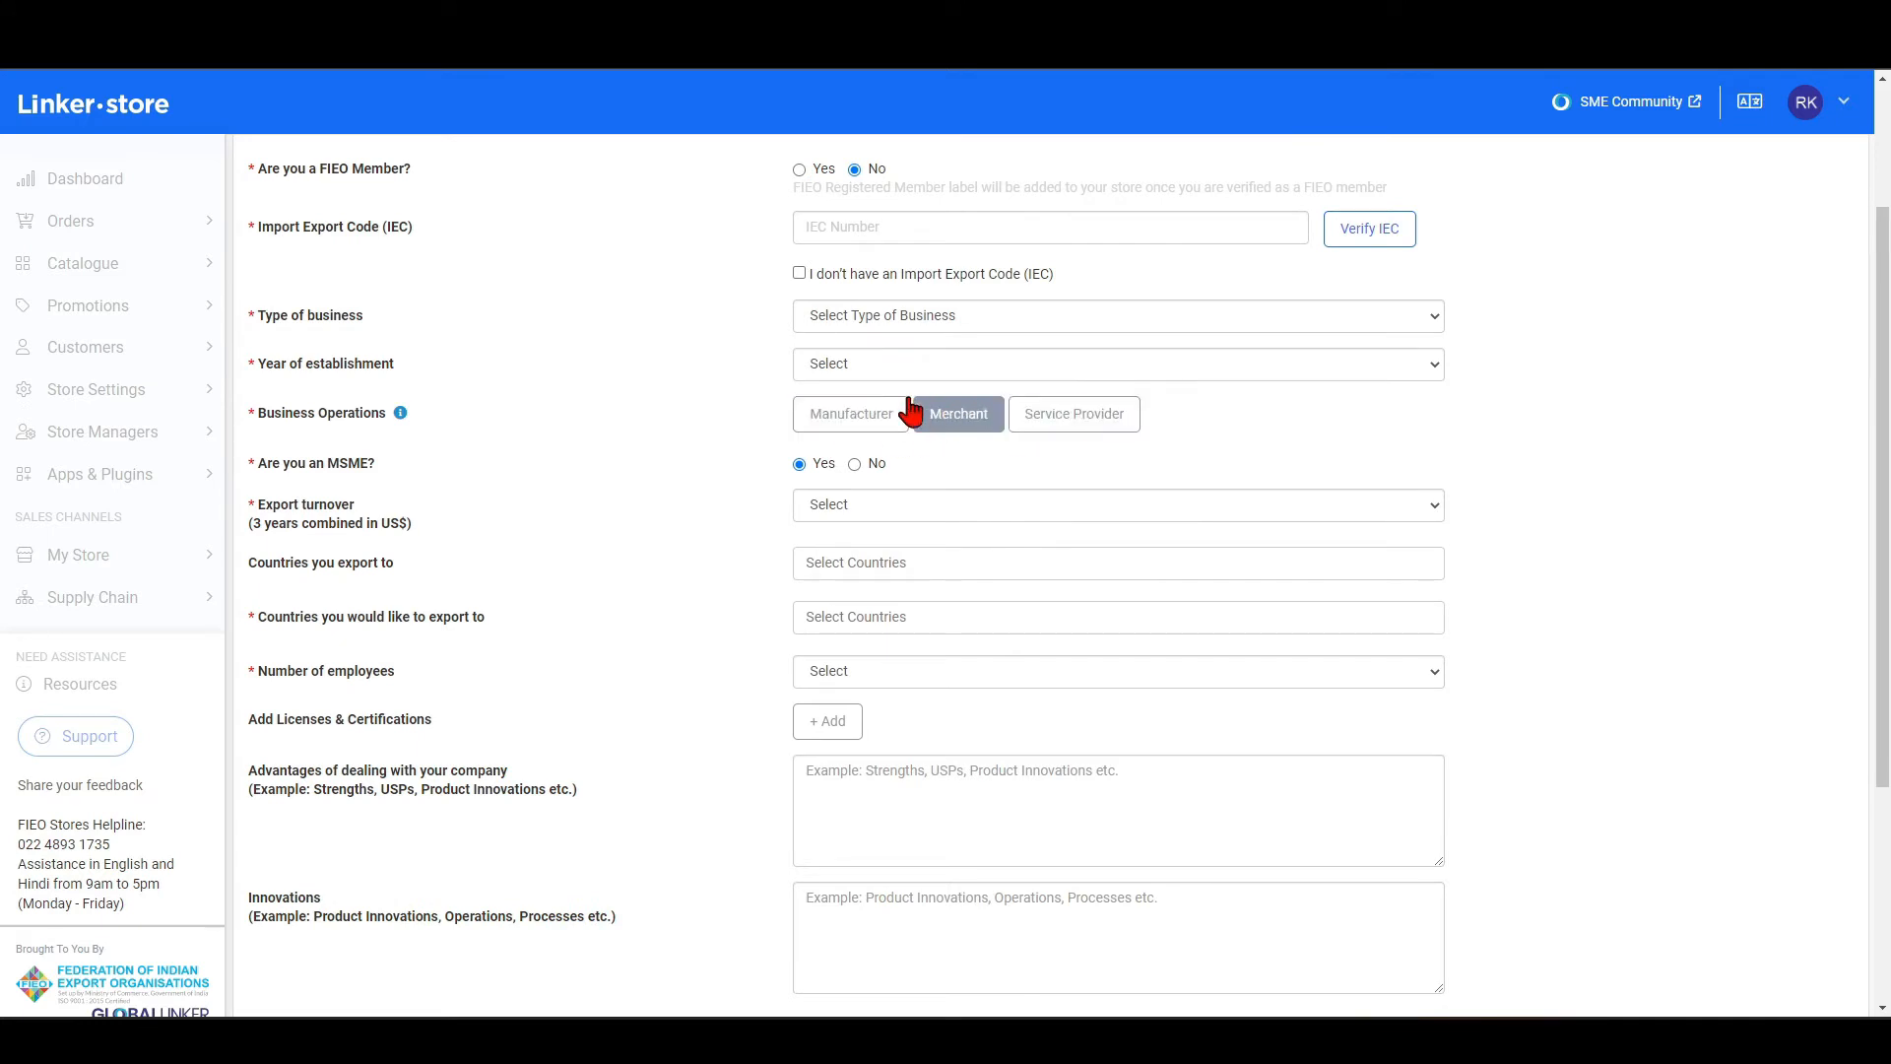
click(842, 424)
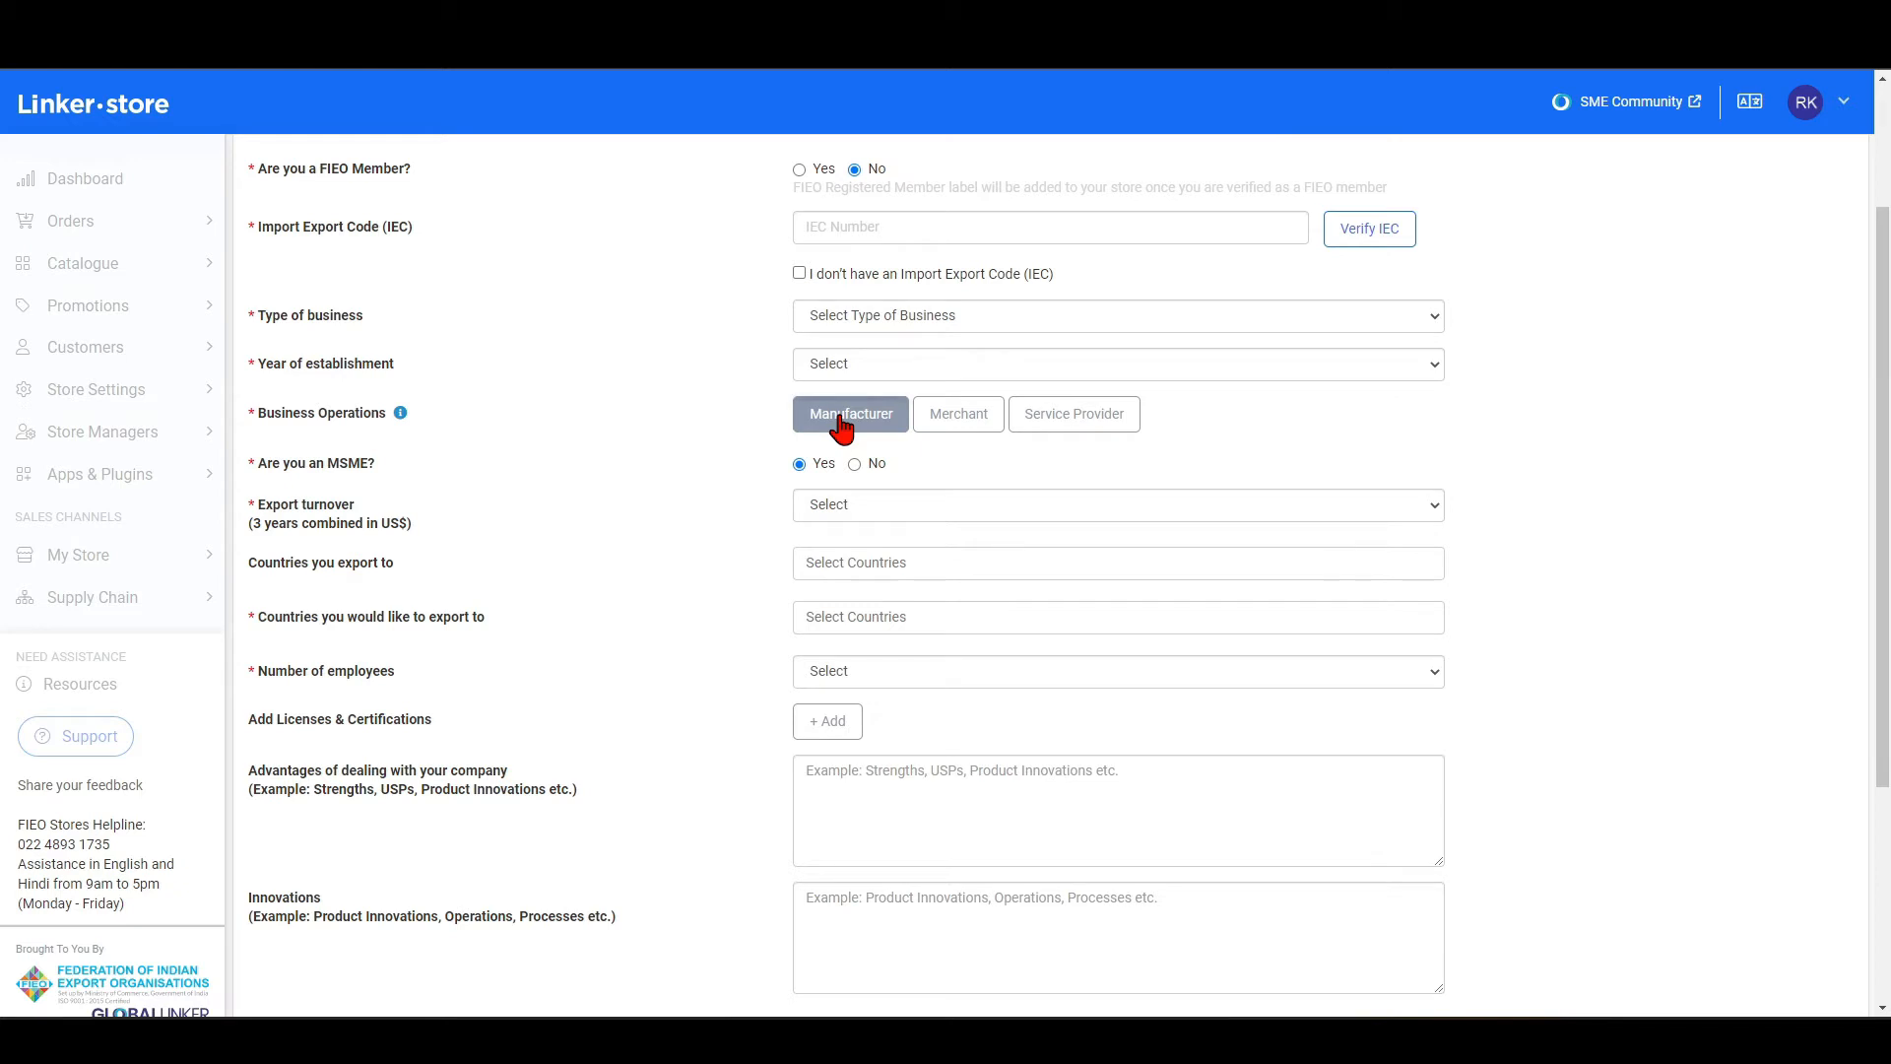
click(928, 422)
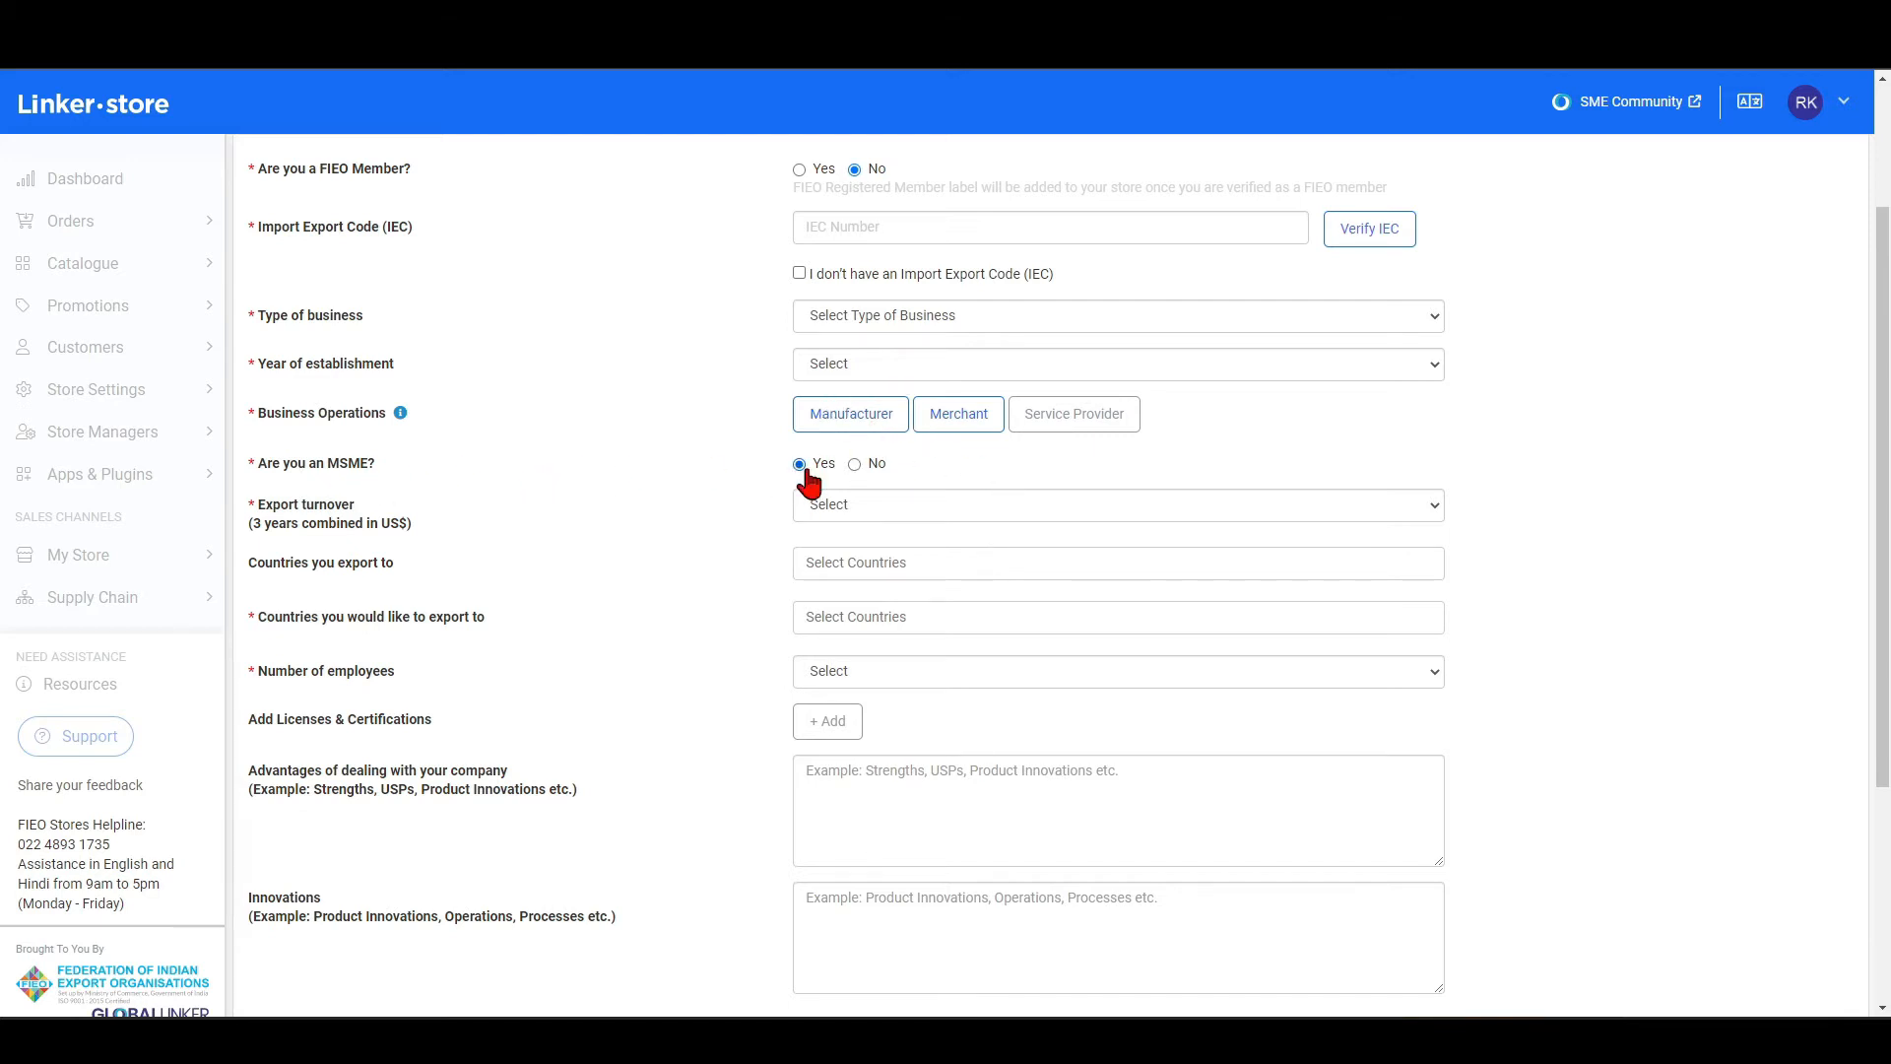
Look over the choices for the three-year export turnover and for the countries currently exported to.
scroll(805, 471, down, 3)
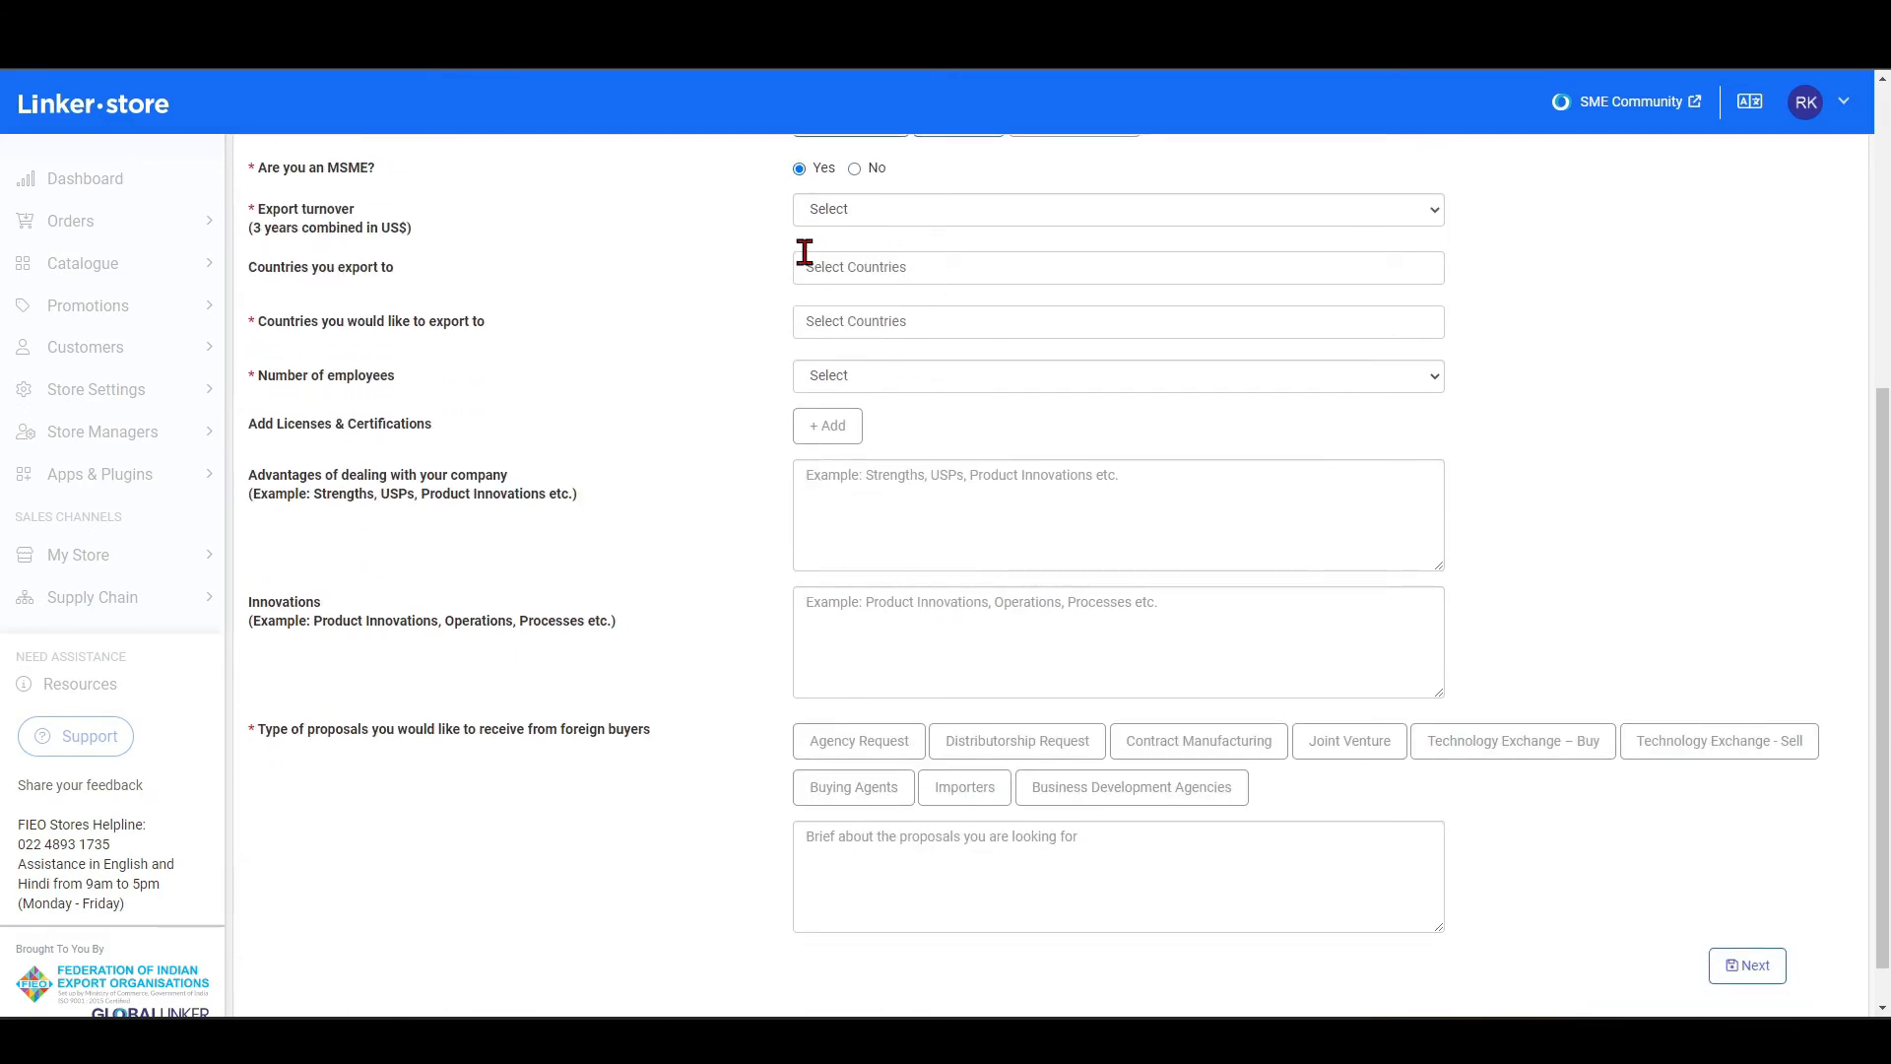
click(856, 212)
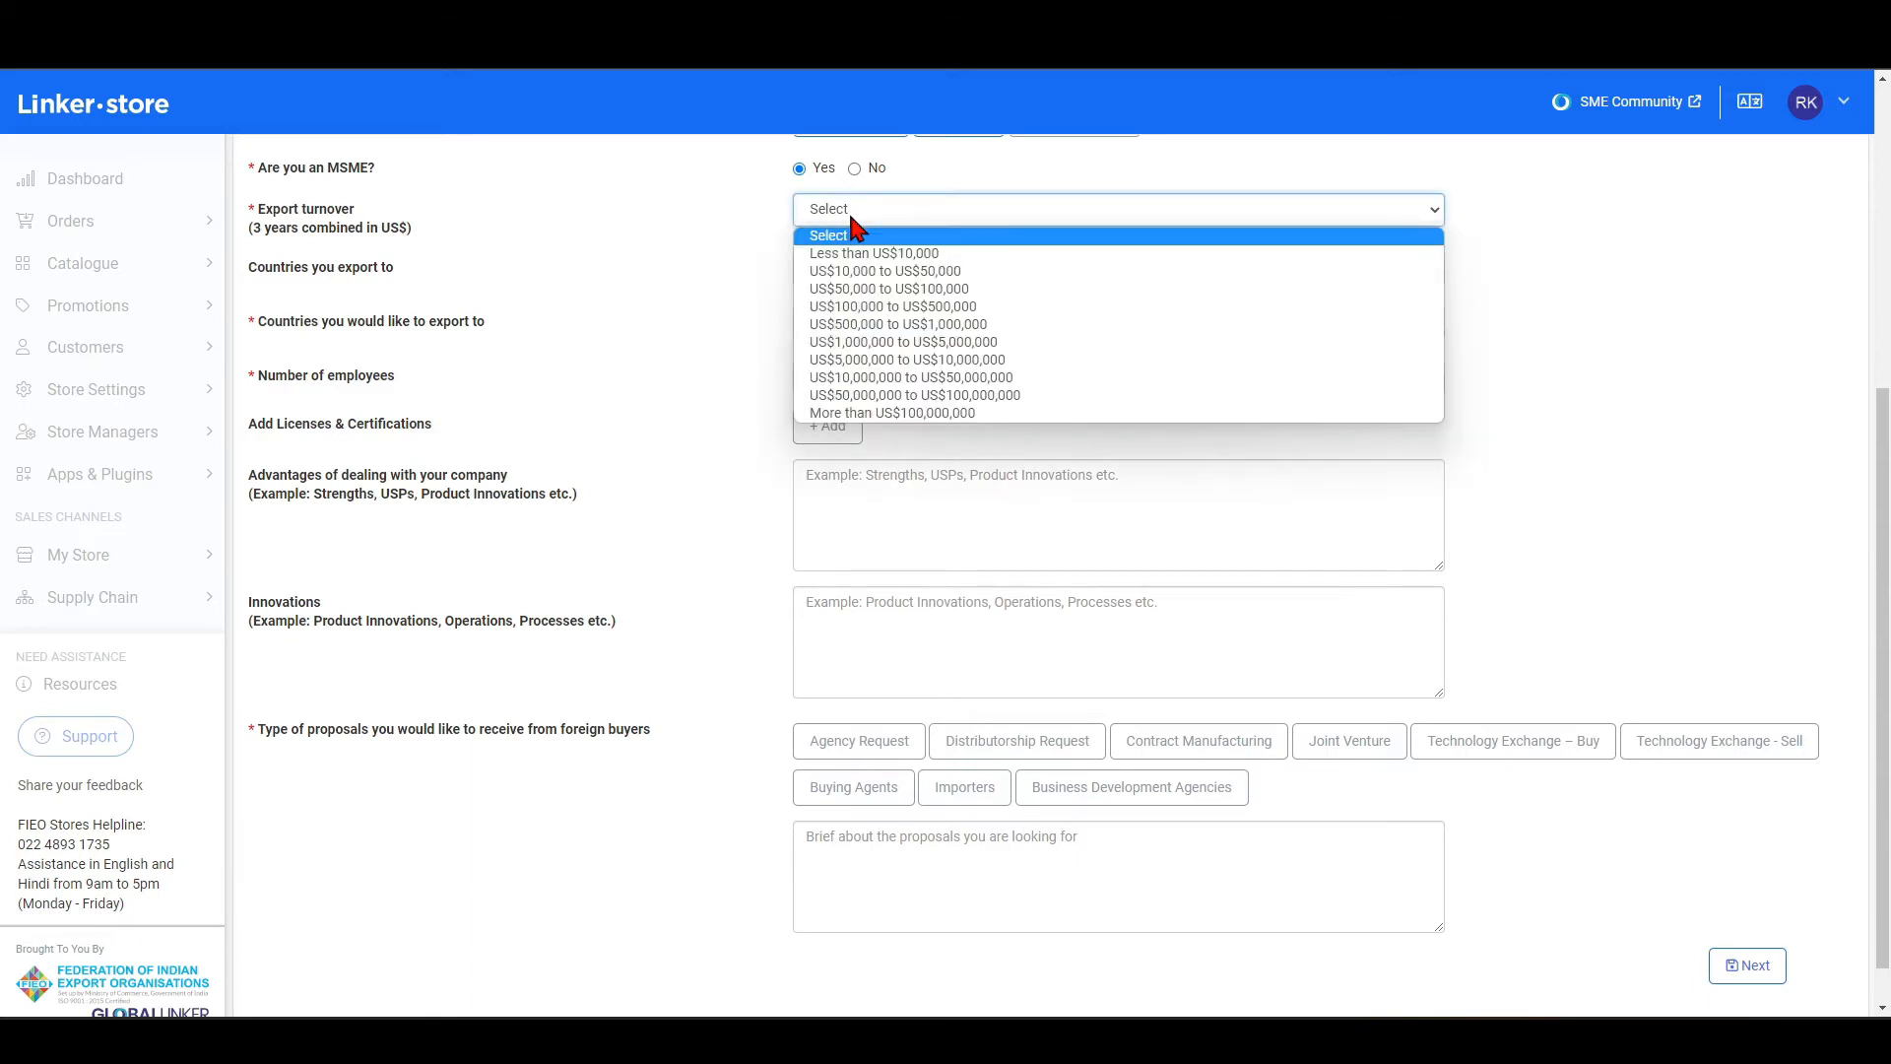
click(713, 267)
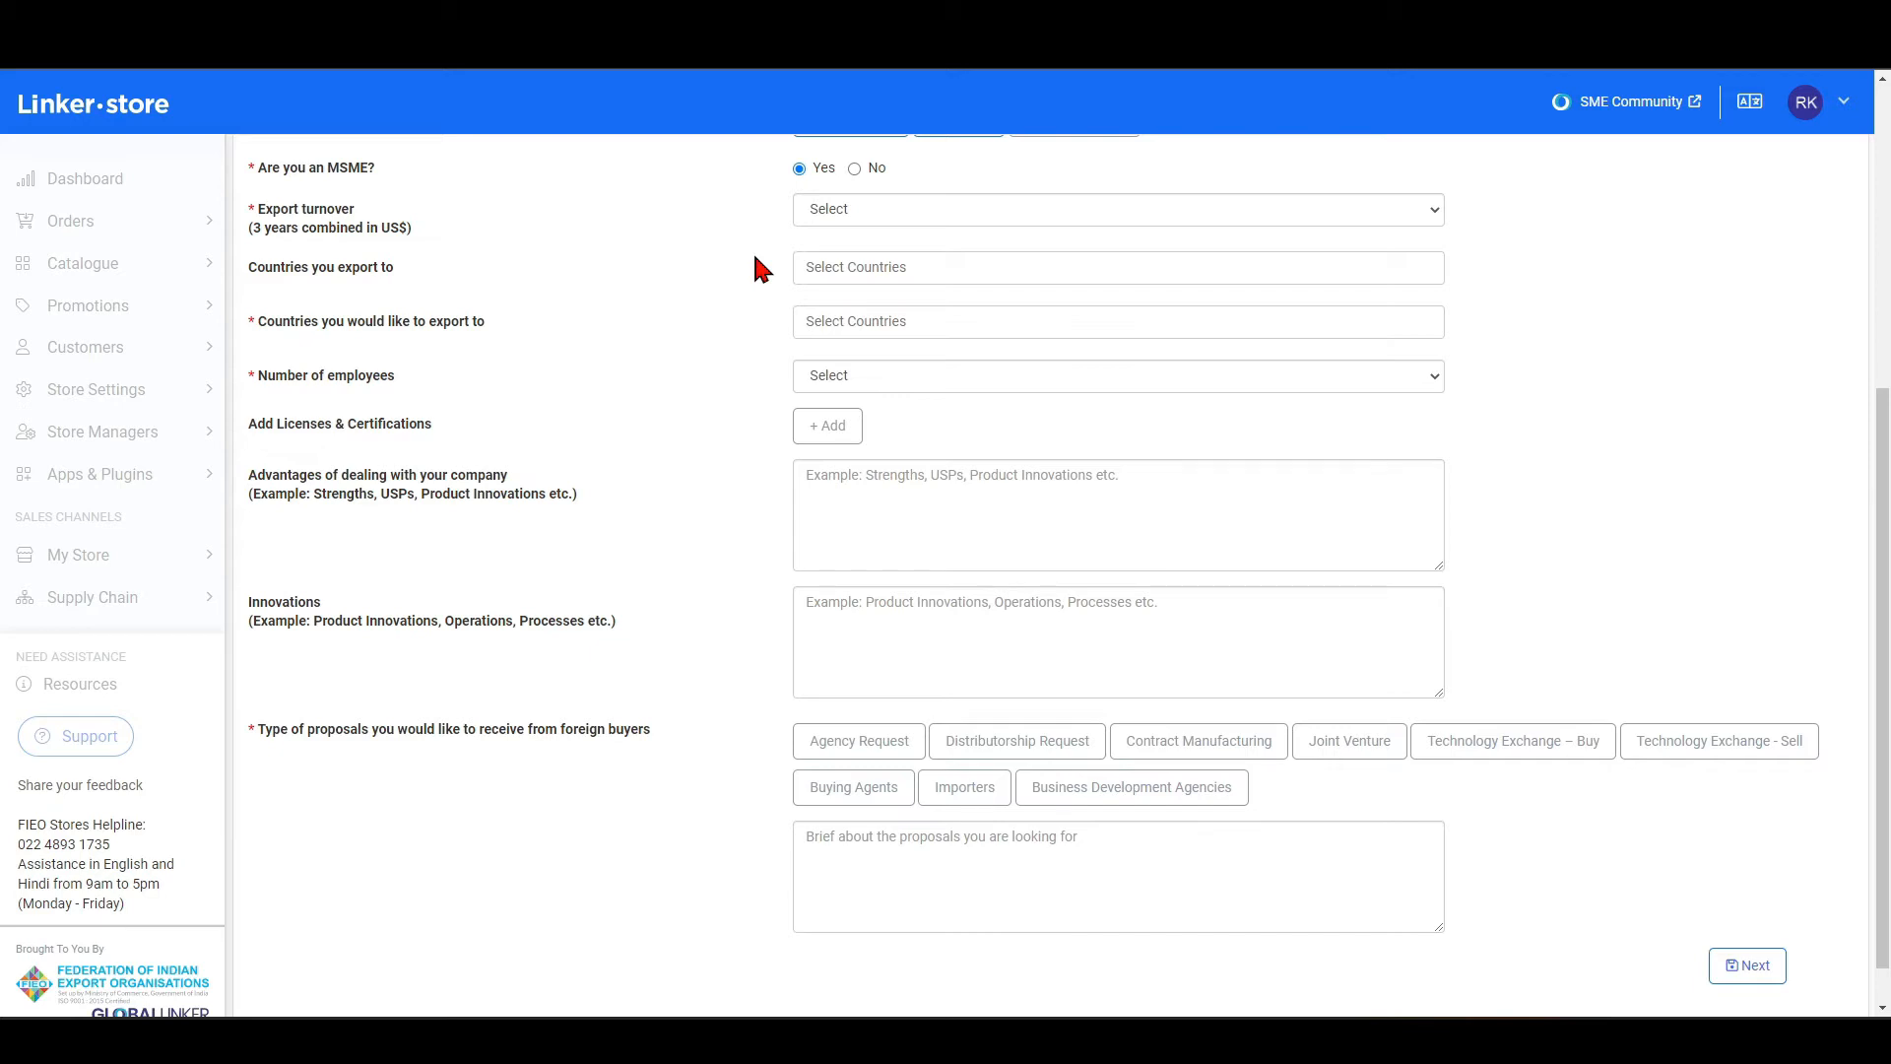
click(844, 265)
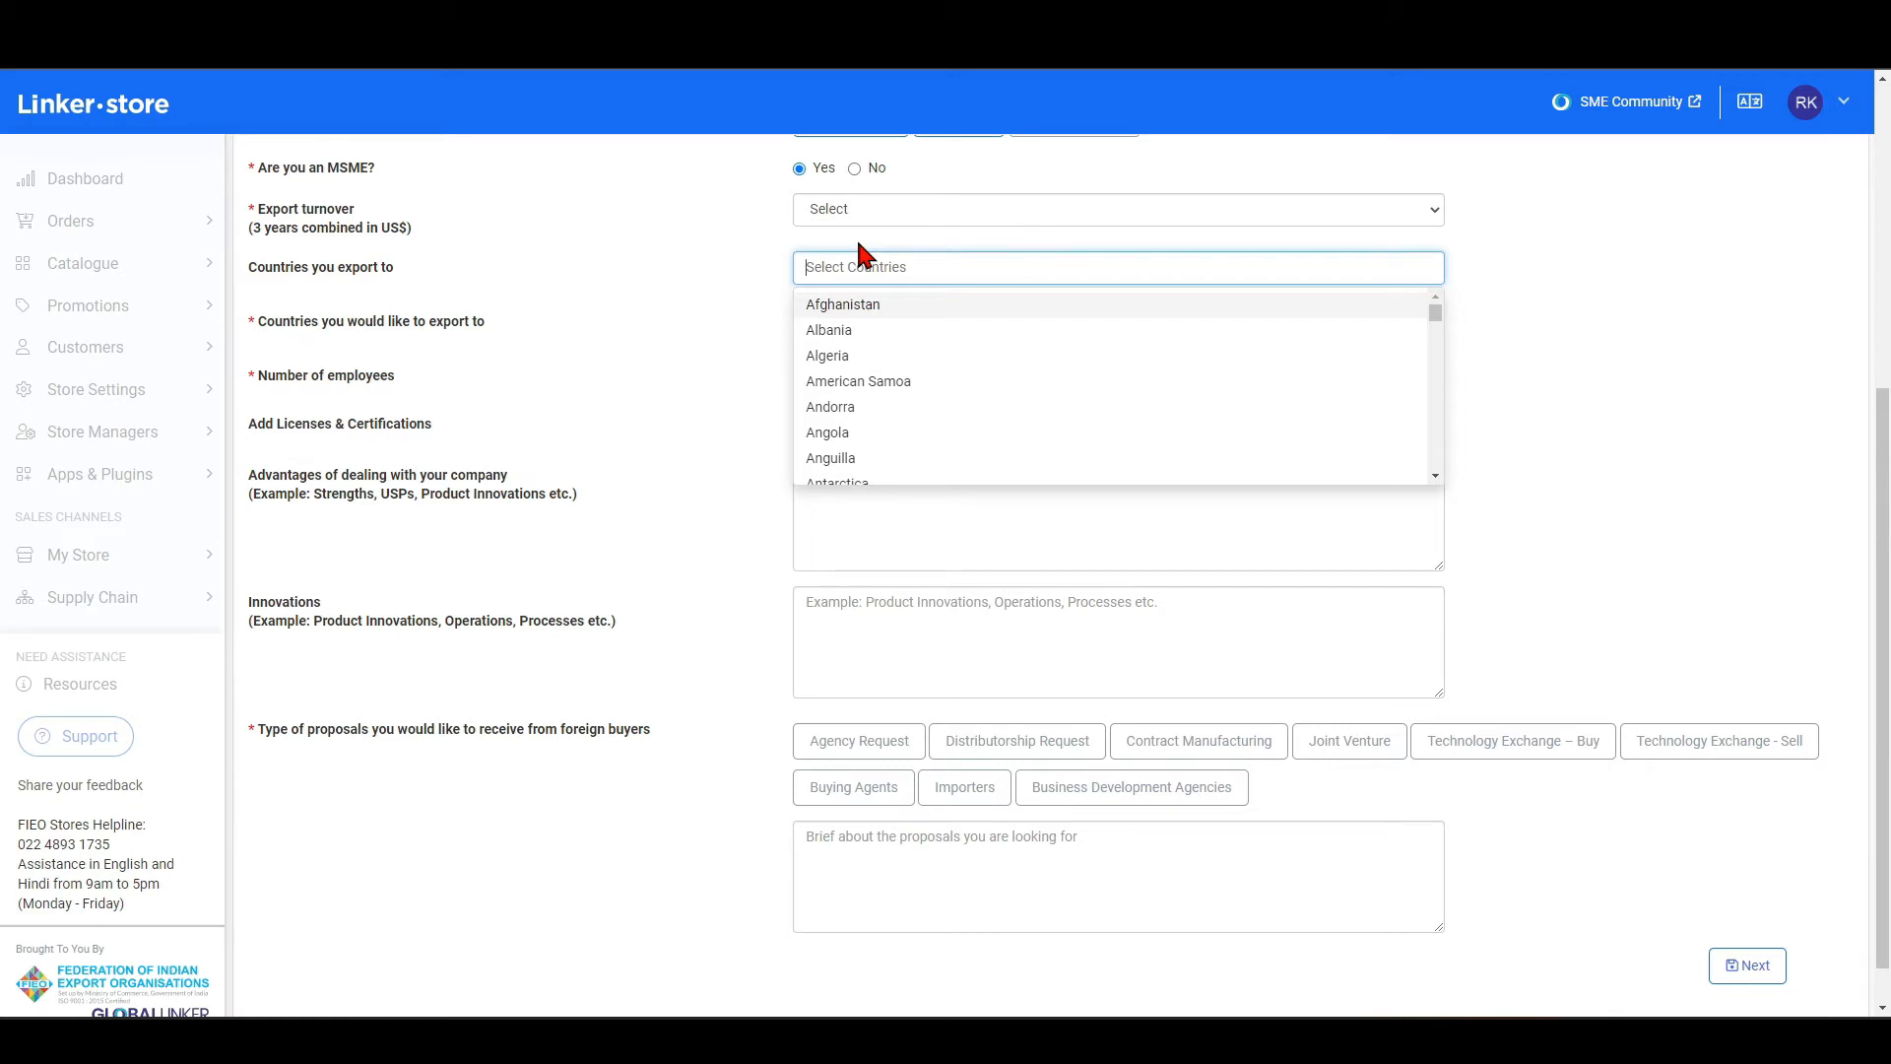
click(745, 292)
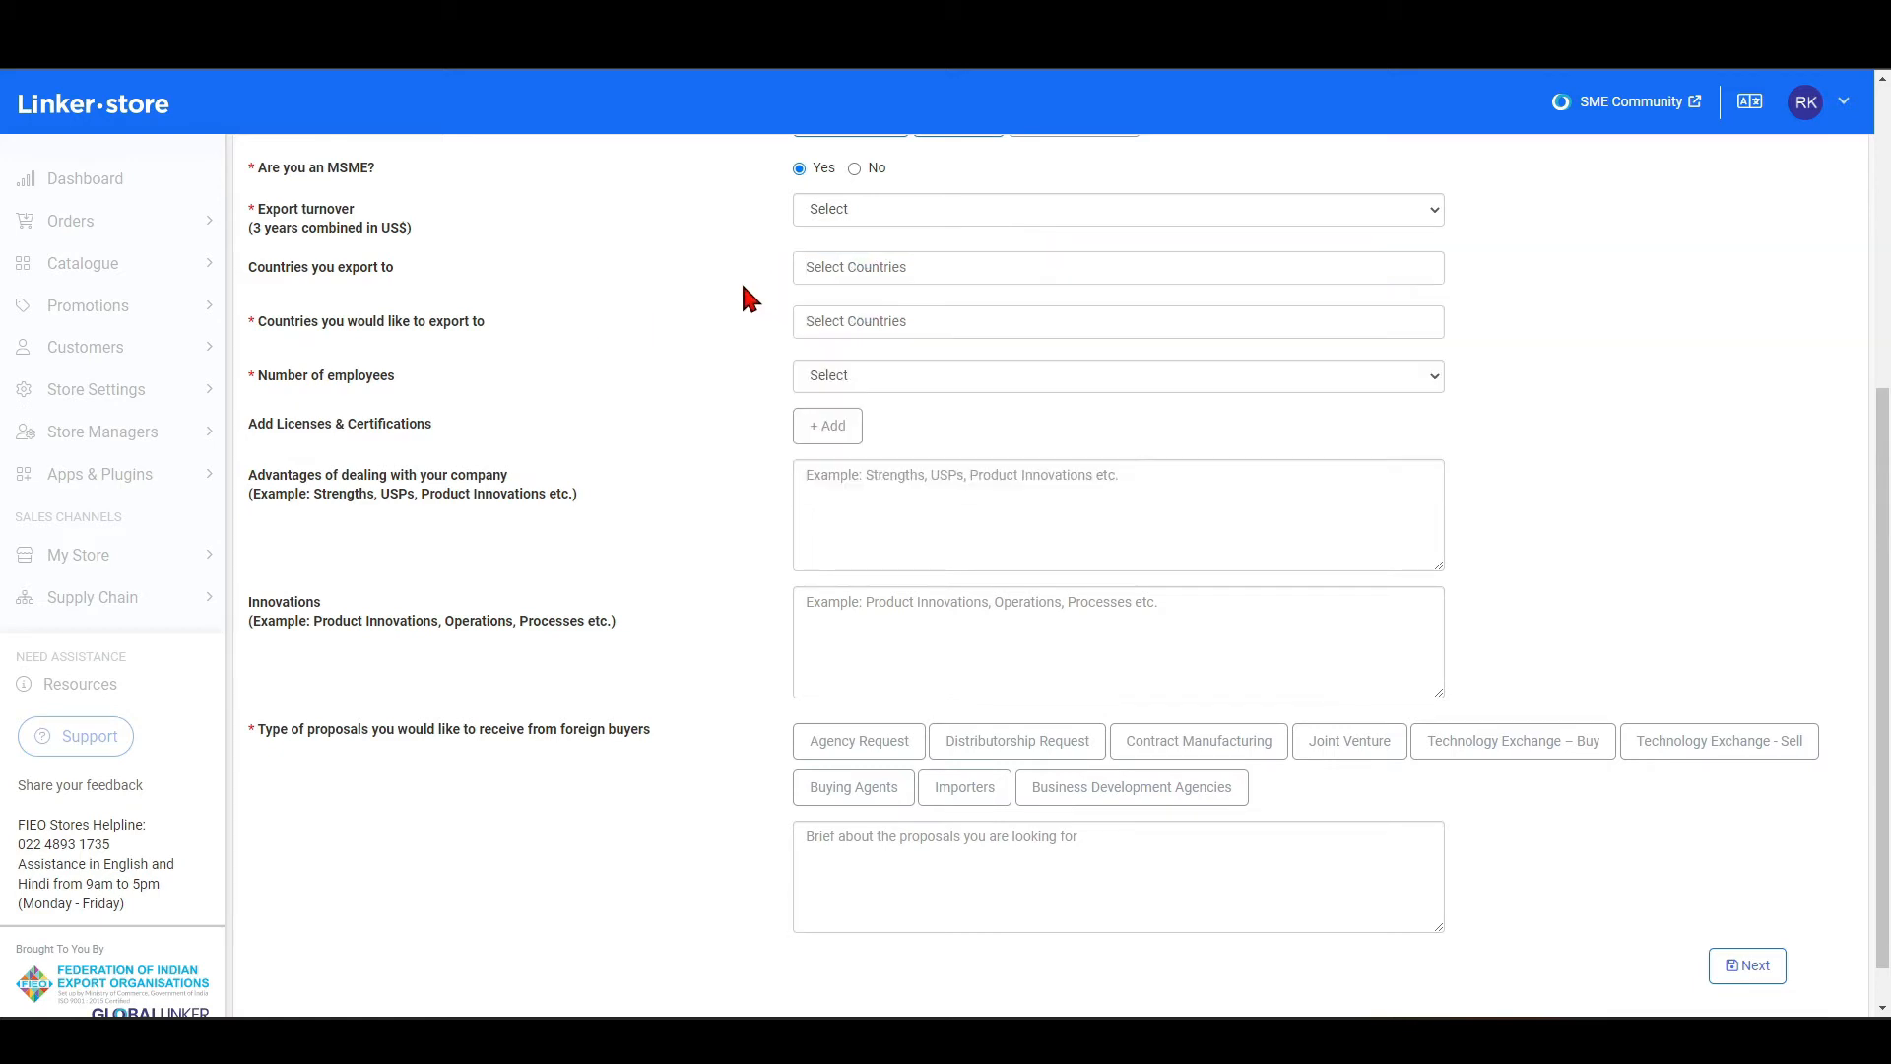
Browse the country list for Countries you would like to export to, leaving the field empty.
click(822, 321)
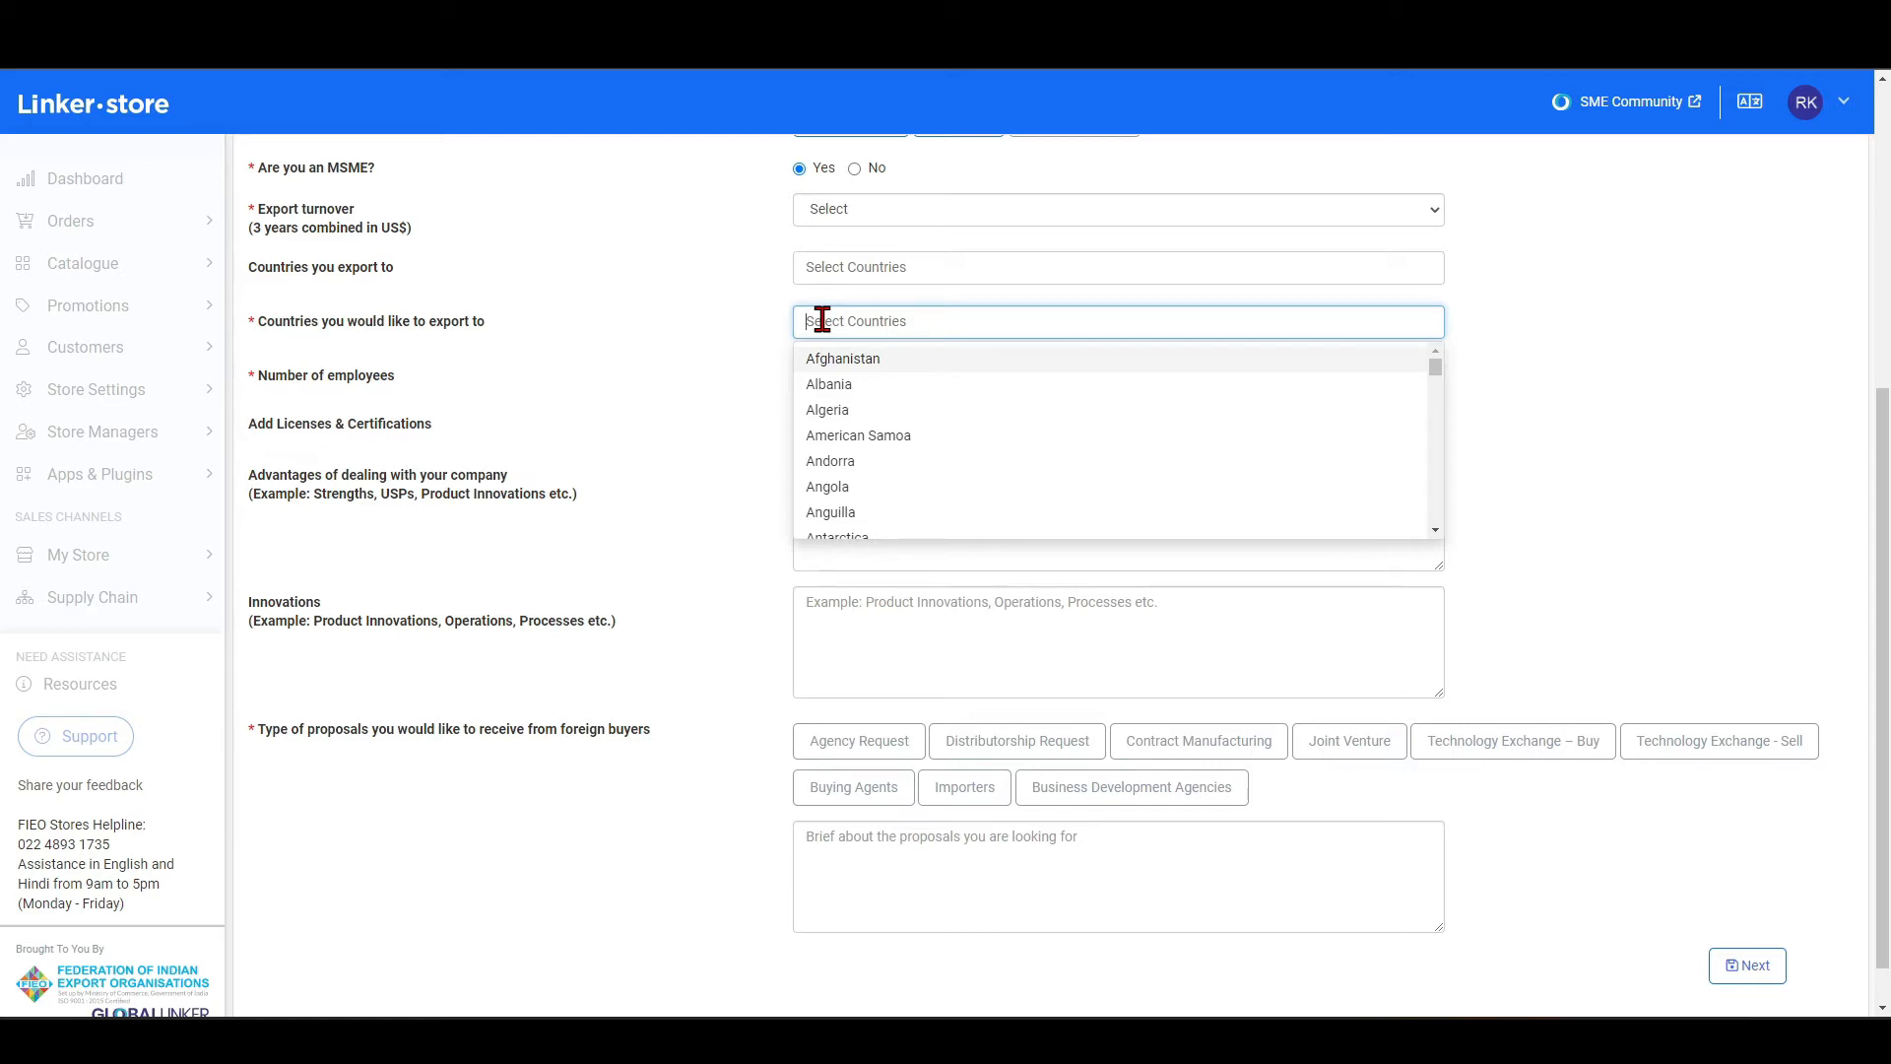
scroll(857, 422, down, 4)
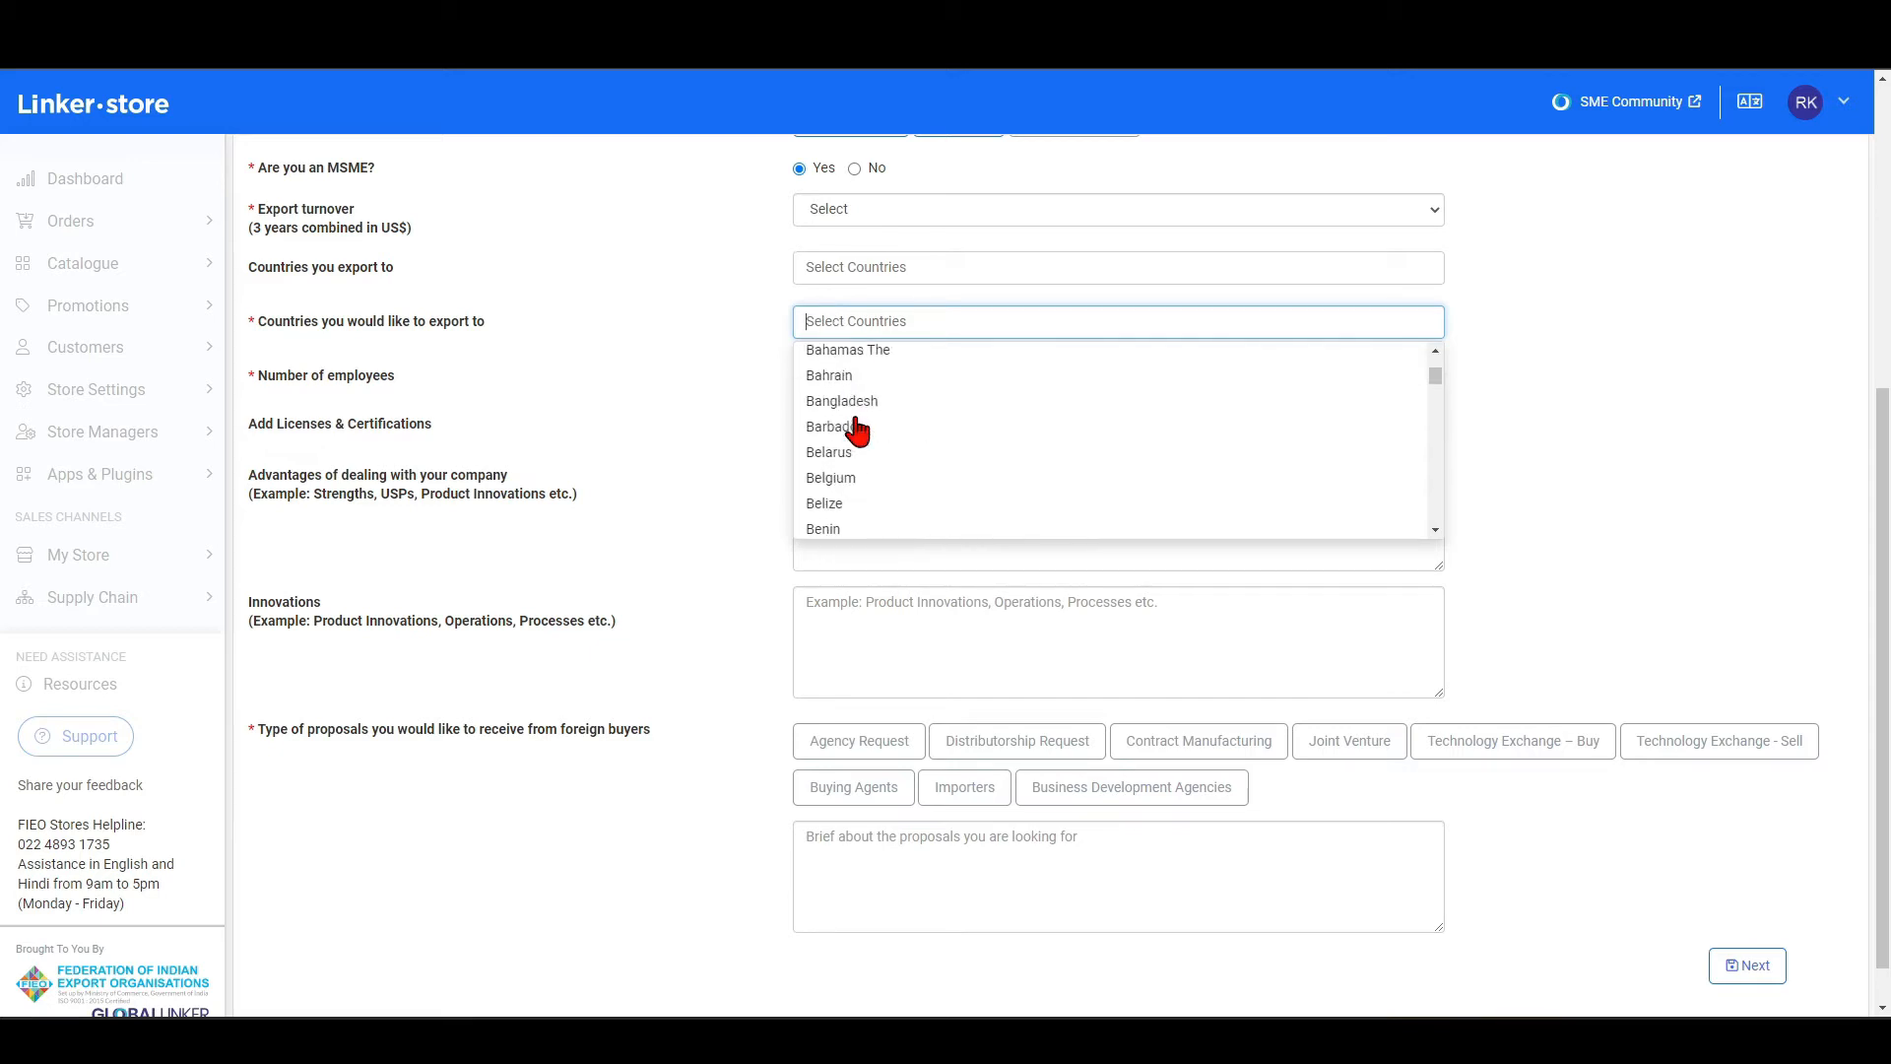
scroll(849, 394, up, 3)
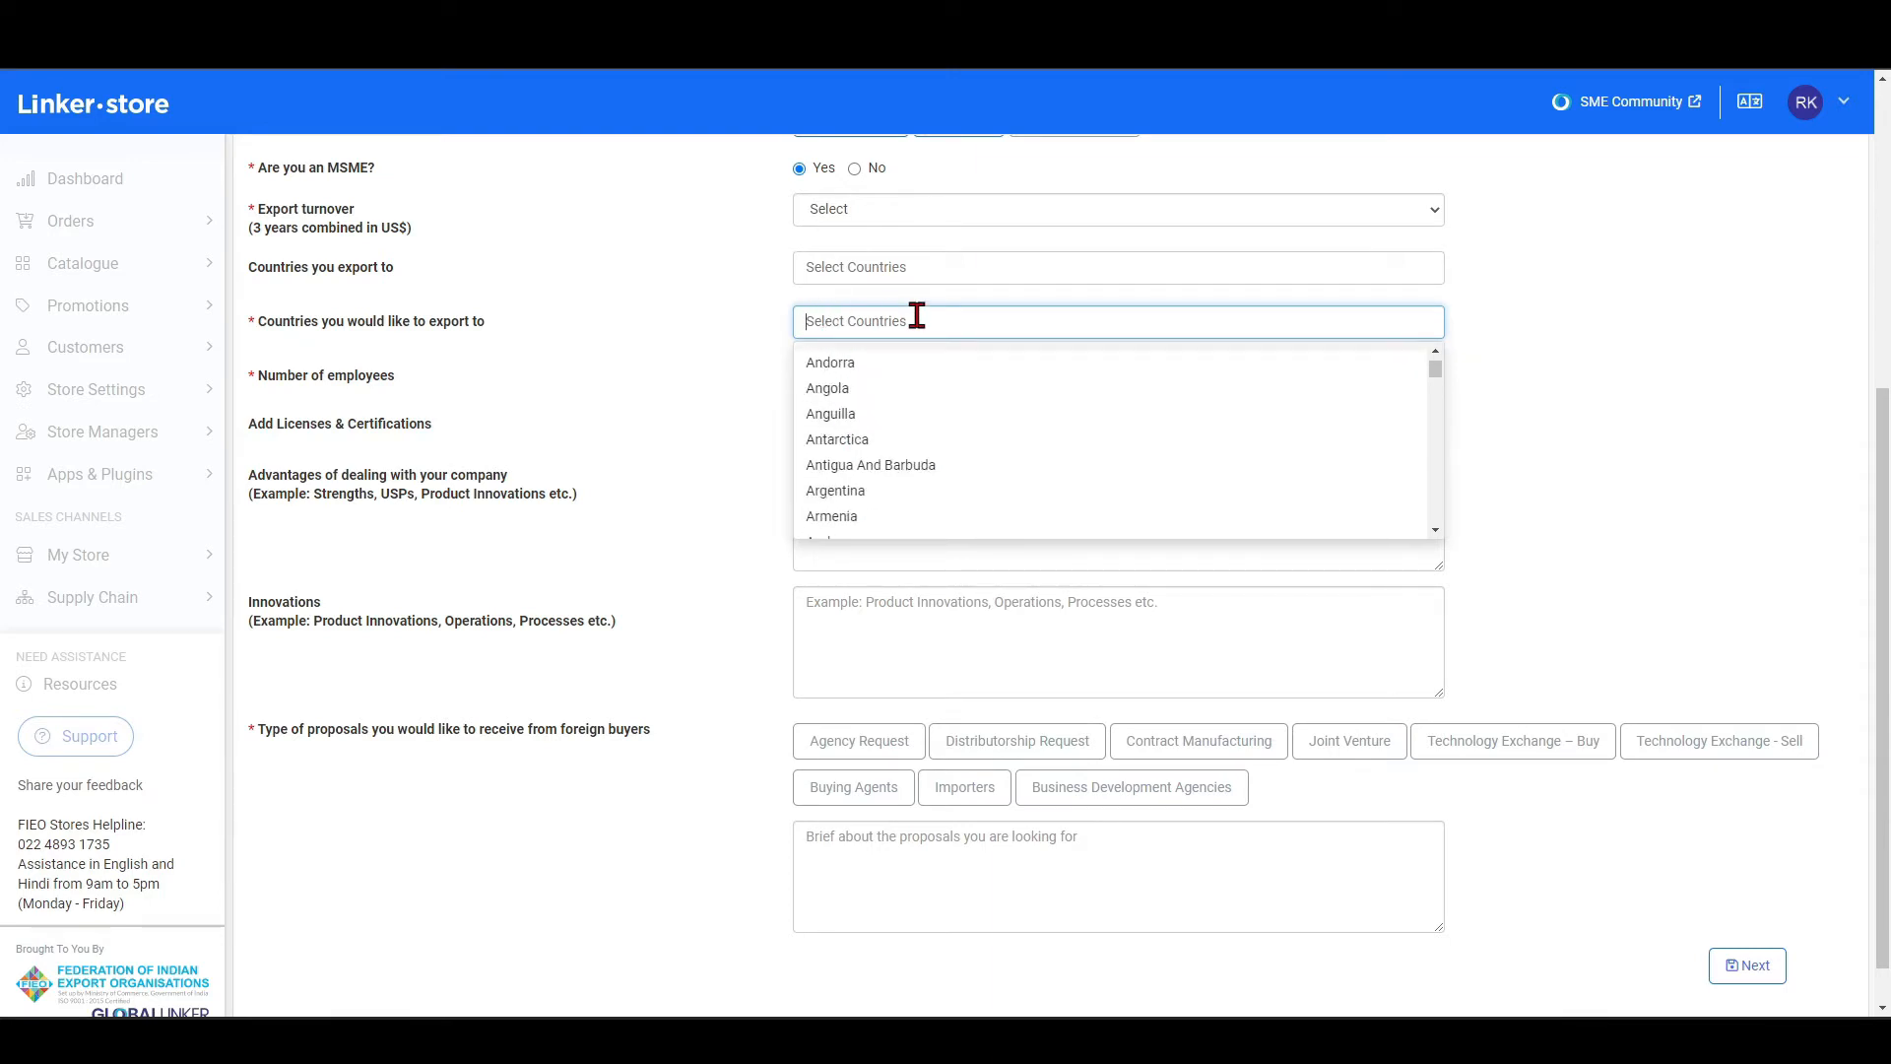
click(740, 346)
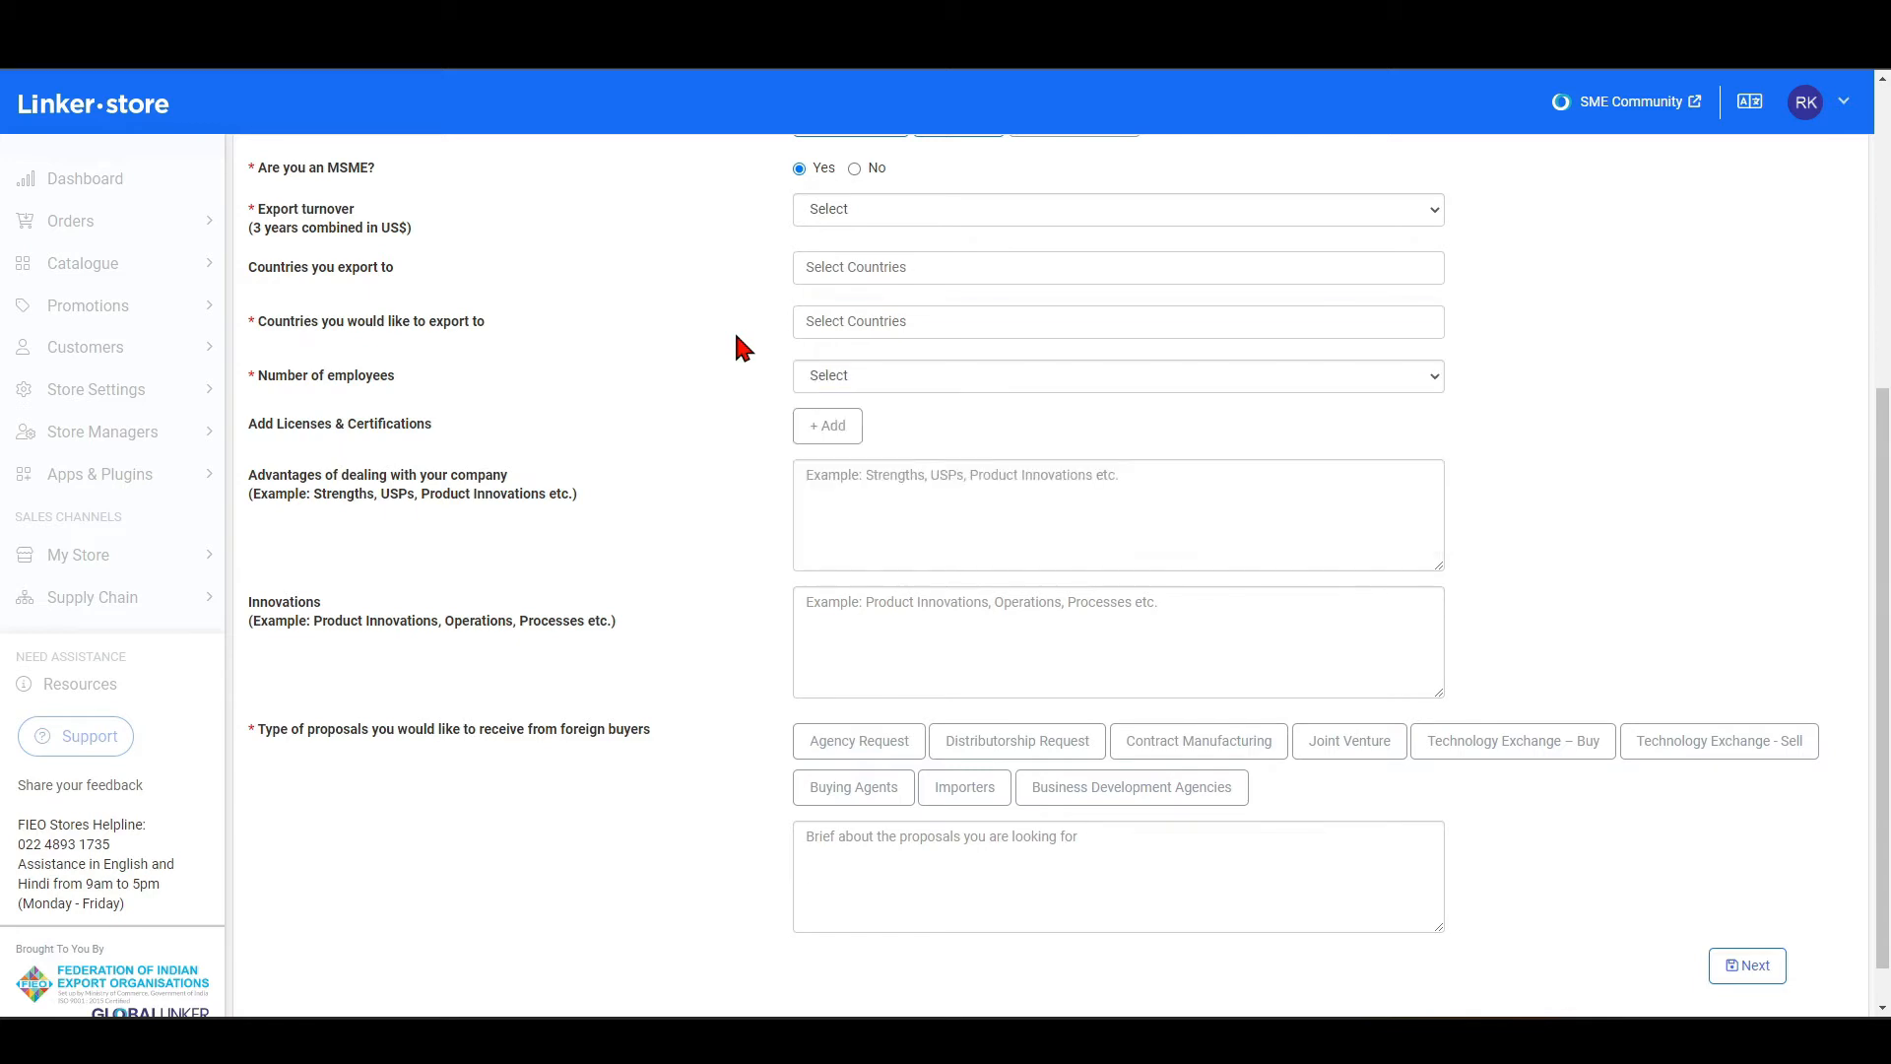
Examine the Number of employees ranges and the Add Licenses & Certifications form, leaving both unfilled.
click(944, 384)
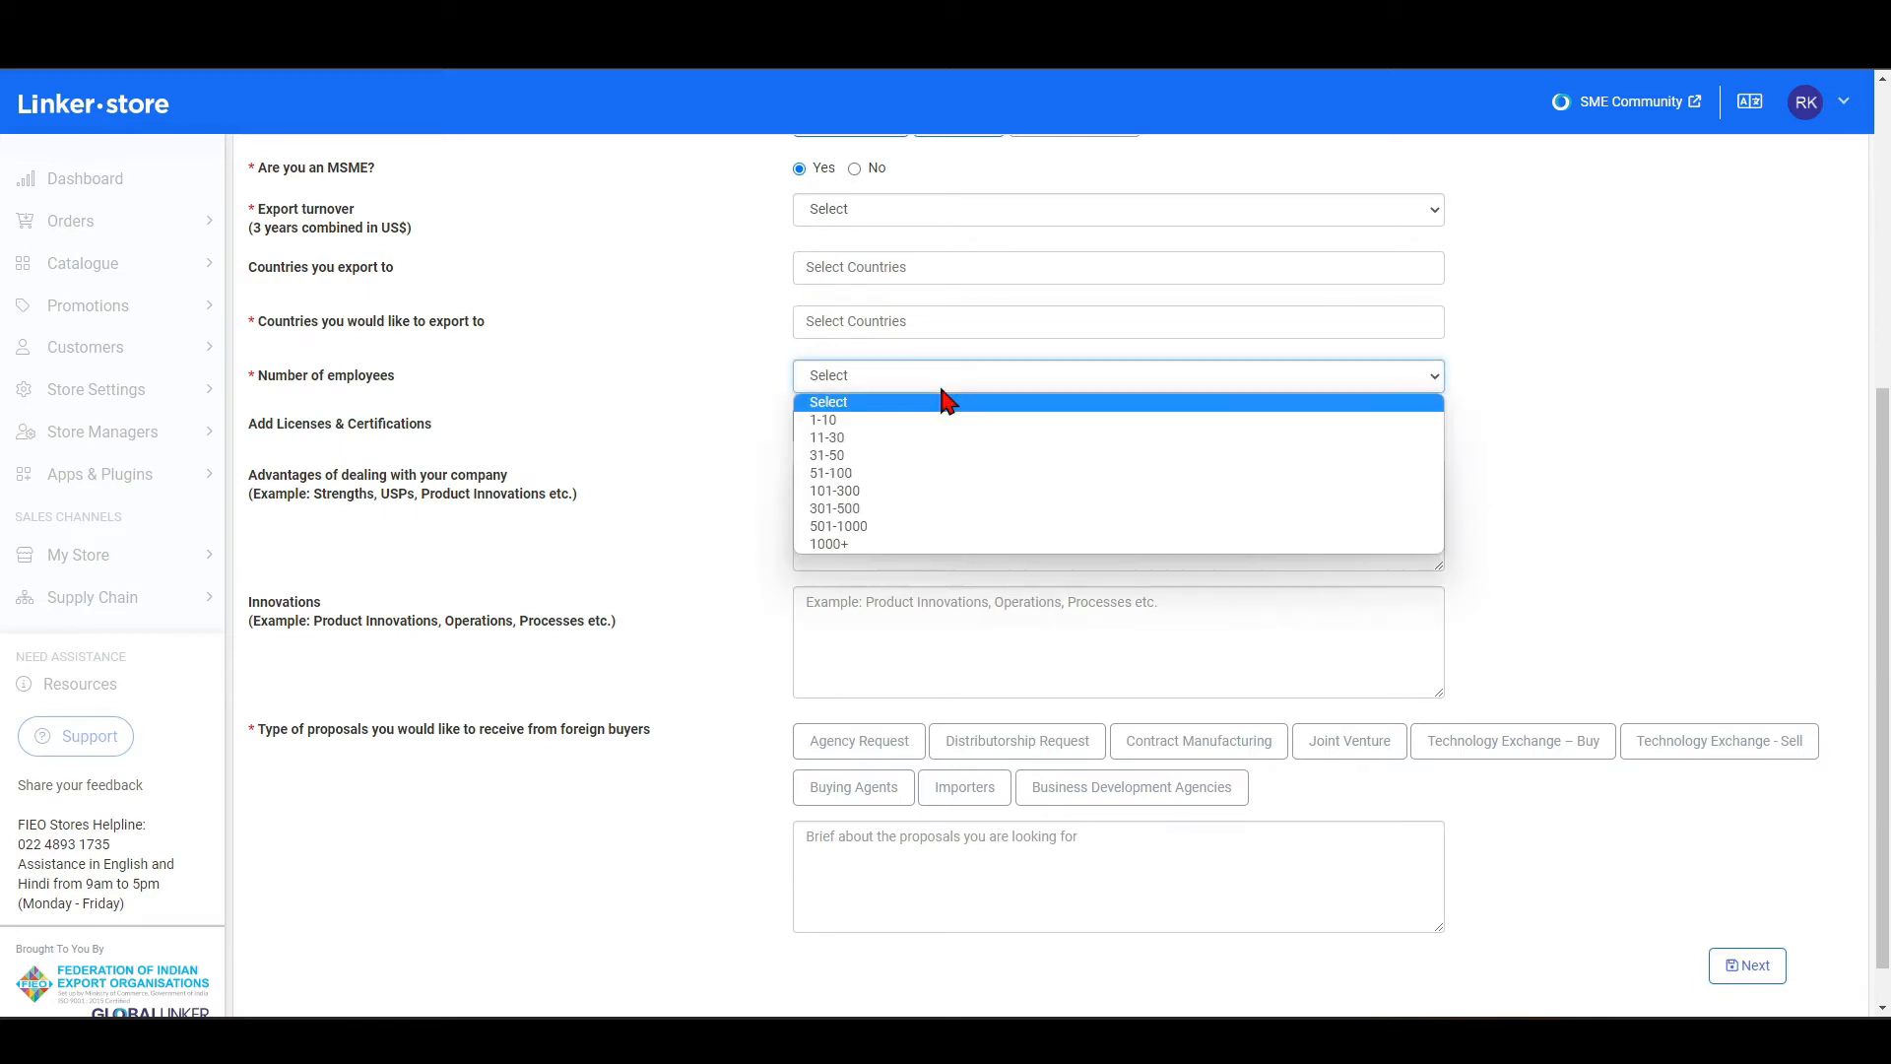
click(724, 399)
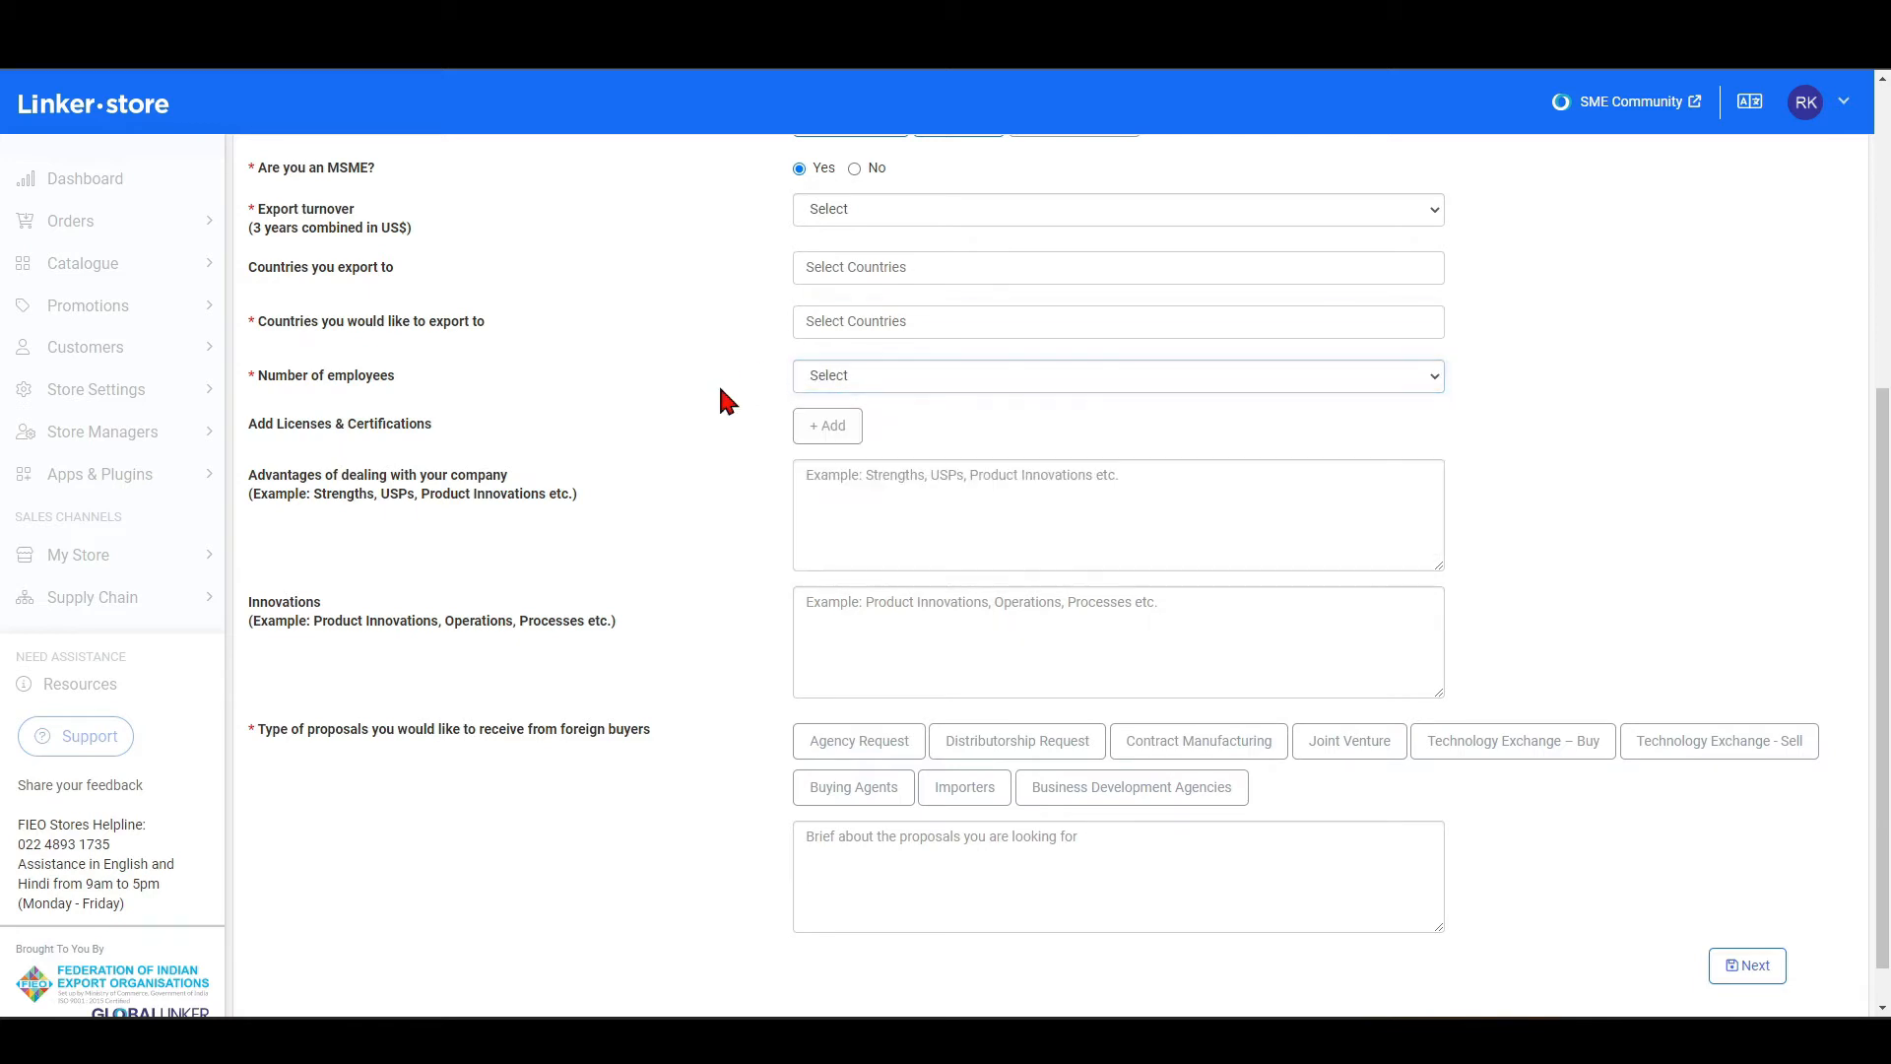
click(819, 433)
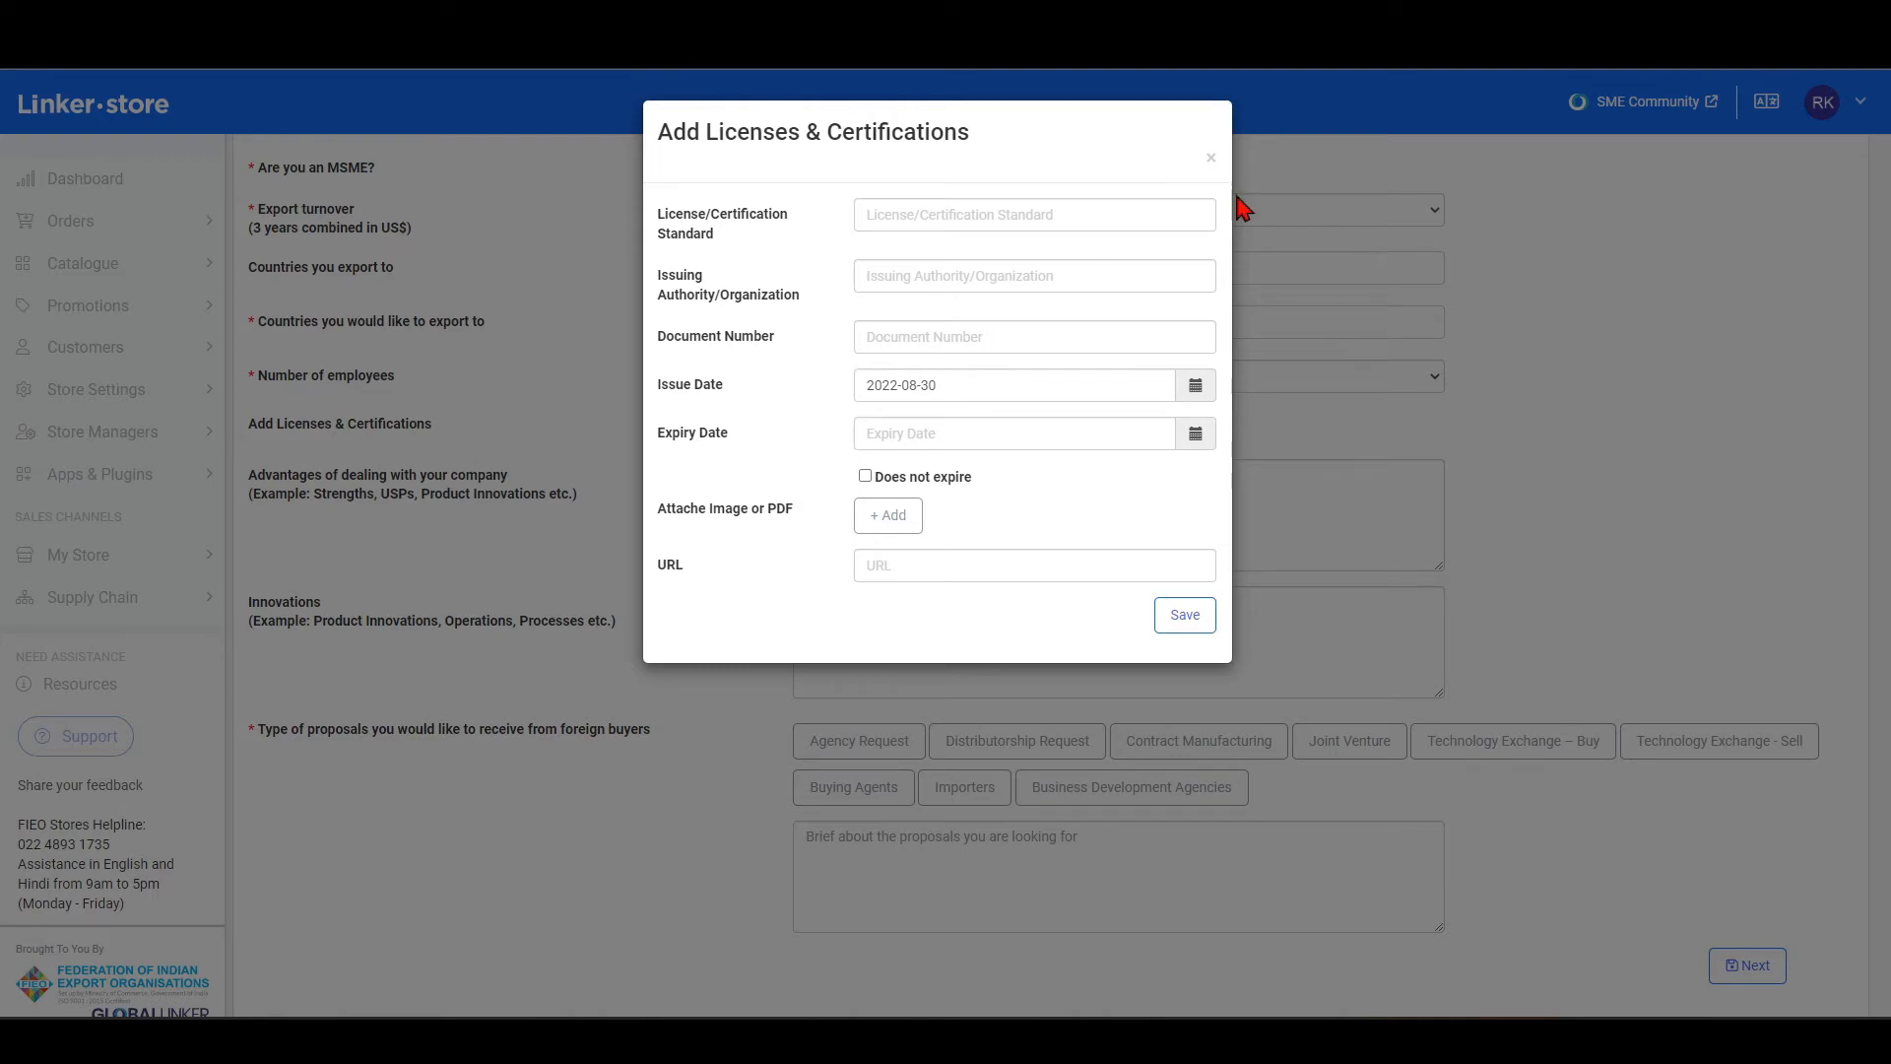
click(1211, 159)
Choose Distributorship Request, Contract Manufacturing and Joint Venture as the proposal types from foreign buyers, and continue to stocking the store.
scroll(835, 513, down, 1)
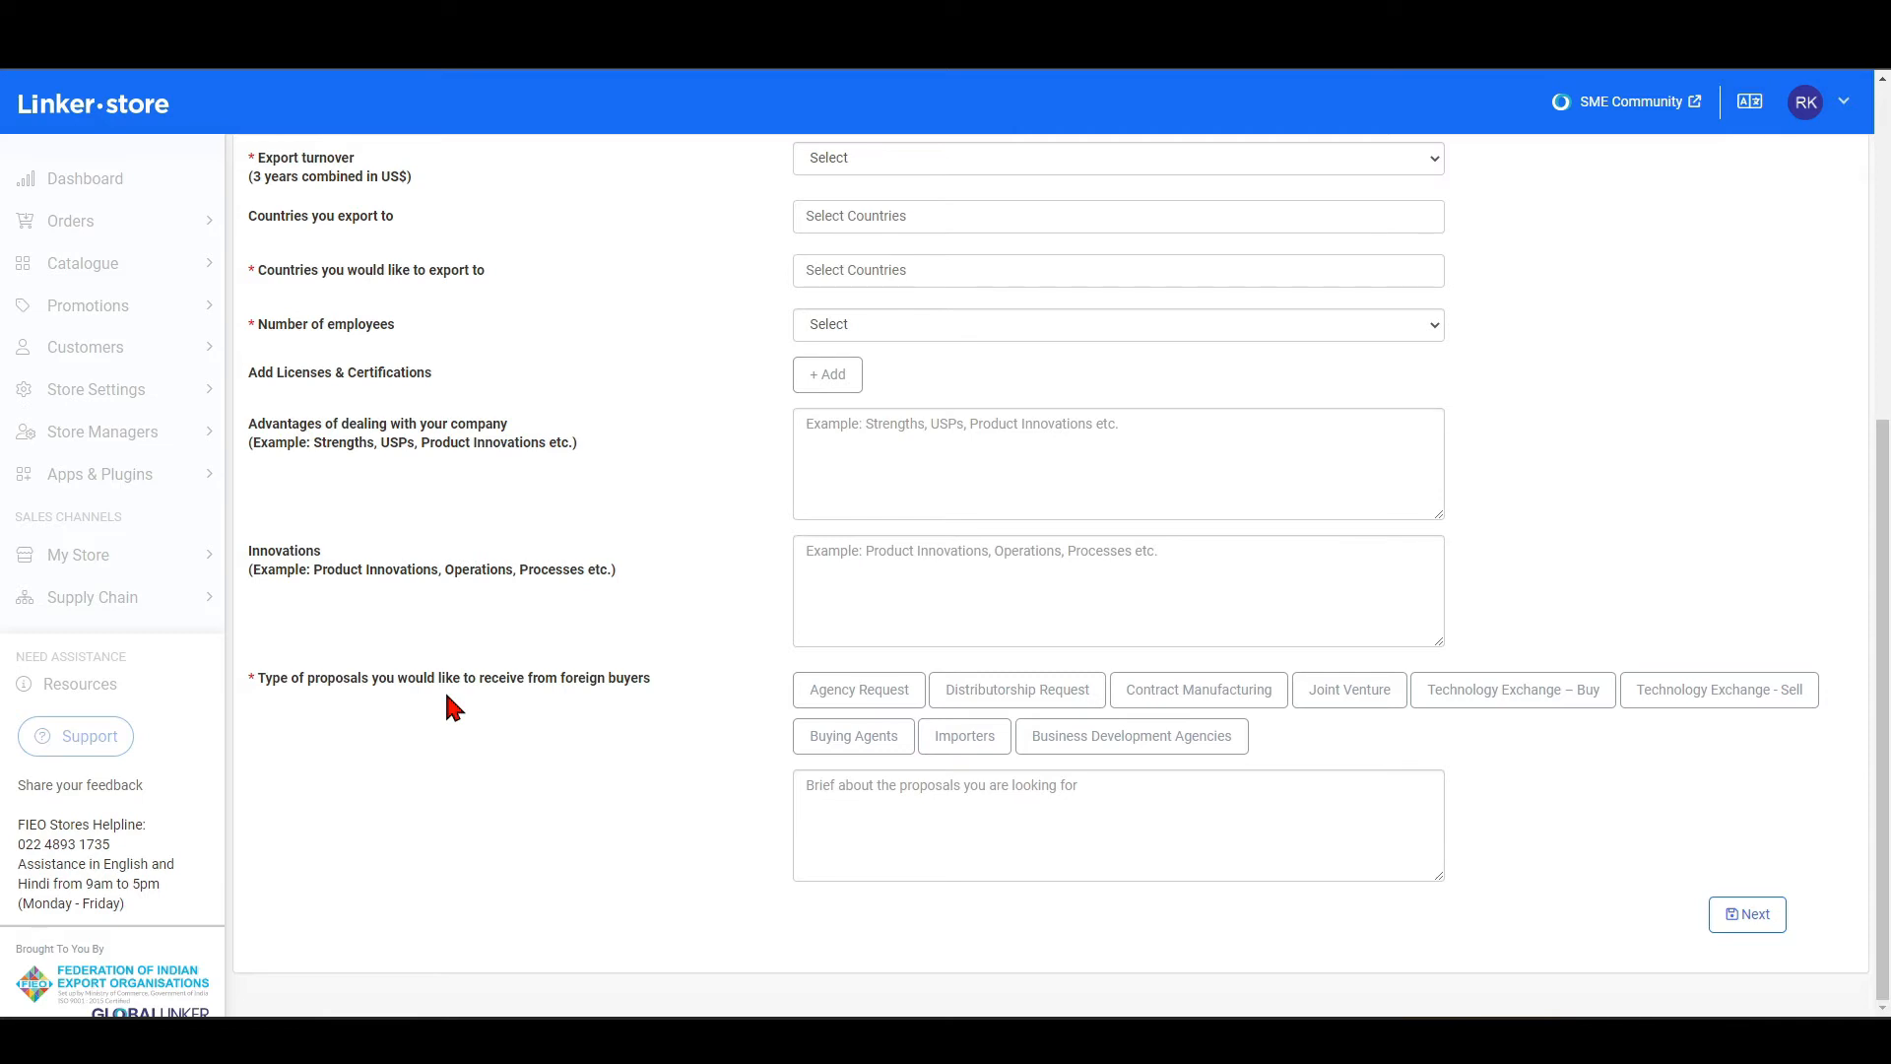
click(1027, 705)
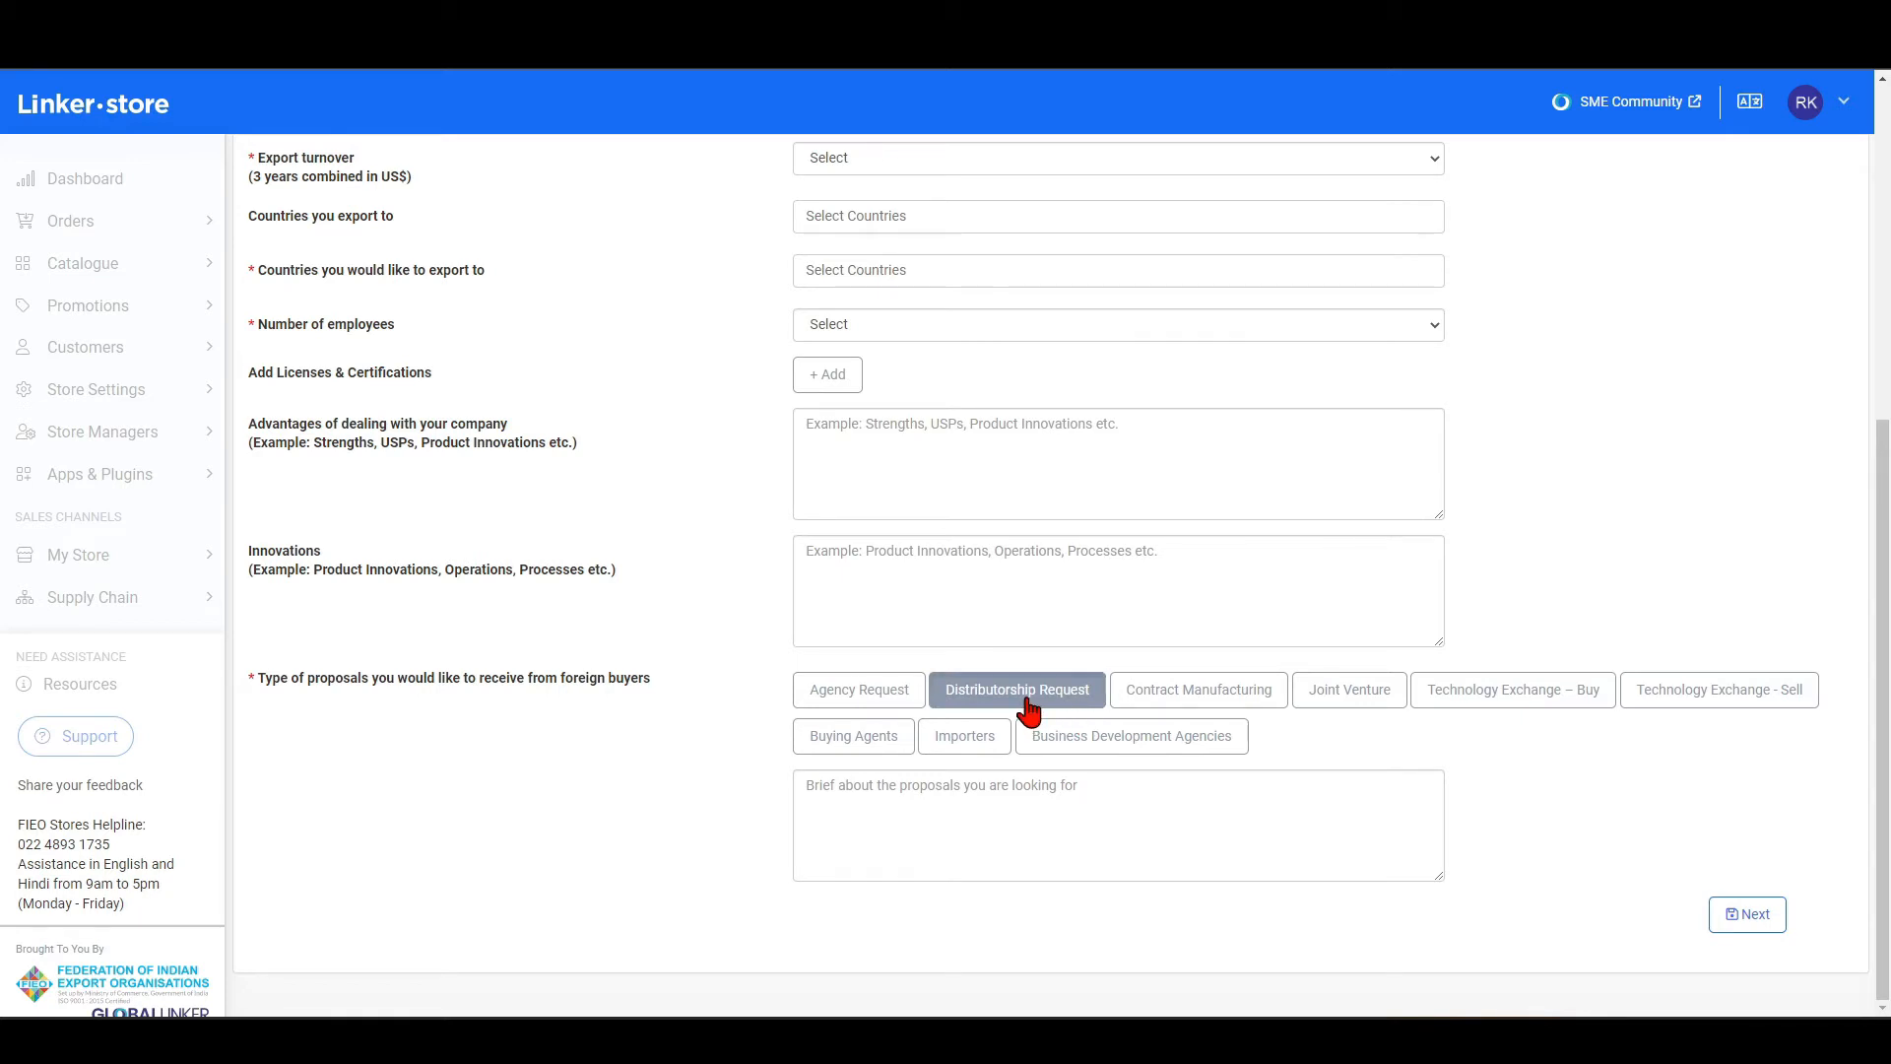
click(1207, 708)
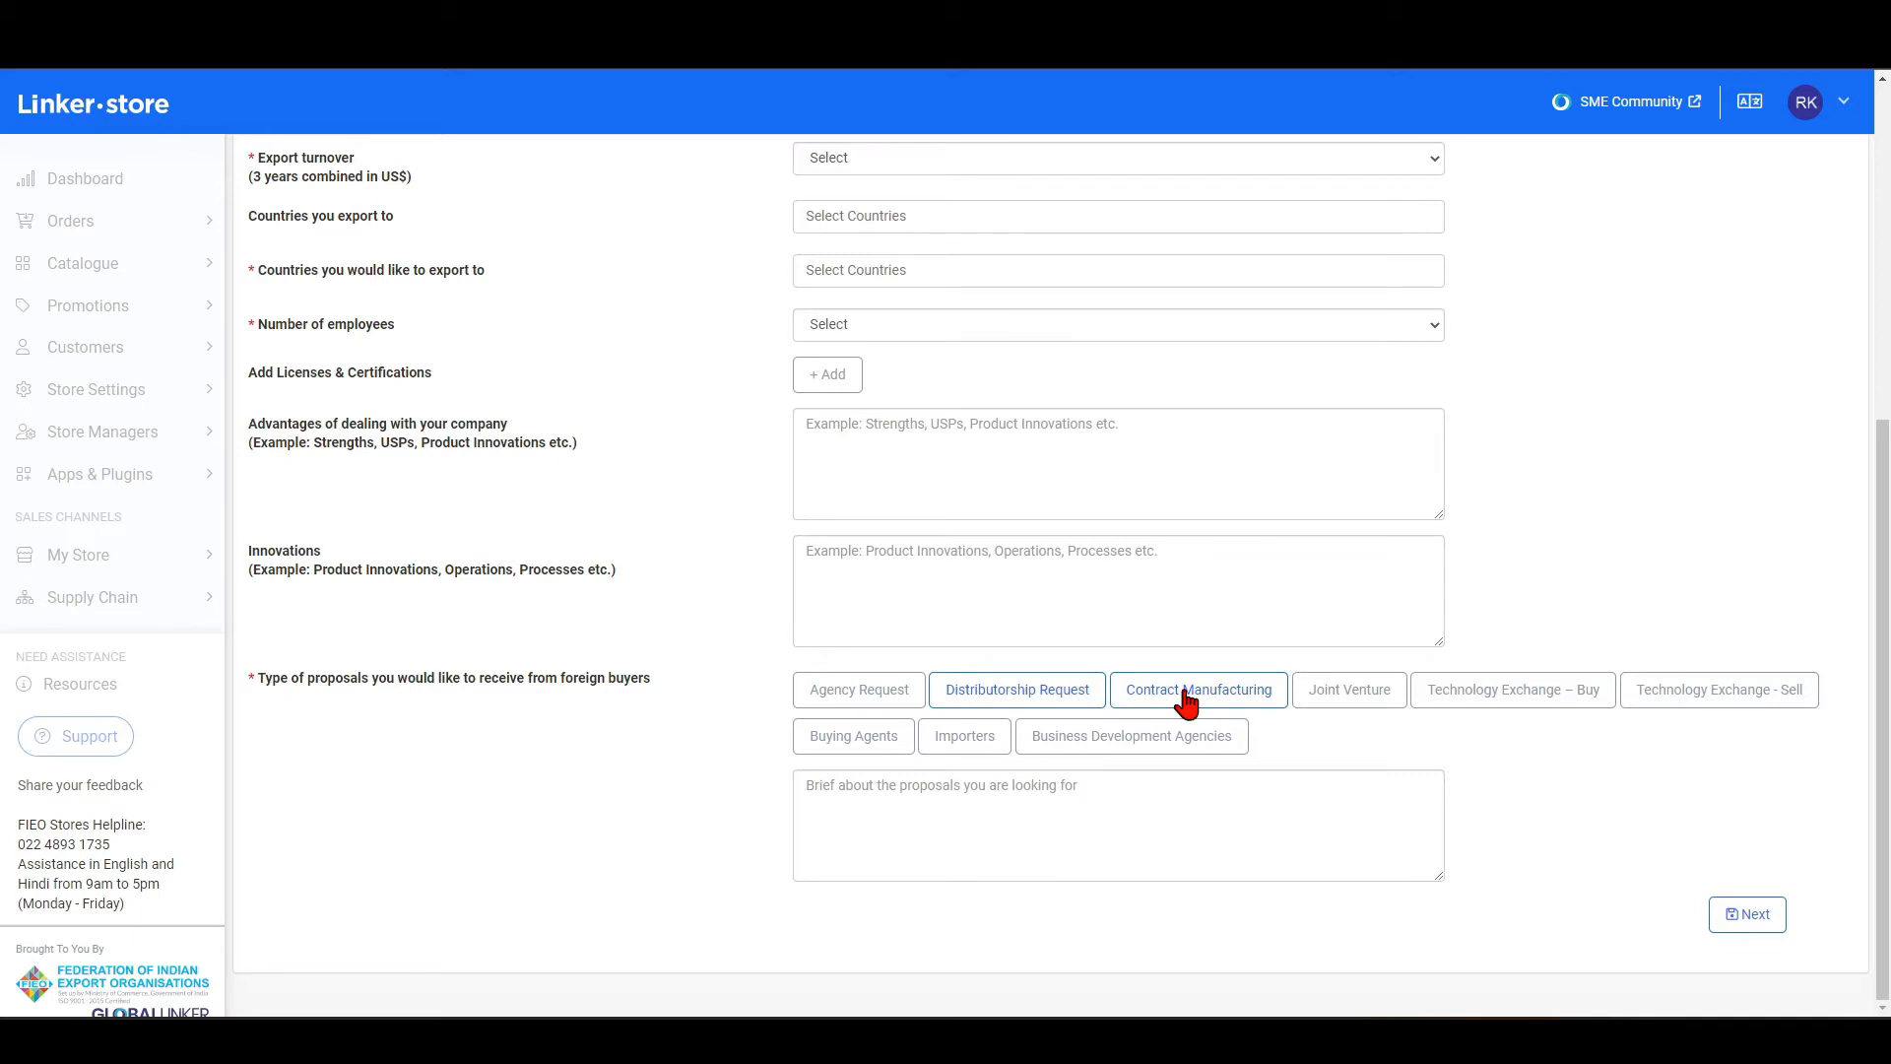
click(1367, 715)
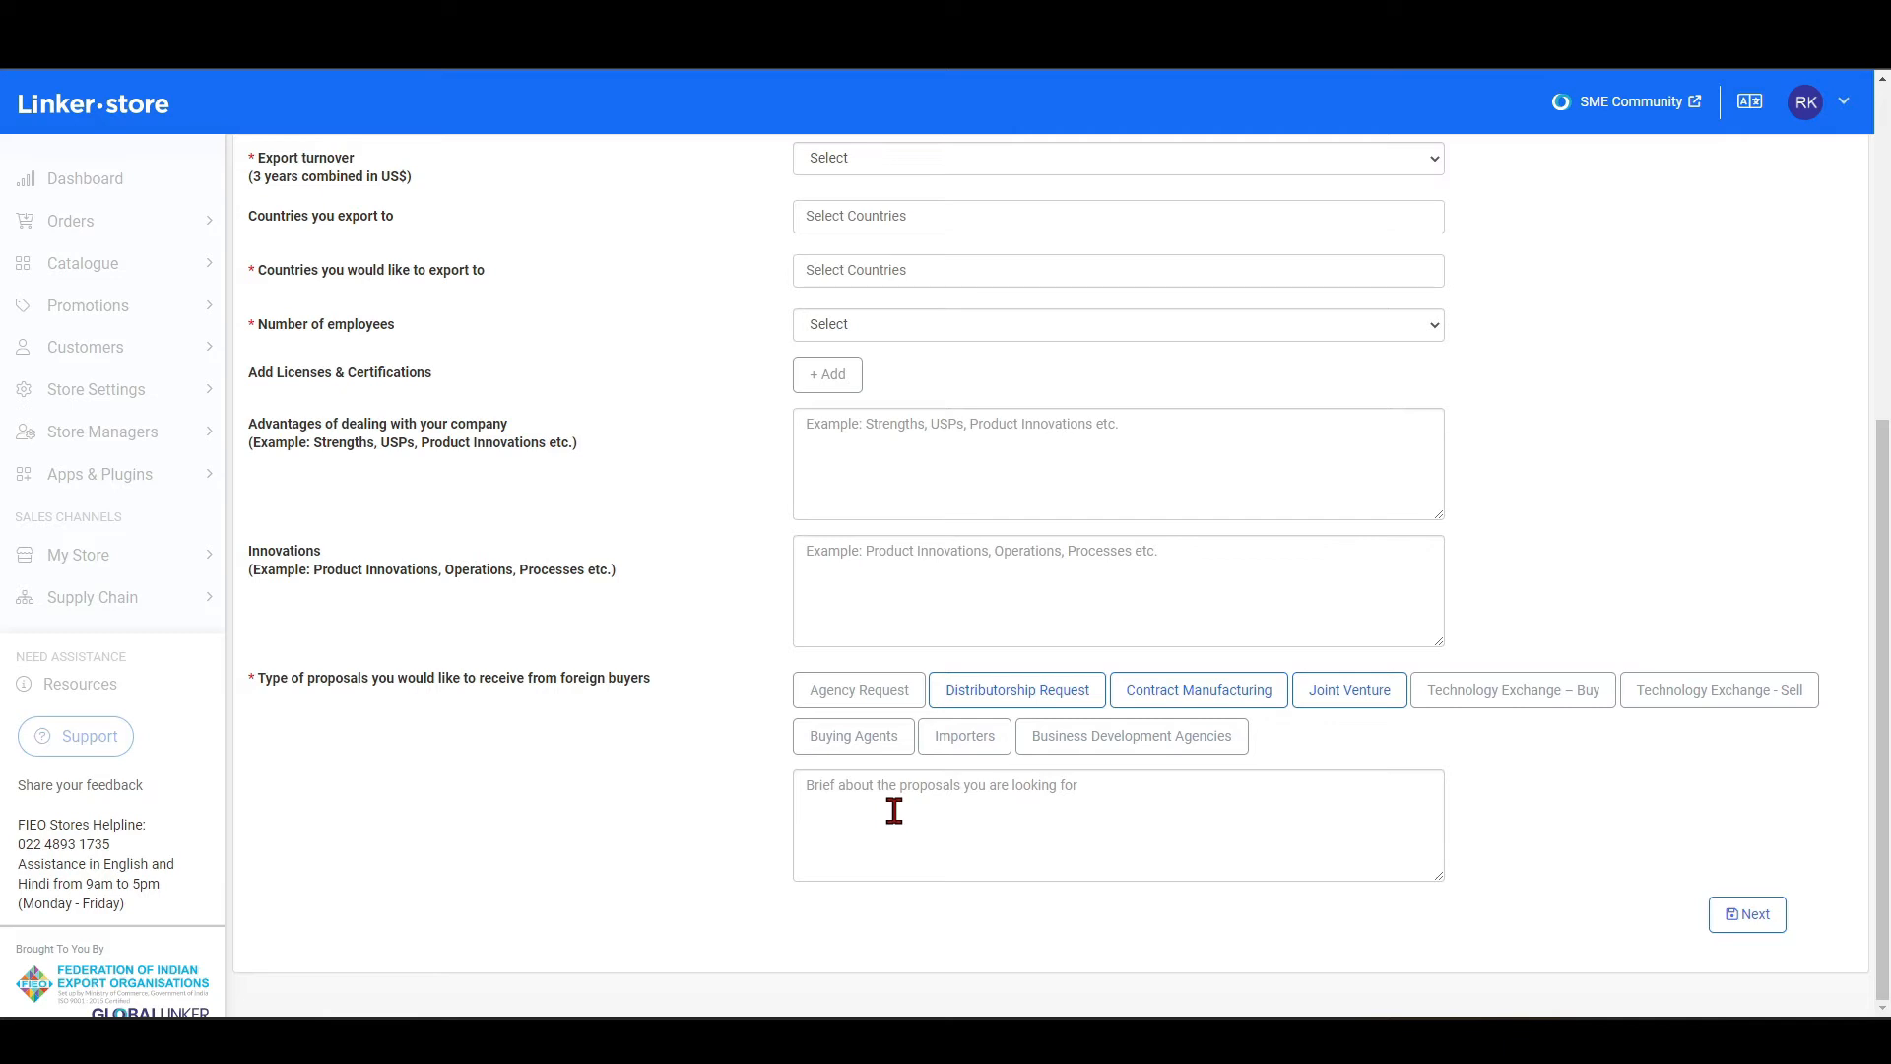
click(1748, 915)
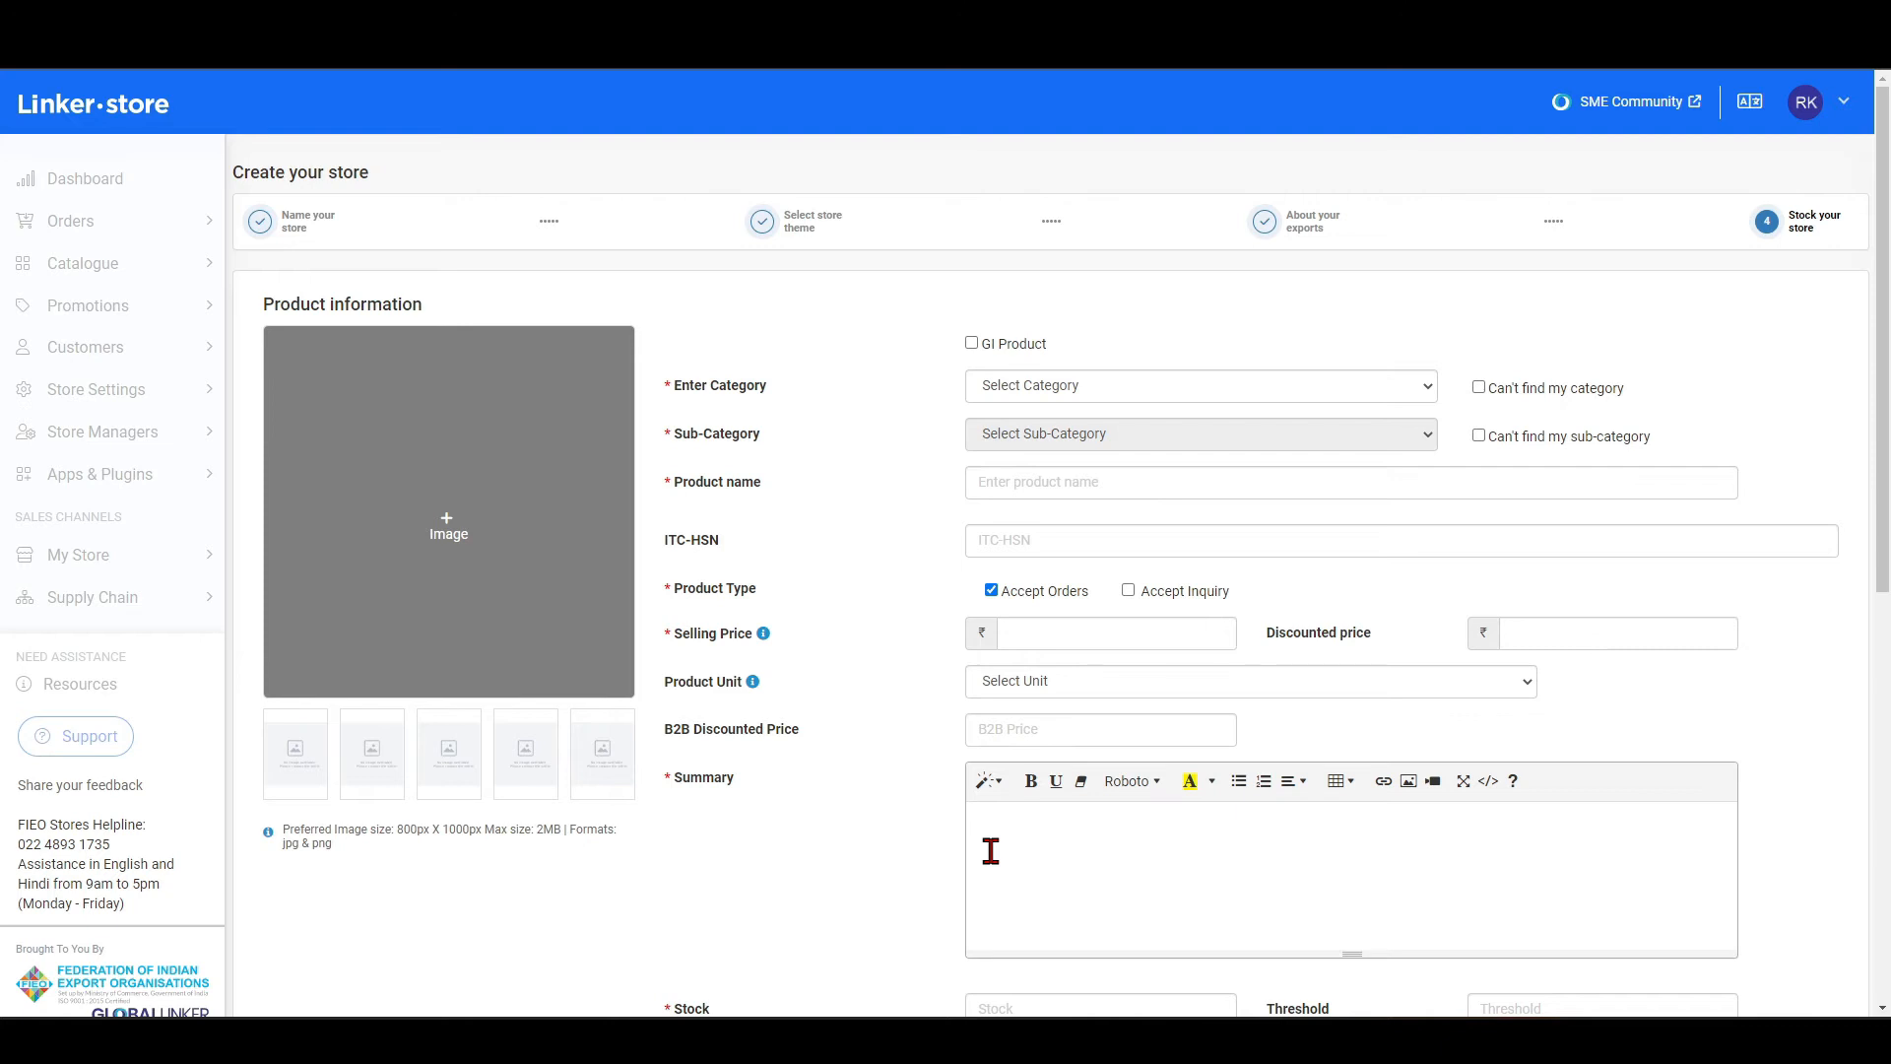
Mark the product as a GI product with GI category Agriculture and sub-category Kashmir Saffron (Rest of Jammu & Kashmir).
click(972, 344)
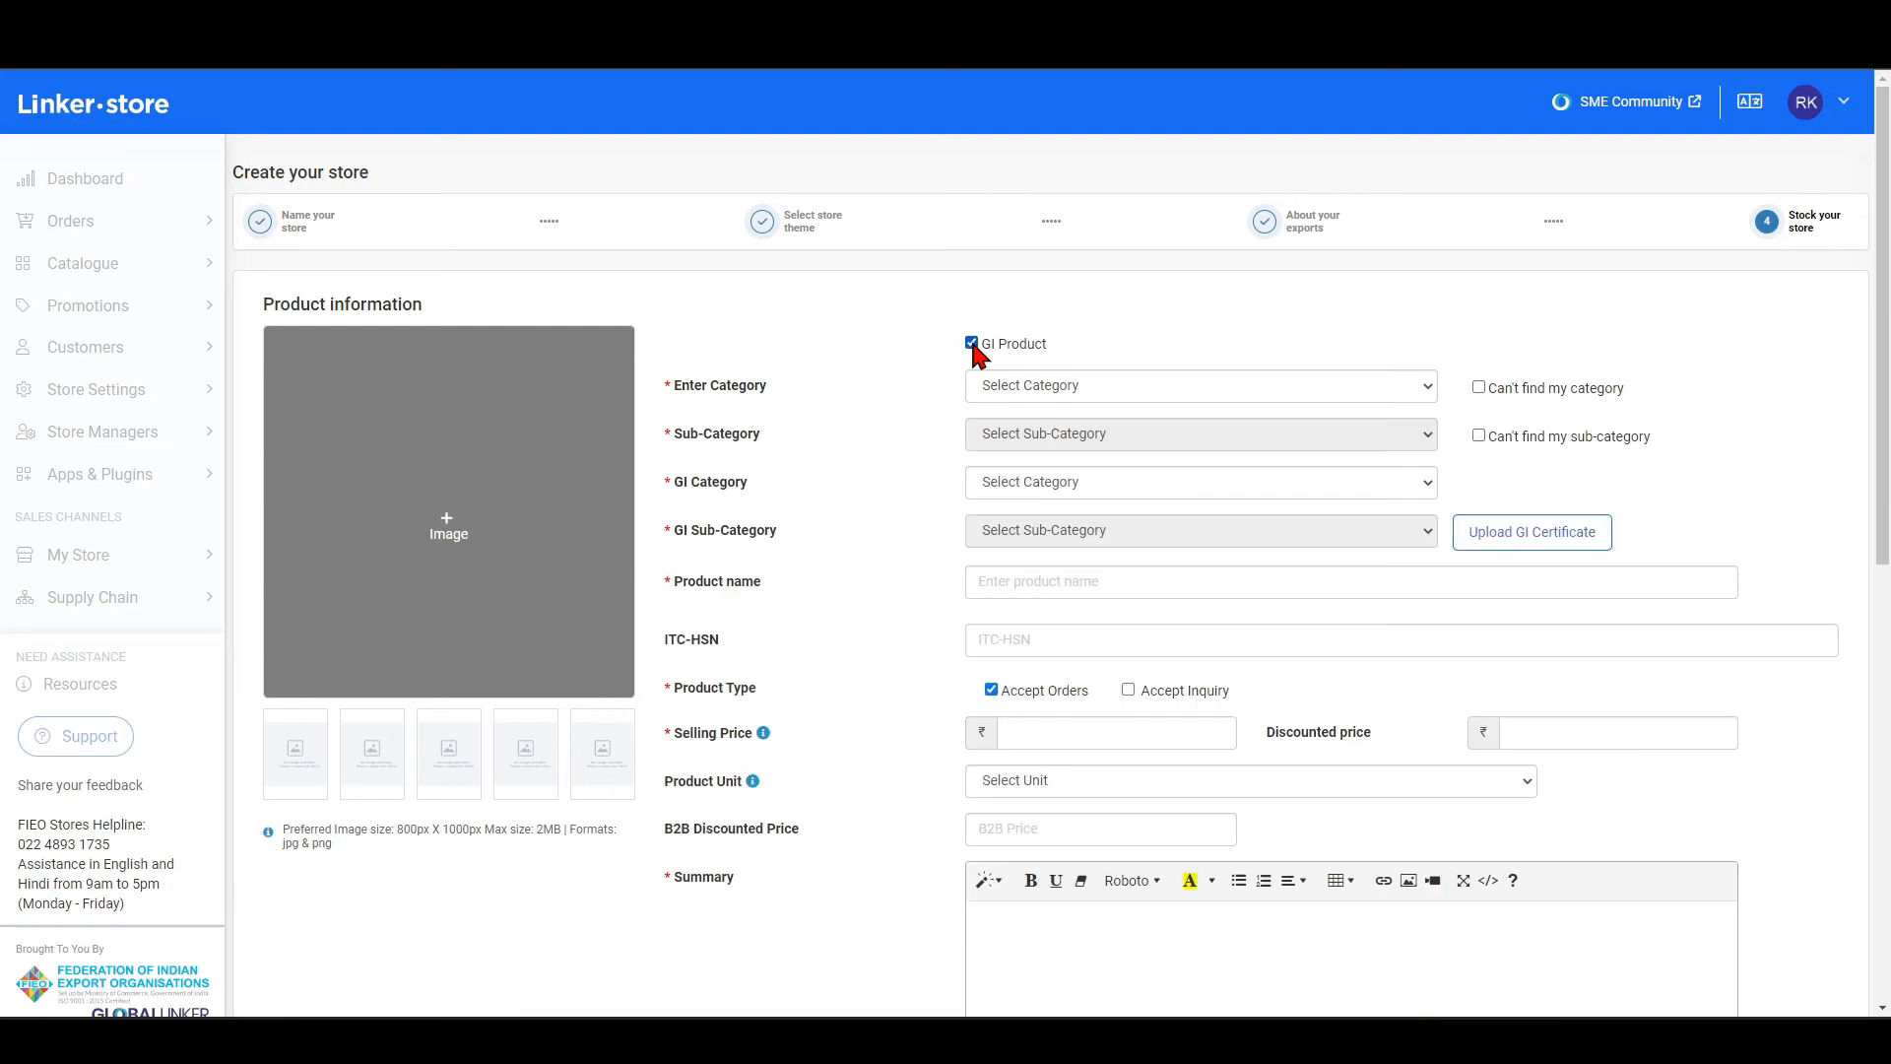
click(1099, 483)
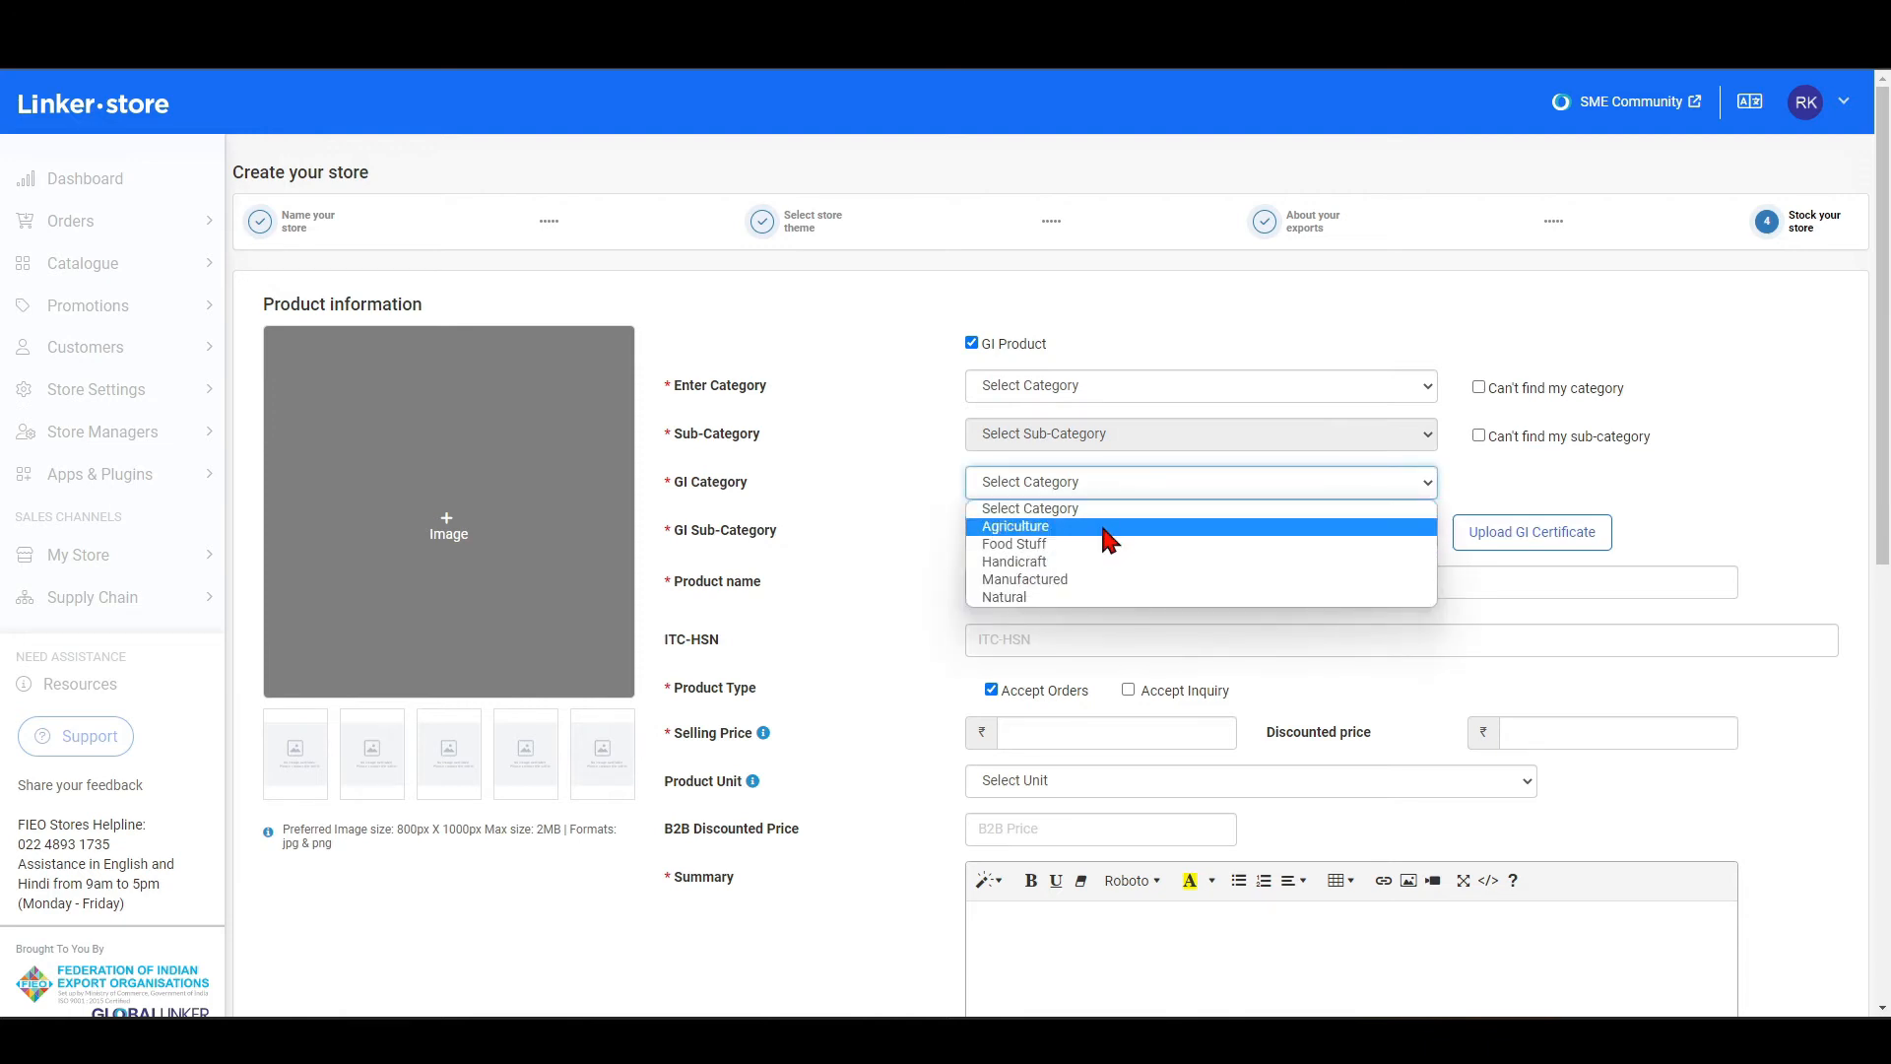
click(1100, 528)
click(1090, 539)
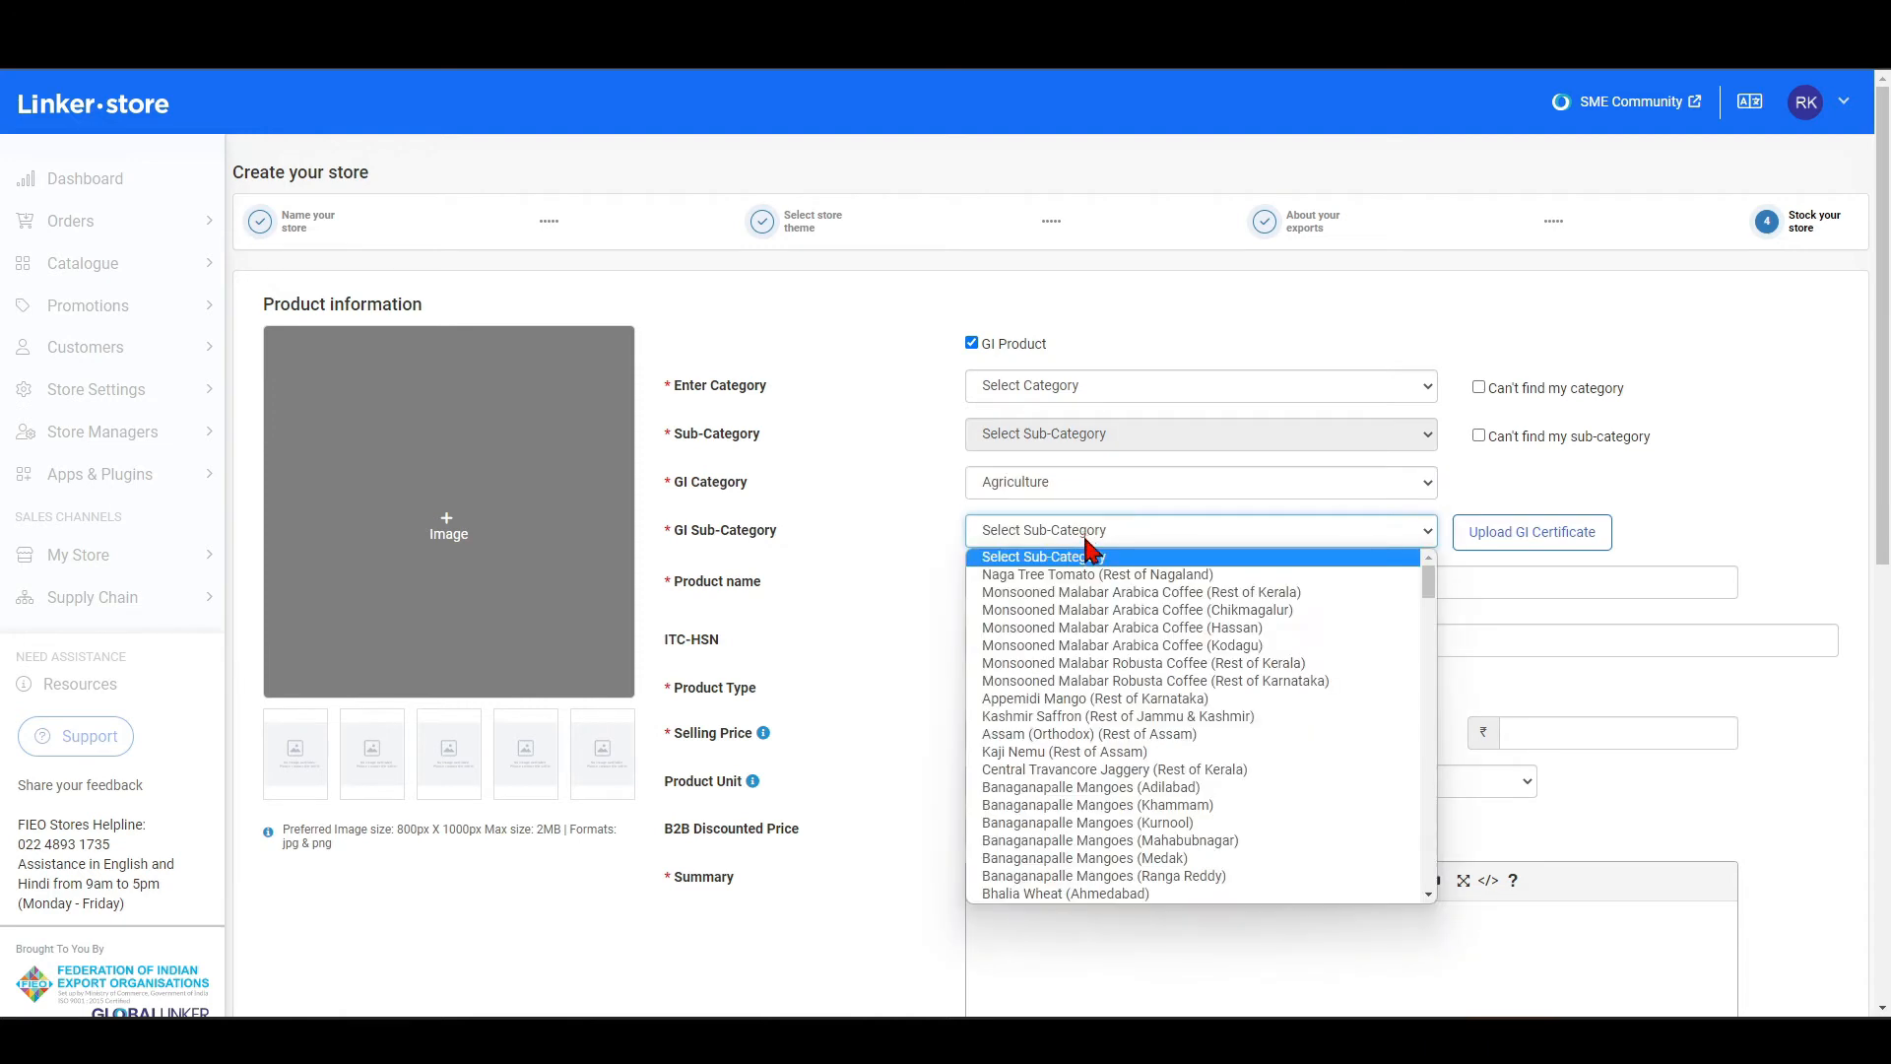
click(1117, 716)
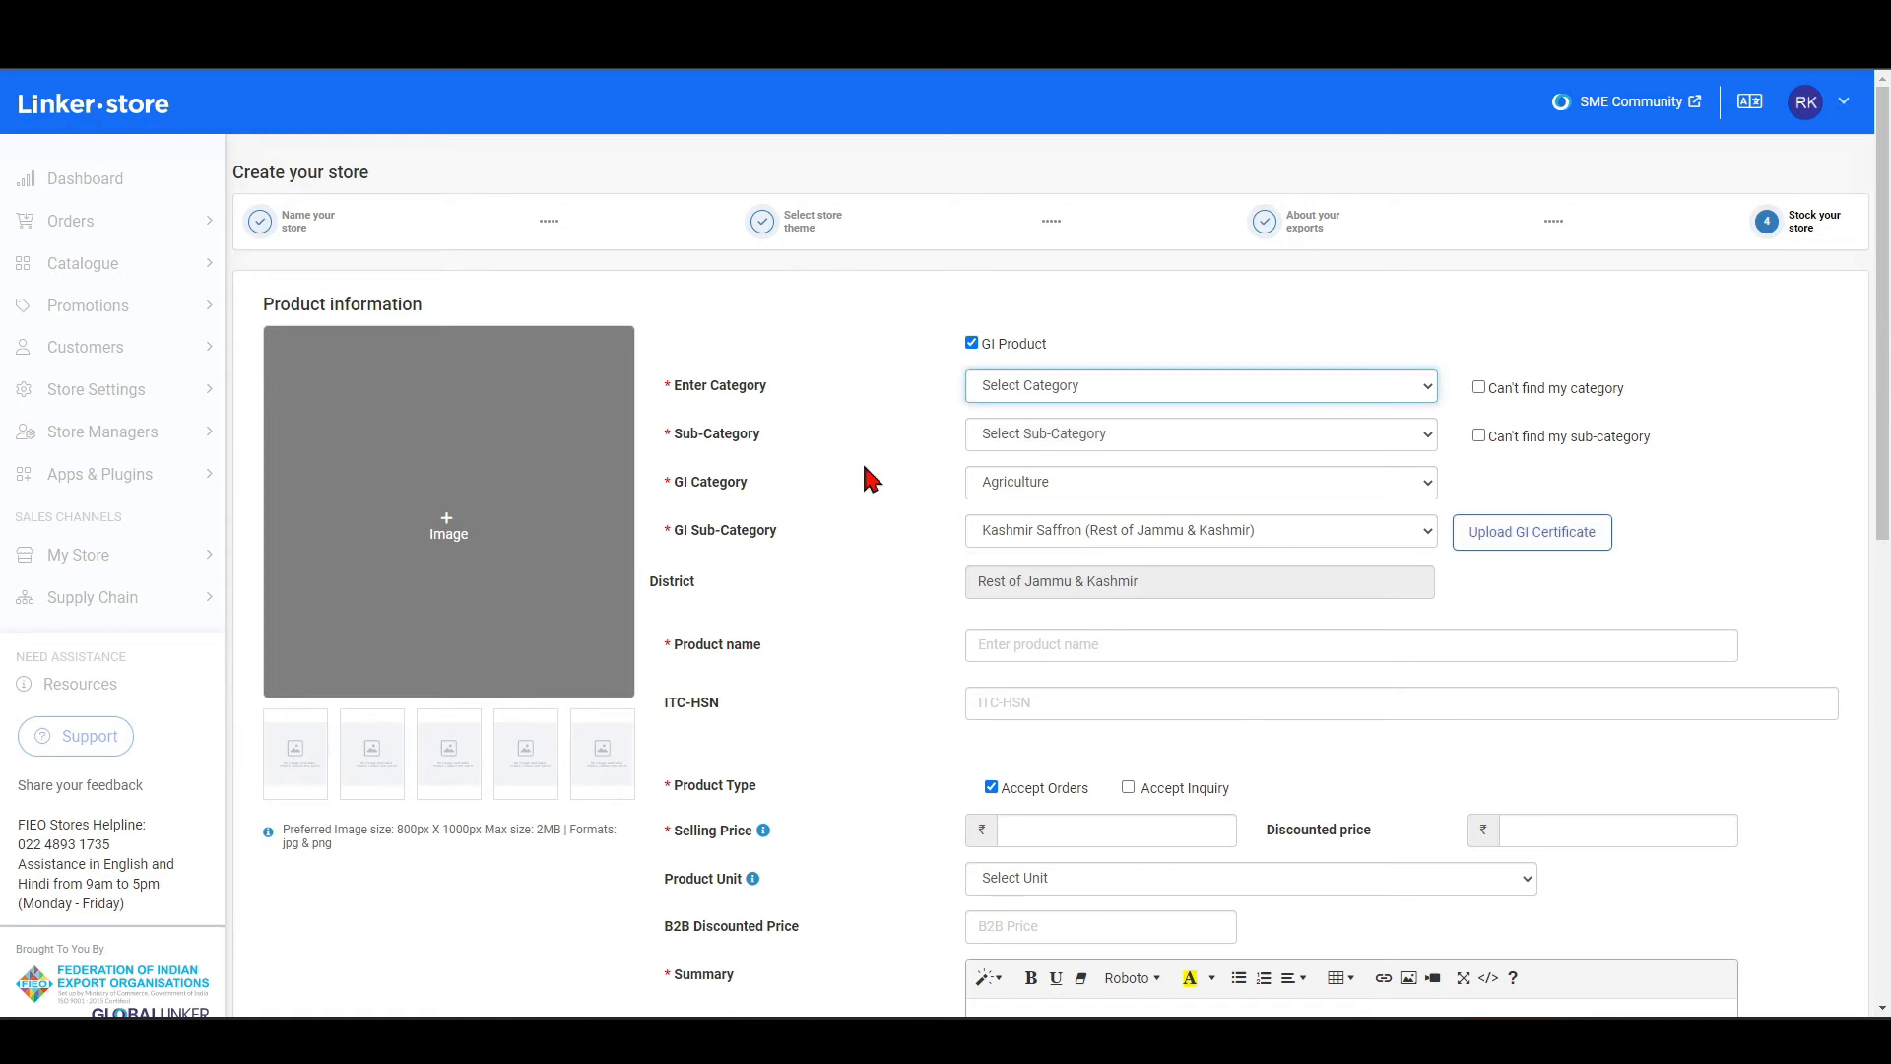
Set the product category to Fashion Accessories & Footwear and the sub-category to Sports Shoes.
click(1064, 388)
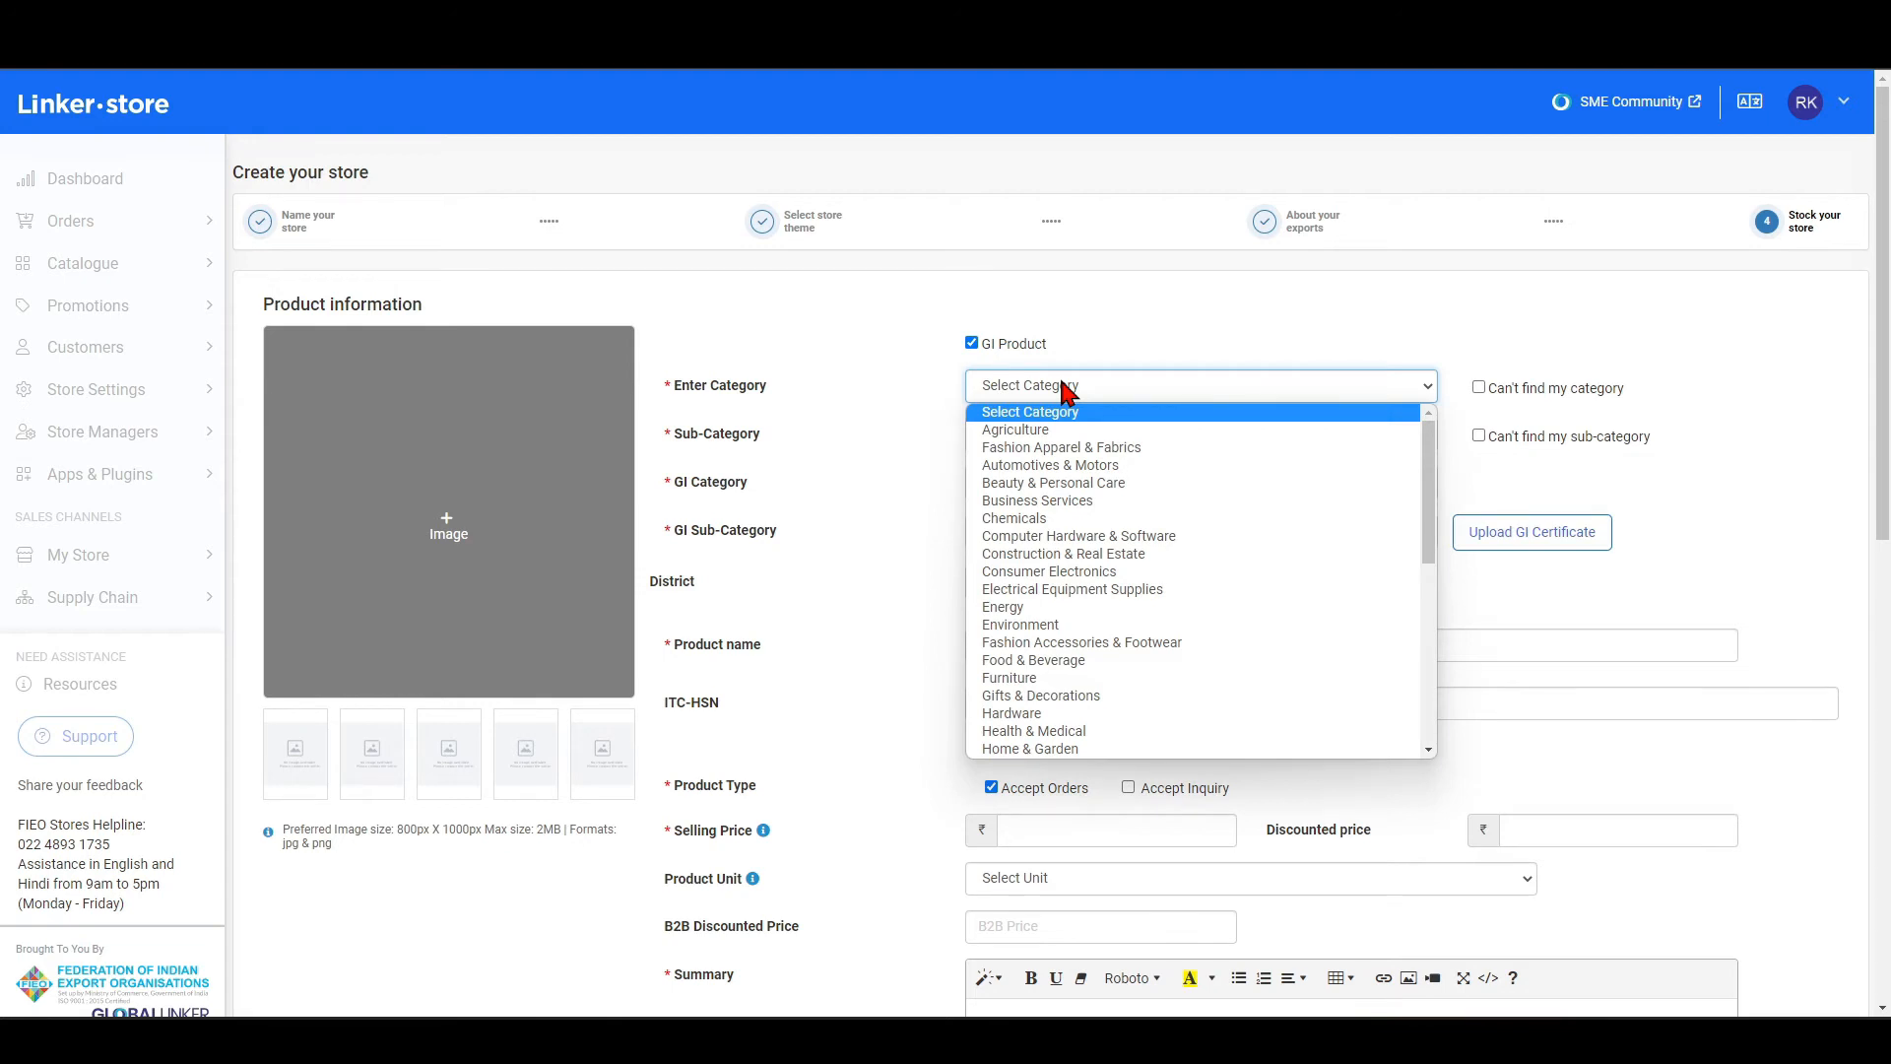
click(1076, 646)
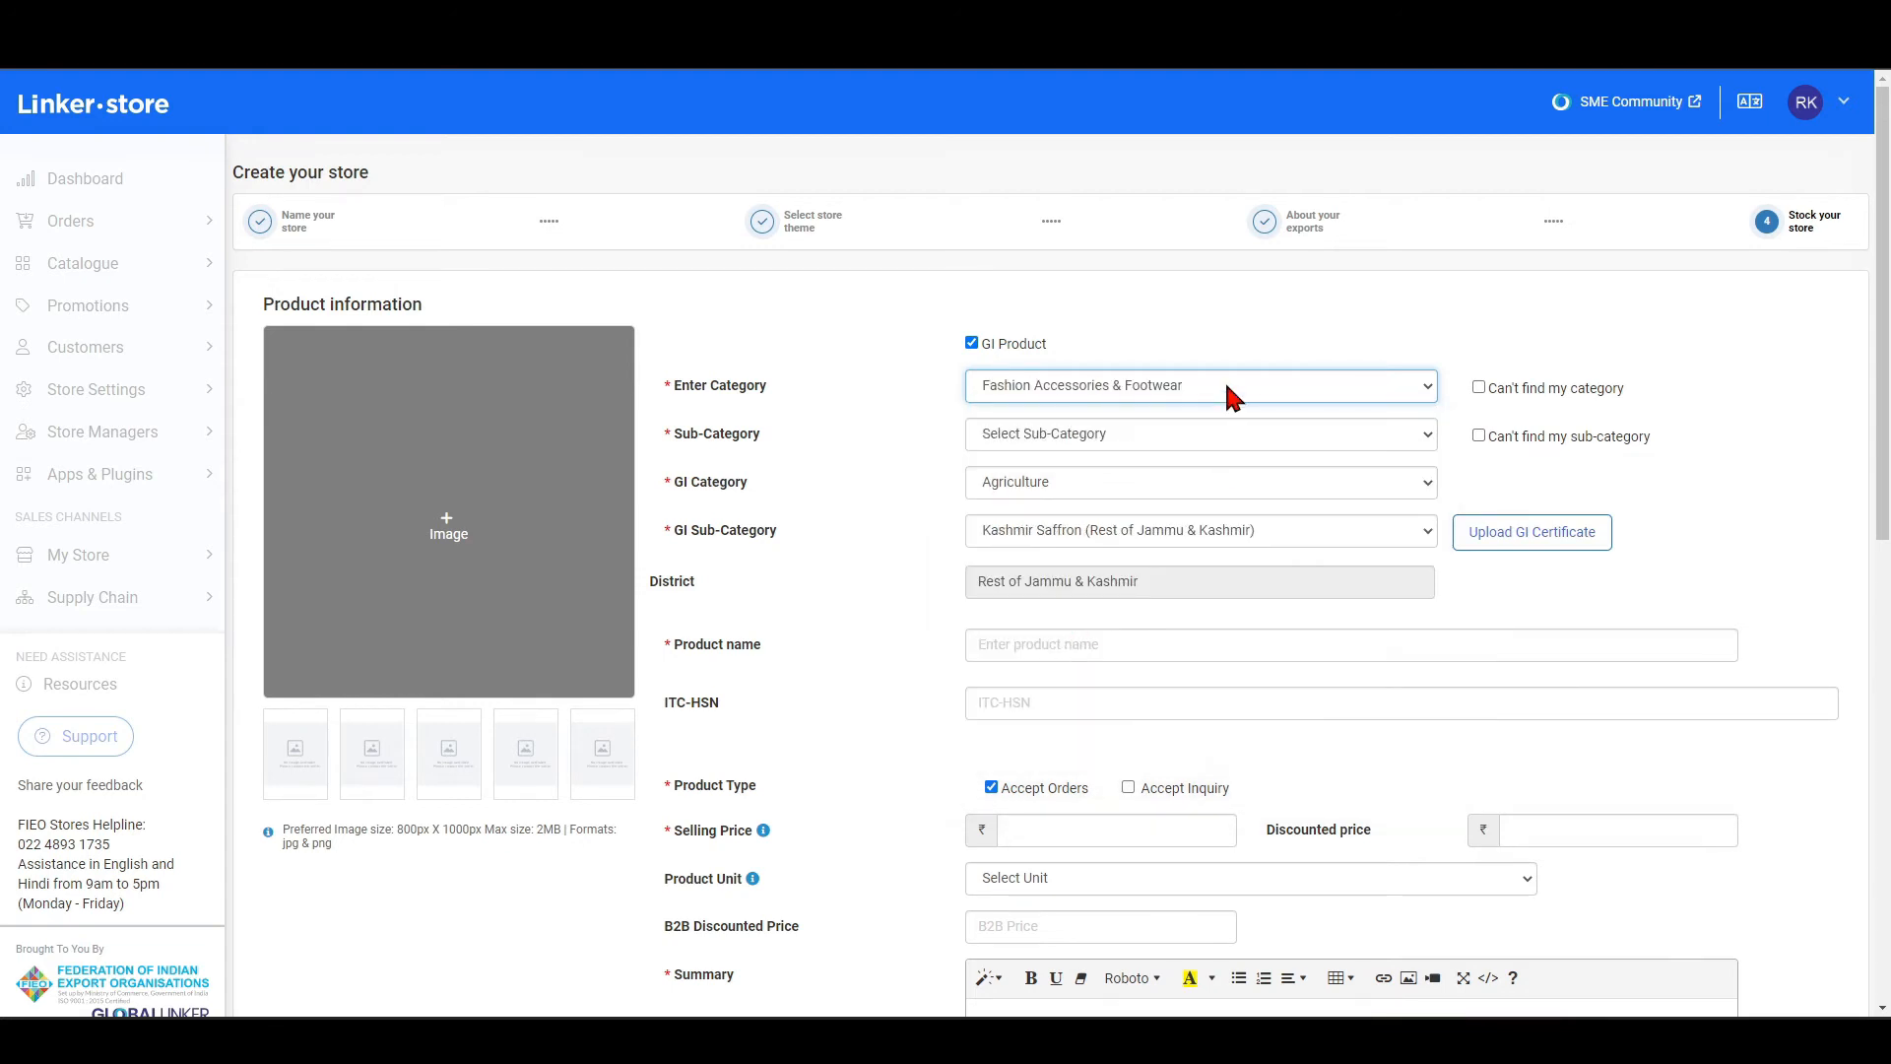
click(1075, 437)
scroll(1131, 689, down, 10)
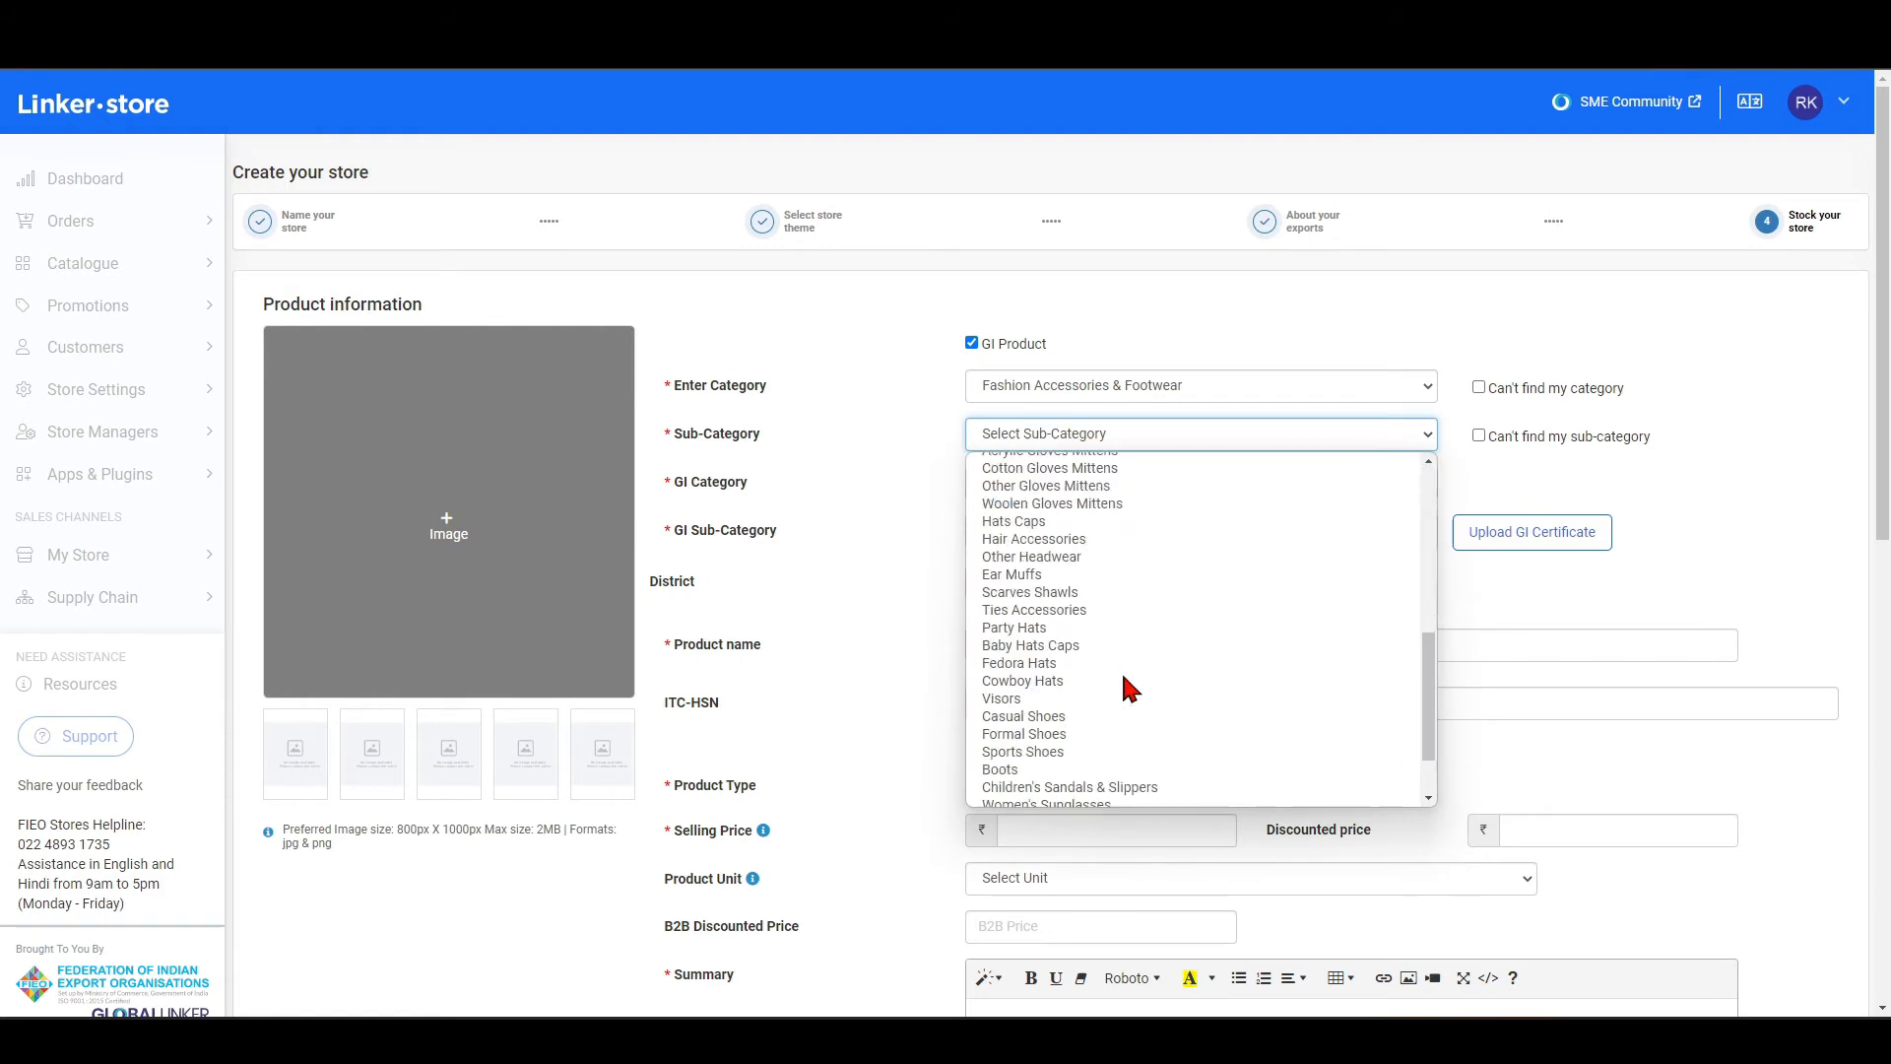
click(1056, 673)
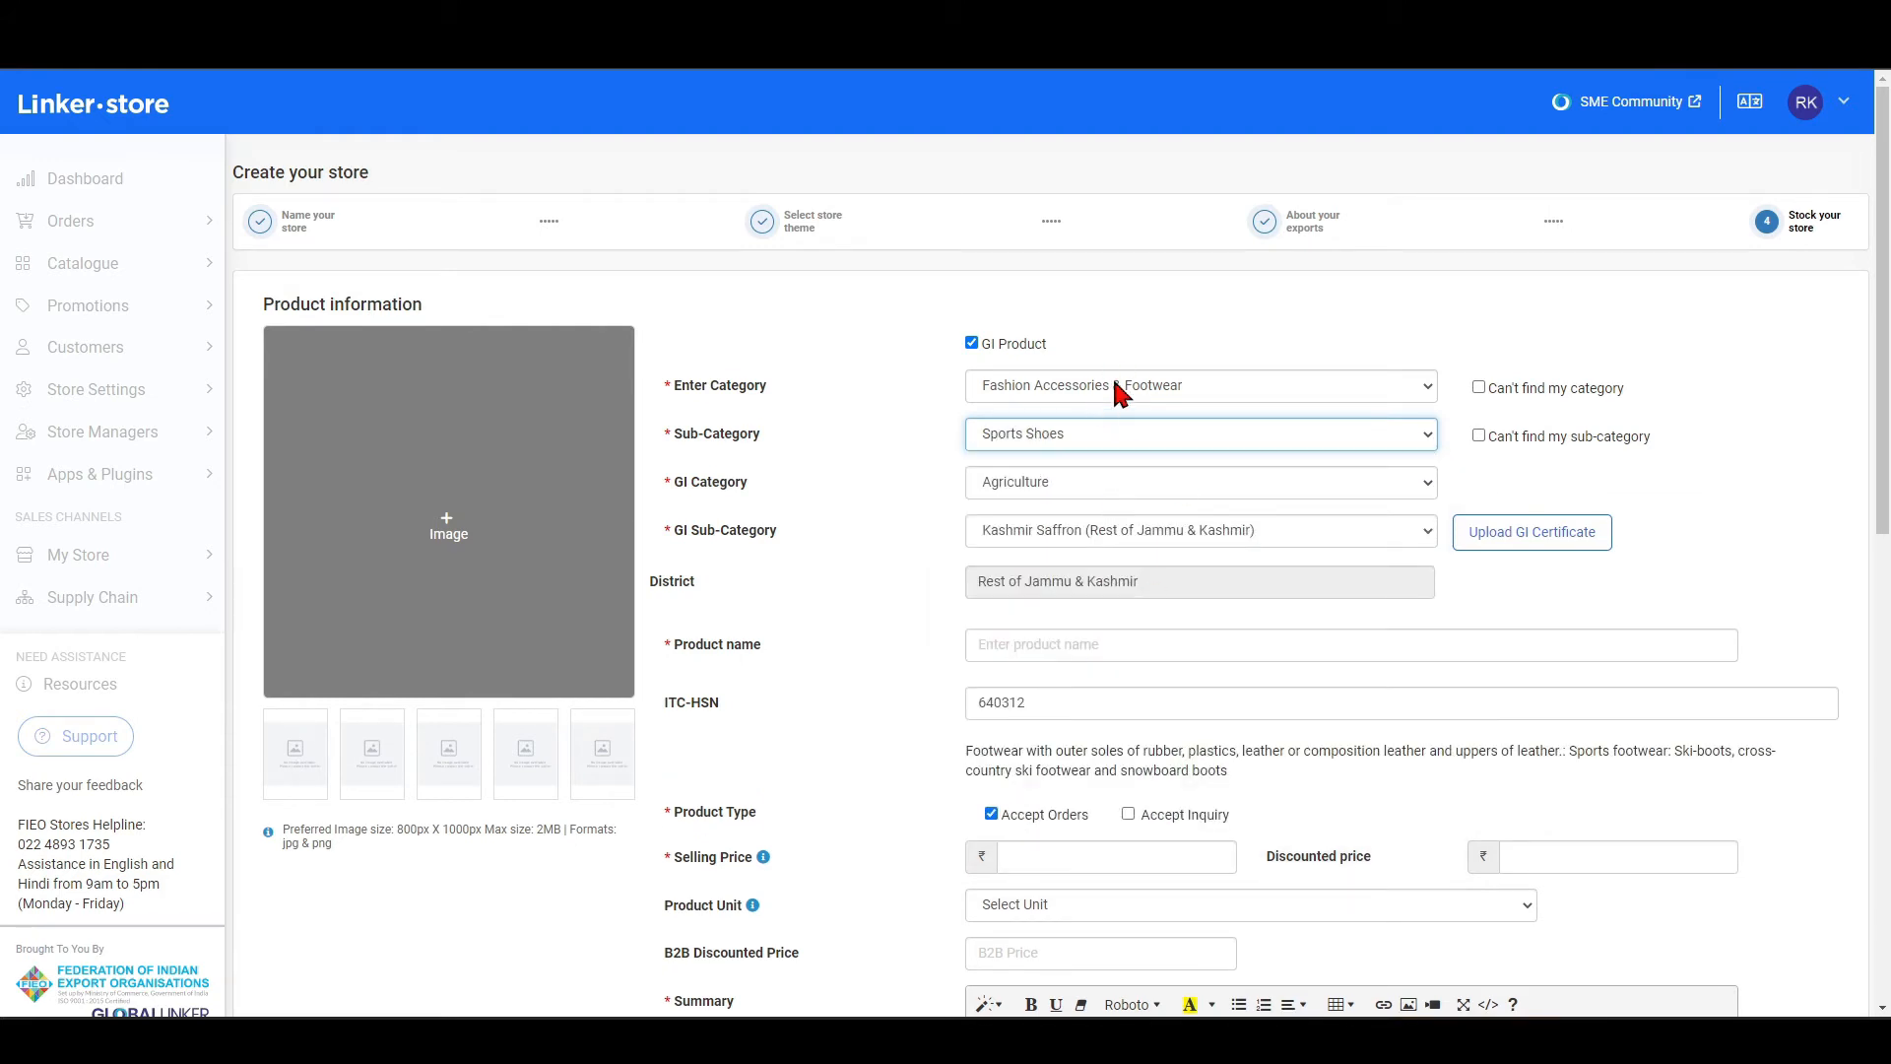
Try the "Can't find my category" option and its custom category and sub-category name fields.
click(1498, 388)
click(1498, 390)
click(1029, 431)
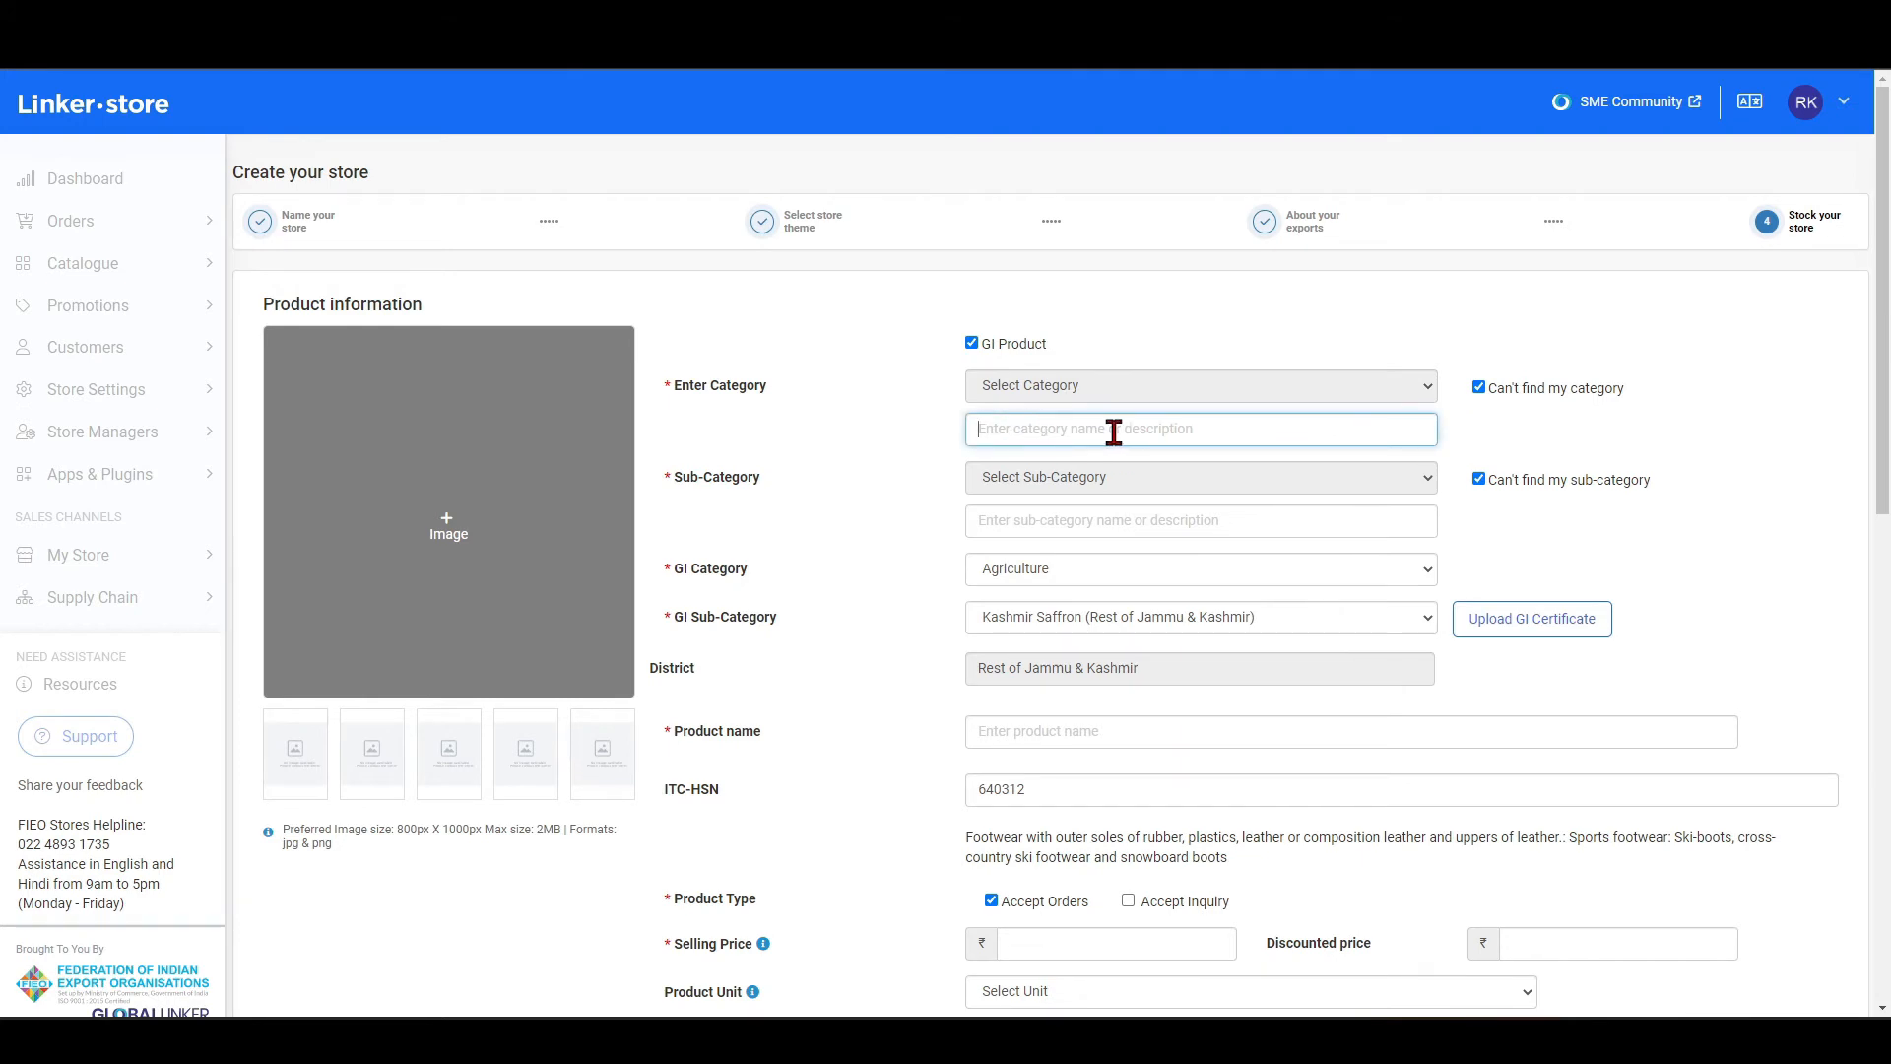
click(984, 523)
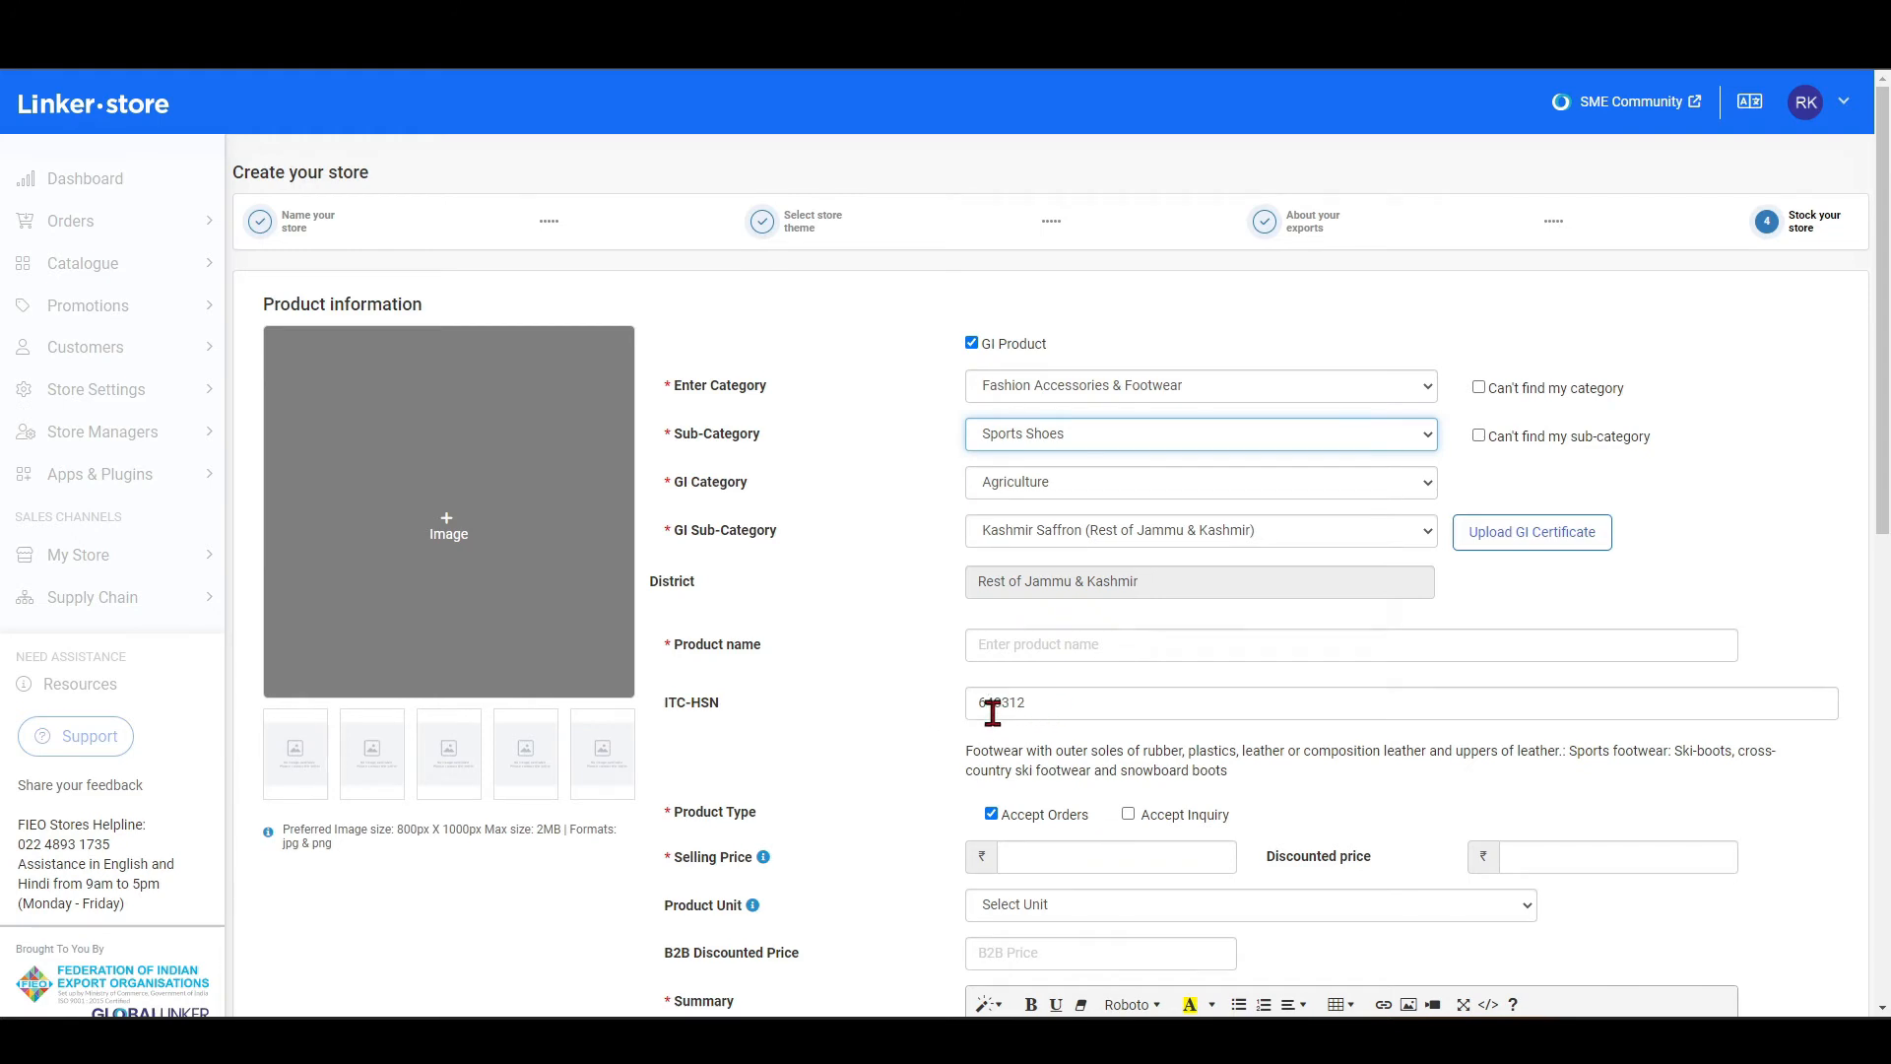
Look over the product's ITC-HSN code, Product name and Product Type fields.
click(1041, 699)
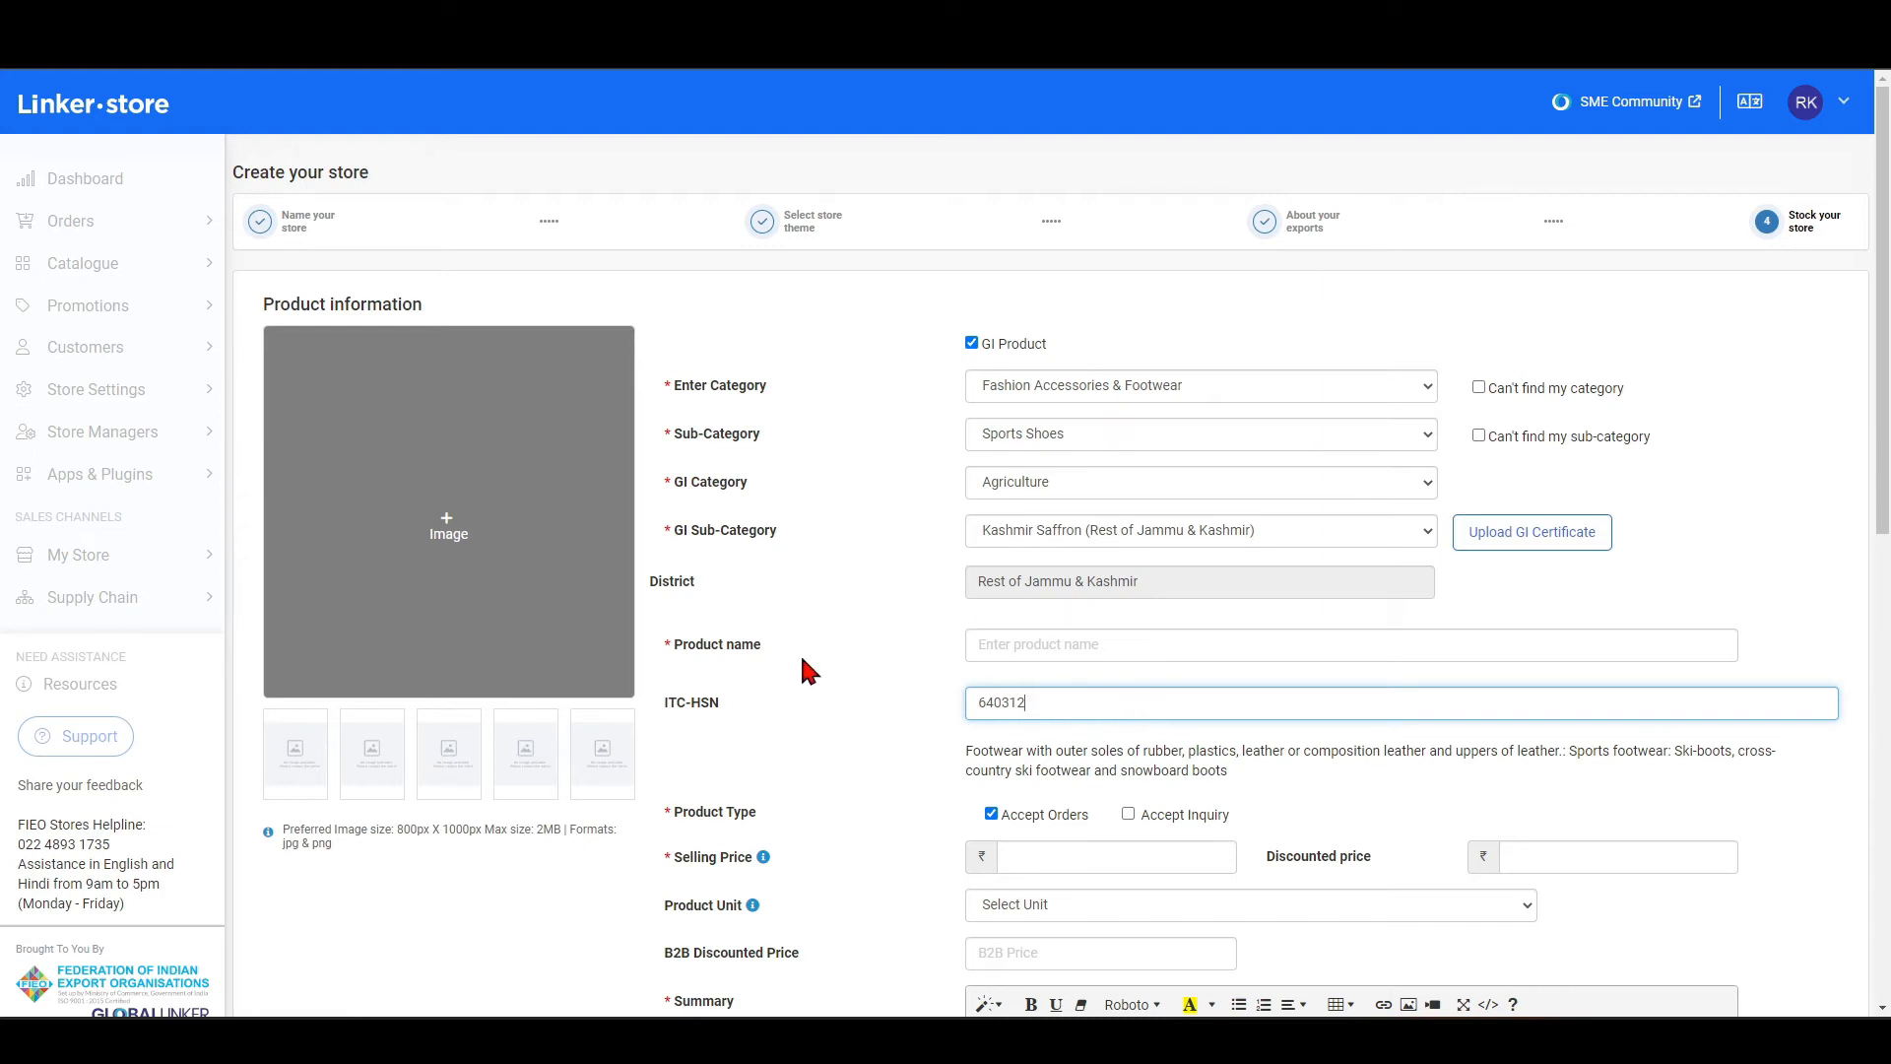
click(1008, 652)
scroll(960, 626, down, 3)
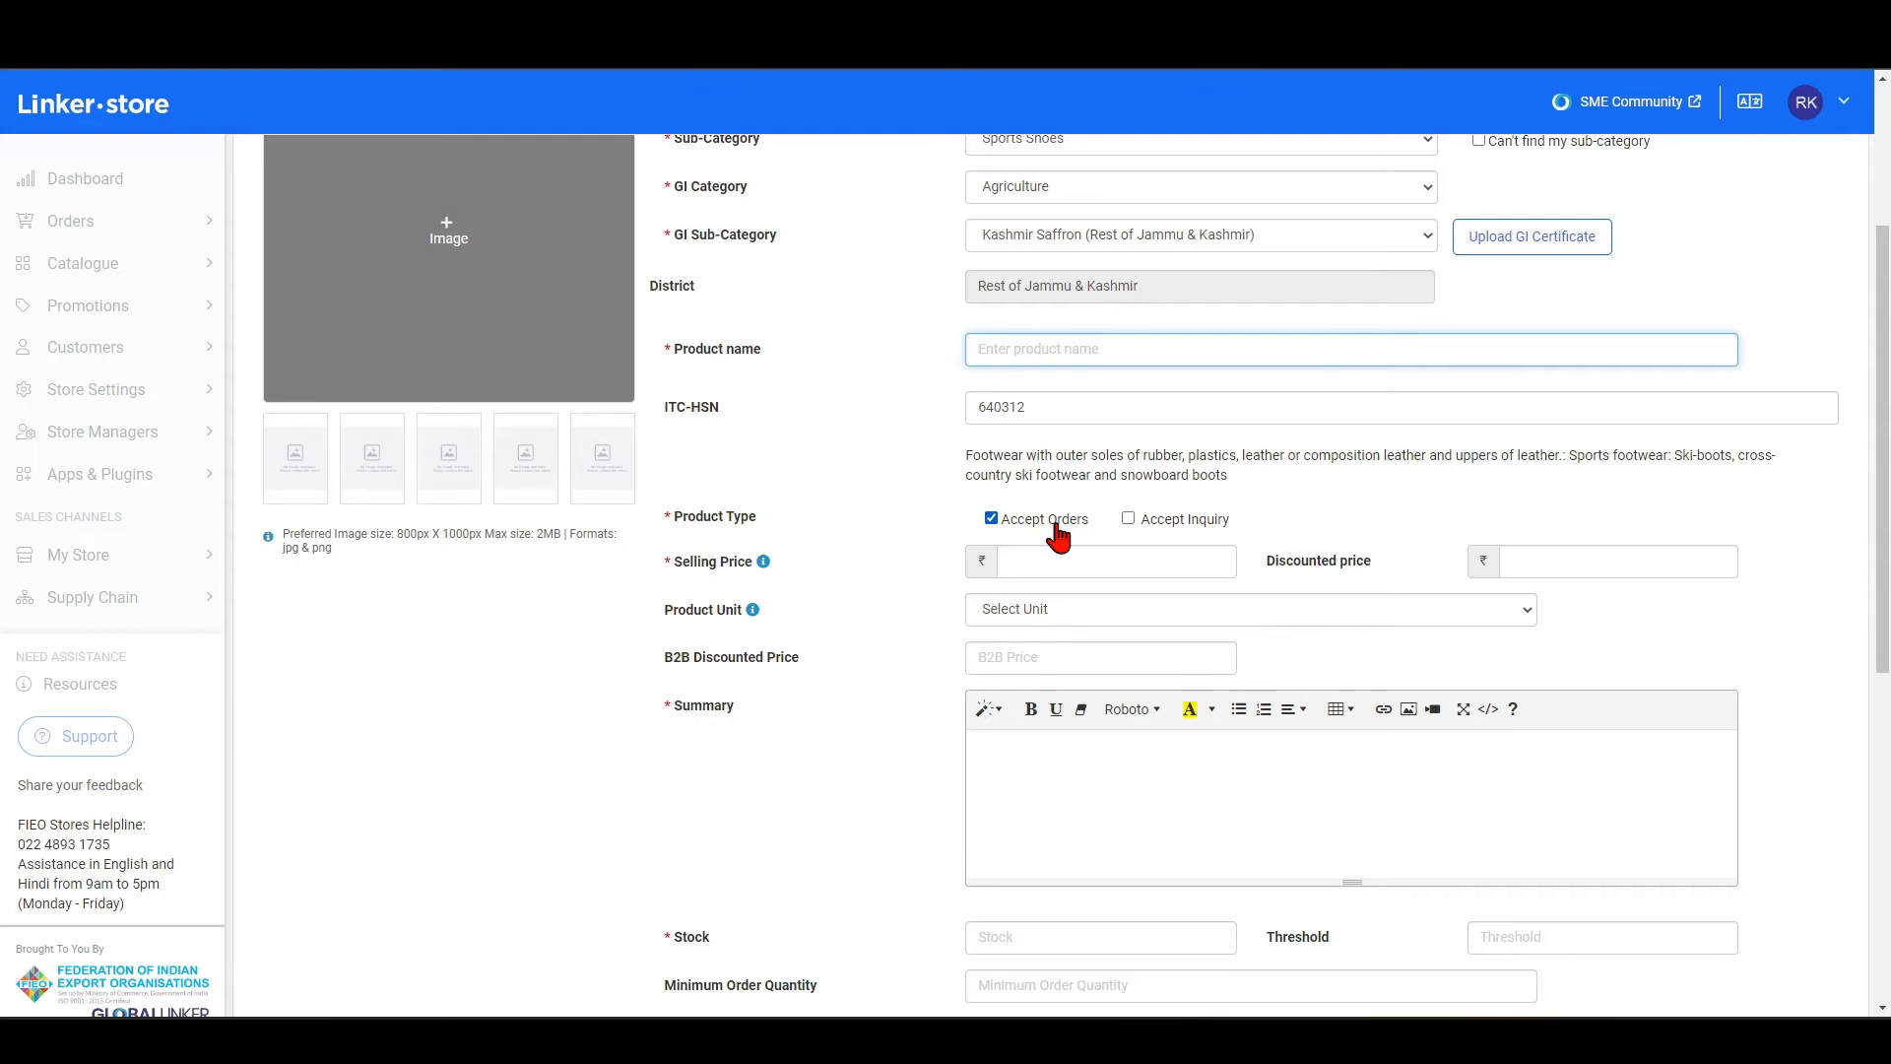
Try Accept Inquiry as the only product type, including its enquiry quantity and hidden price options, and restore Accept Orders.
click(1150, 521)
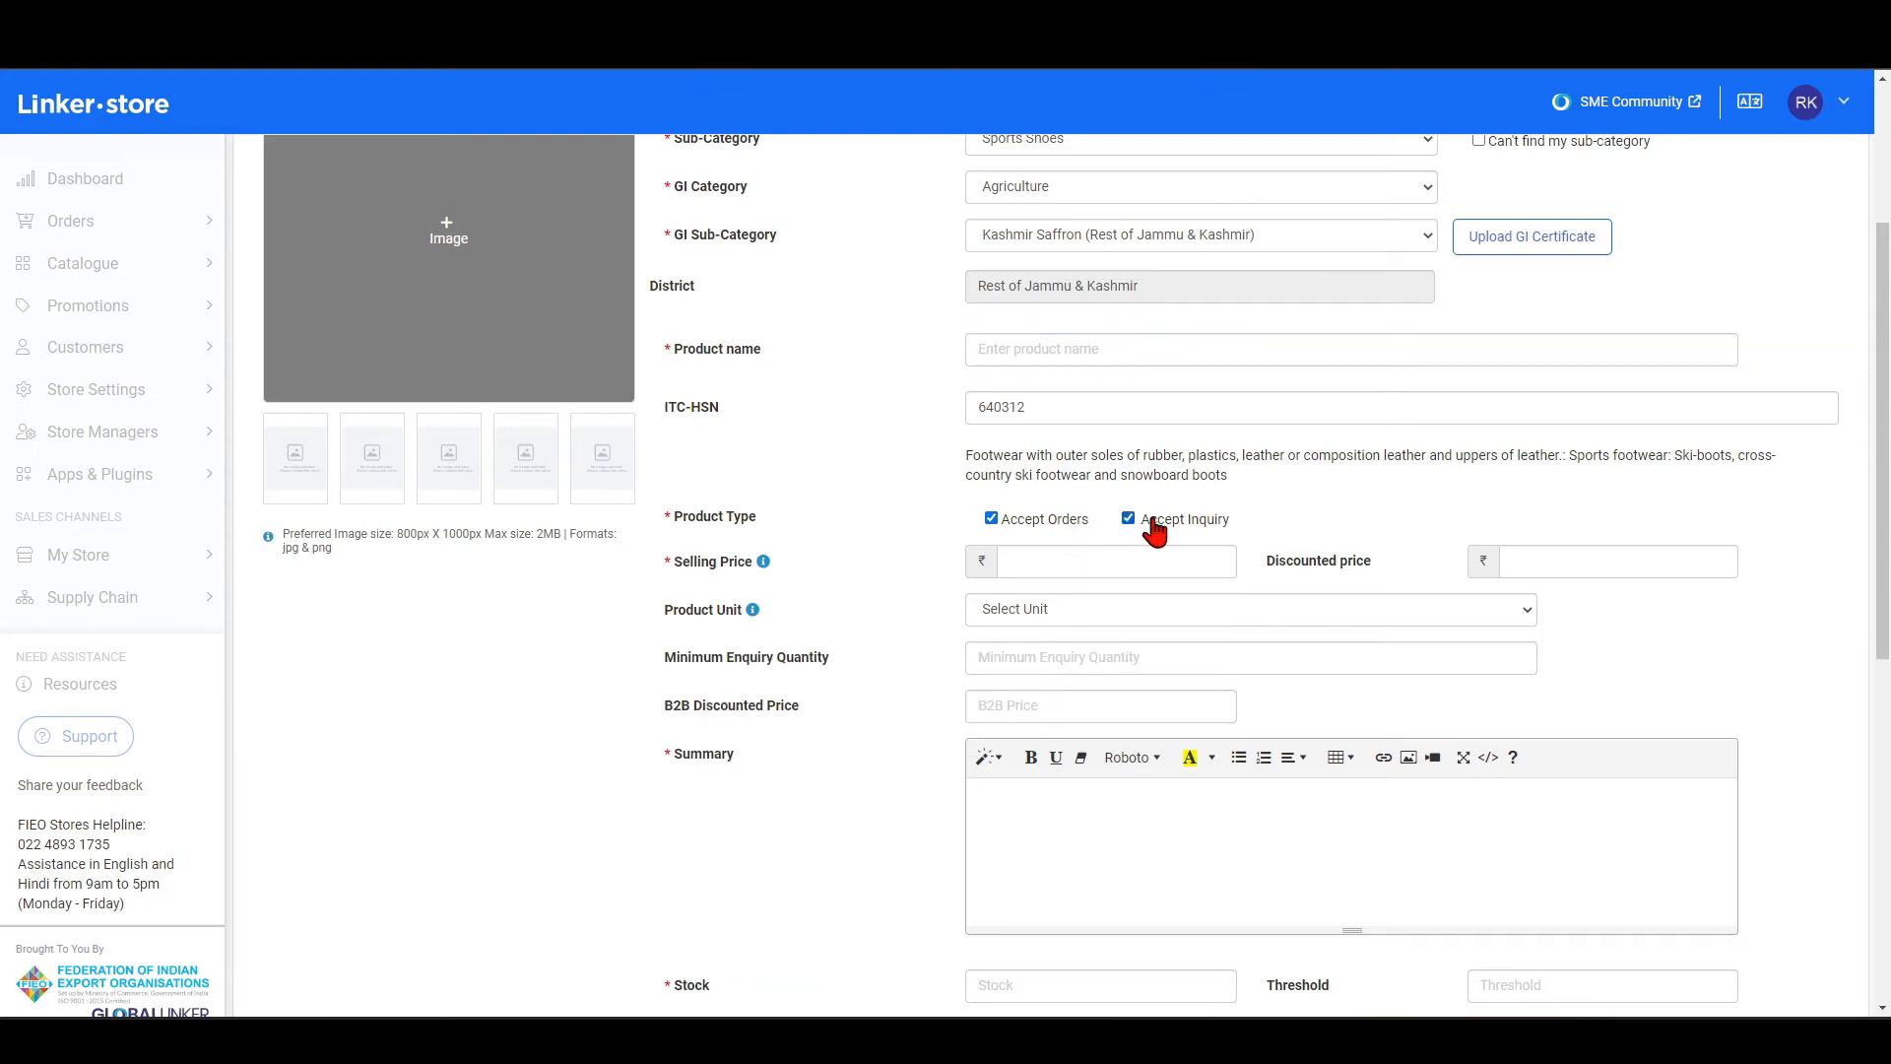
click(1060, 522)
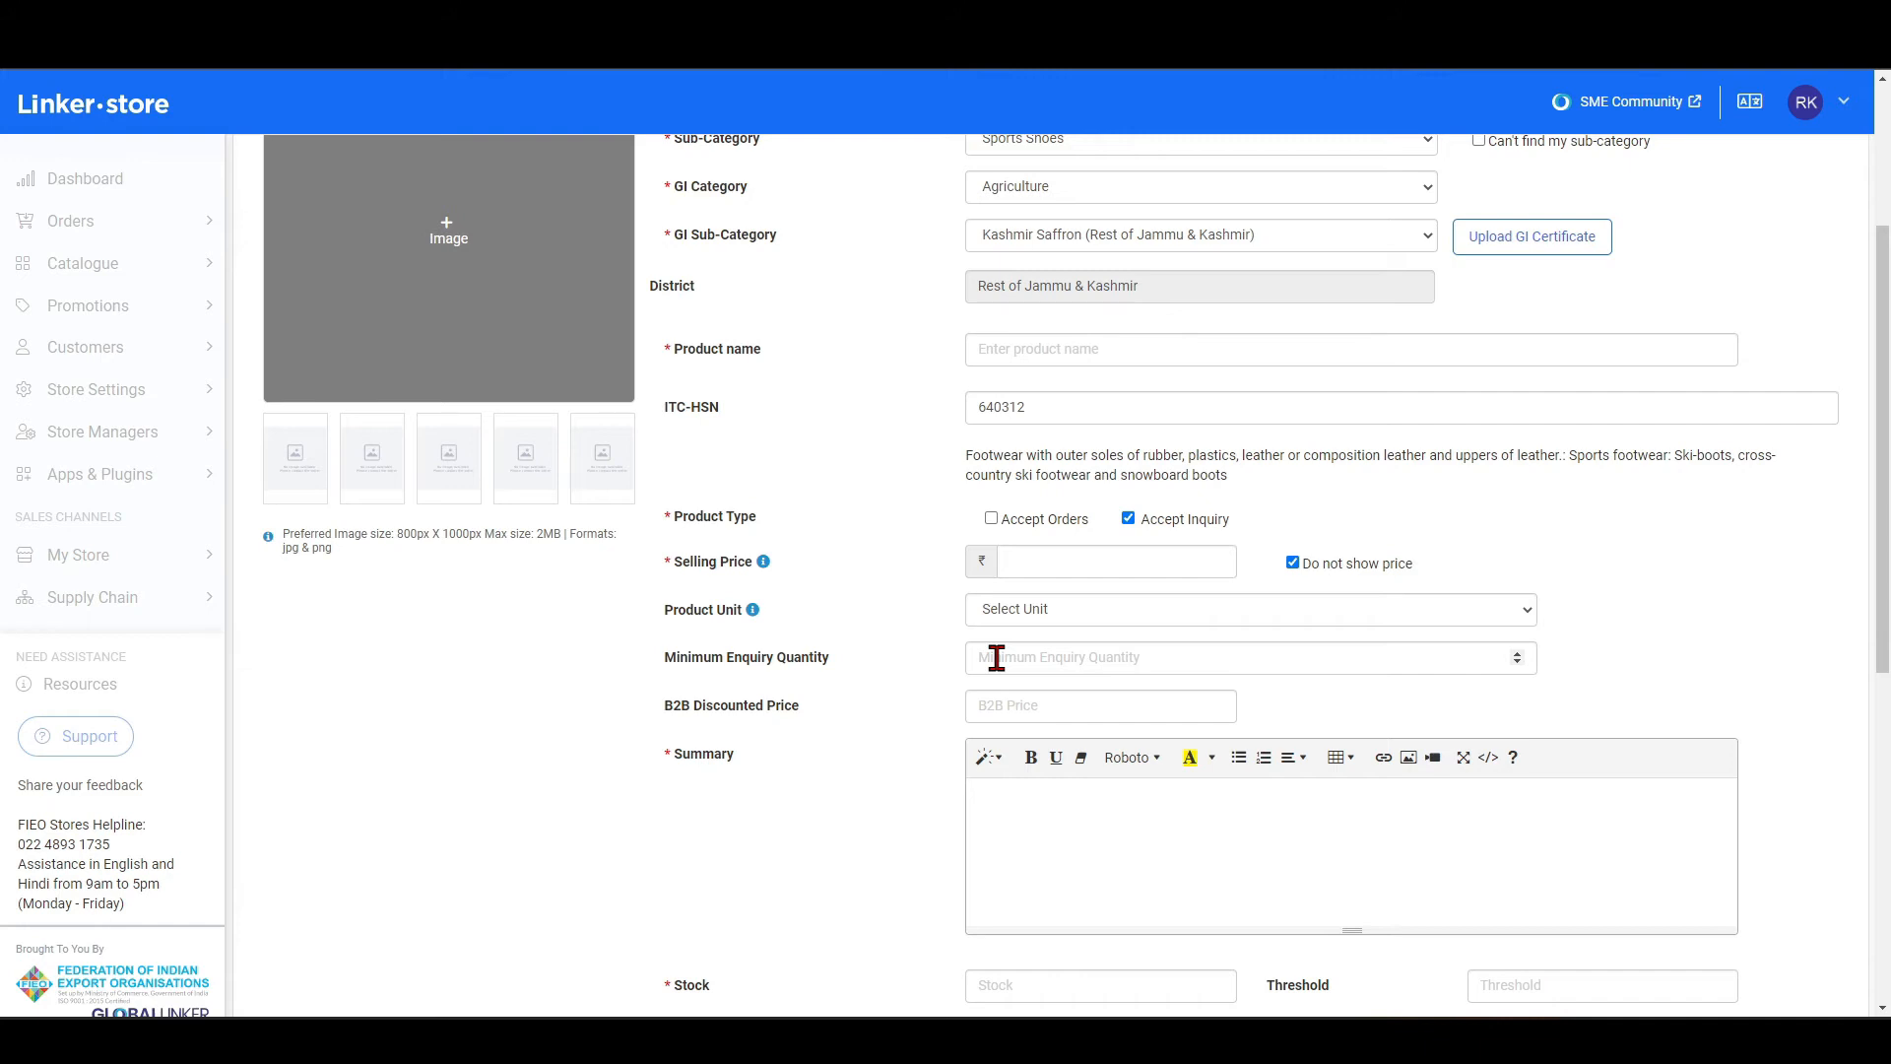
click(1024, 522)
click(1128, 519)
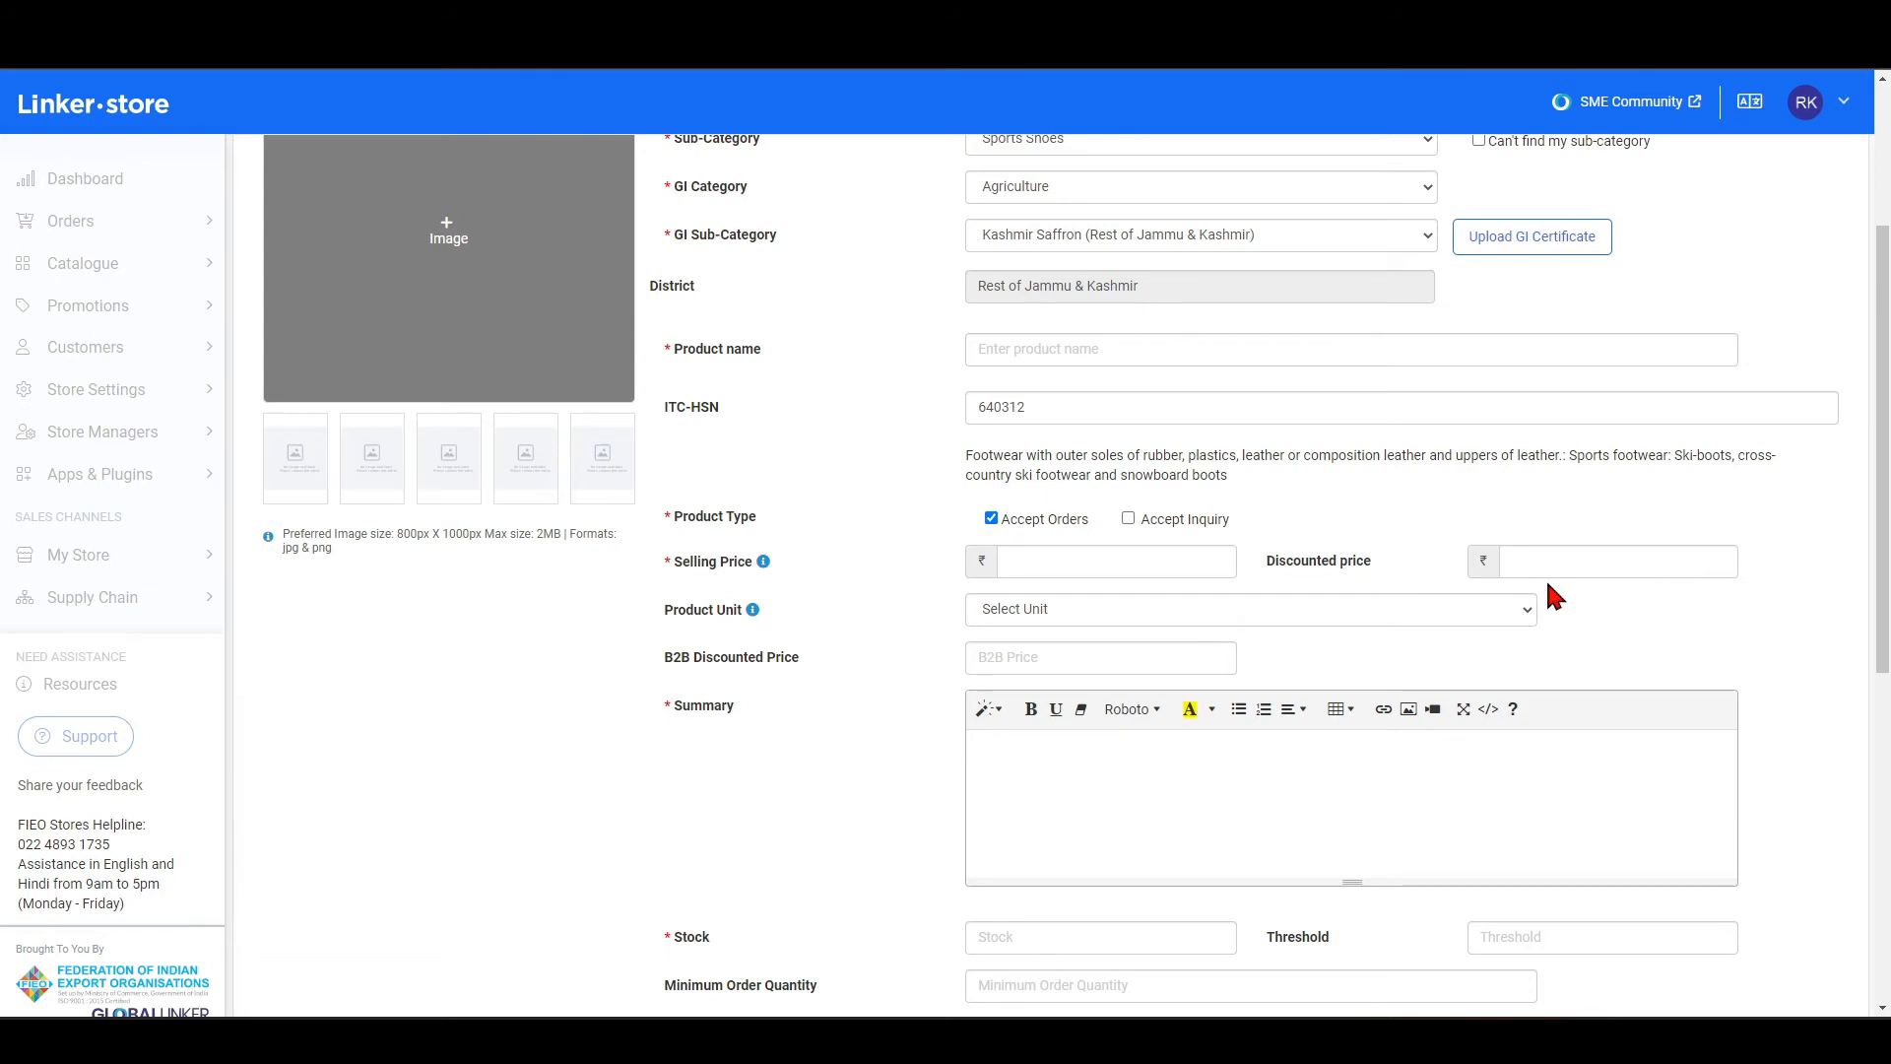
Look through the available units for the Product Unit field without choosing one.
click(1023, 620)
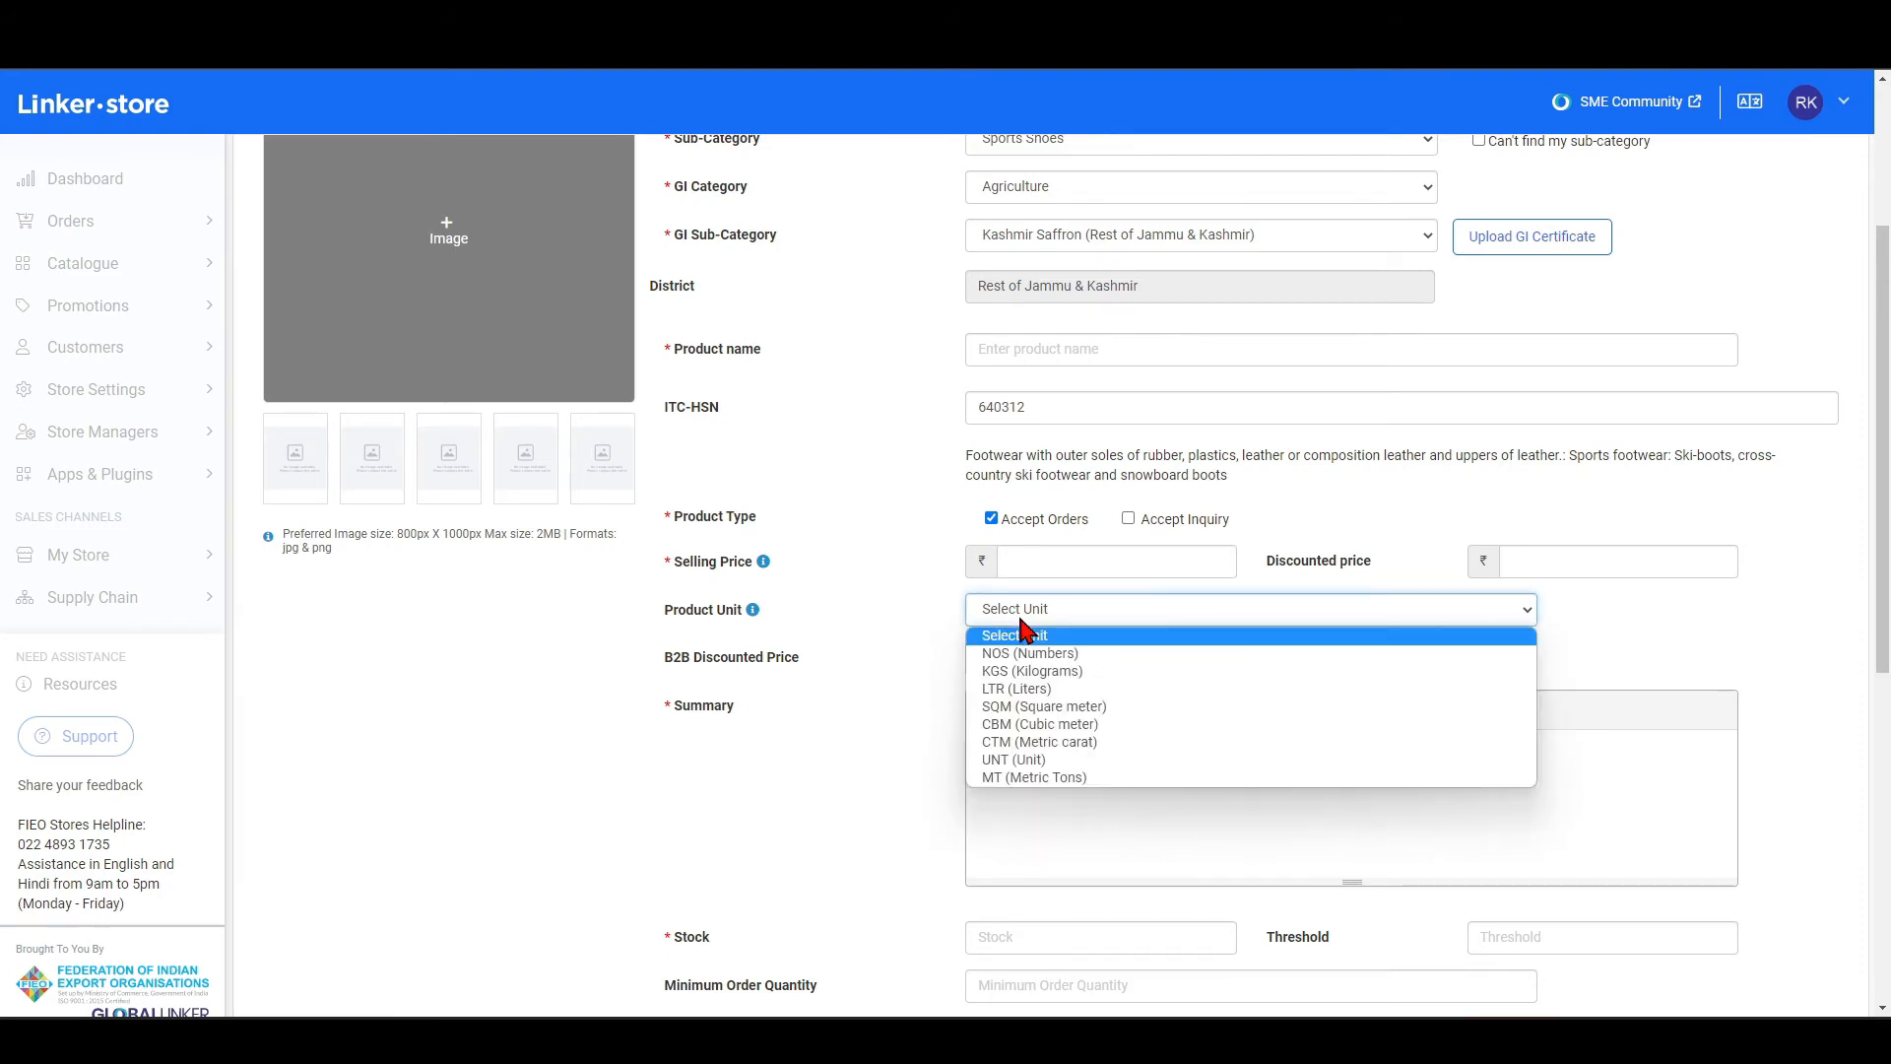
click(901, 617)
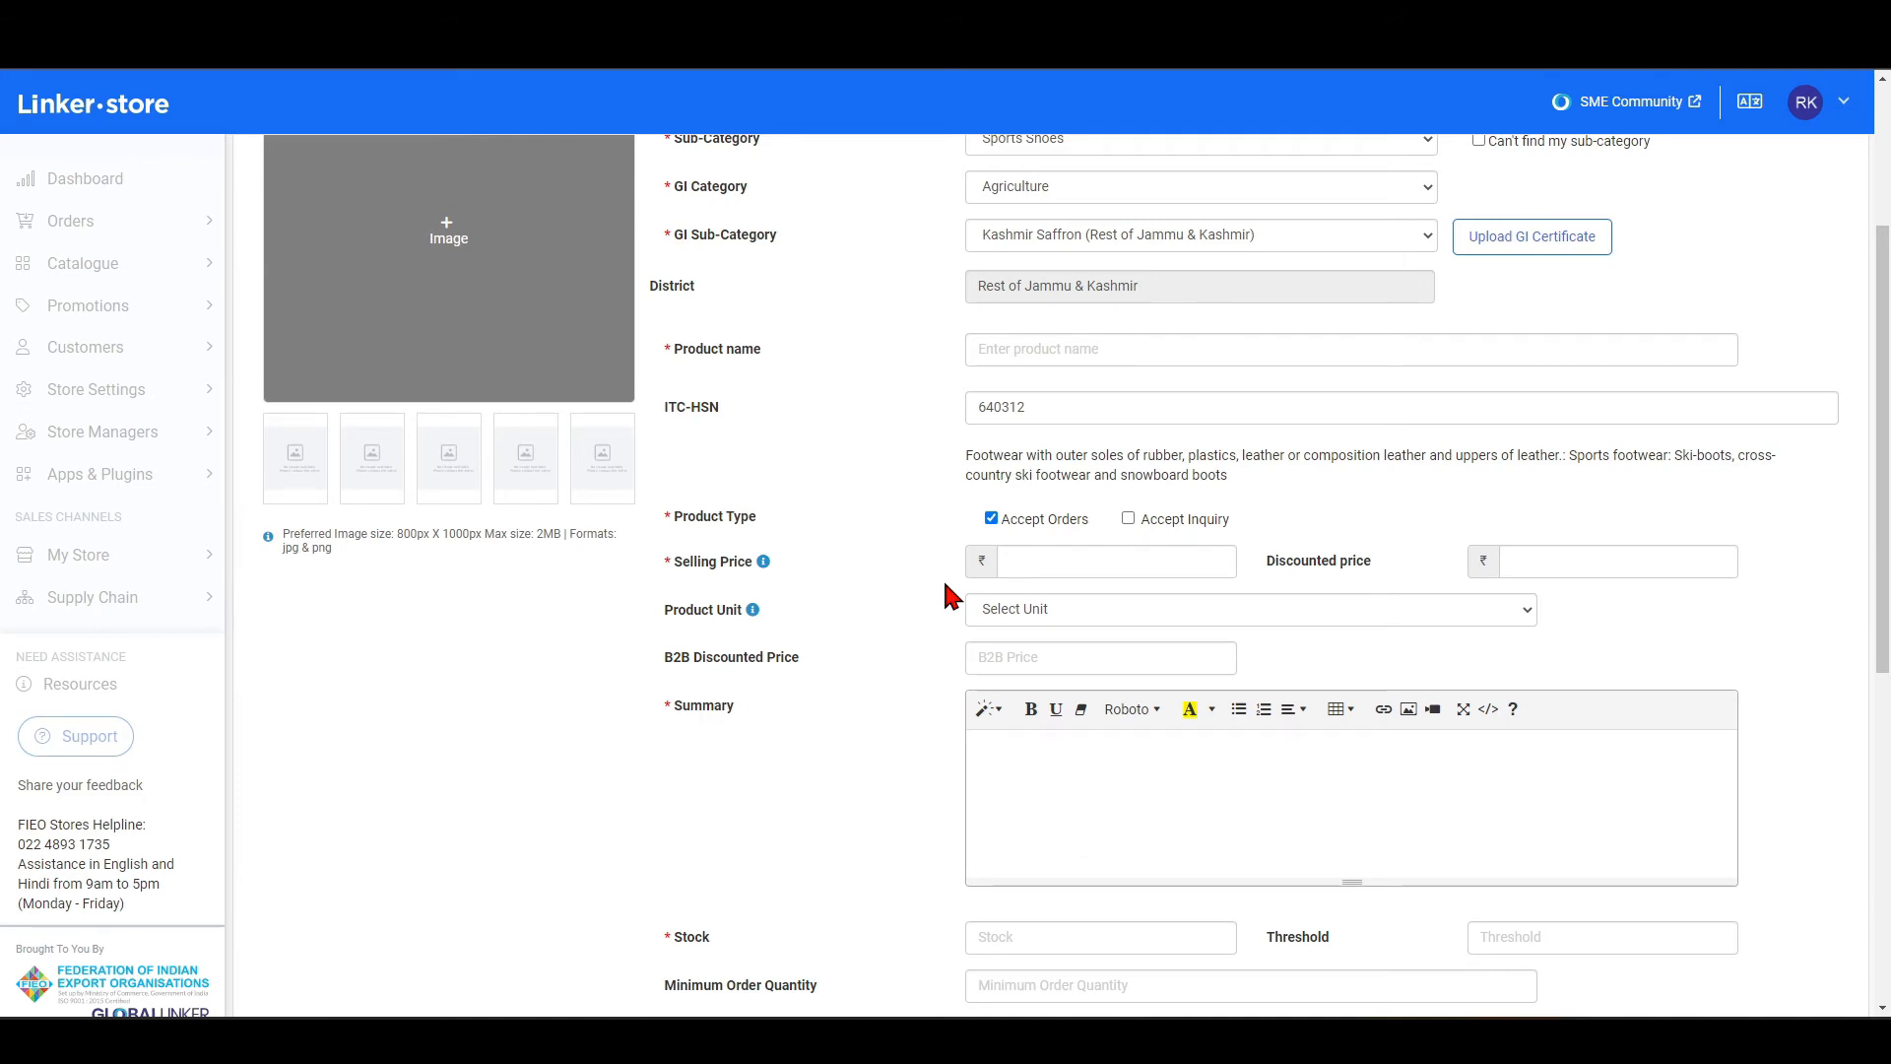
click(1038, 614)
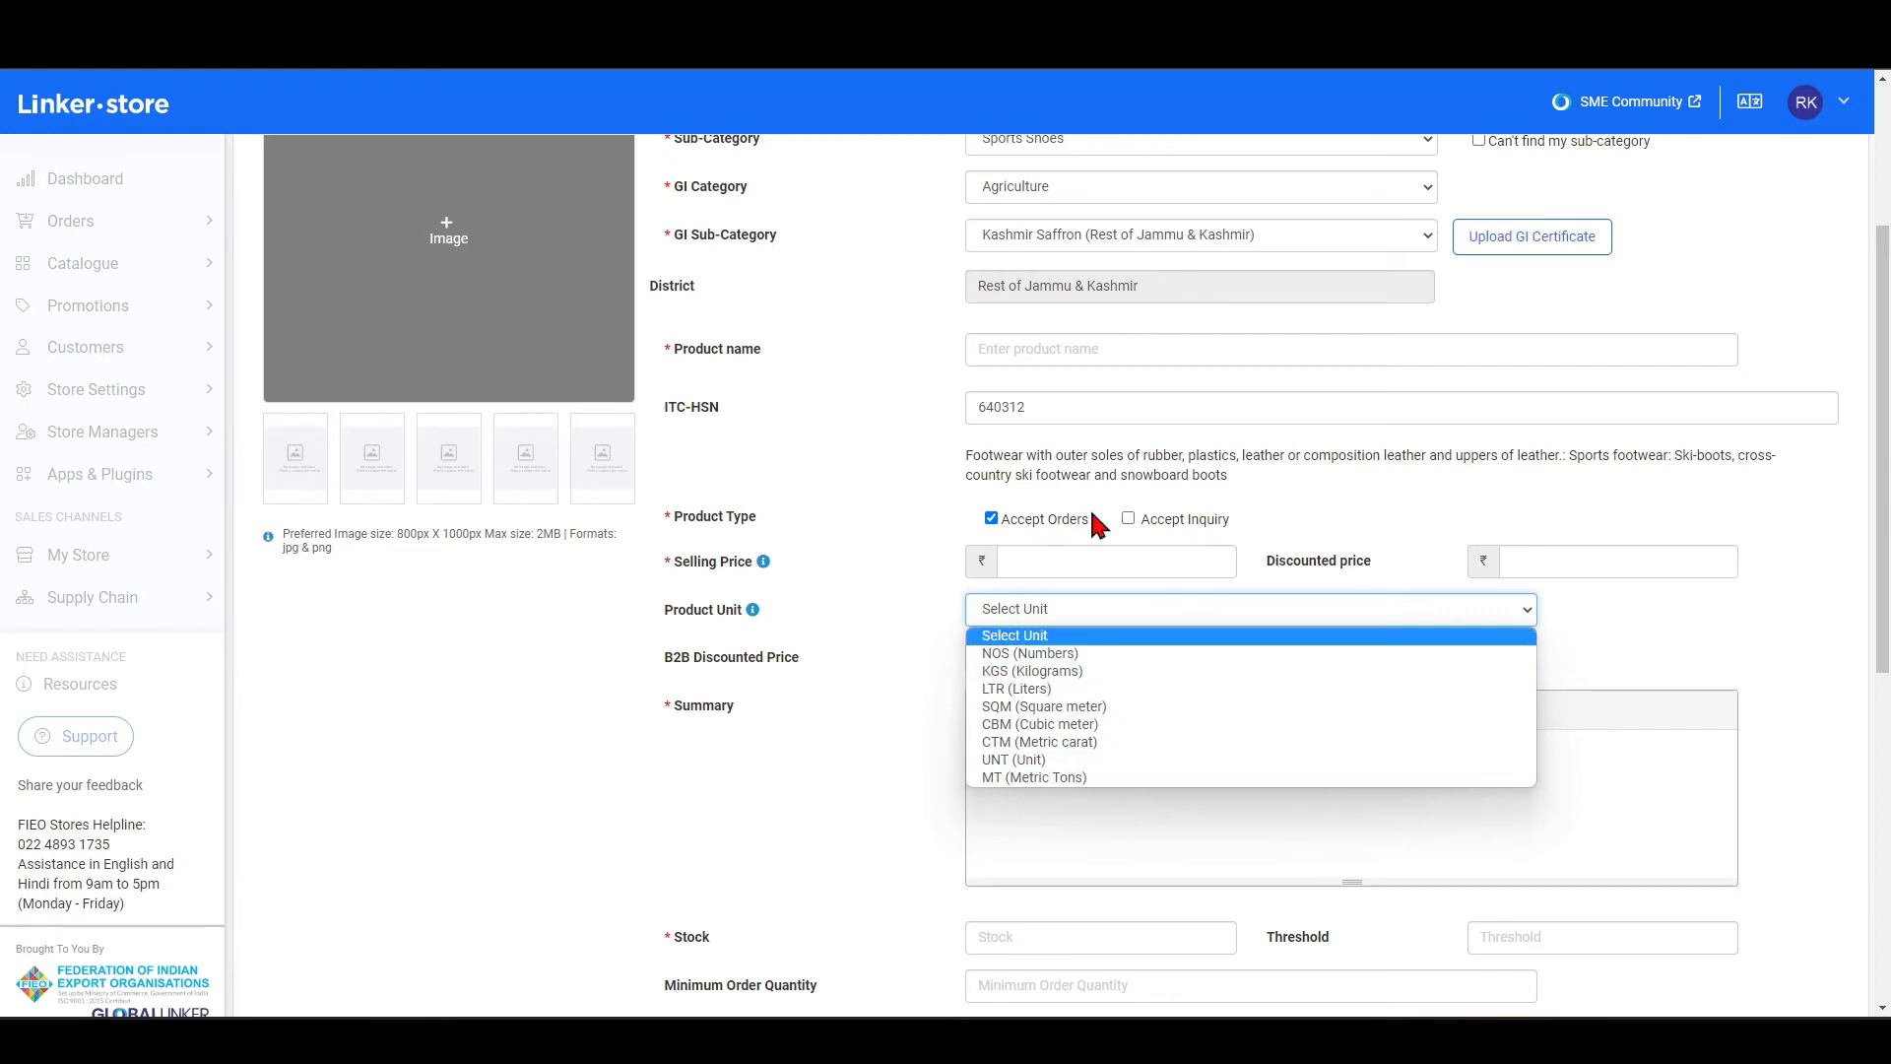
click(889, 650)
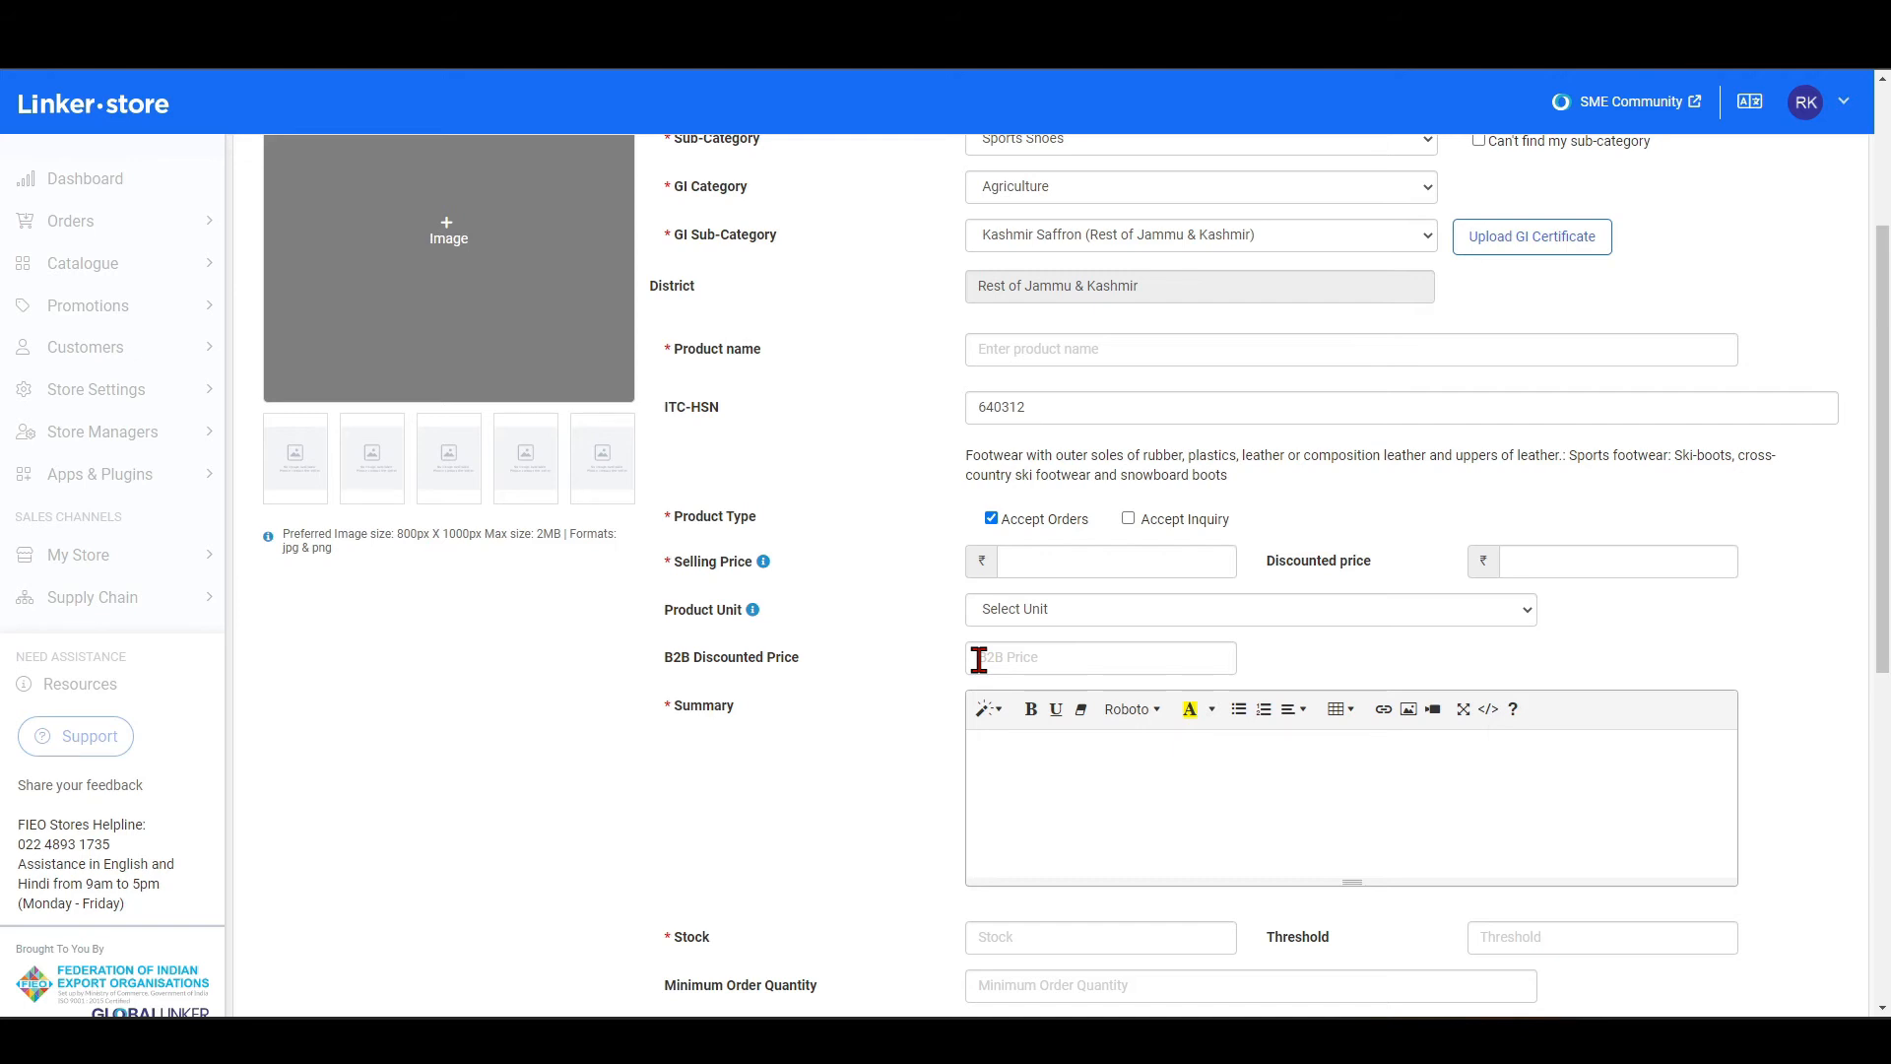
Set the product's stock threshold to 50.
scroll(980, 658, down, 2)
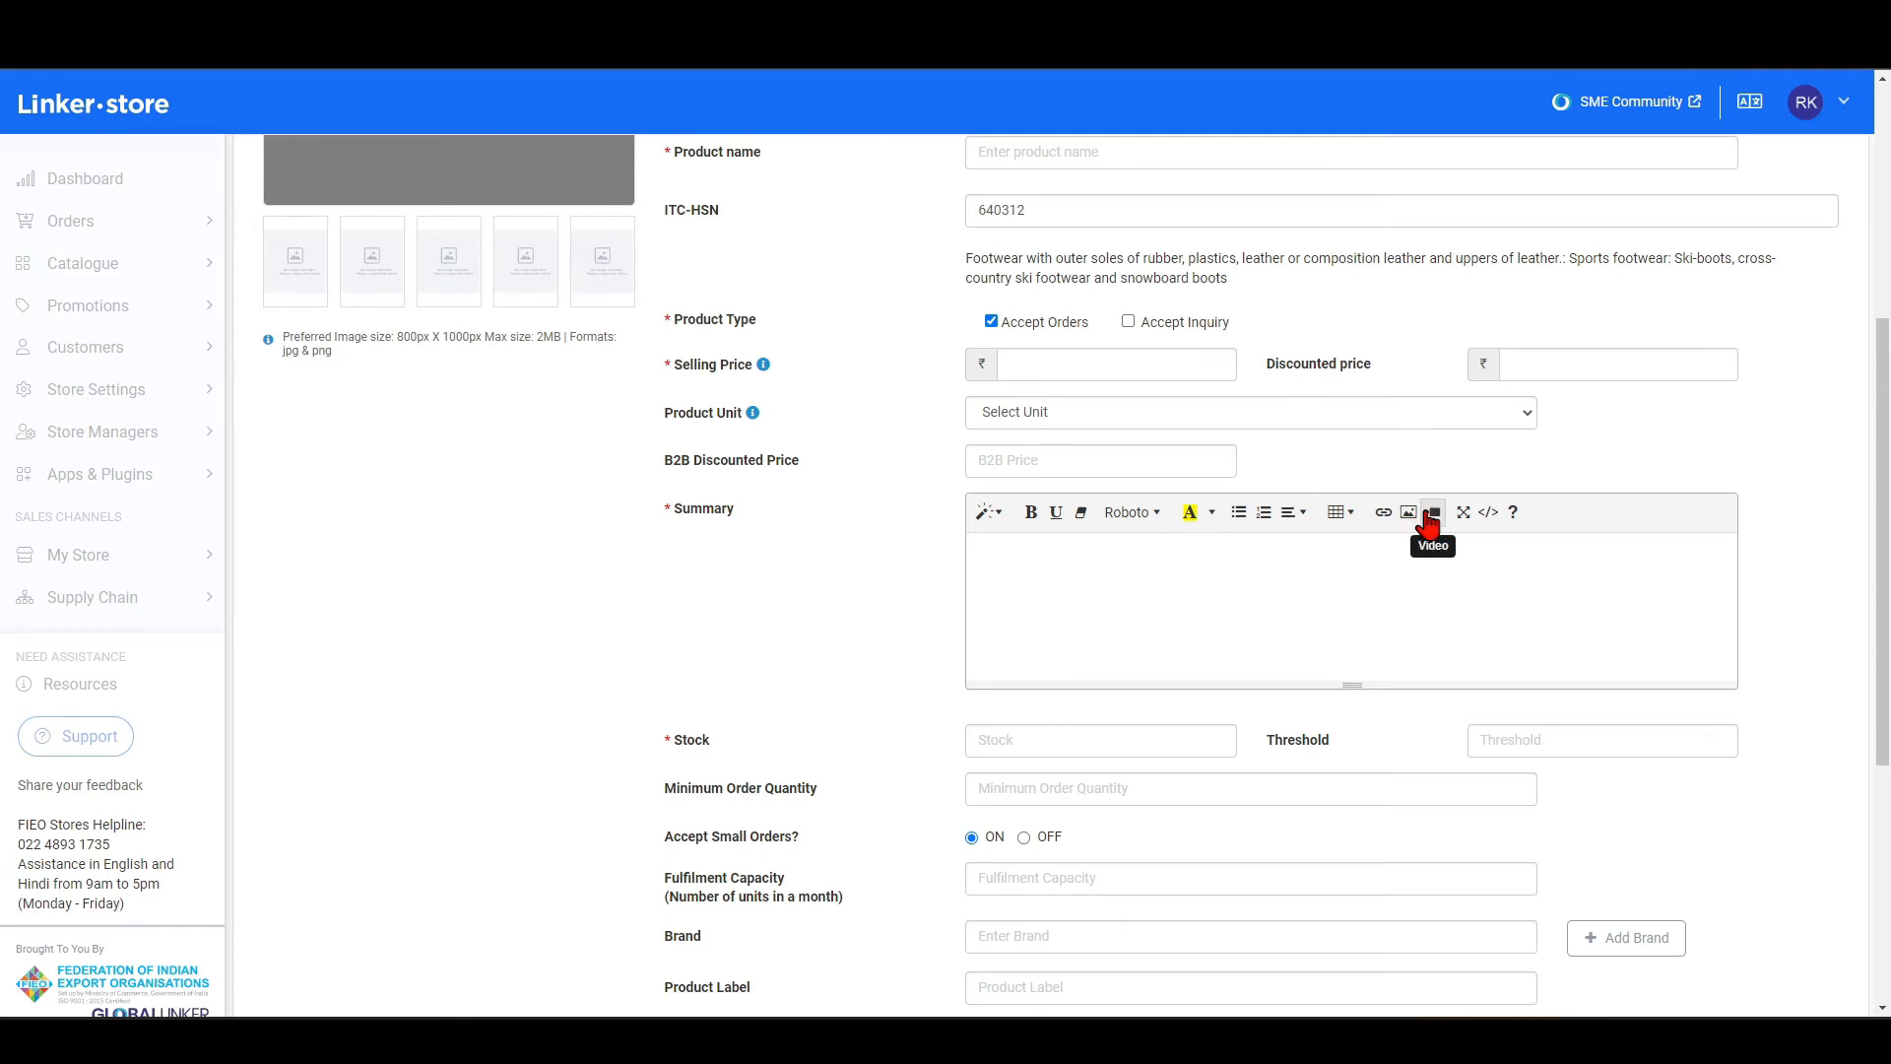
scroll(1430, 527, down, 2)
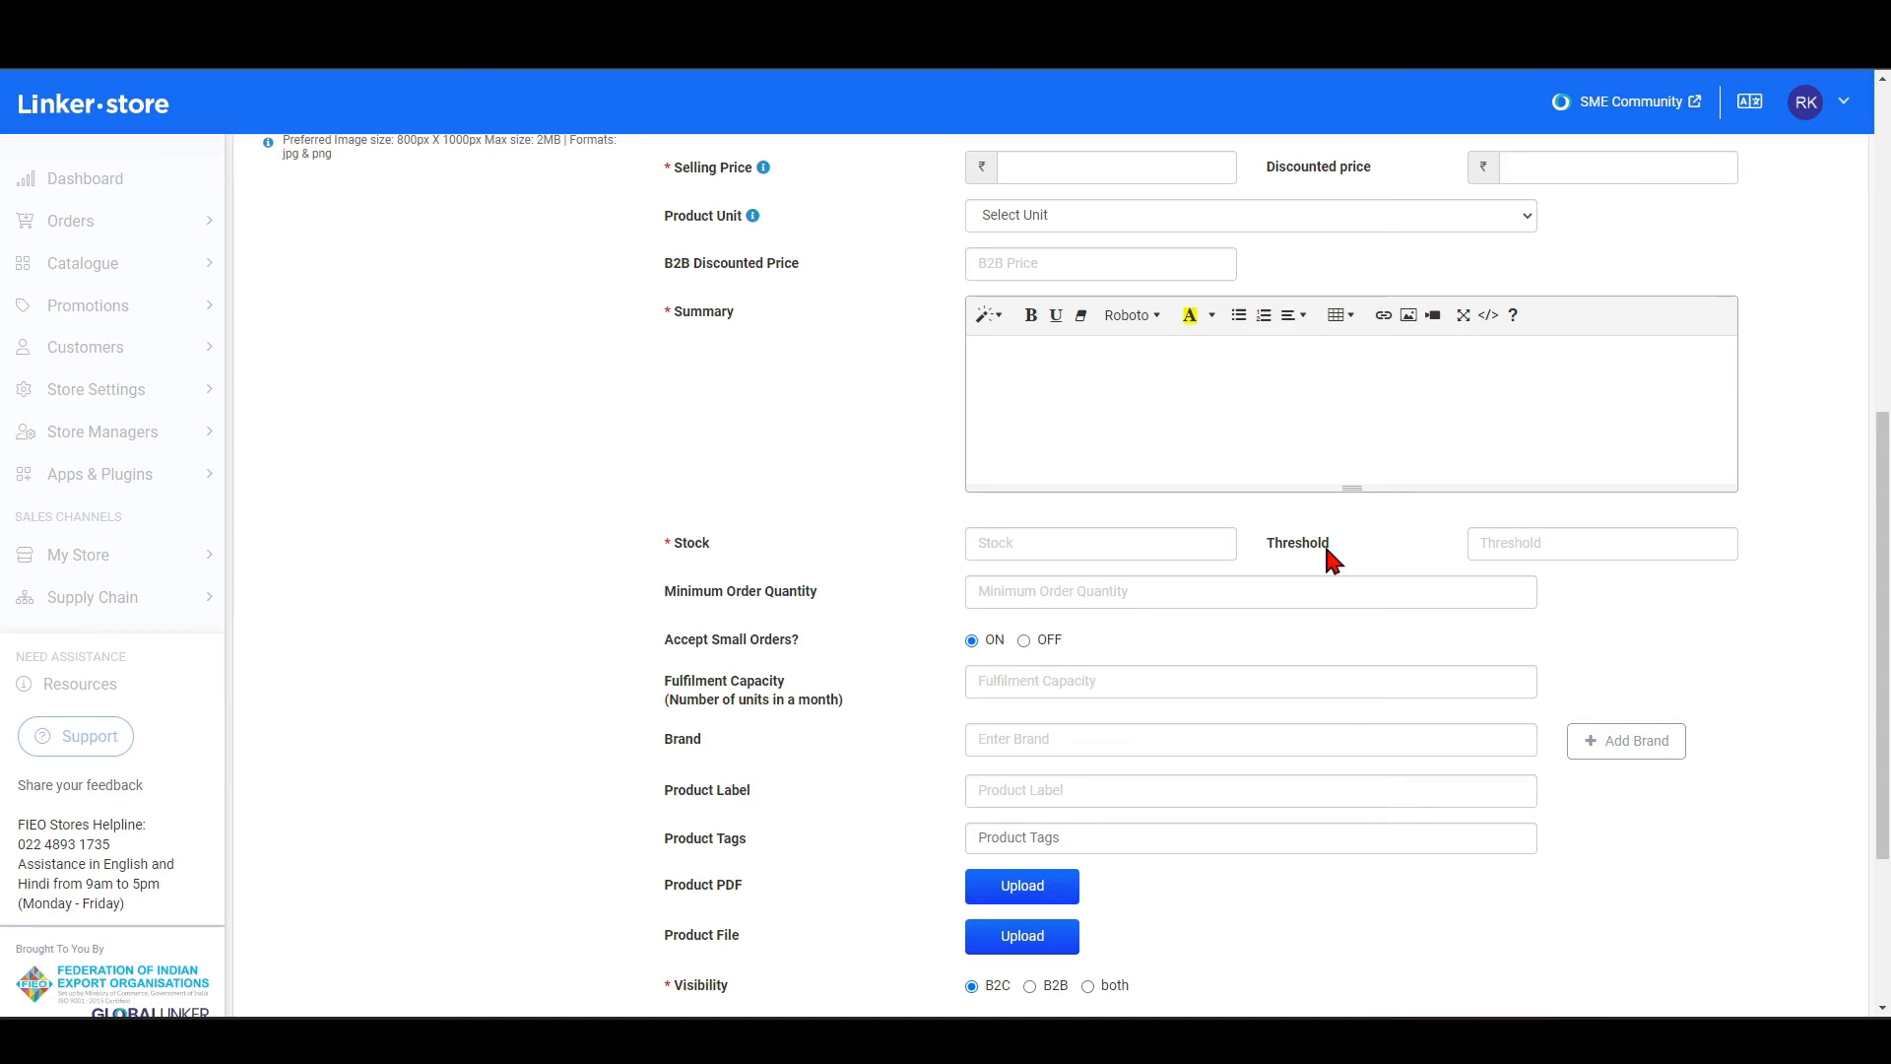
click(1491, 548)
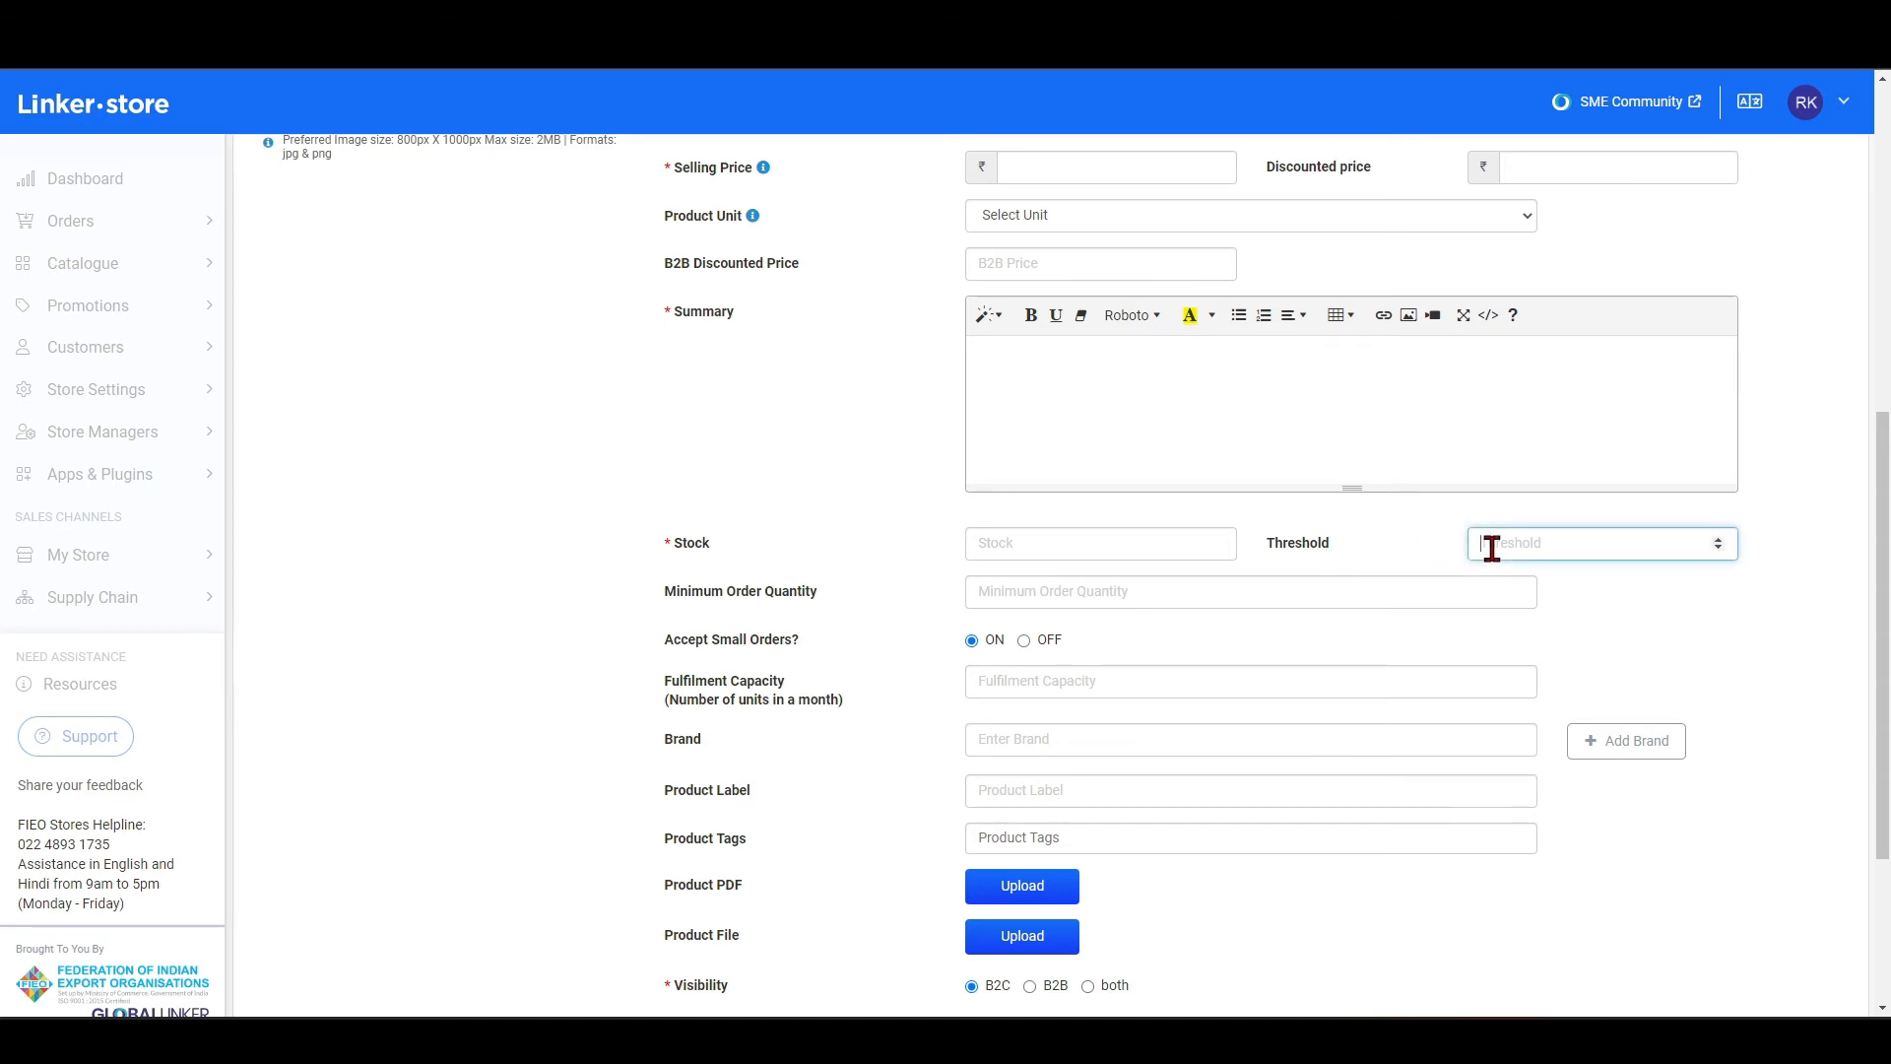
text(50)
Examine the Add Brand form with its brand name and image fields, and close it without adding a brand.
scroll(767, 609, down, 2)
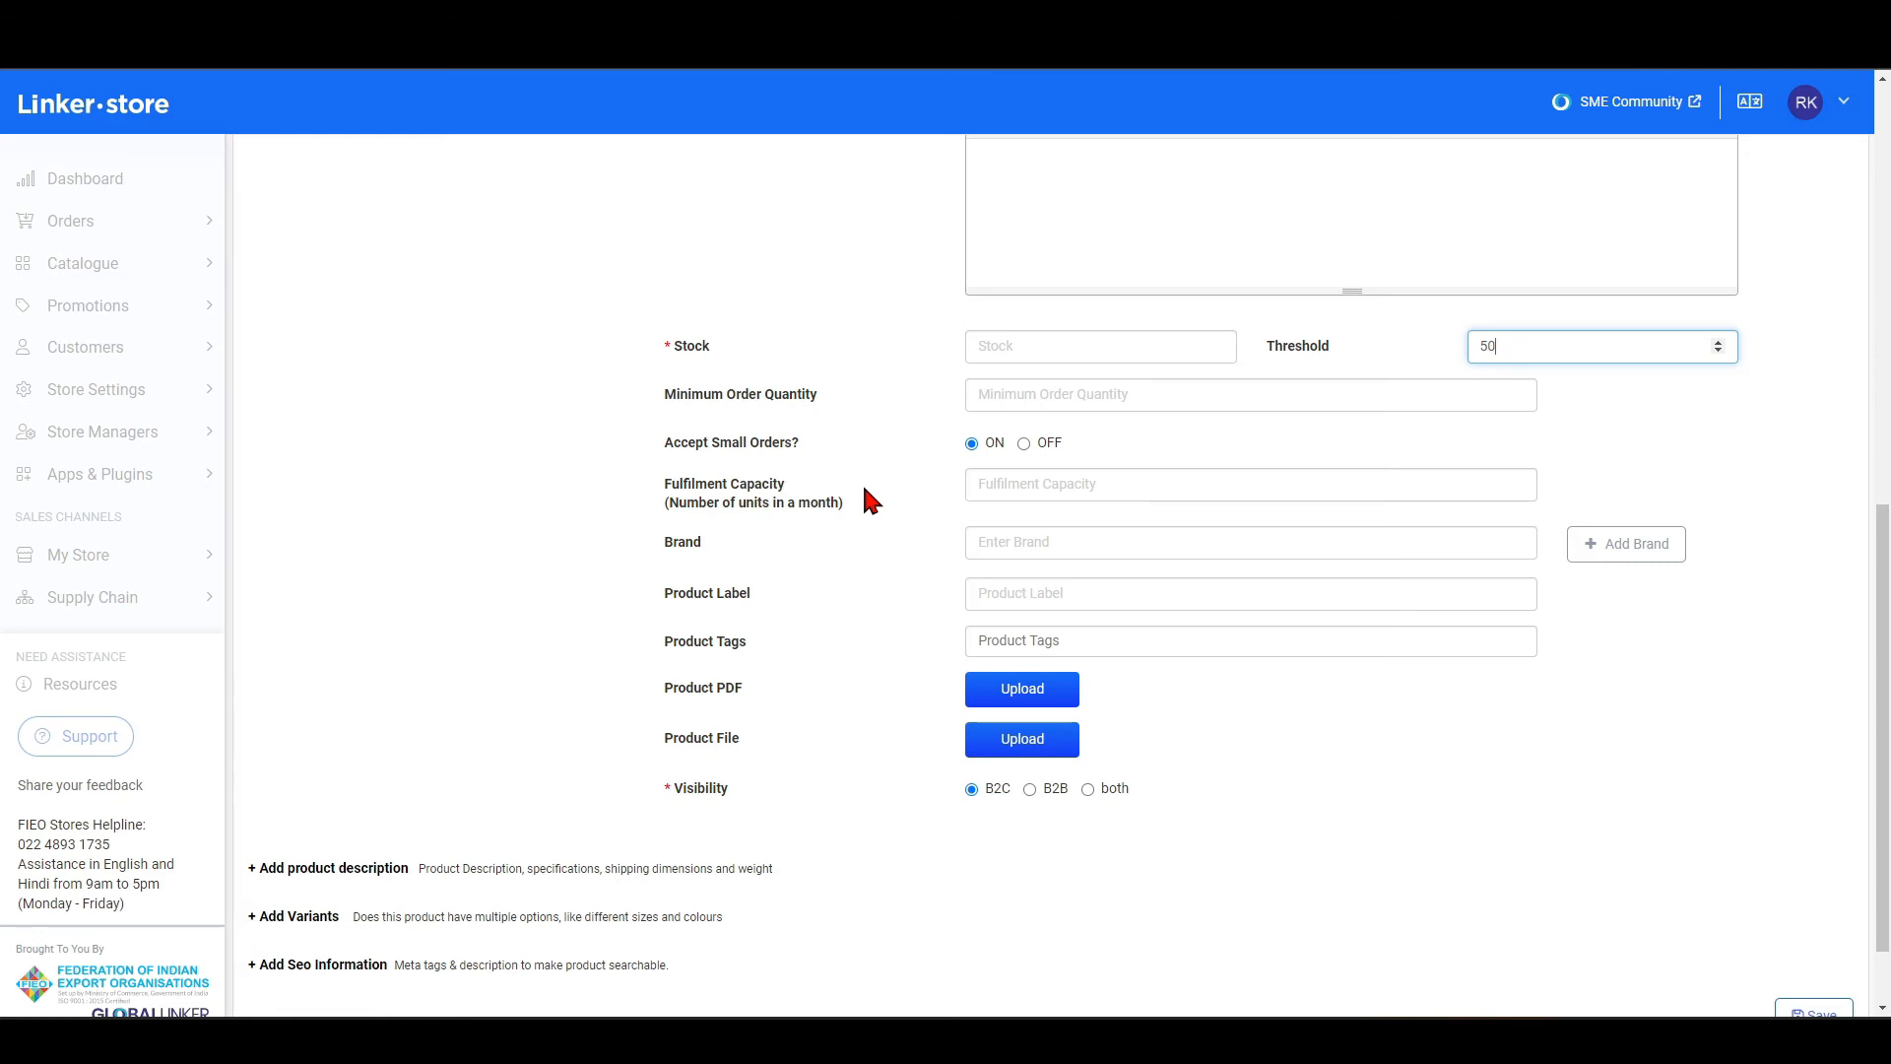
scroll(881, 493, down, 1)
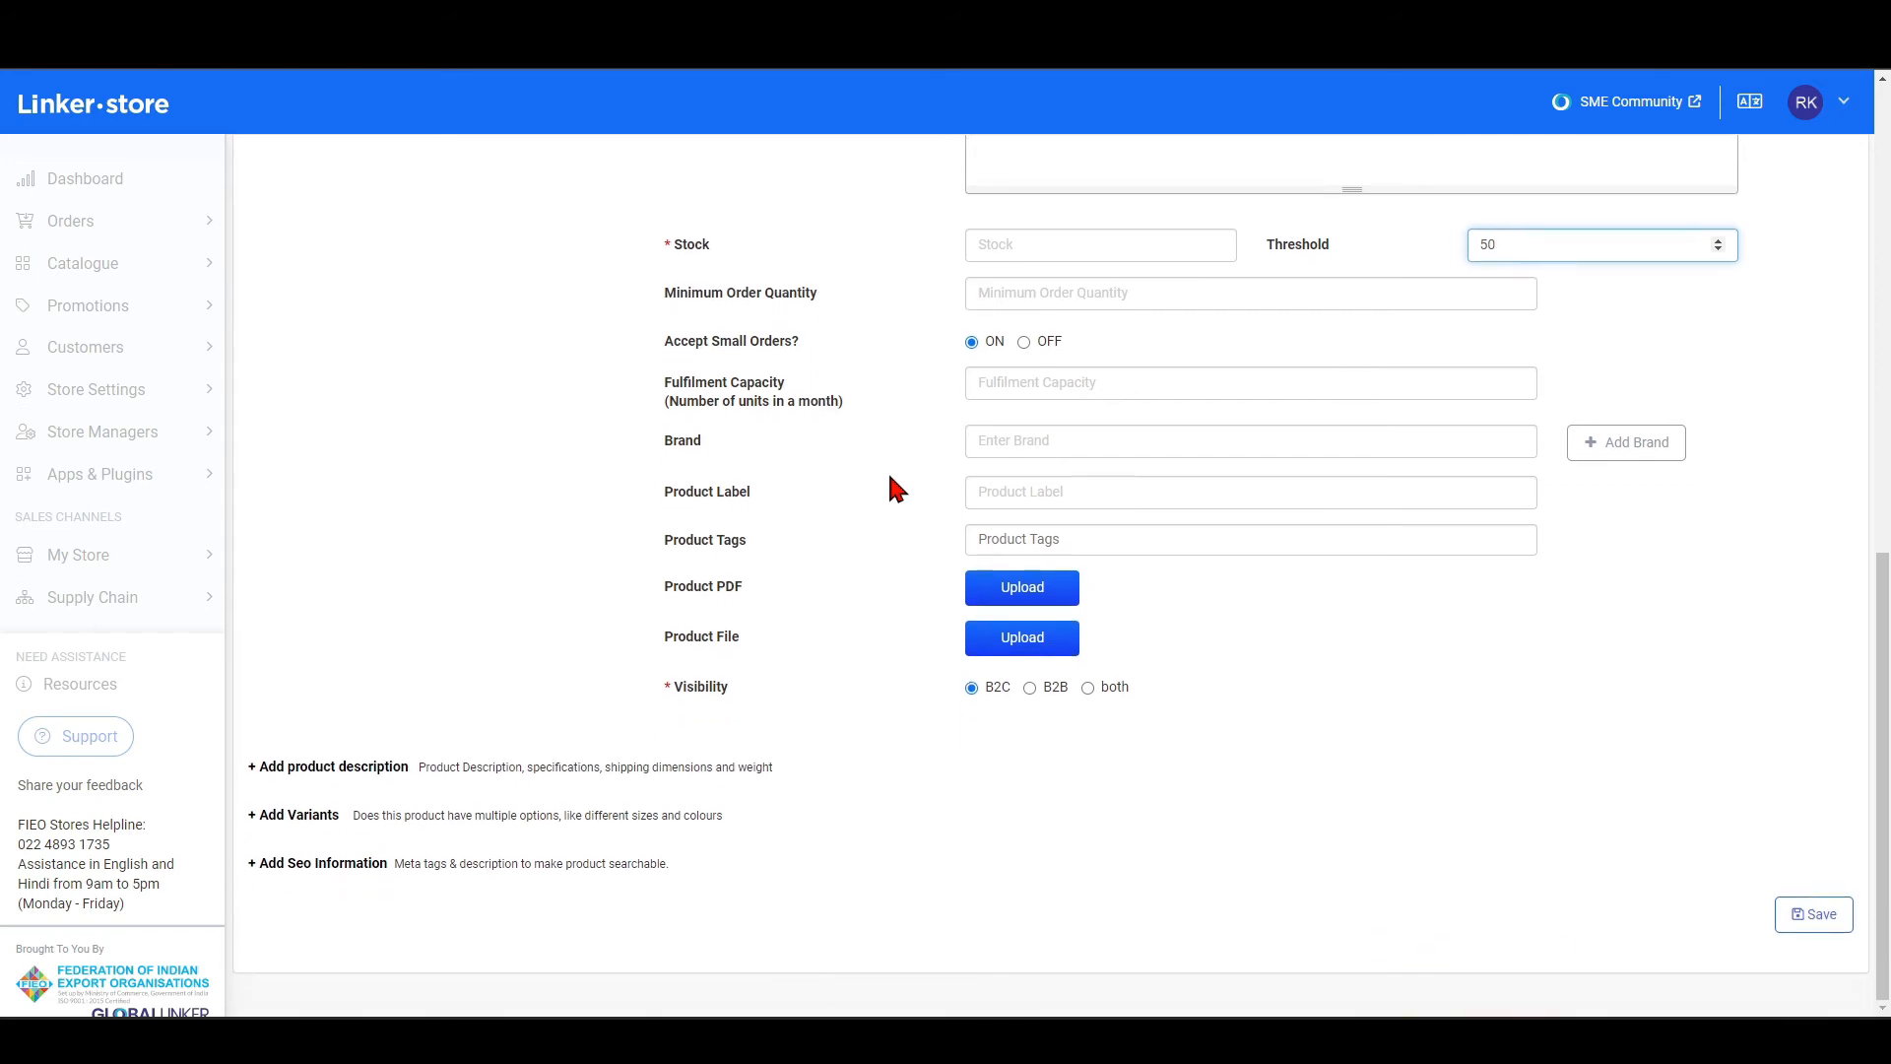
click(1575, 443)
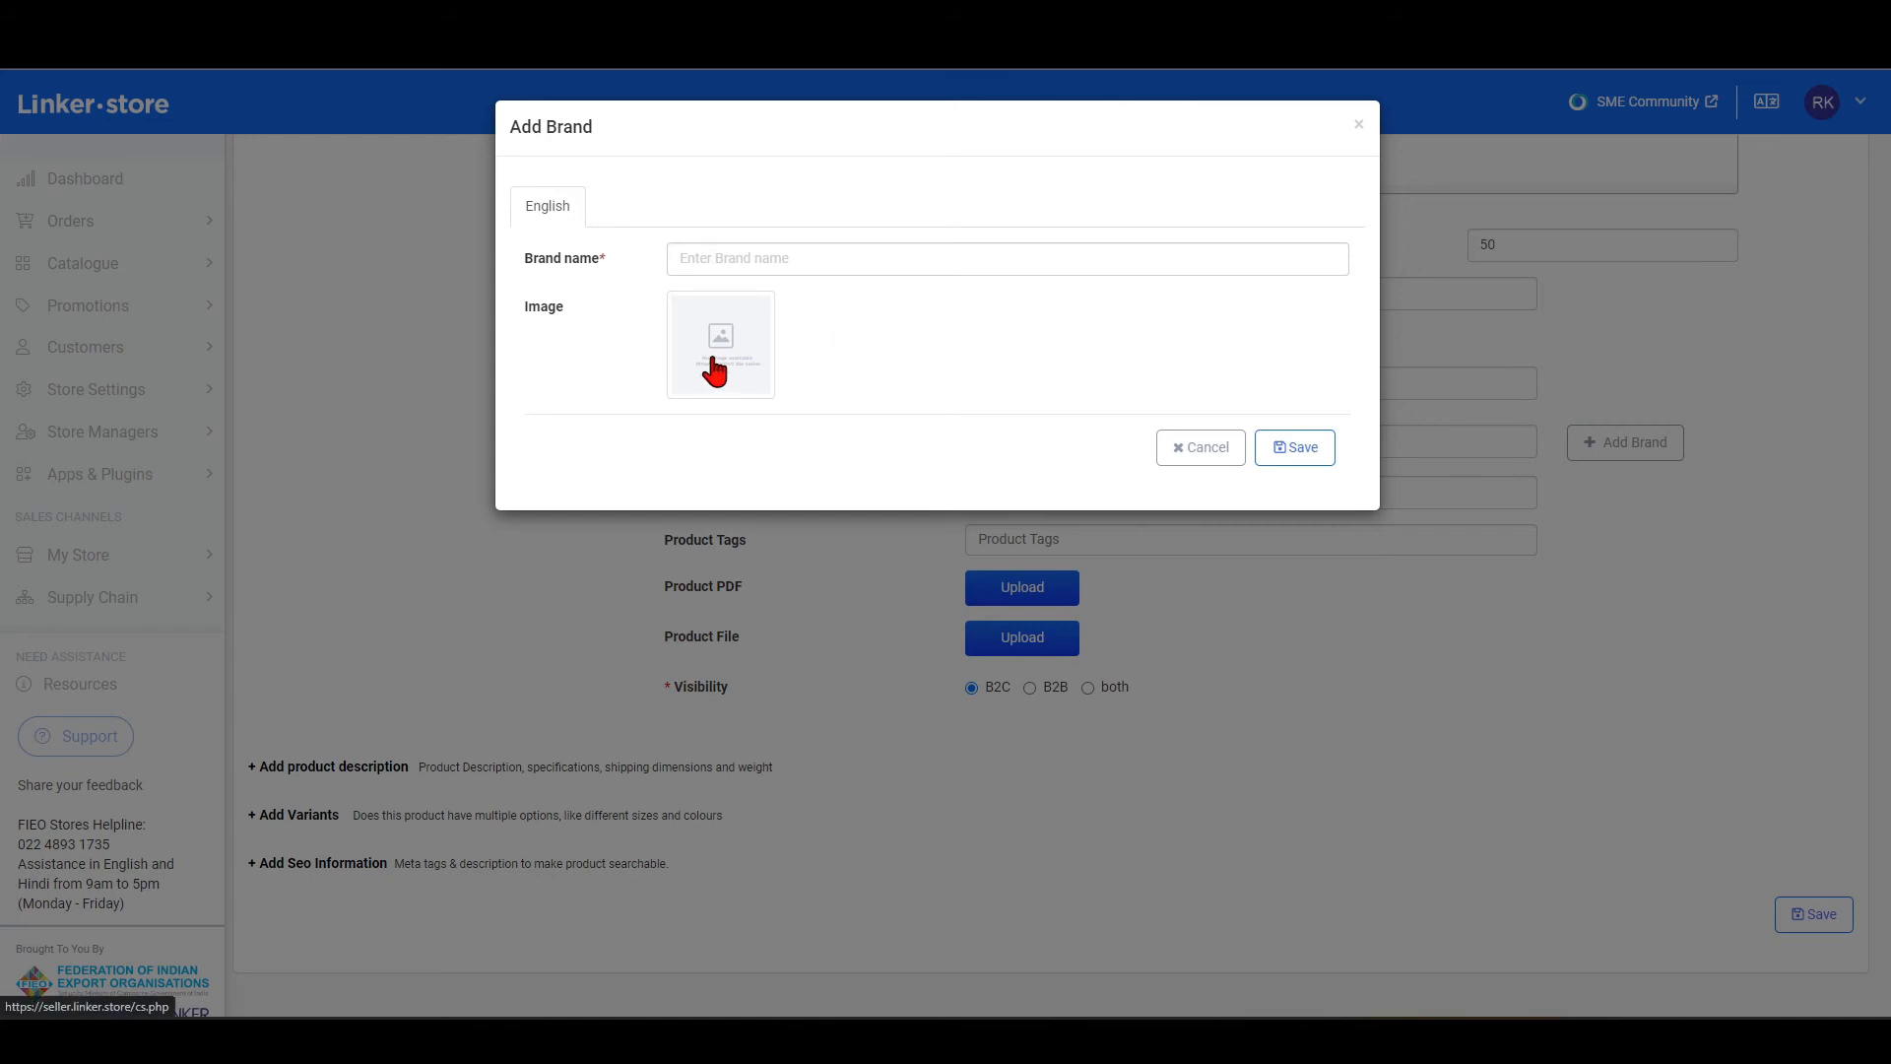
click(1358, 124)
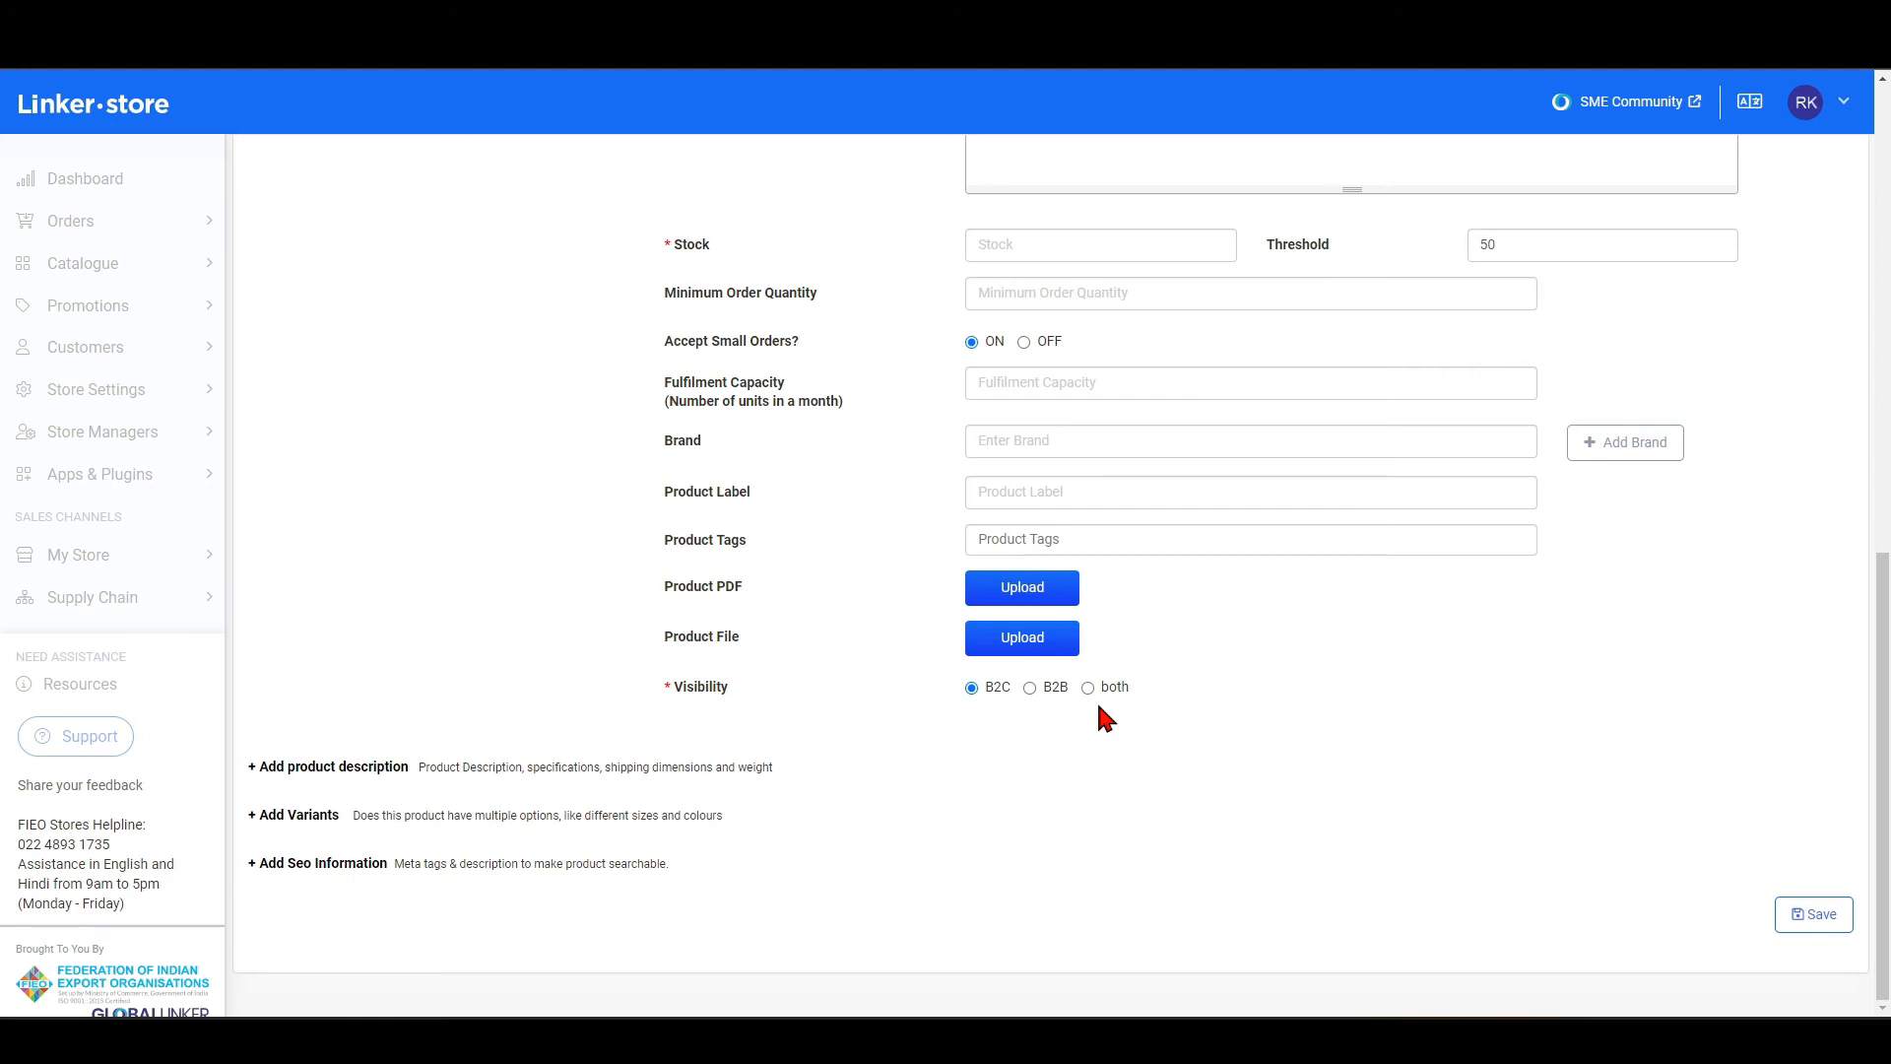
Expand the product description section and compare it with the Summary field, reviewing the dimensions and weight fields.
click(331, 767)
scroll(335, 522, down, 4)
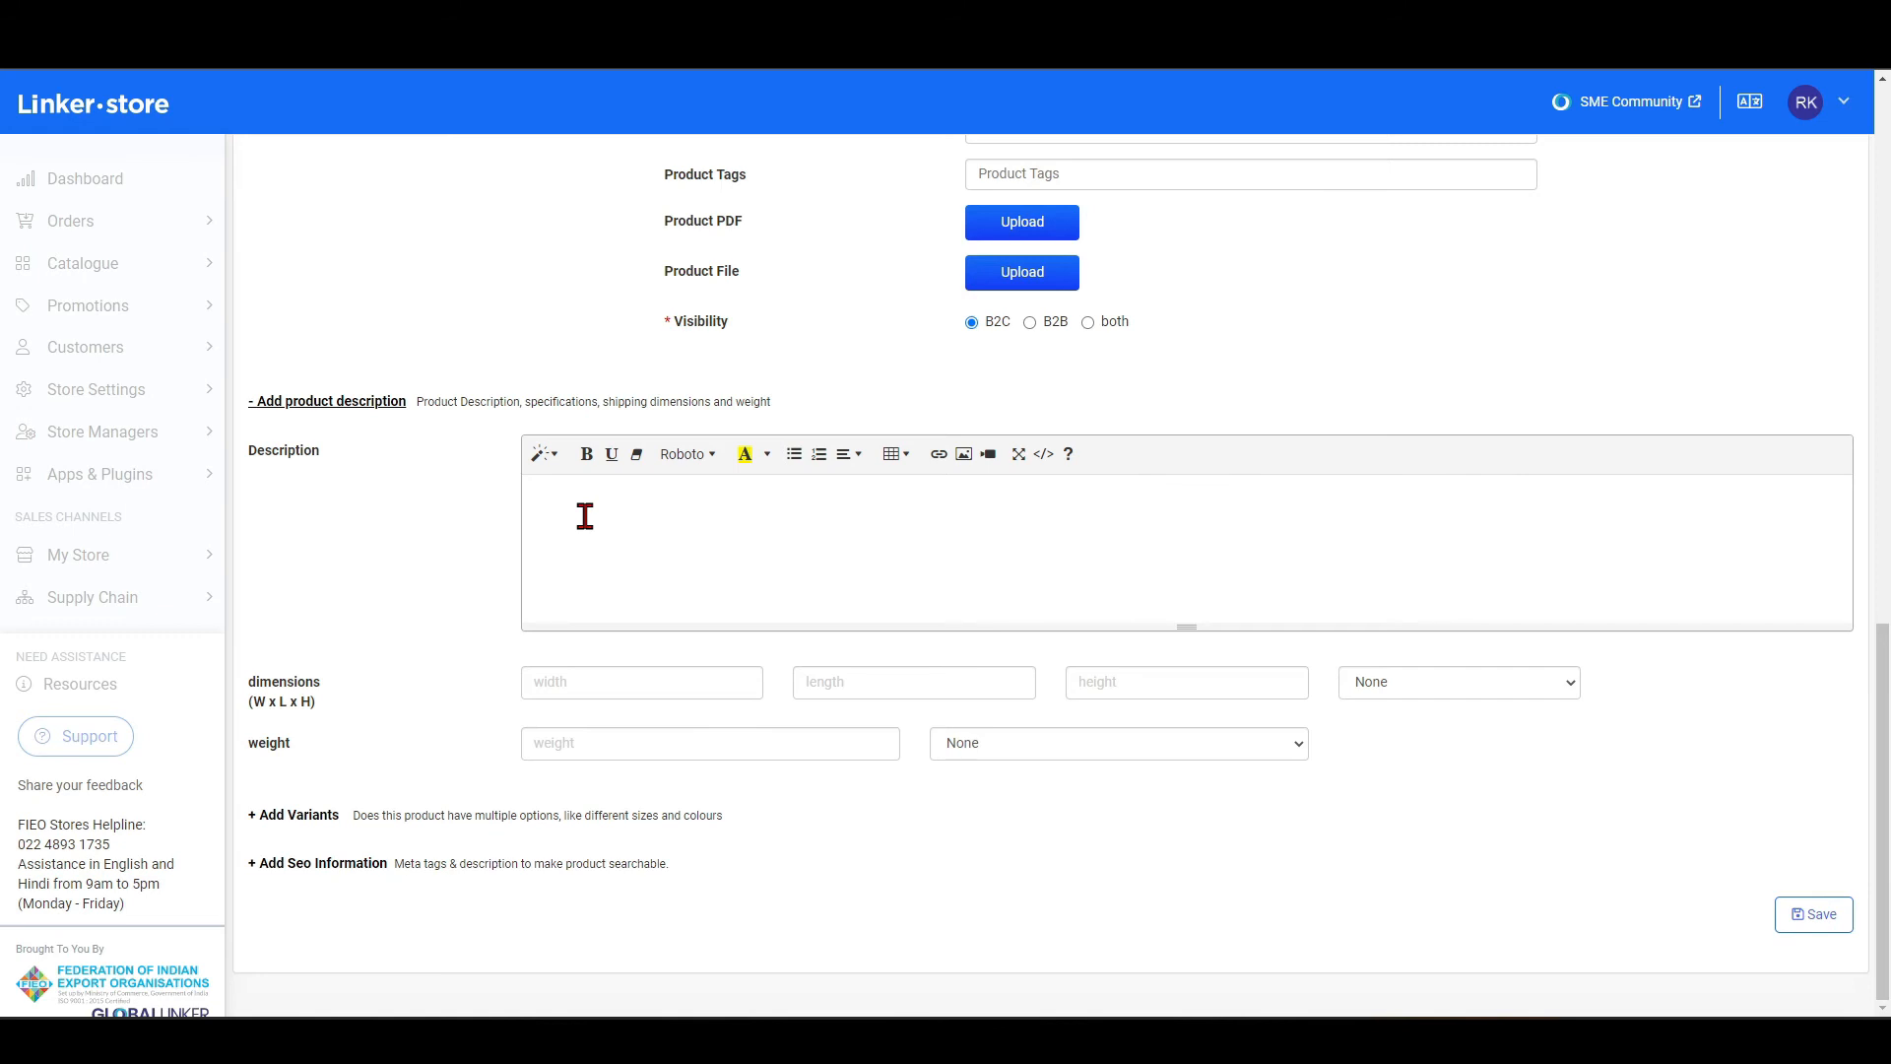
scroll(585, 516, up, 1)
scroll(554, 663, up, 4)
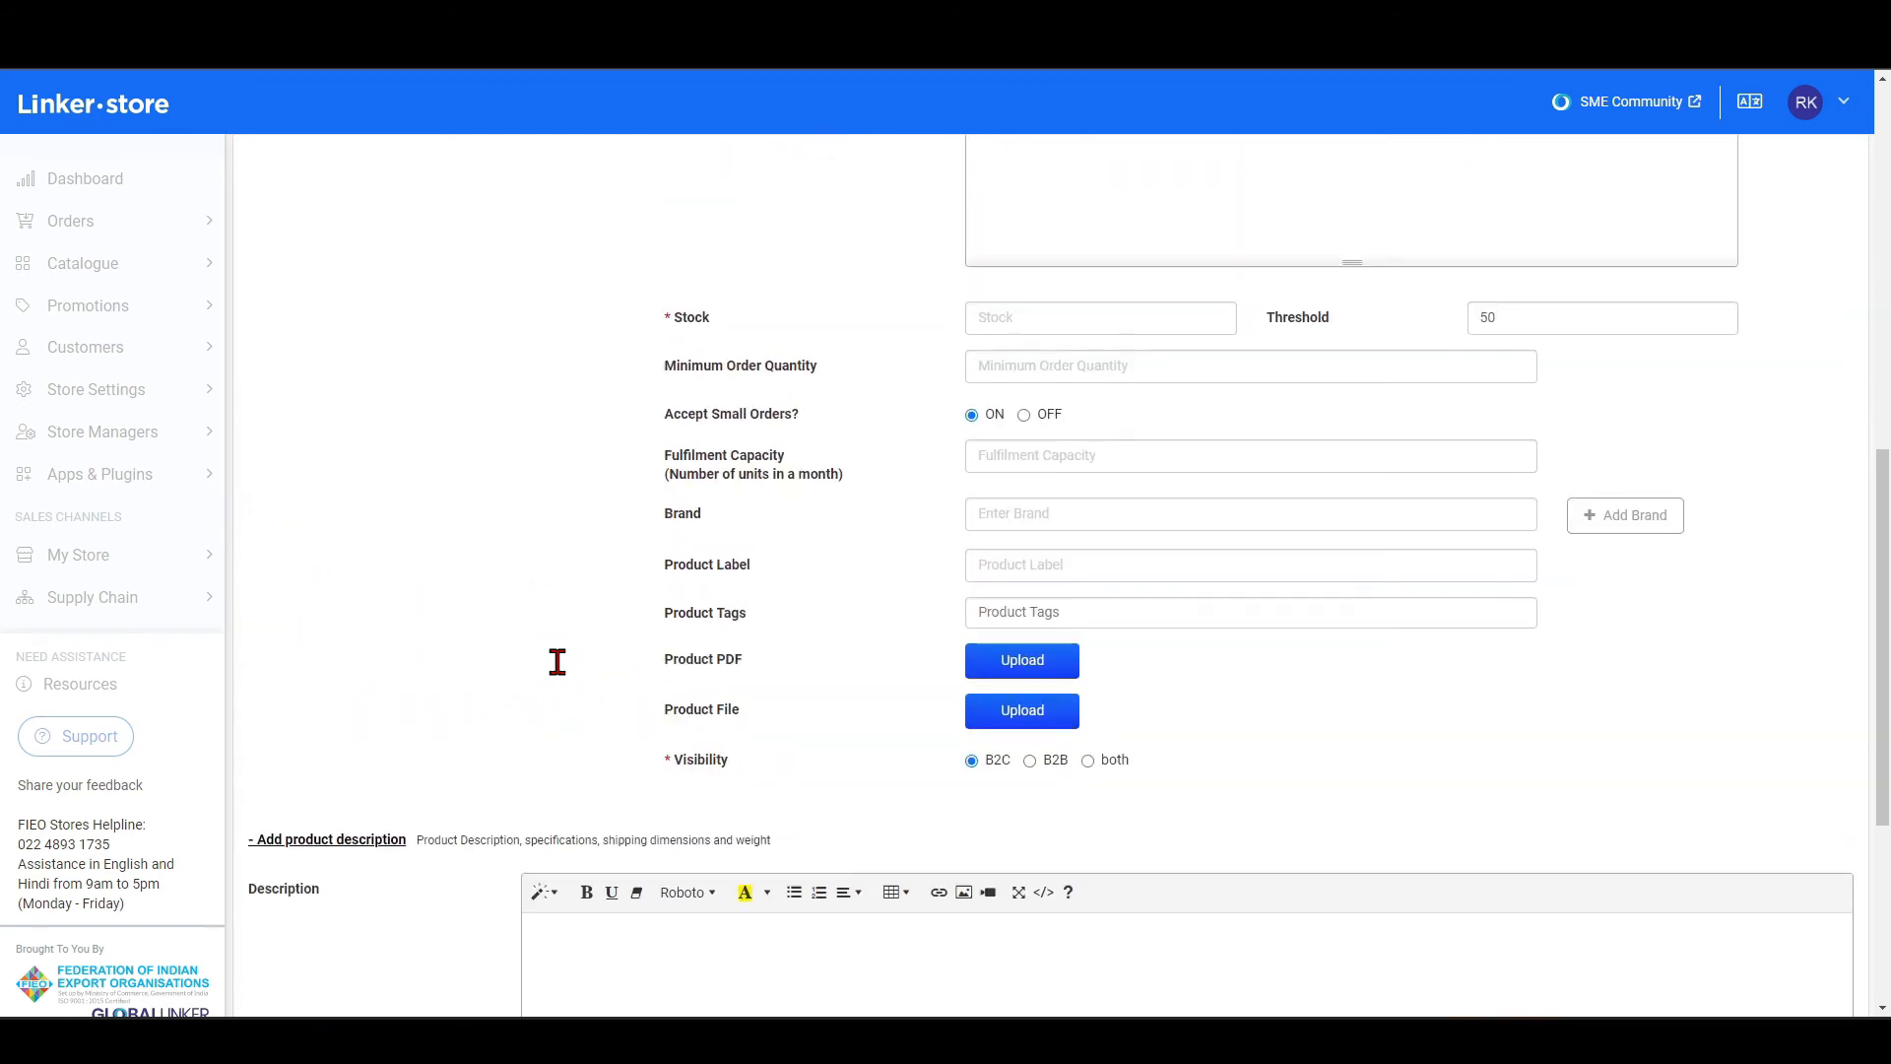
scroll(557, 662, up, 3)
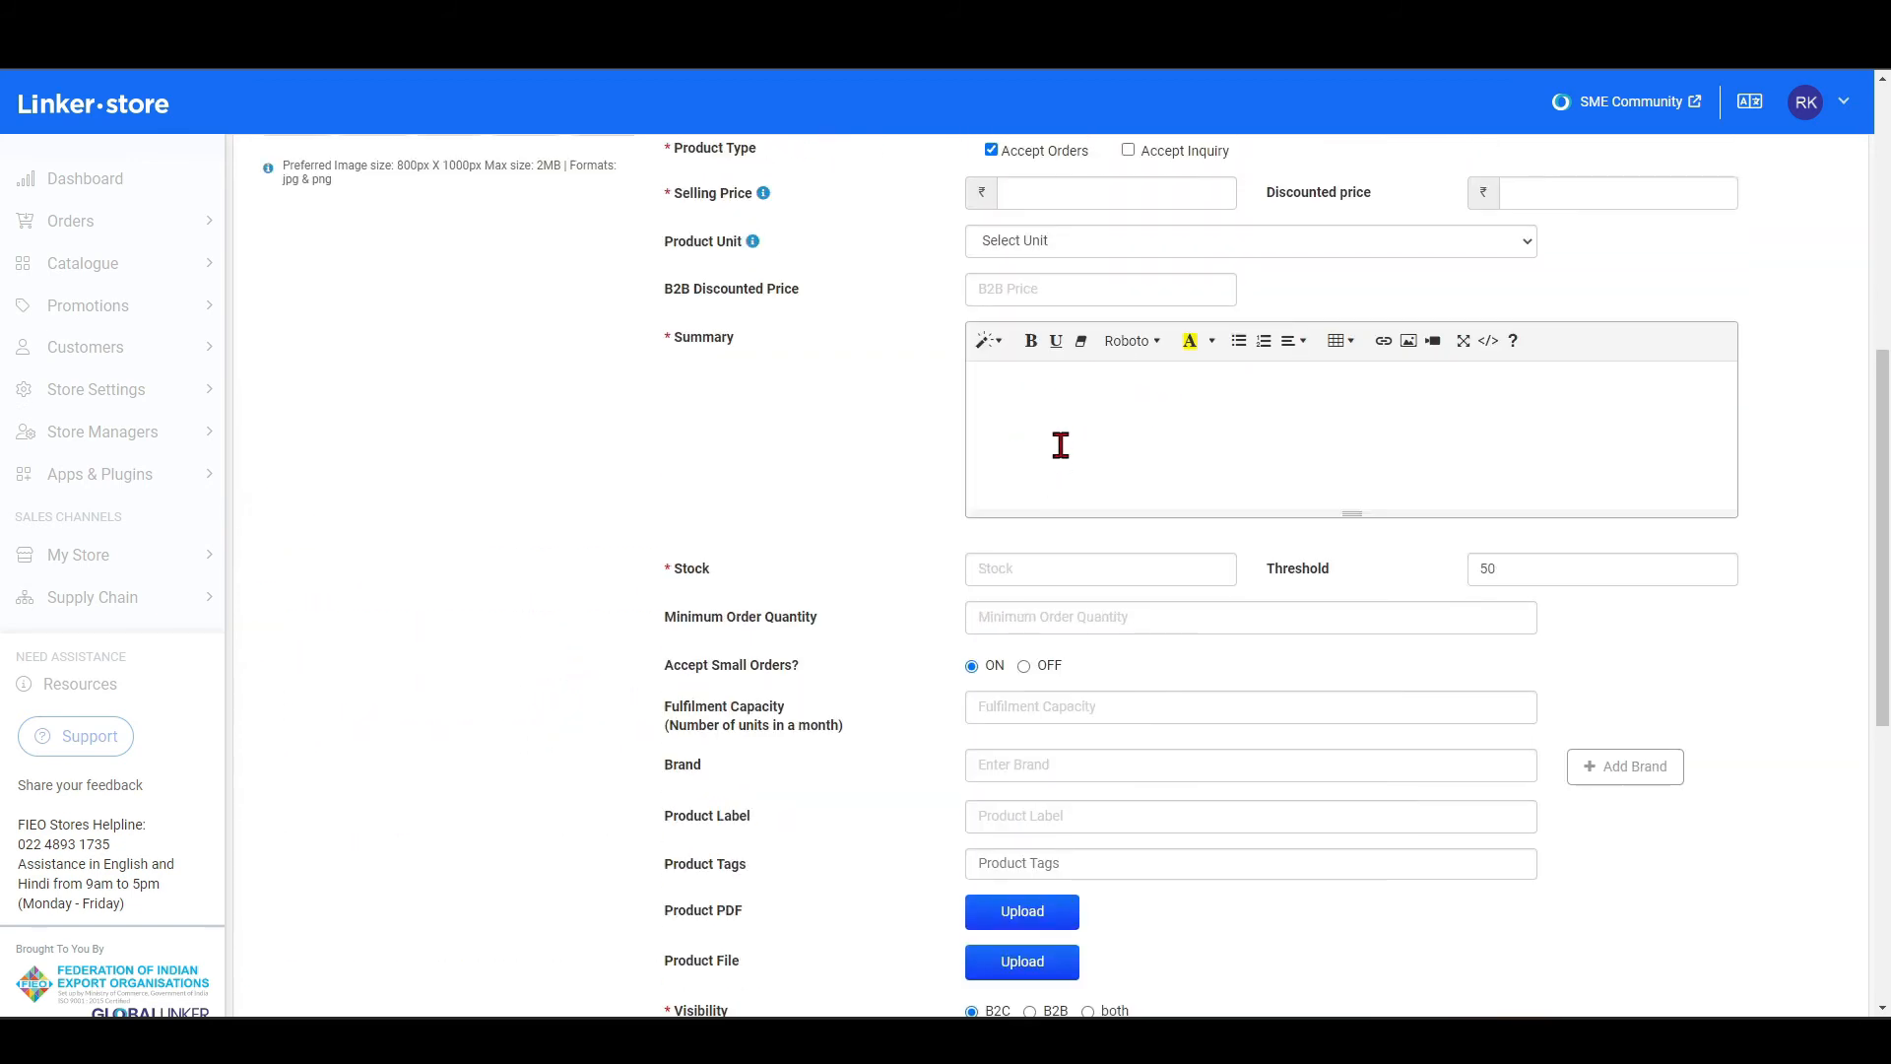
scroll(1060, 445, down, 6)
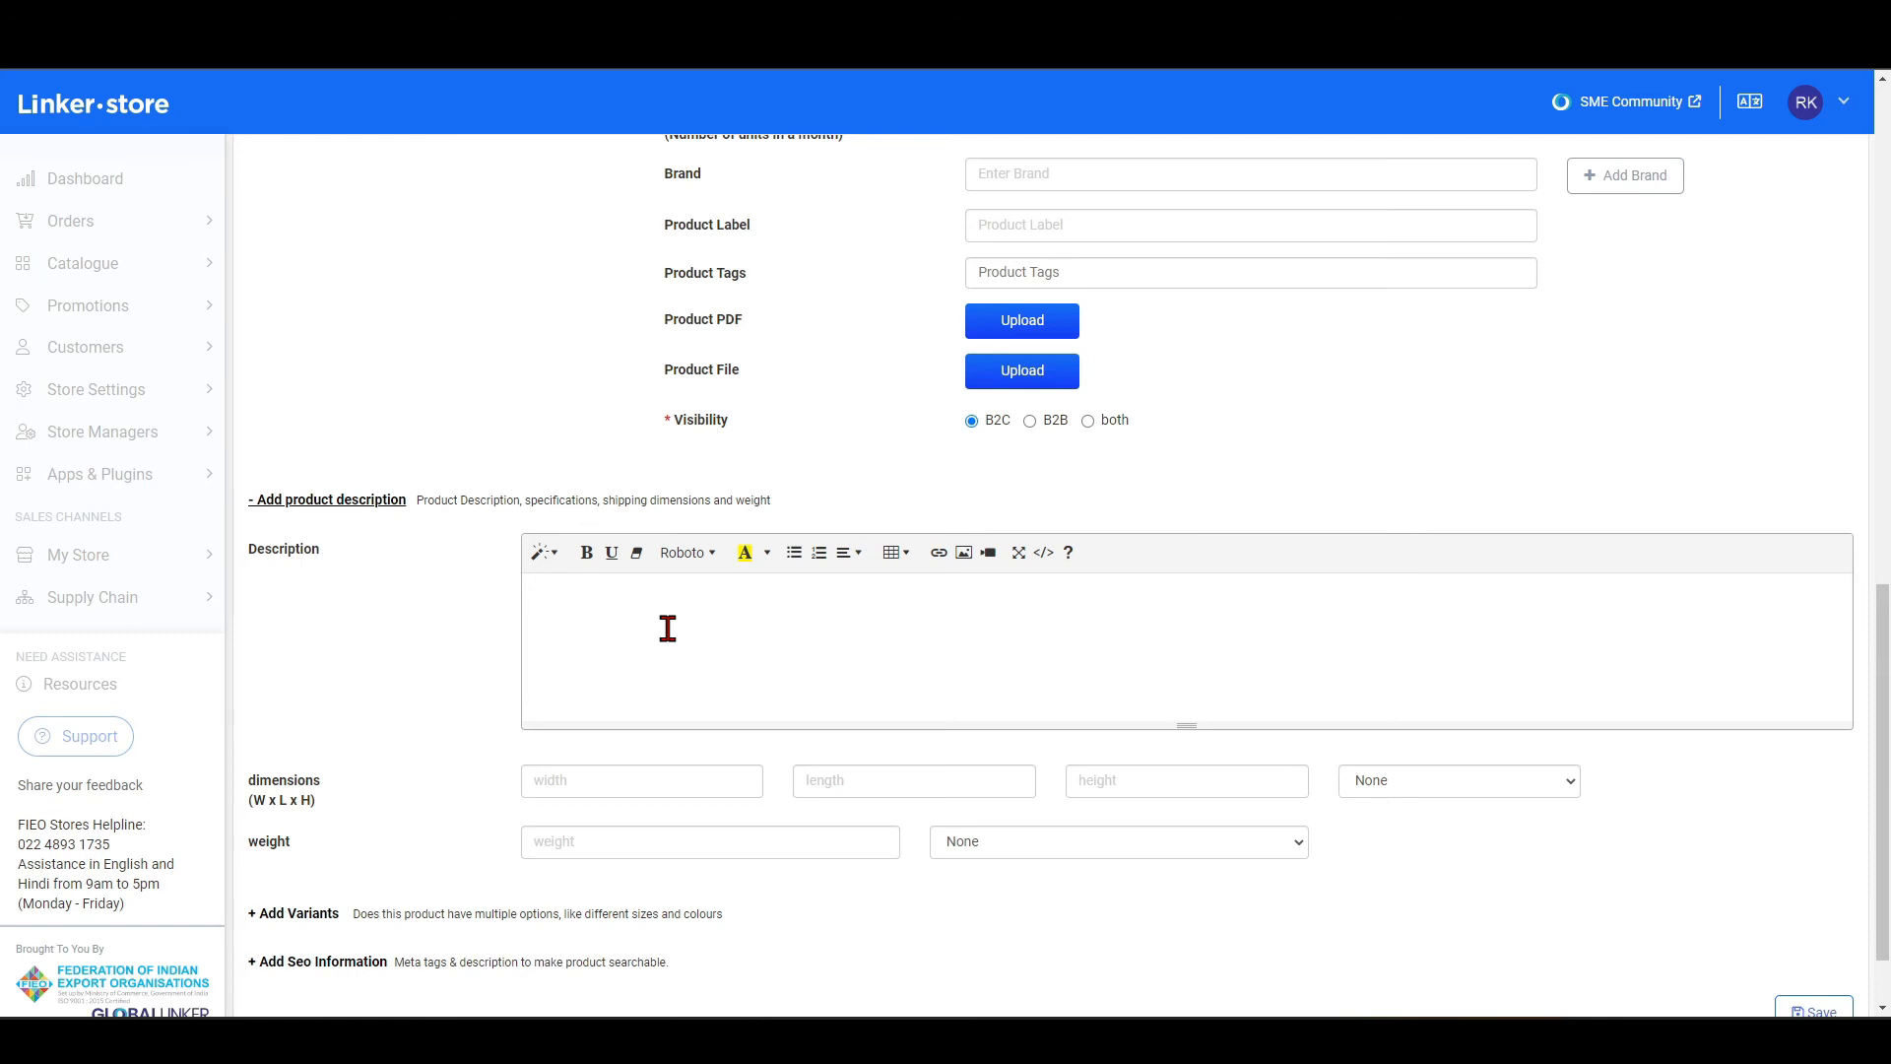
scroll(668, 629, down, 1)
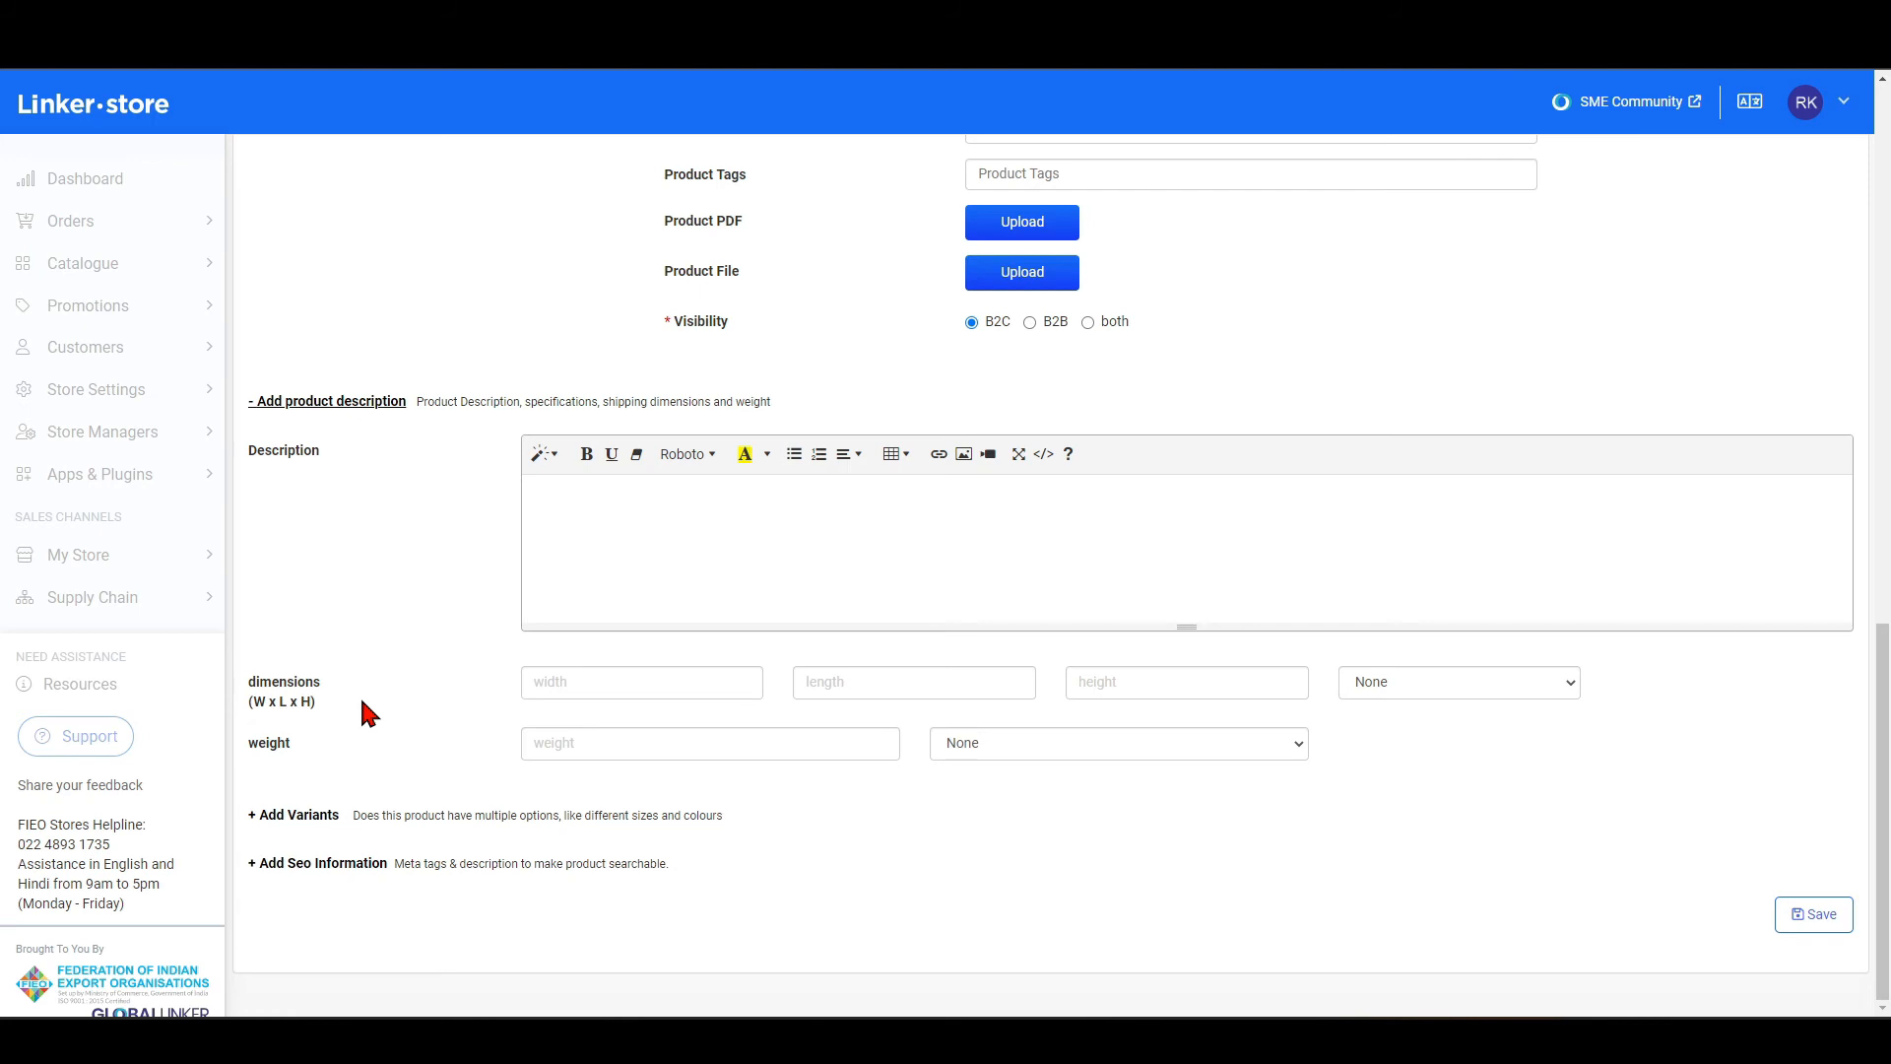
Add product variants with the attribute Size and the values 7, 8 and 9.
click(317, 819)
scroll(371, 738, down, 1)
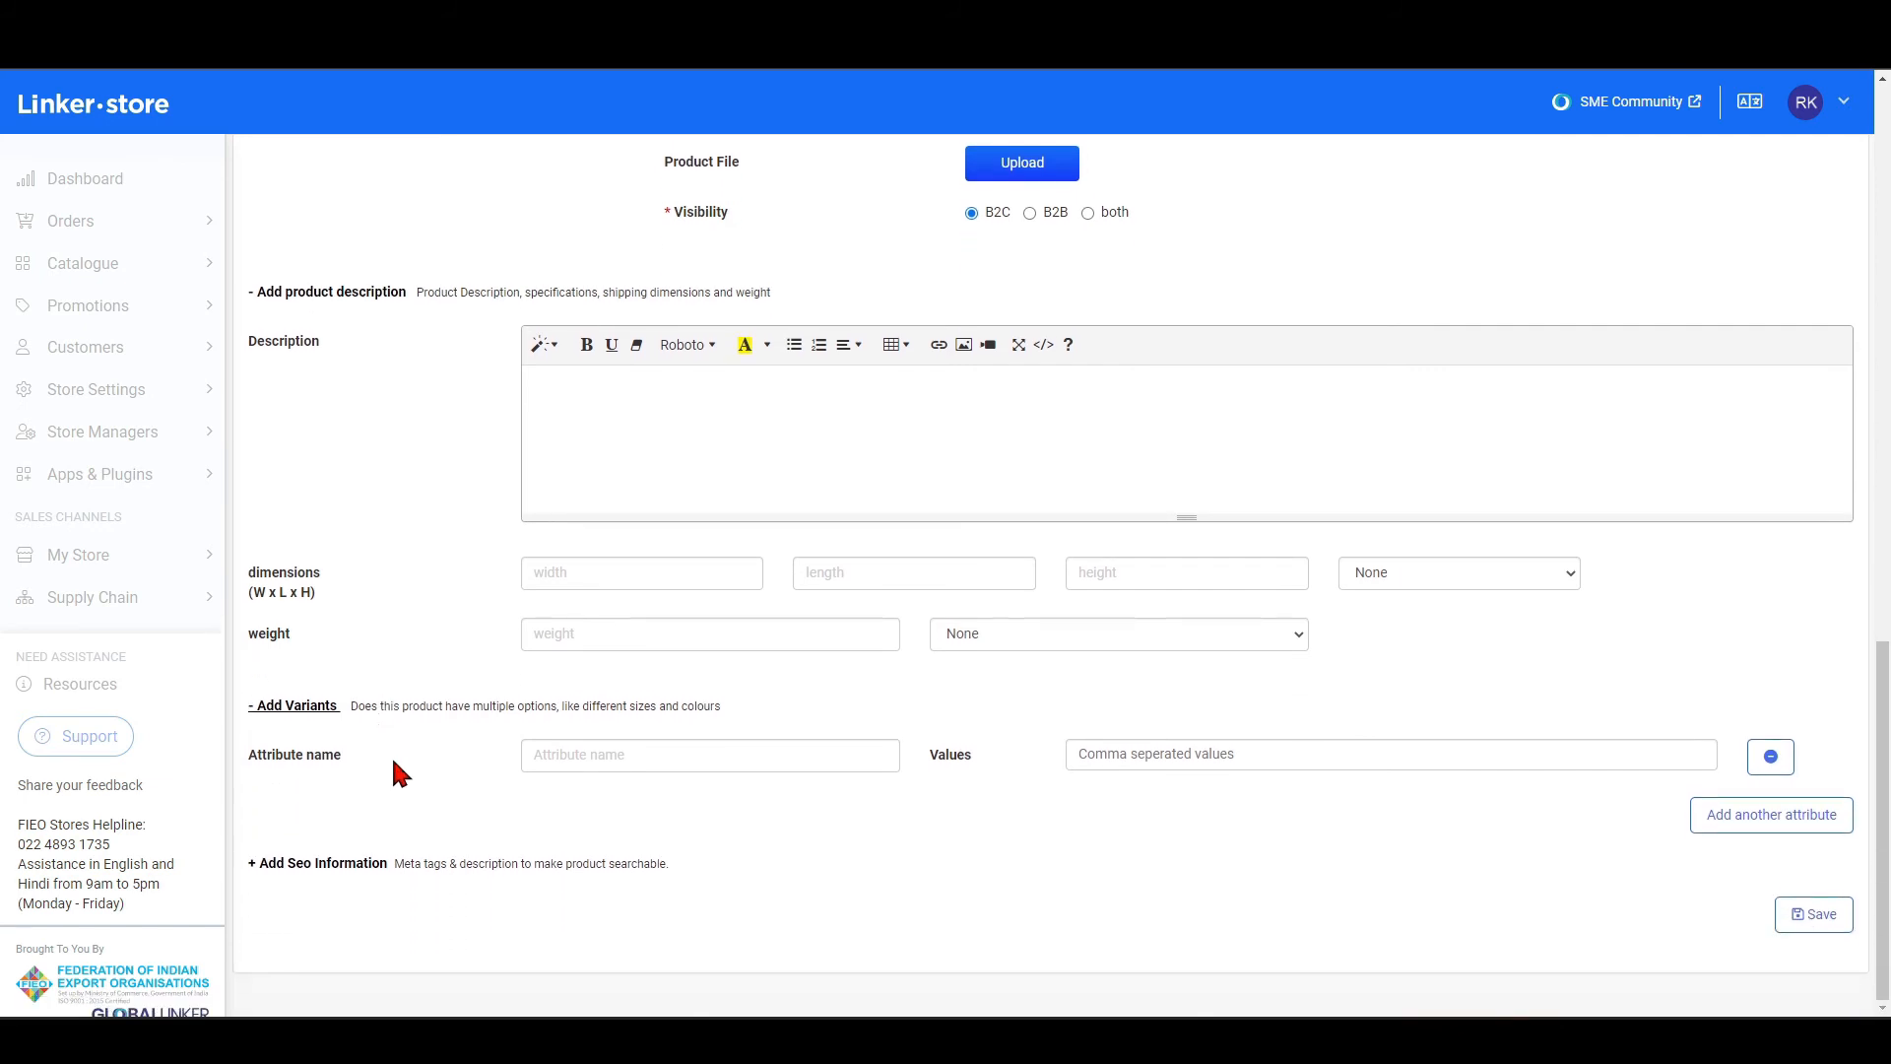
click(545, 757)
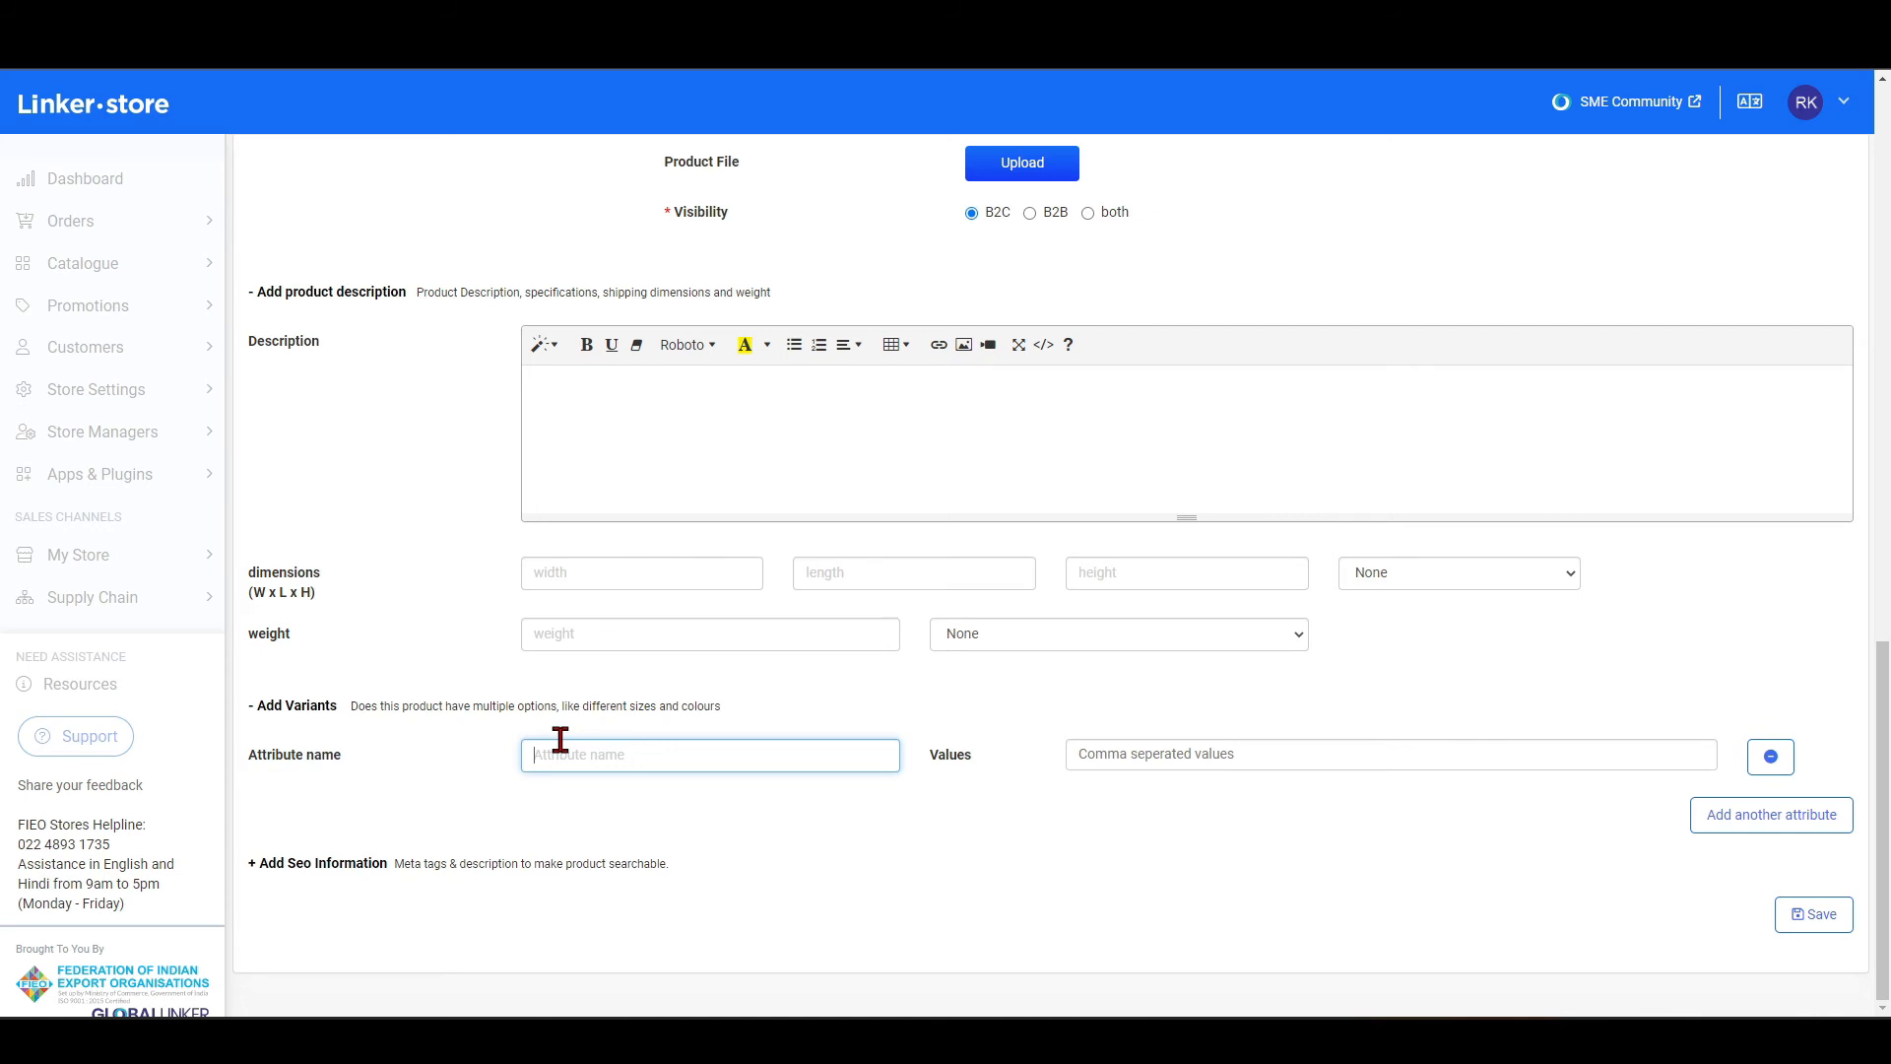
text(Size)
click(1096, 767)
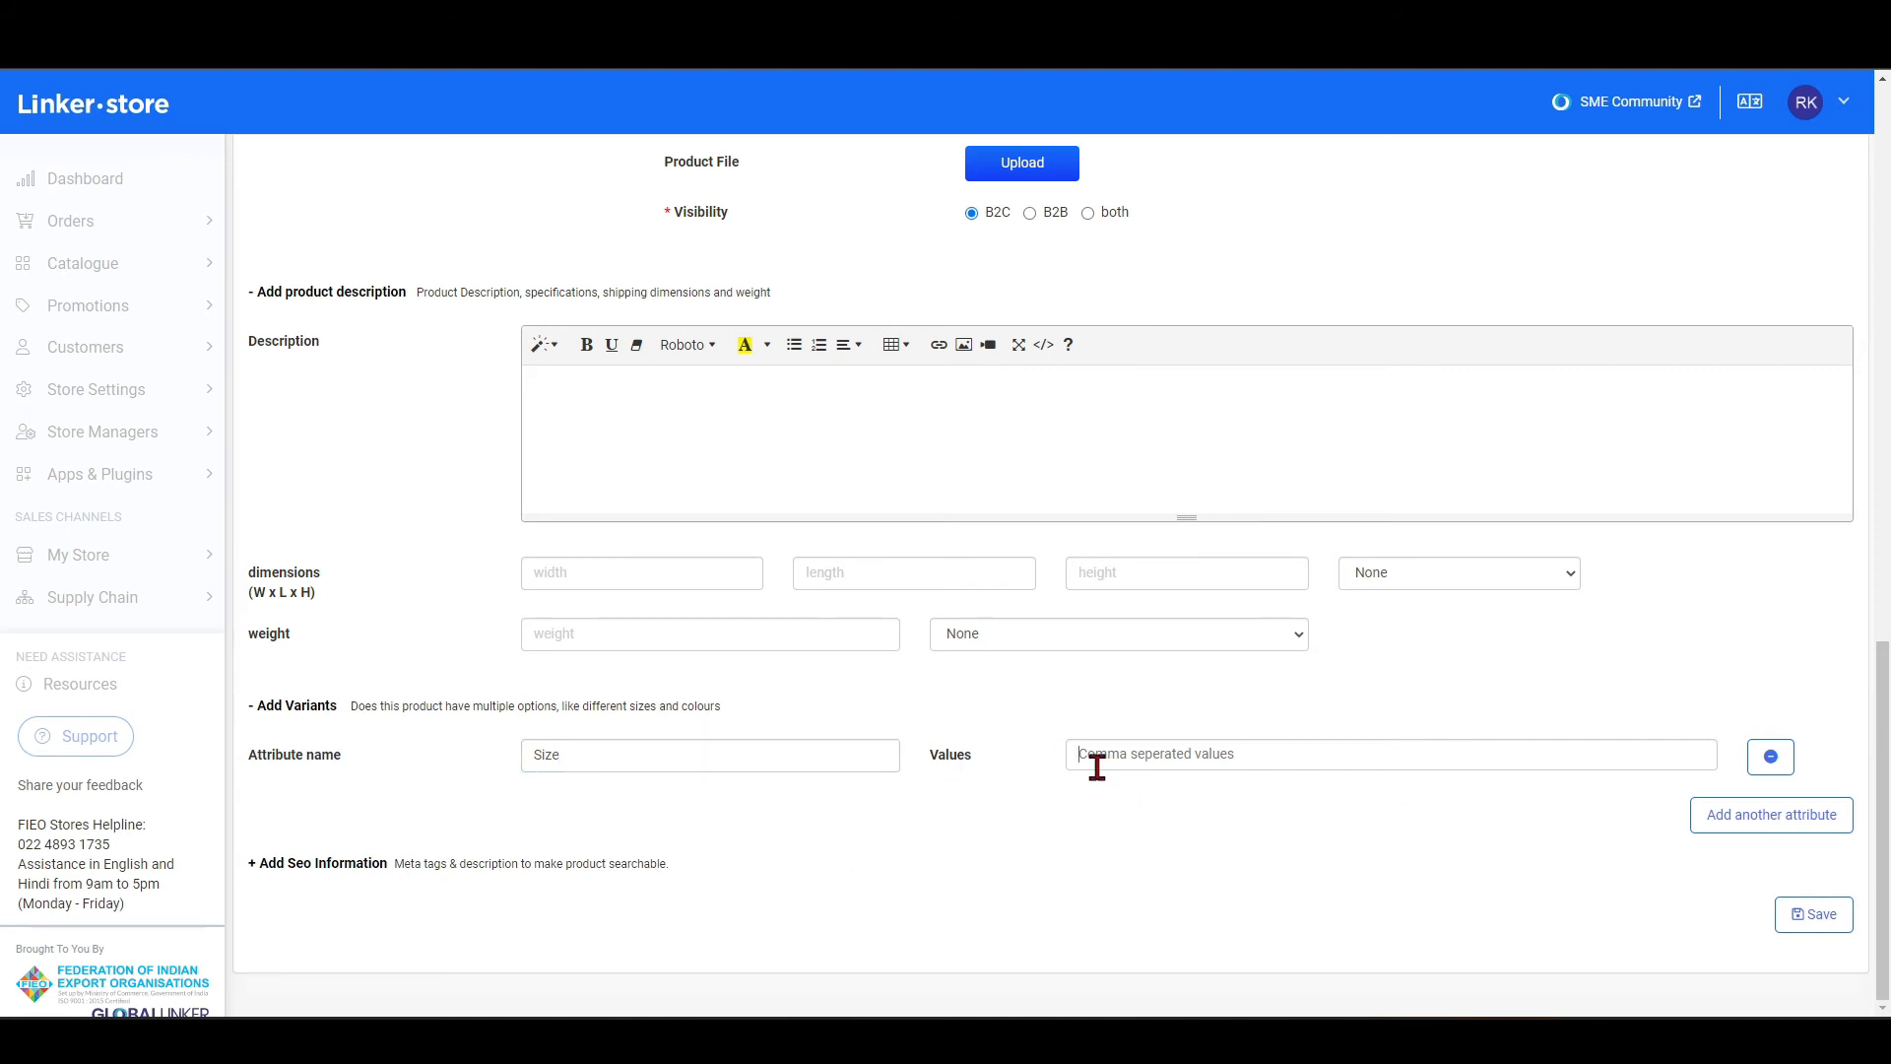
text(7)
key(Return)
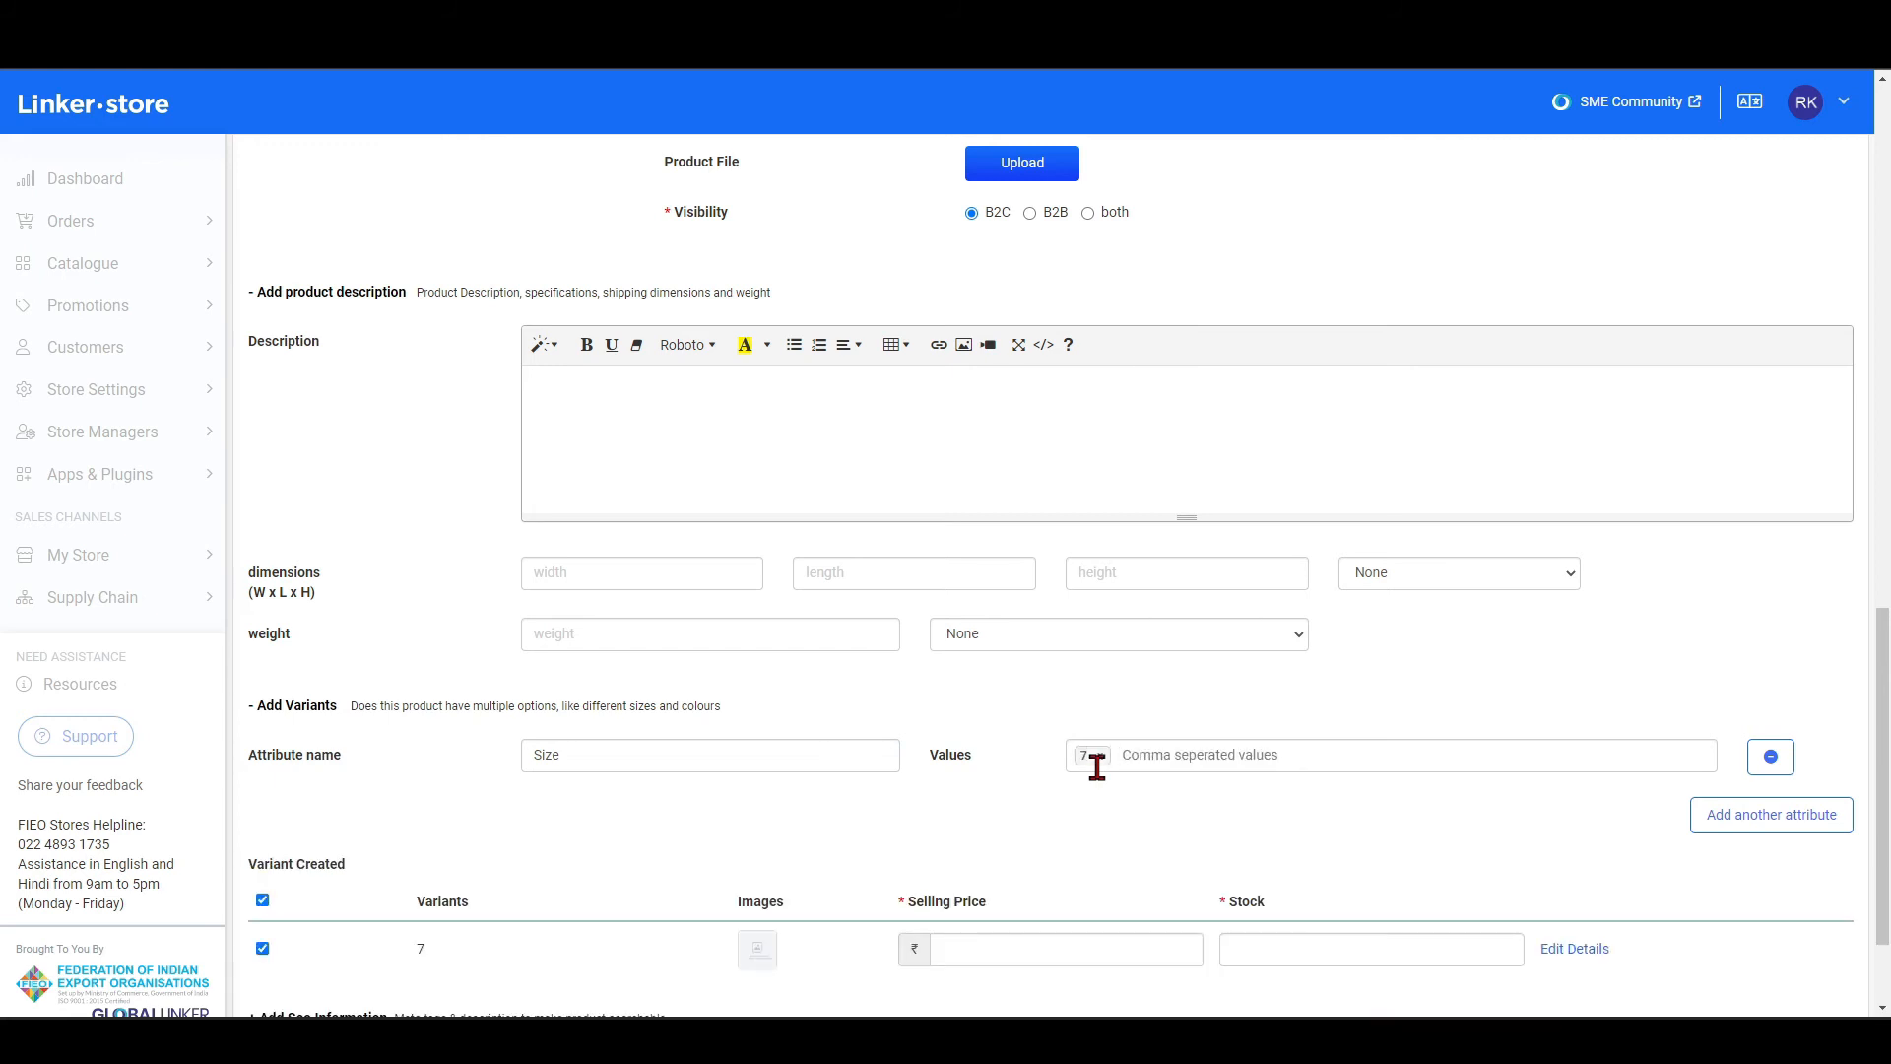
text(8)
key(Return)
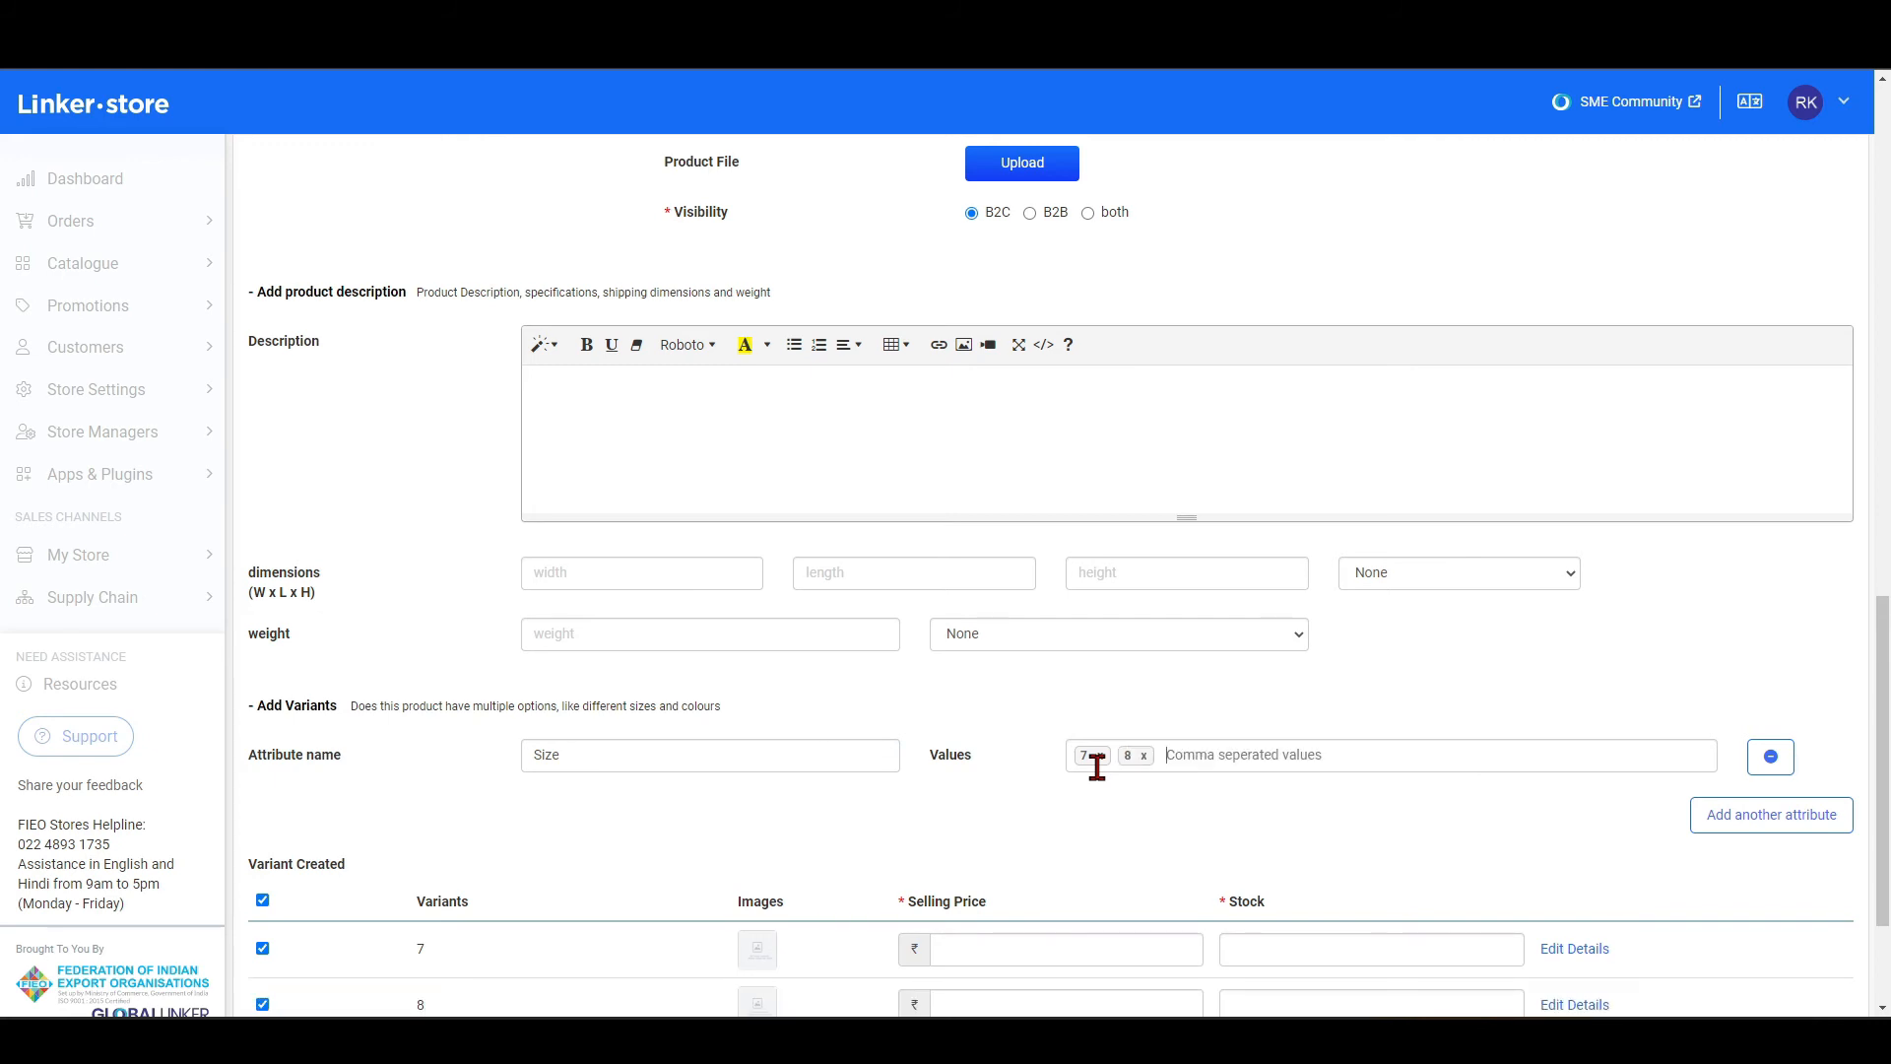
text(9)
key(Return)
Expand the SEO information section and review its Meta Title, Meta Keywords and Meta Description fields.
scroll(1093, 764, down, 3)
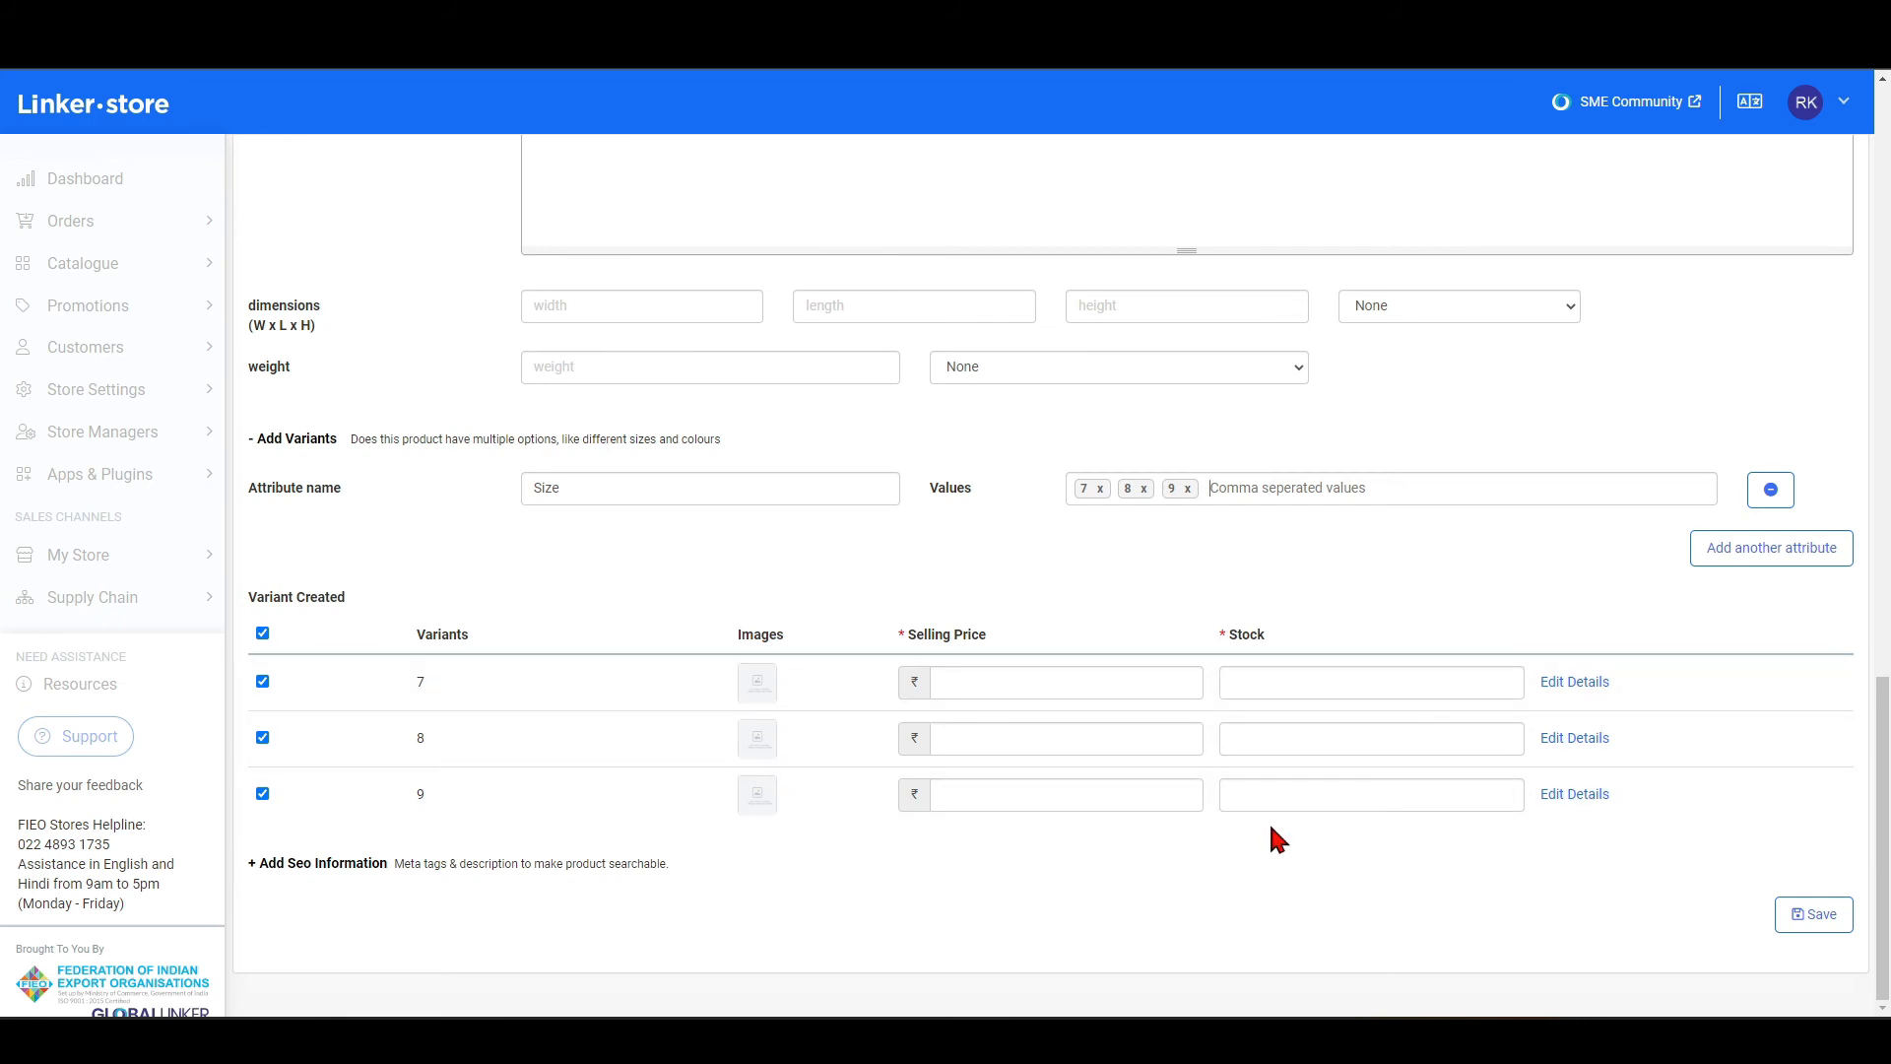
click(325, 865)
scroll(824, 848, down, 3)
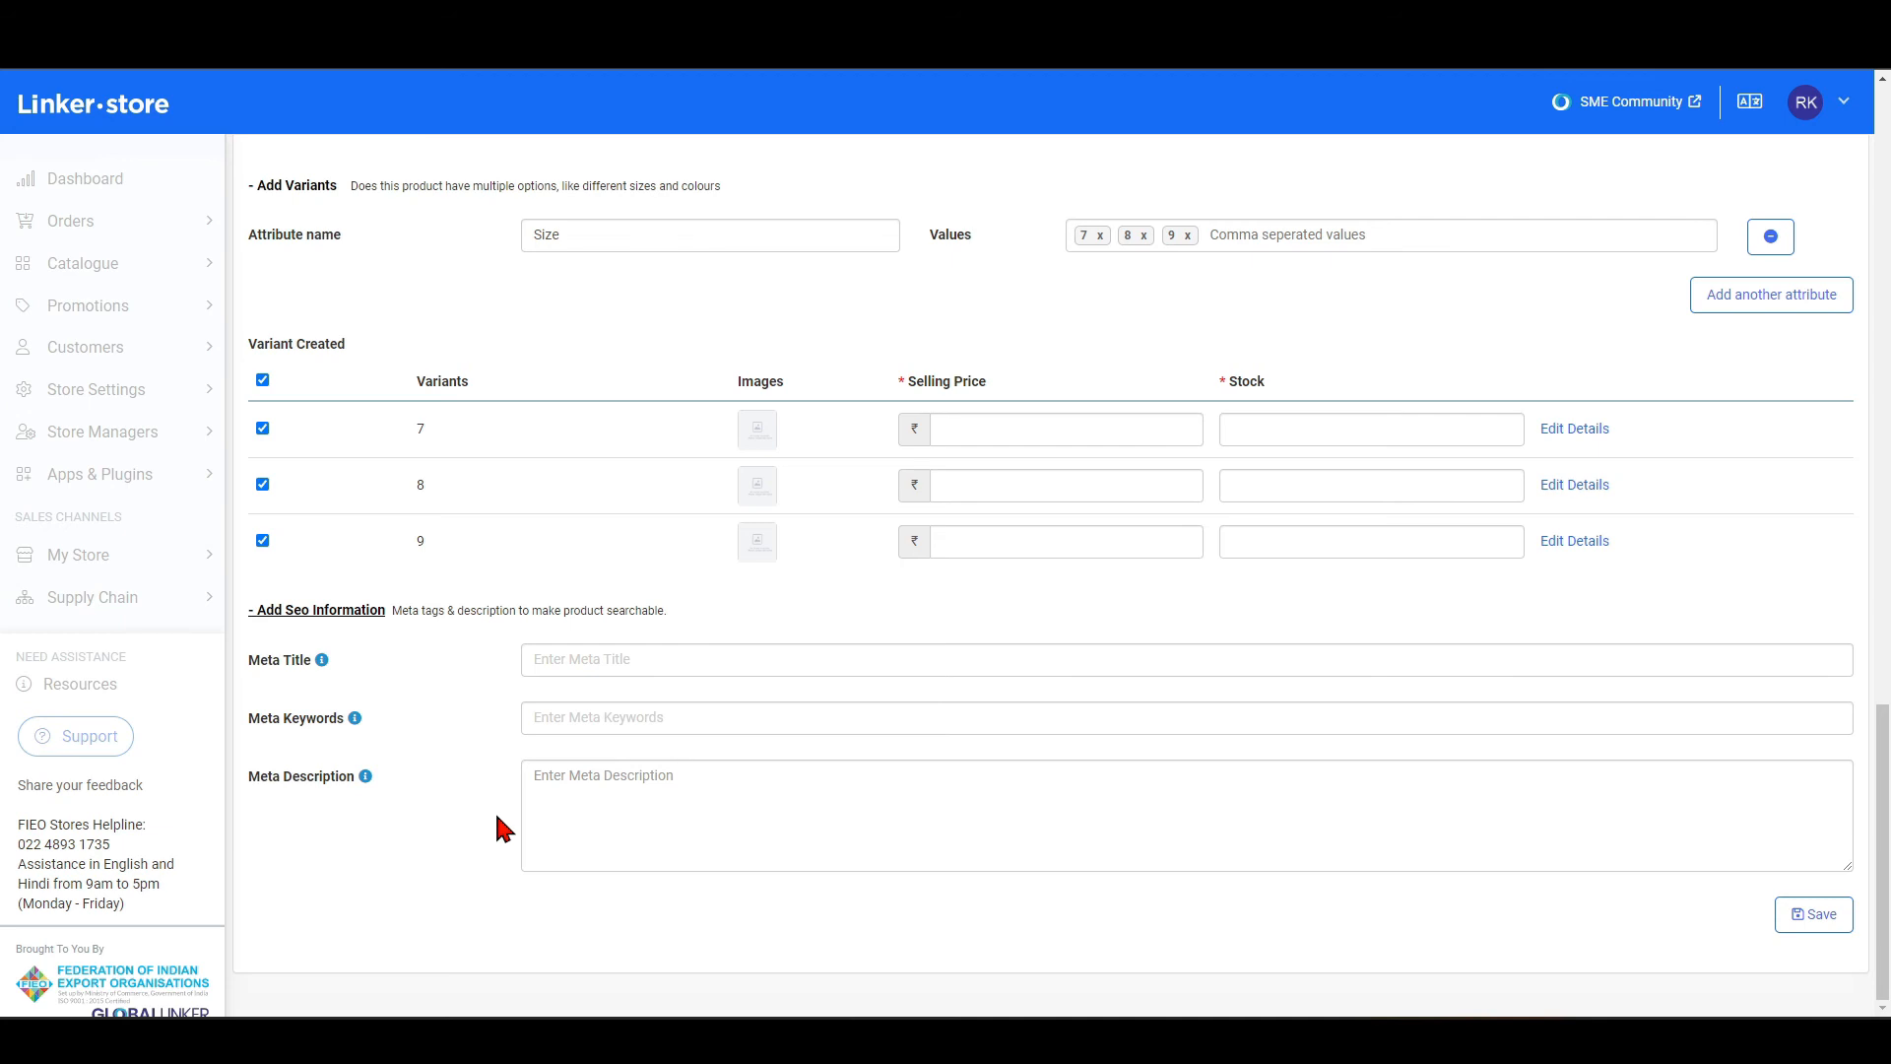
From the main product image placeholder, upload the shoe images 01, 02, 03 and 04 to the Image Manager's Product Images folder.
scroll(504, 828, up, 20)
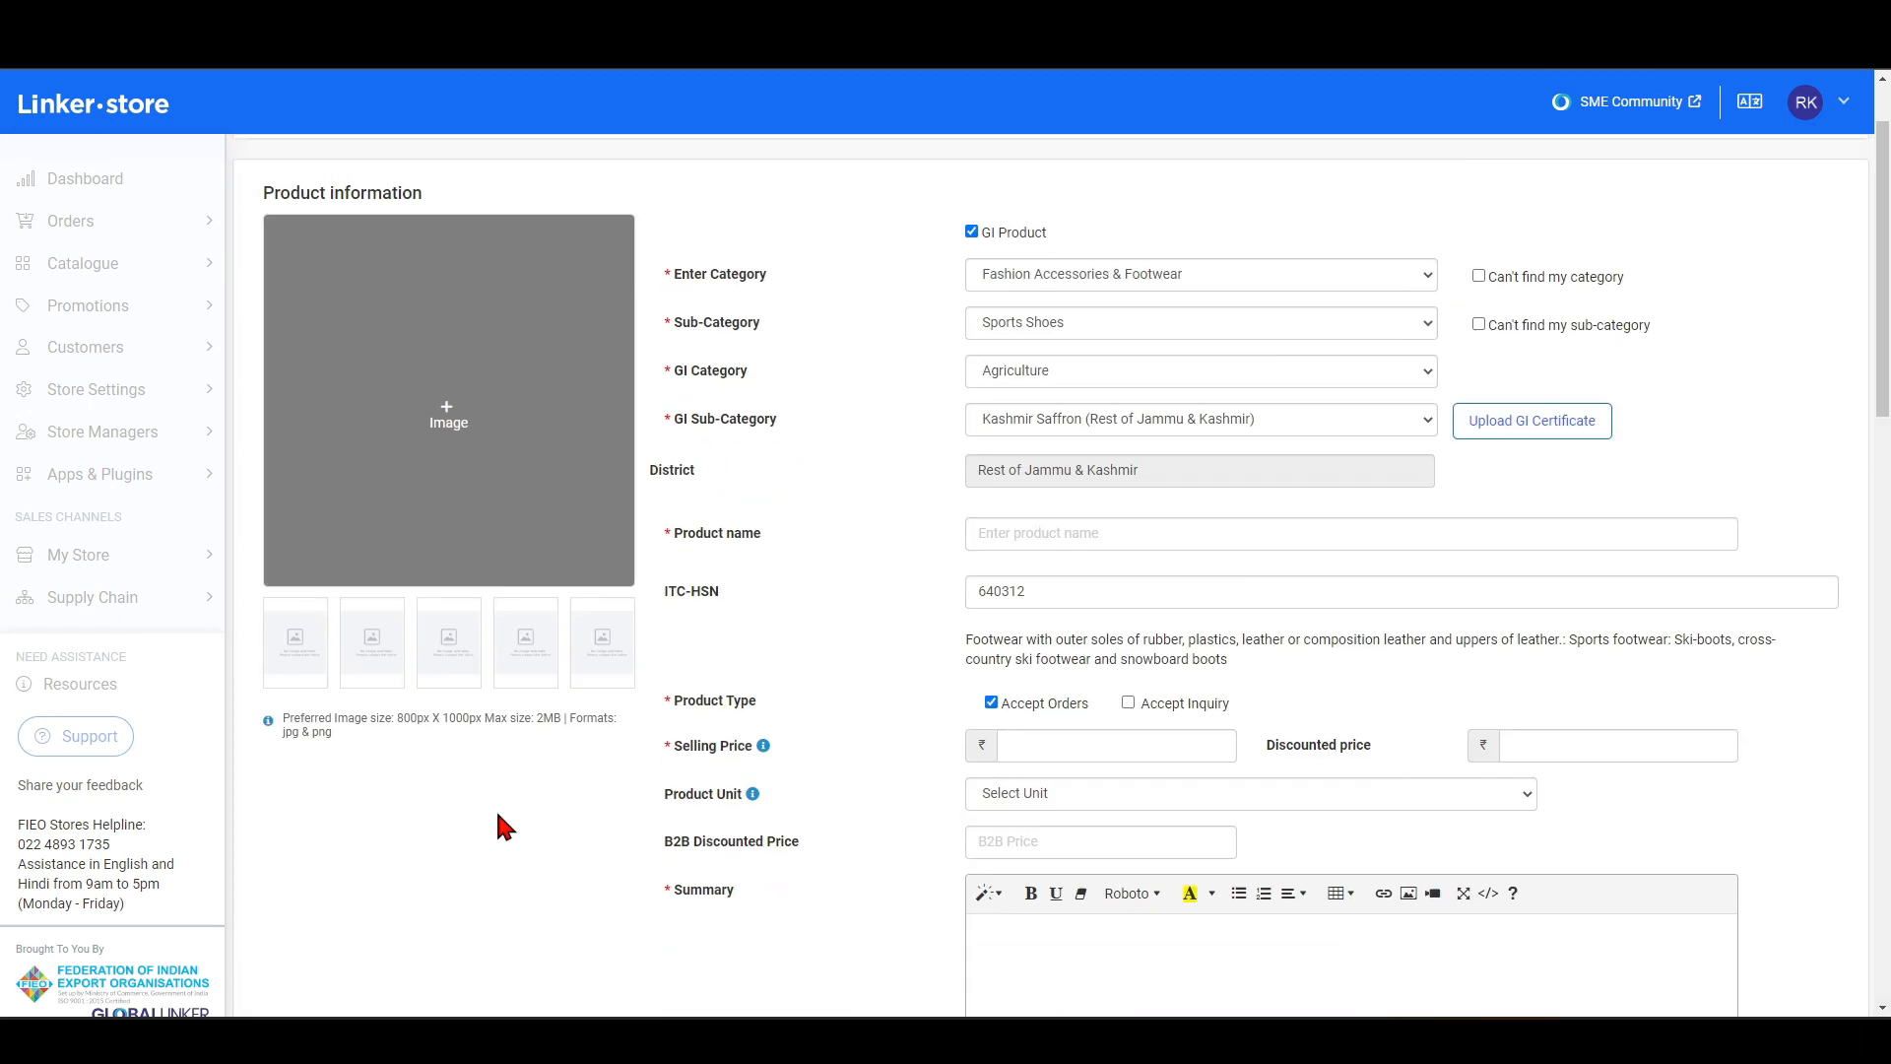
click(557, 471)
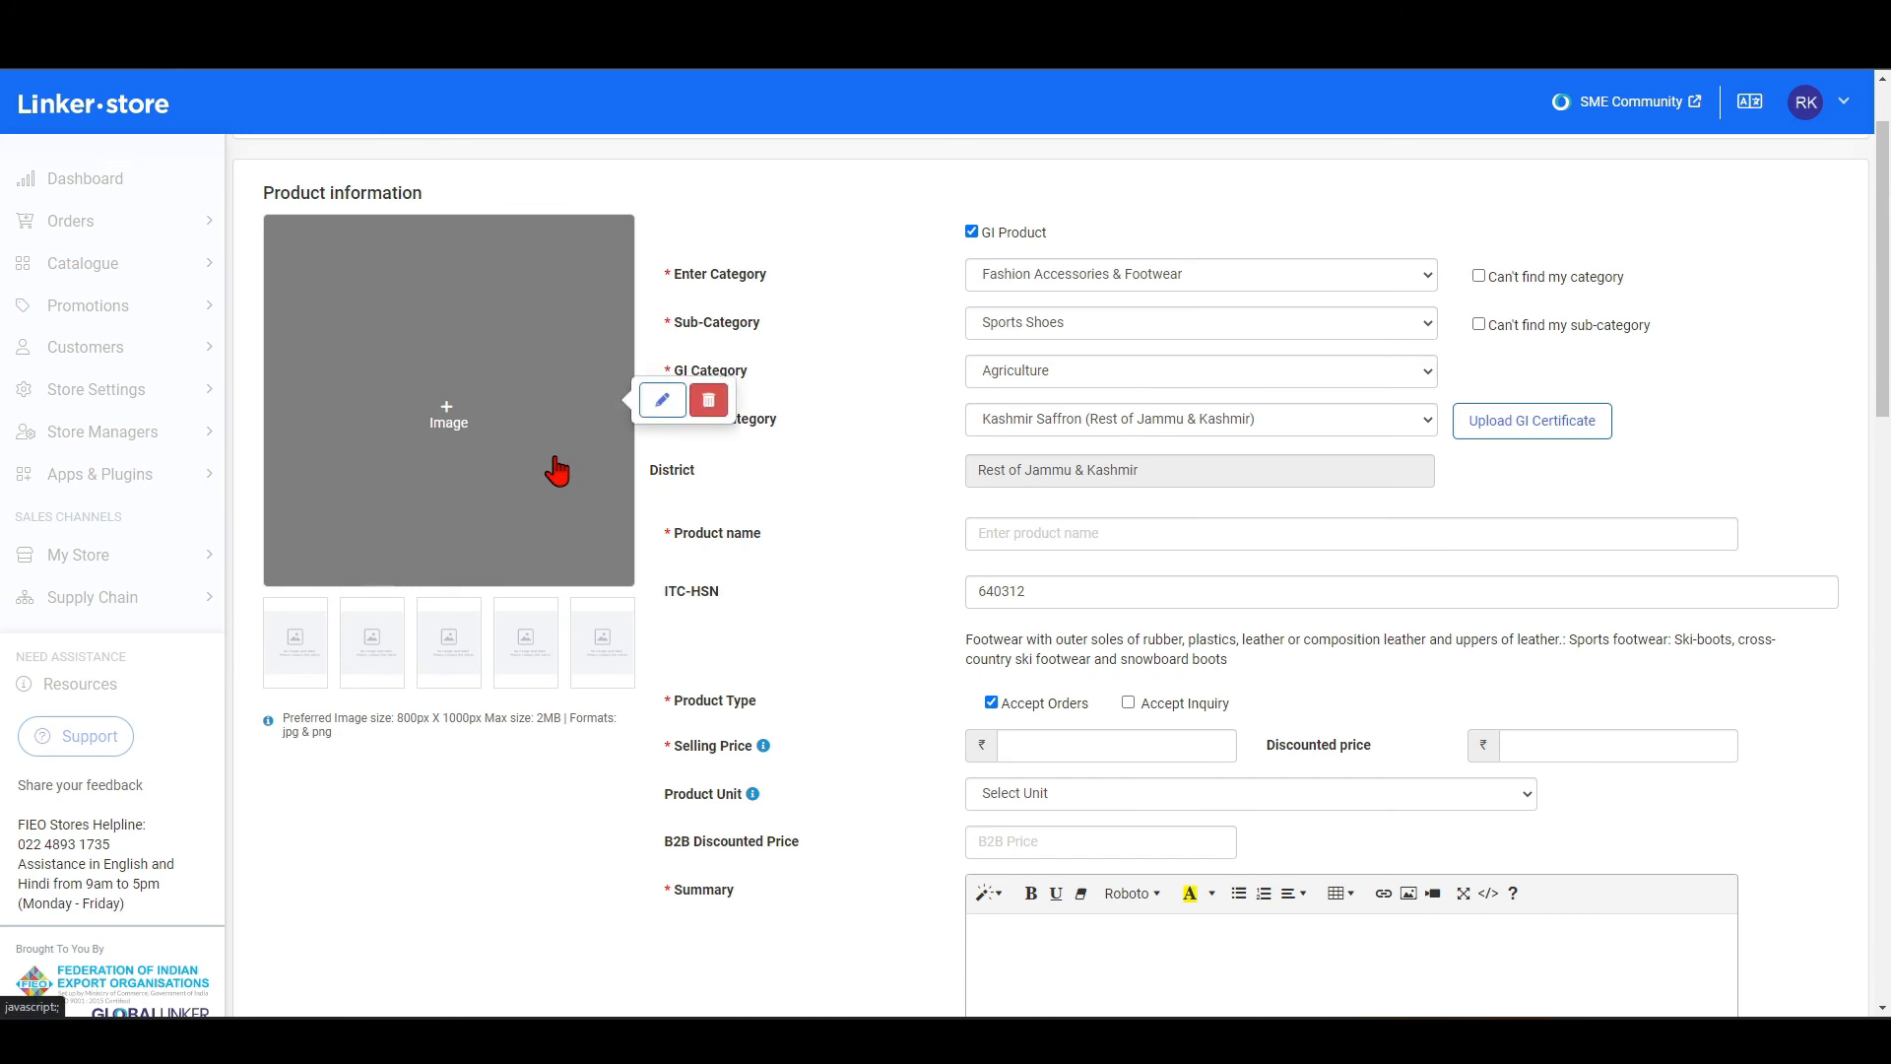
click(670, 405)
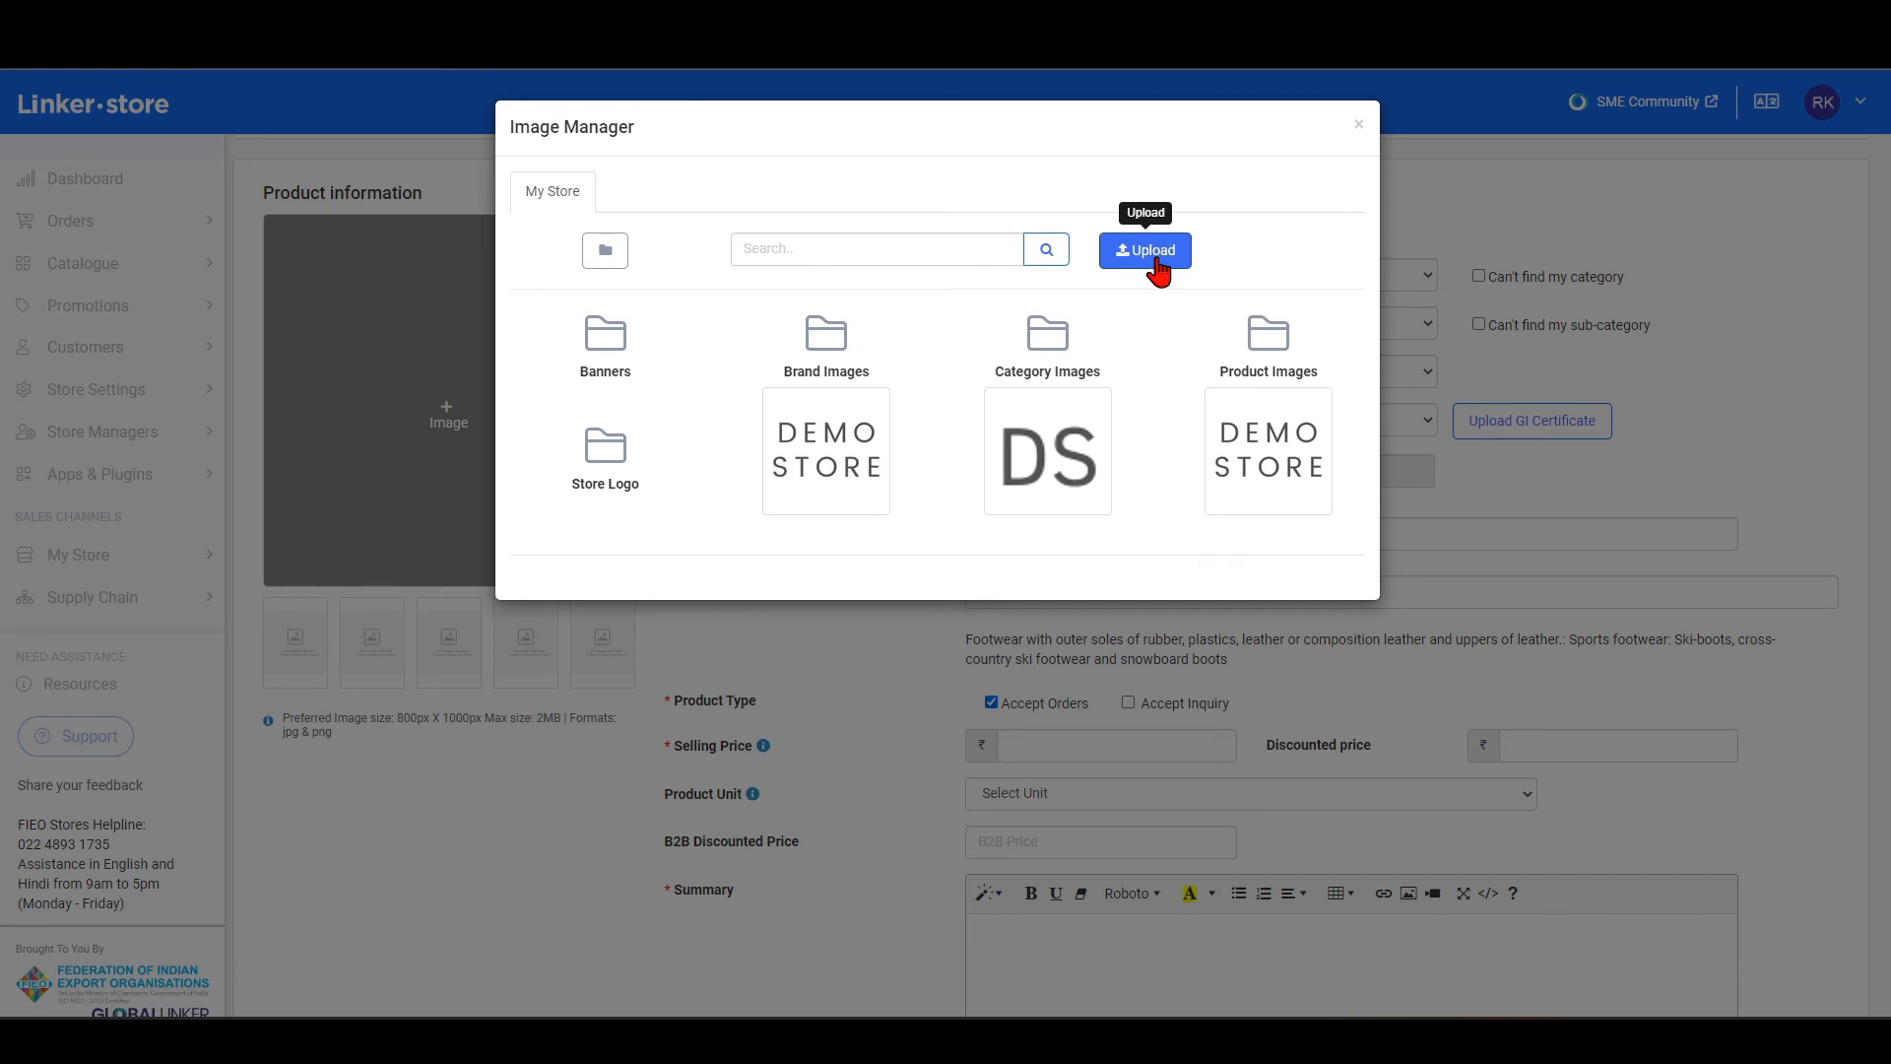
click(1265, 345)
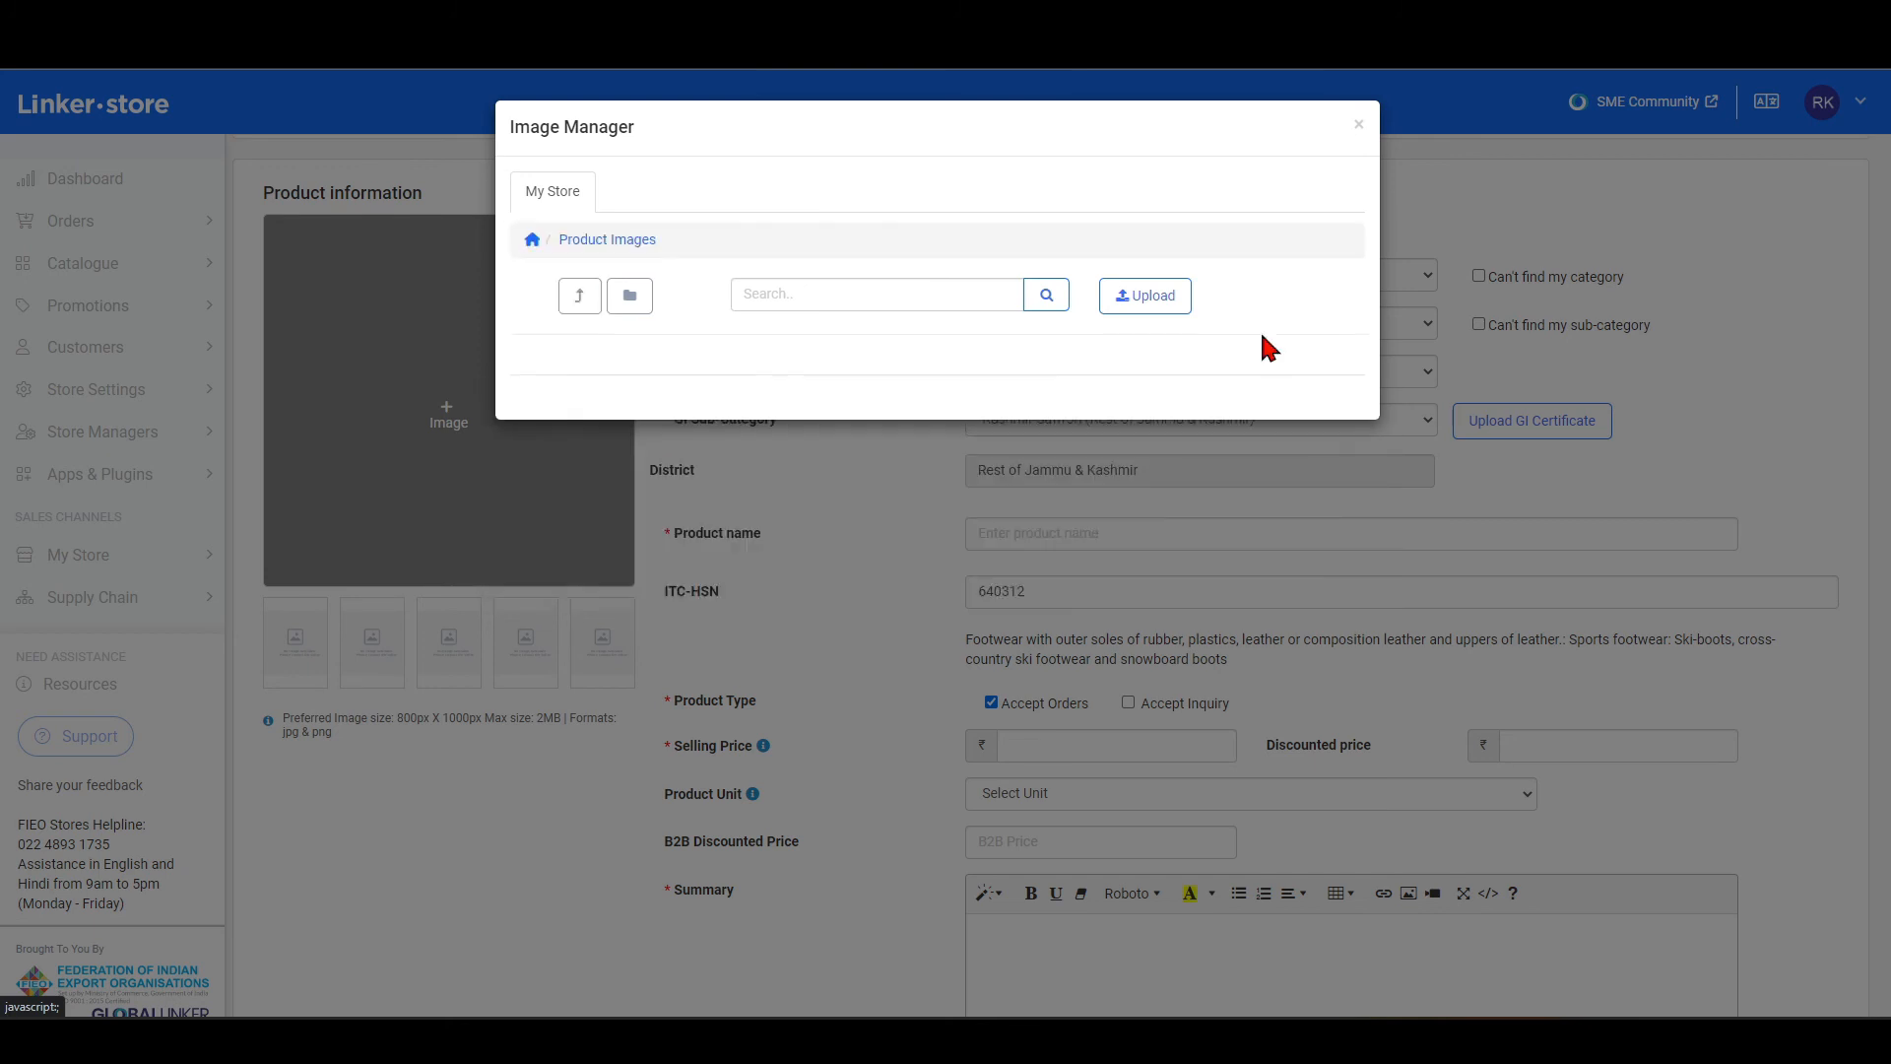
click(1133, 300)
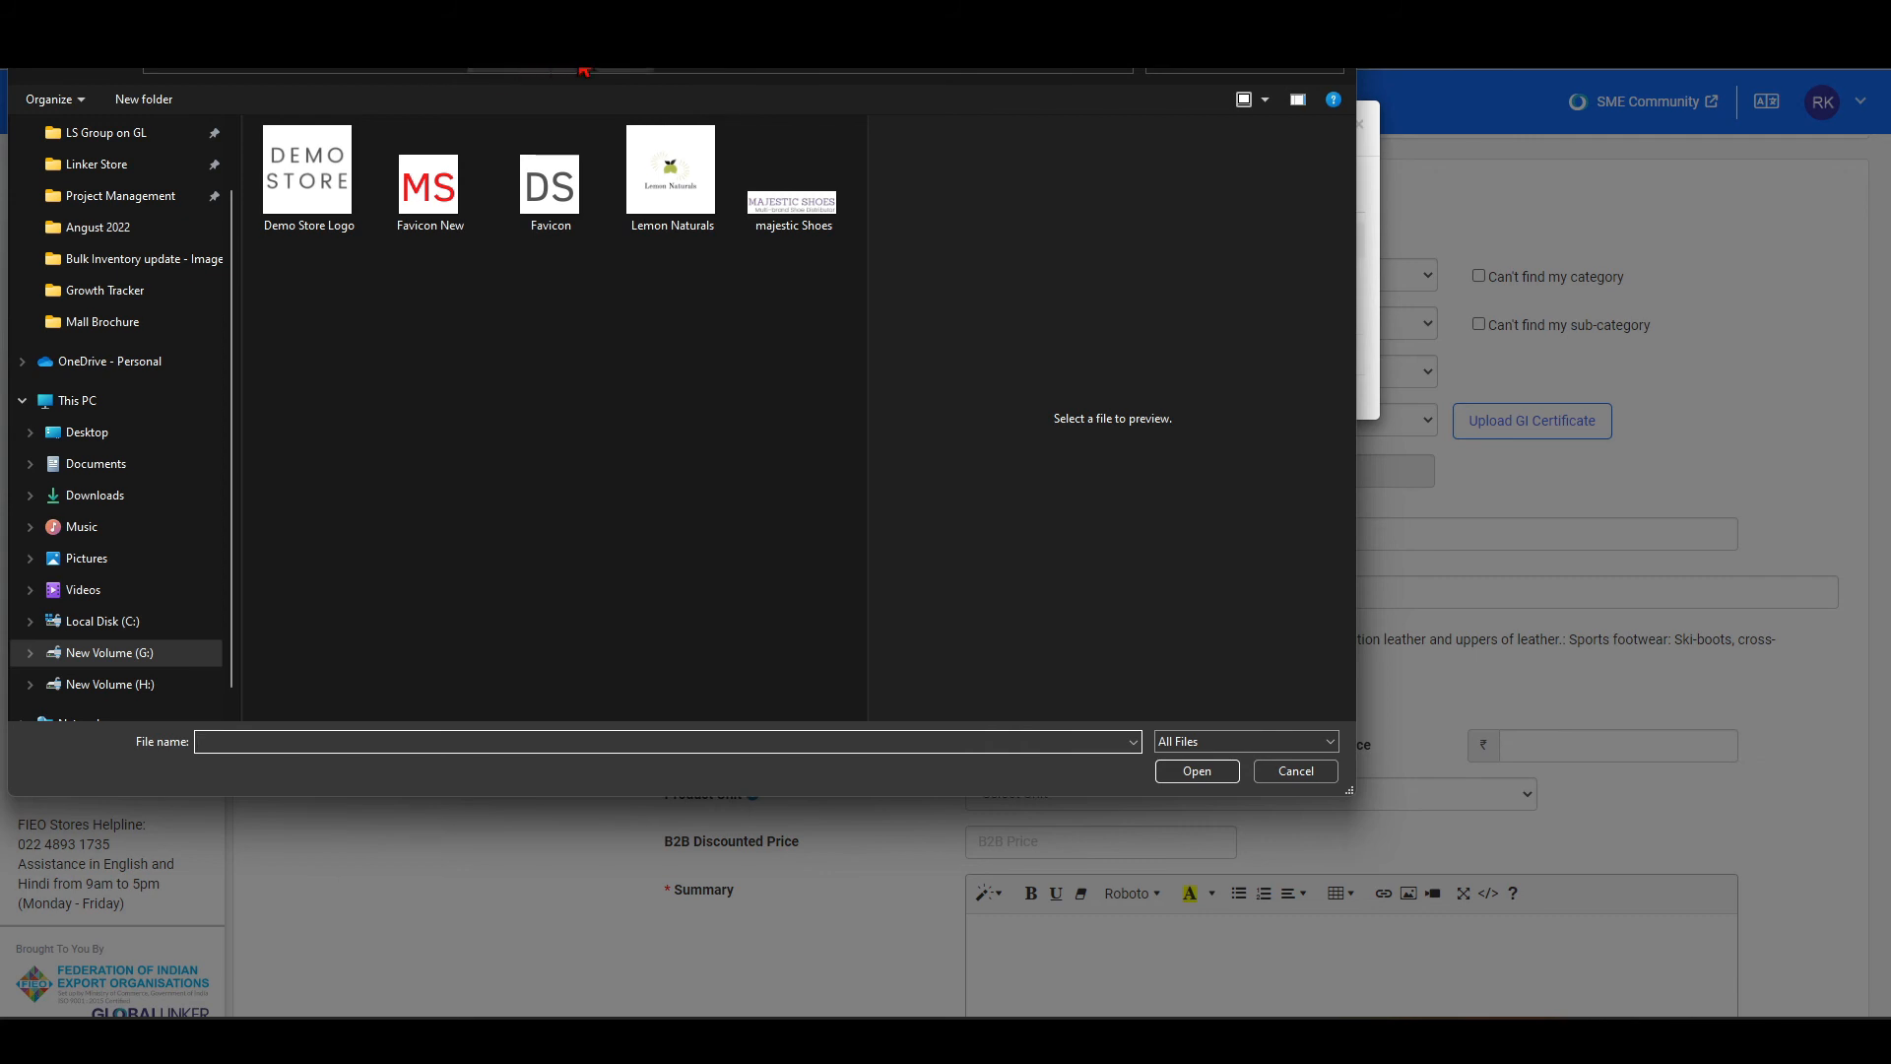
click(583, 69)
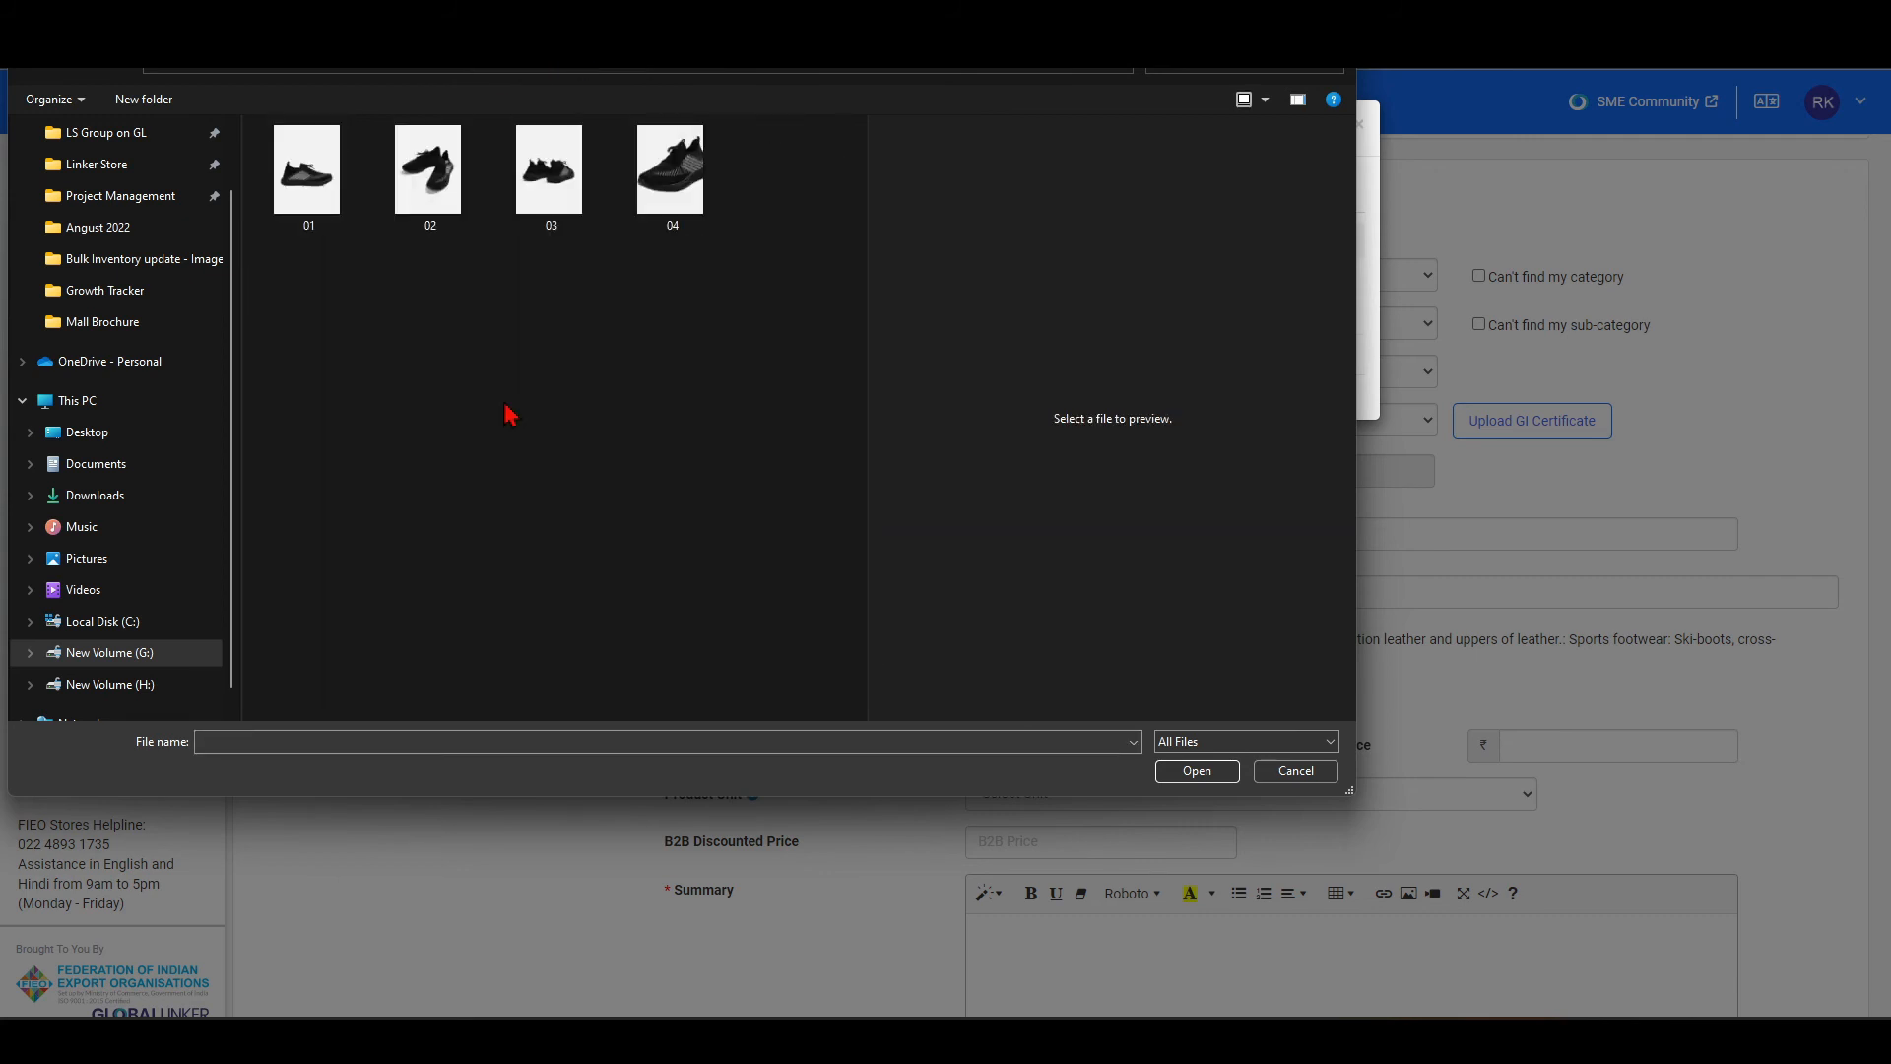
click(295, 197)
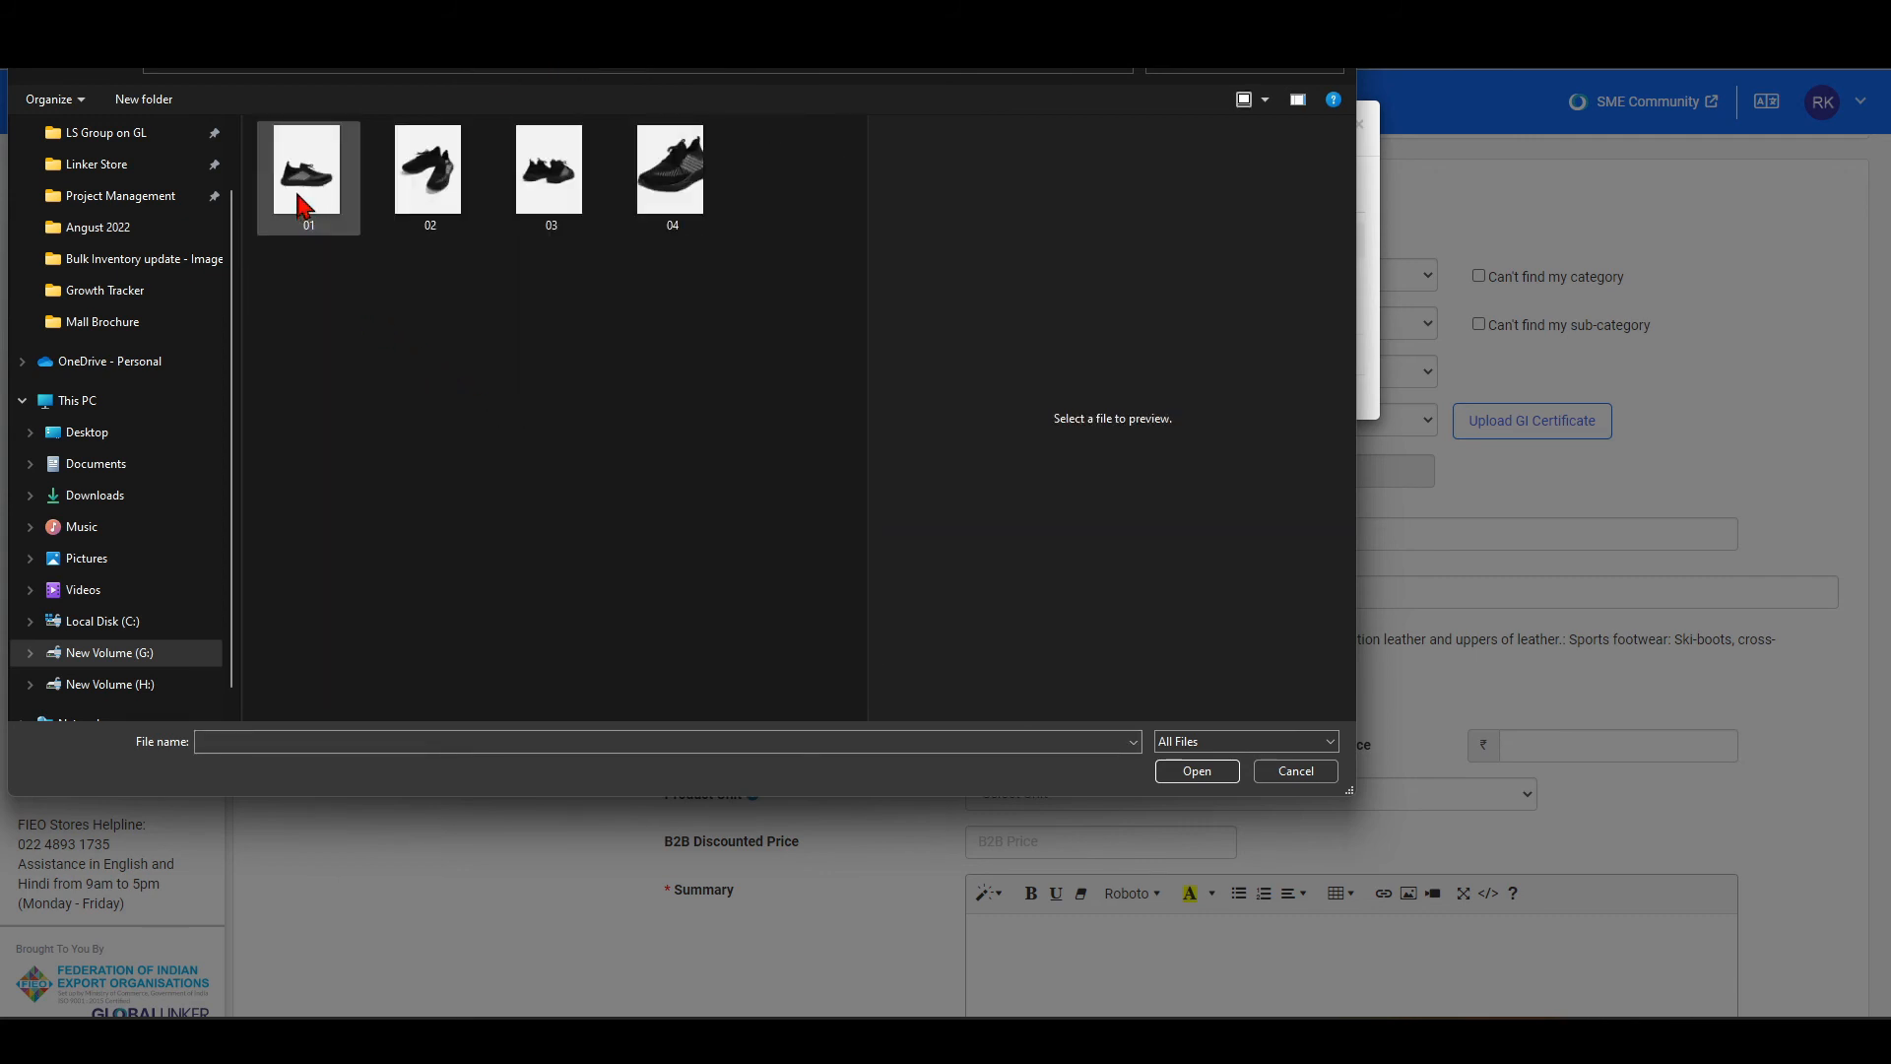
key(ctrl+a)
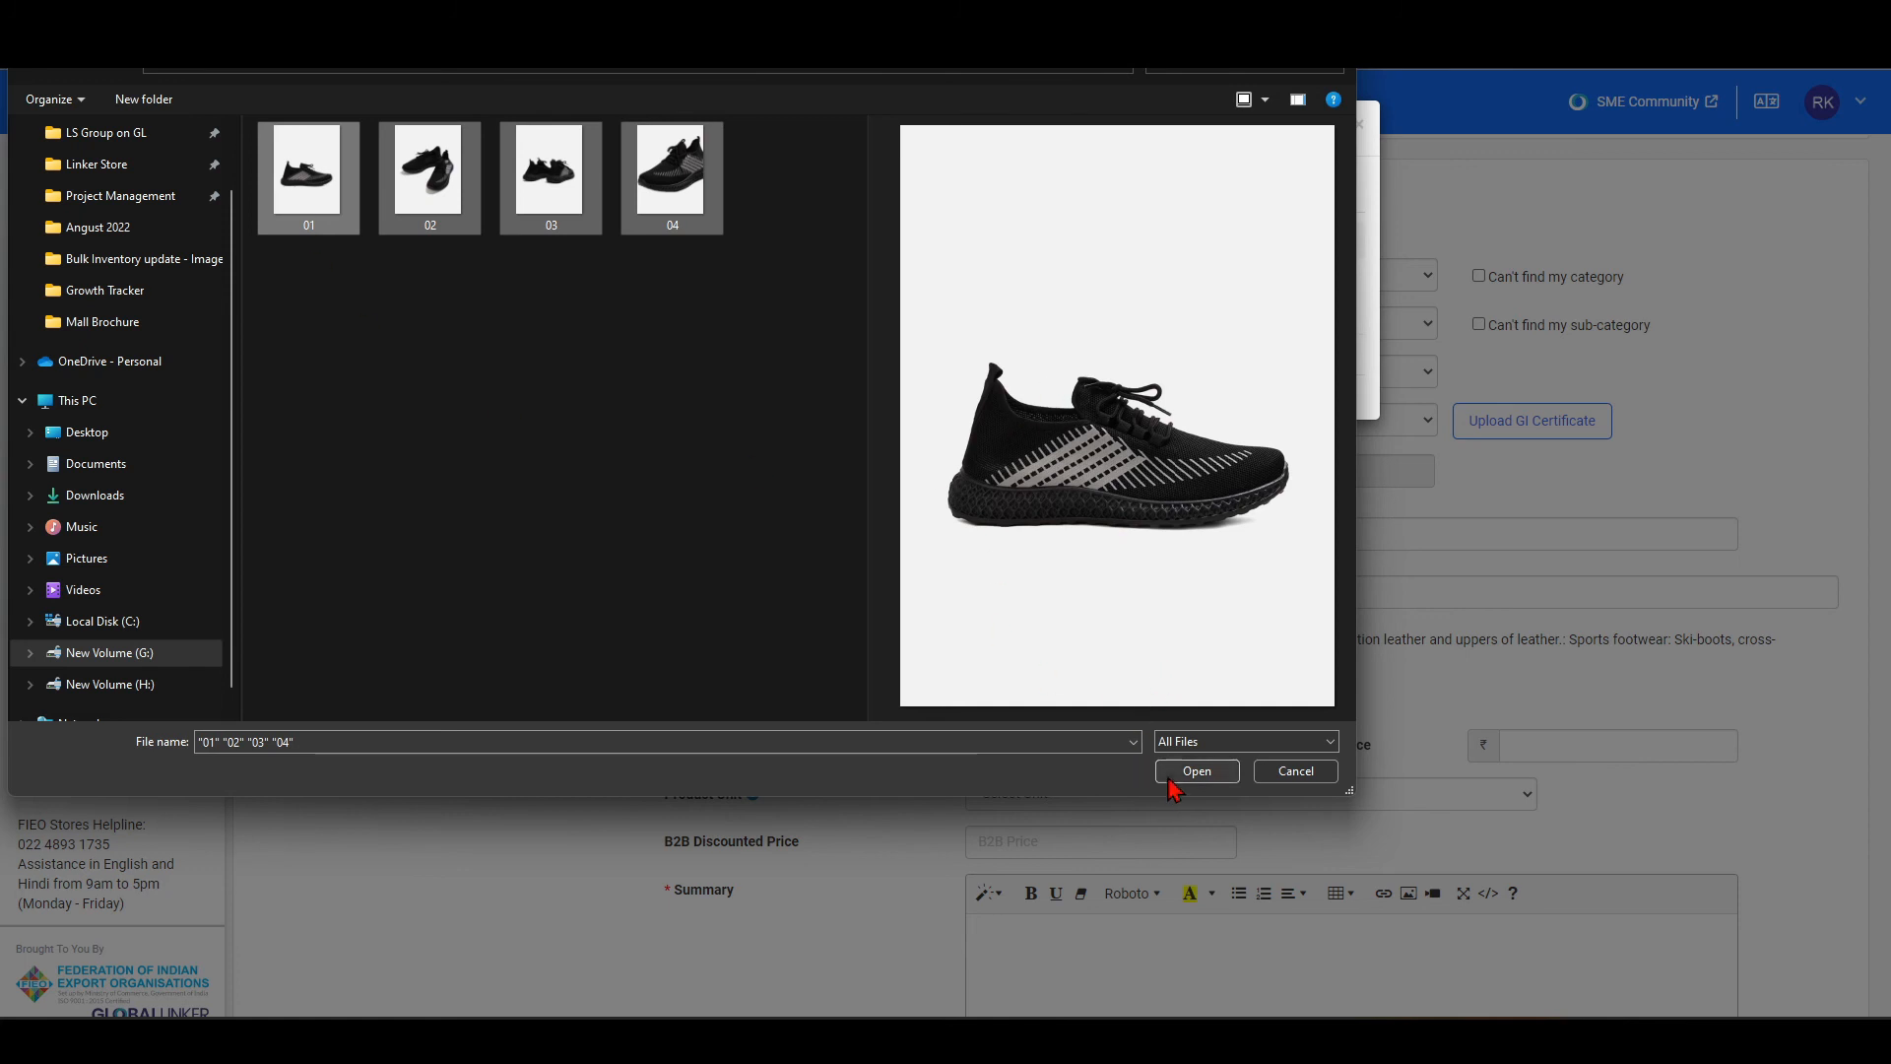
click(1182, 772)
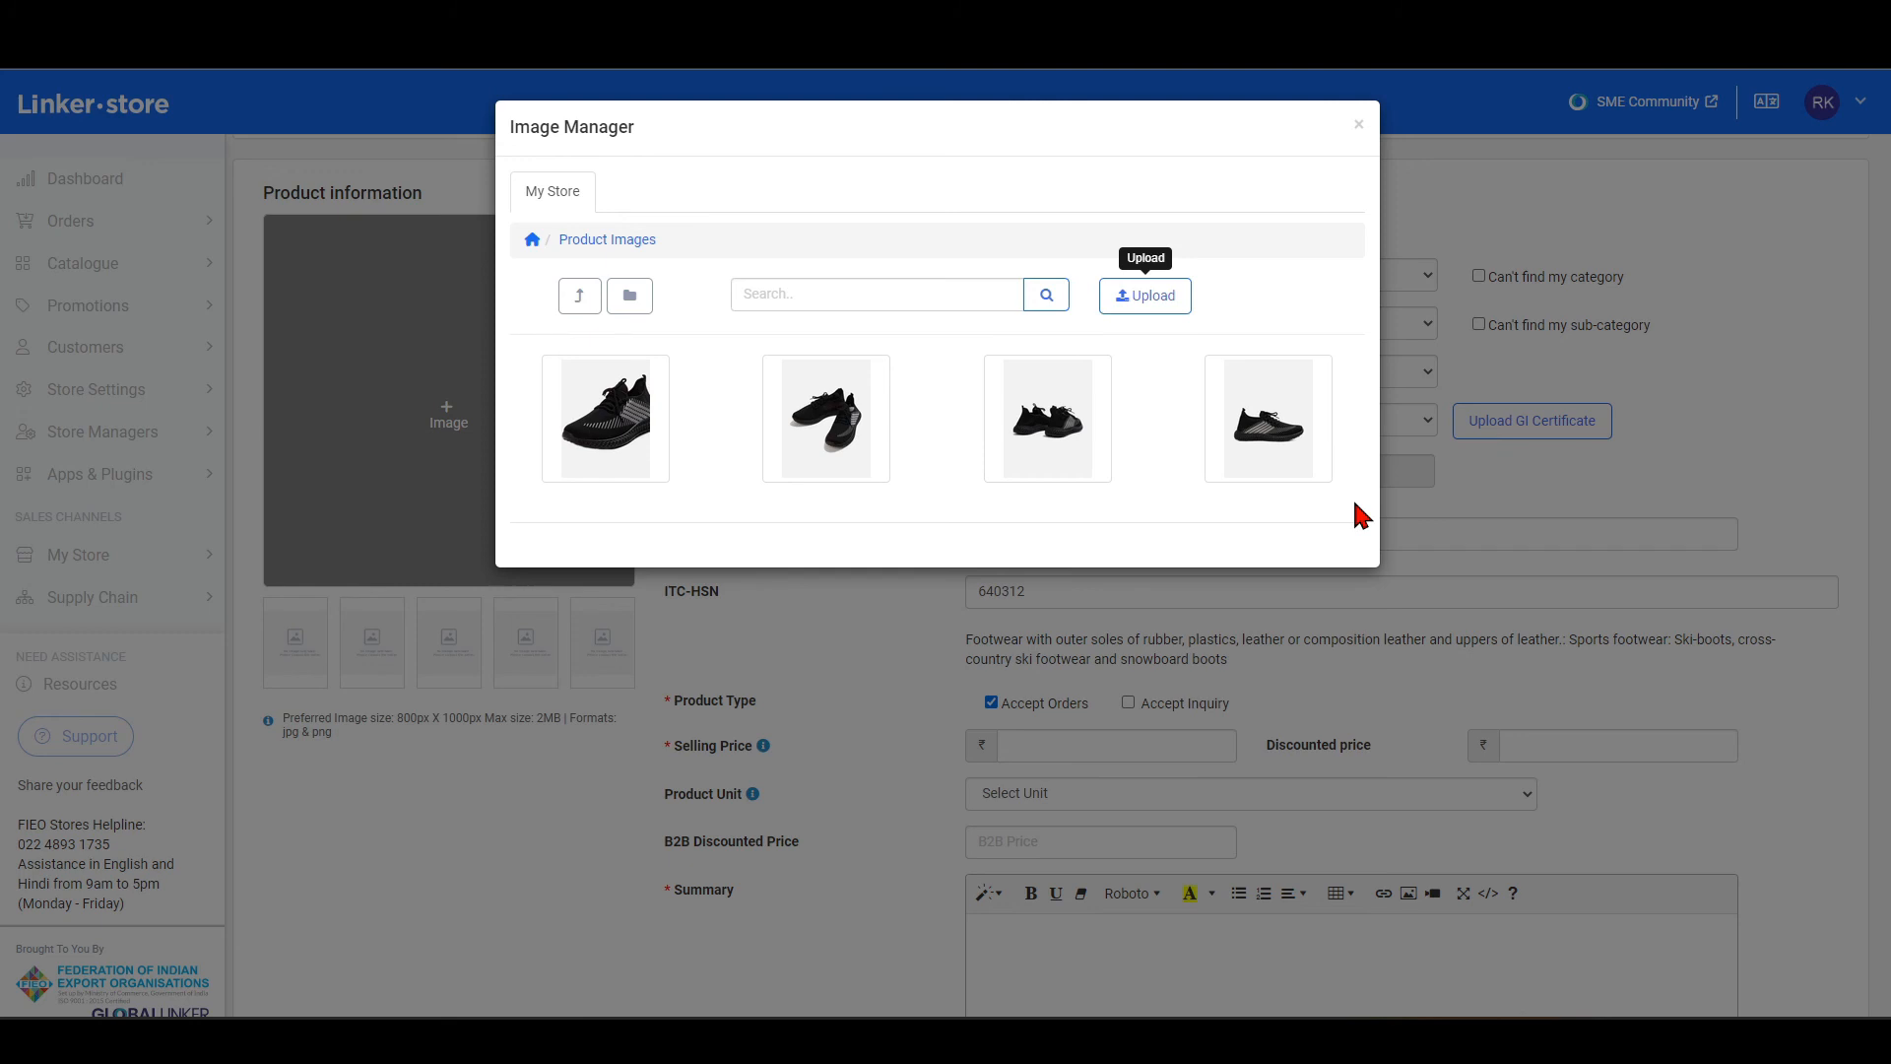
Set the first uploaded shoe image as the main product image and place the other three in the first three additional image slots.
click(610, 442)
mouse_move(297, 652)
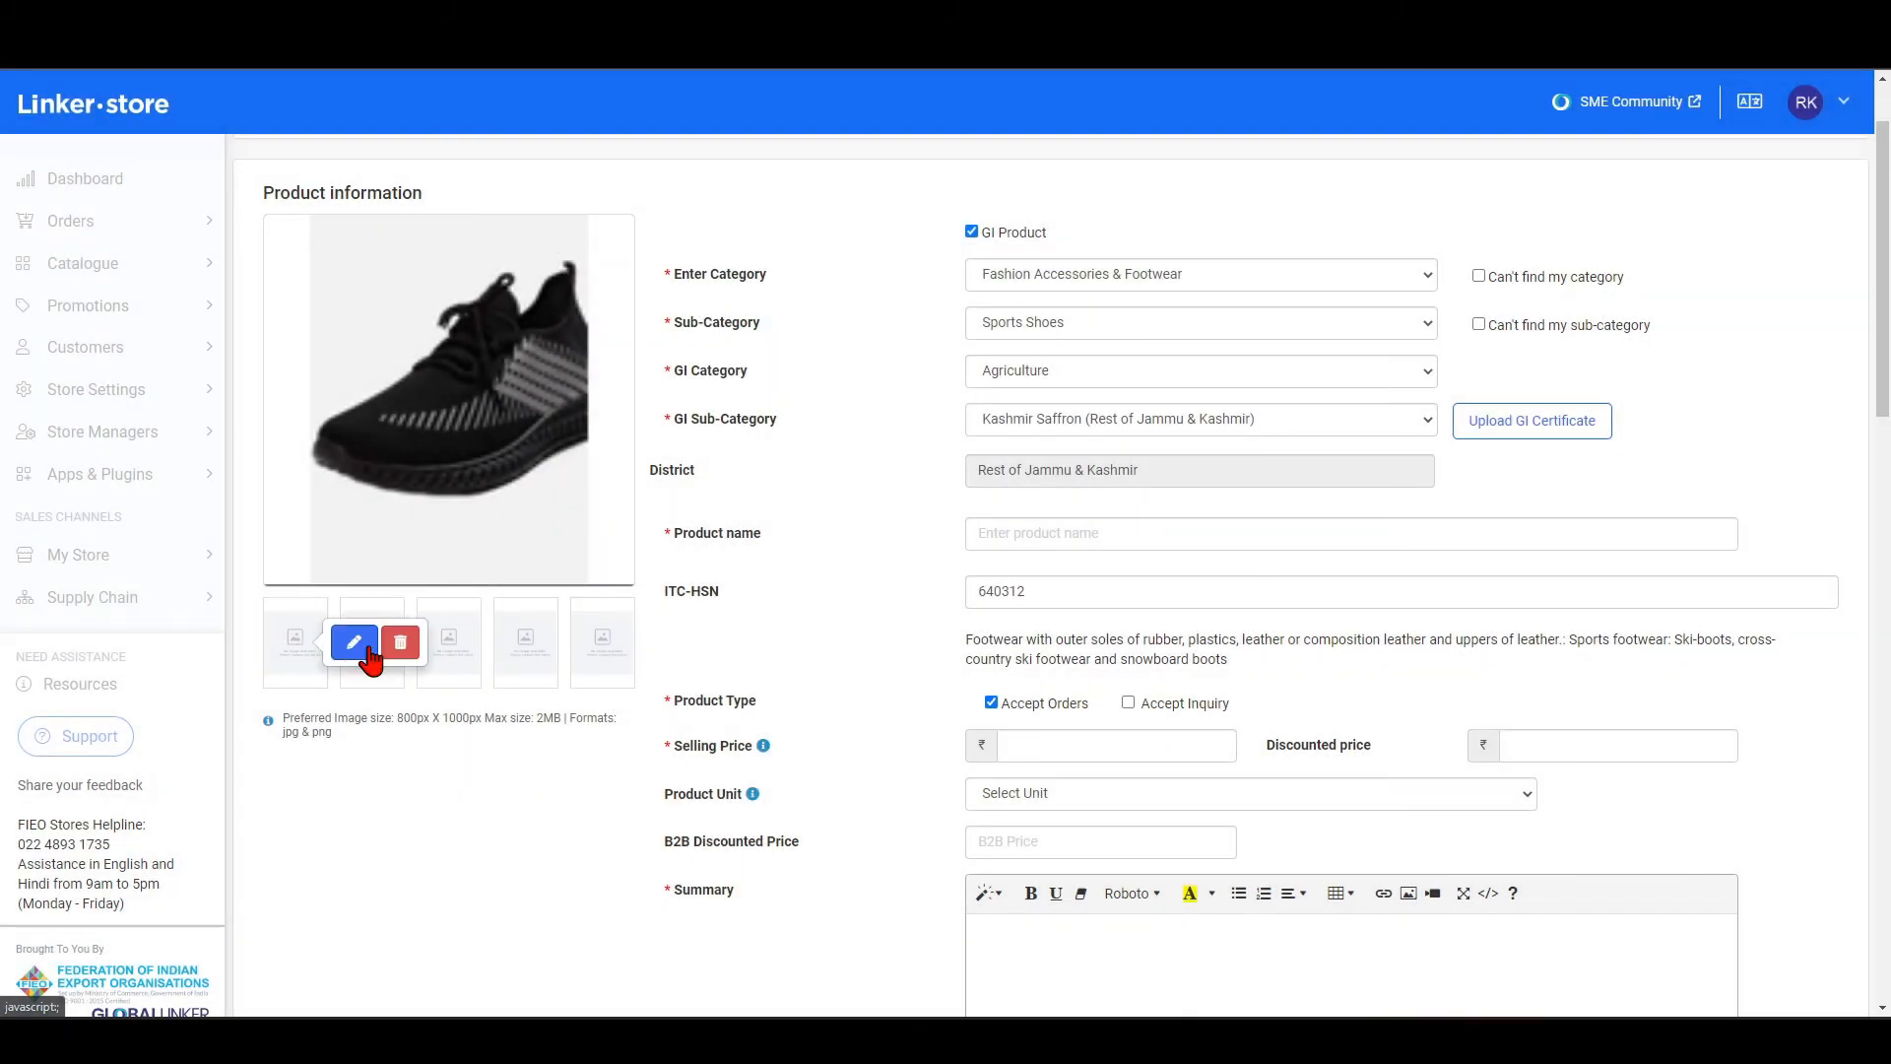
click(360, 646)
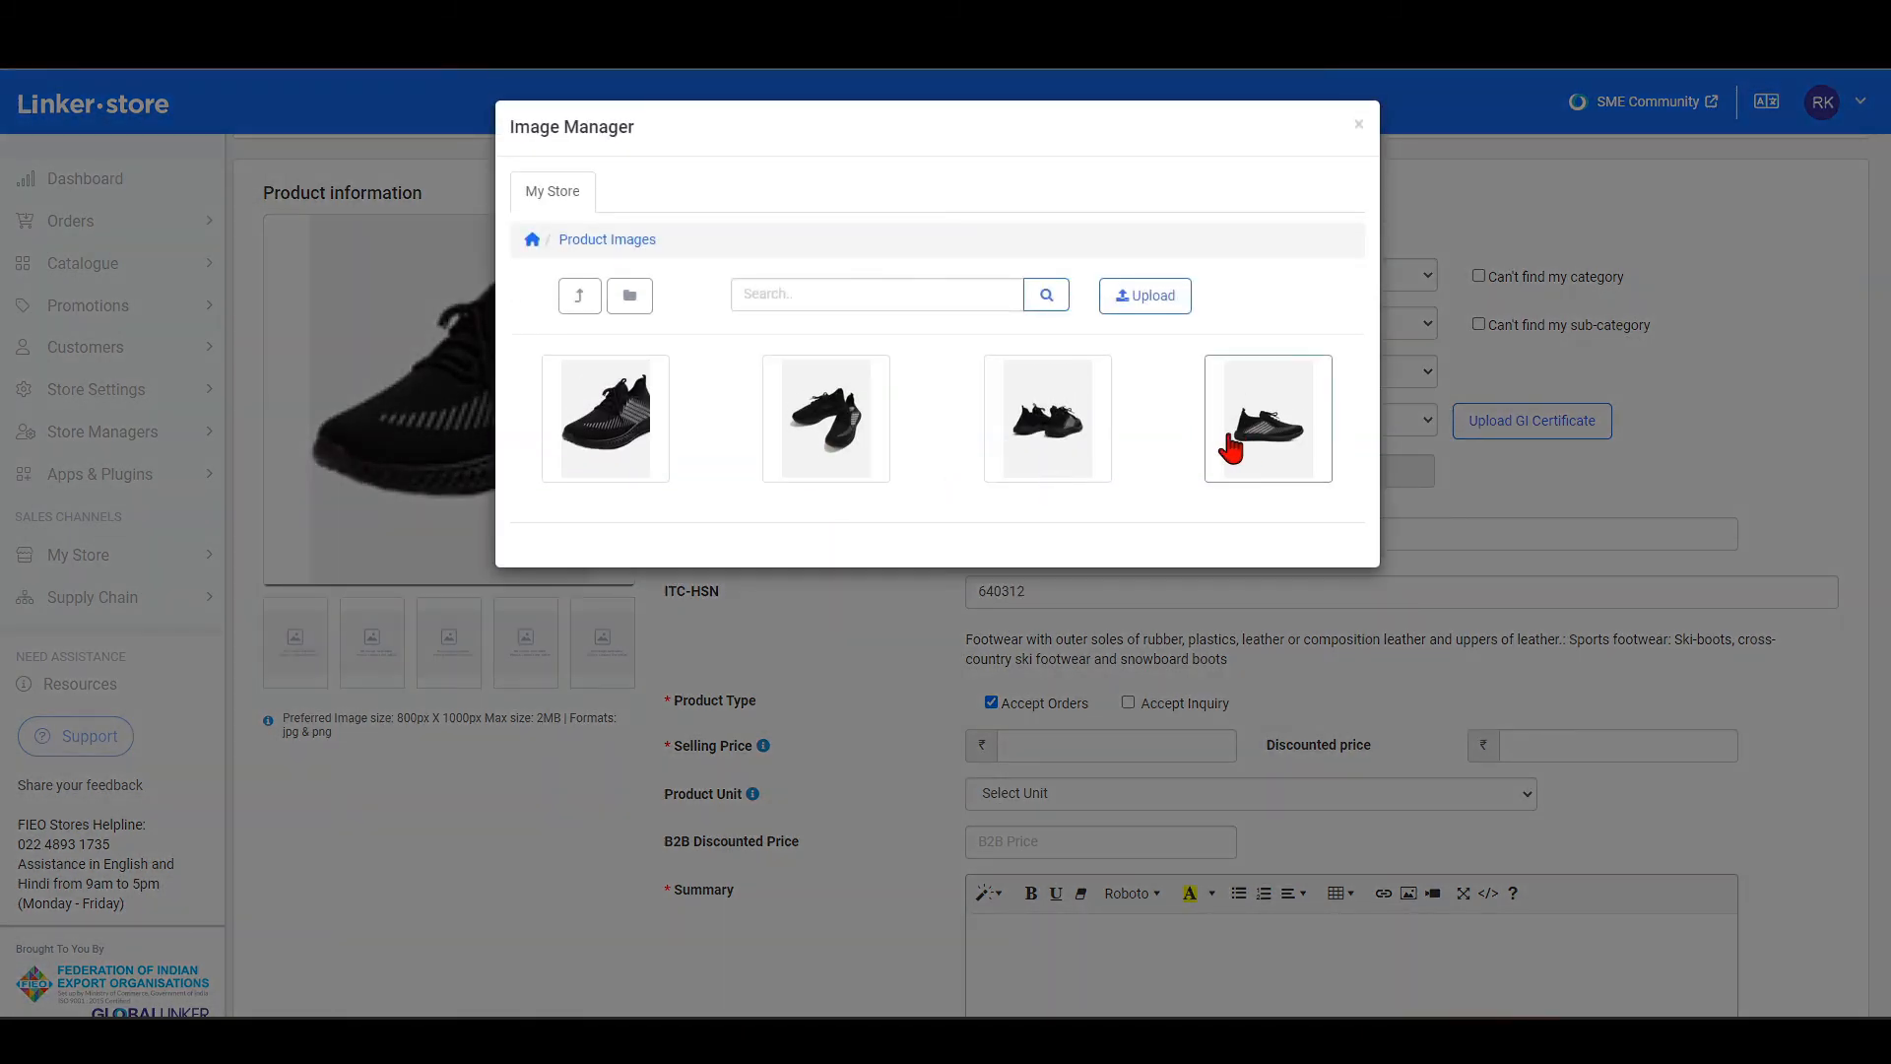
click(861, 467)
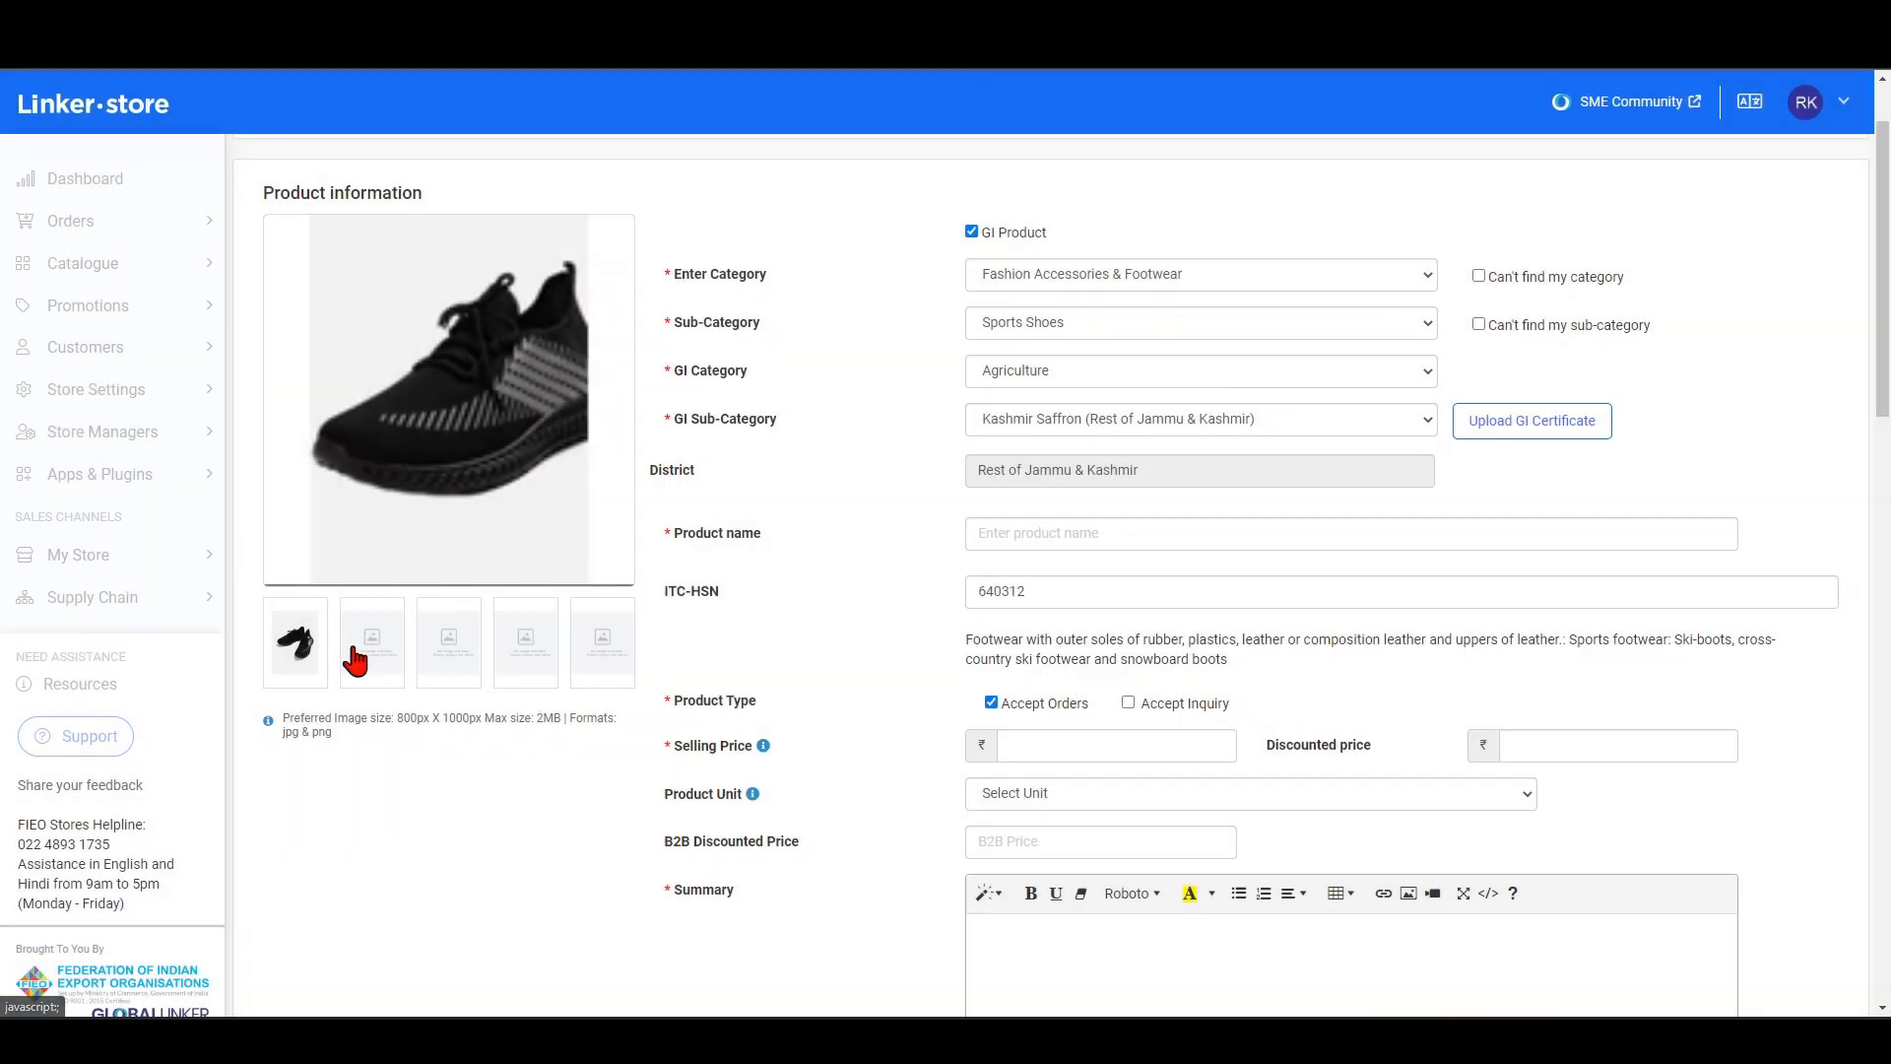
mouse_move(355, 661)
click(426, 646)
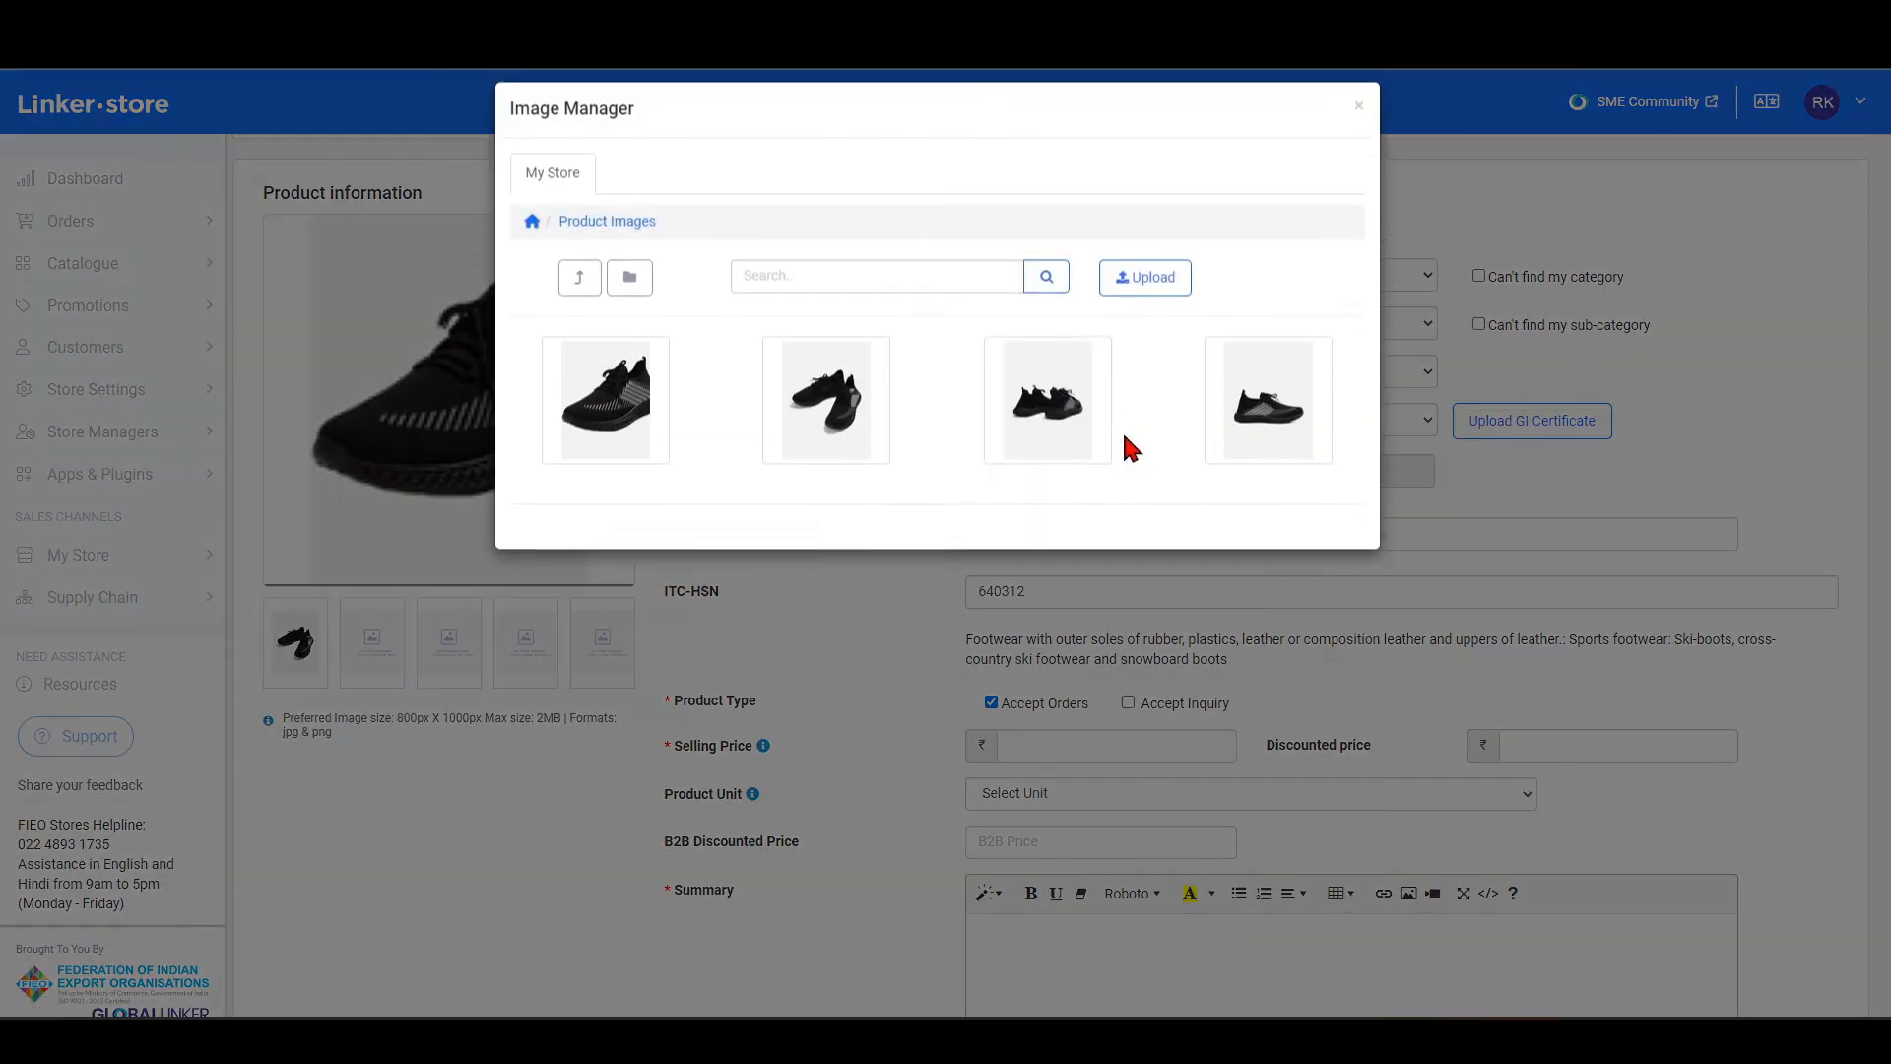
click(1077, 422)
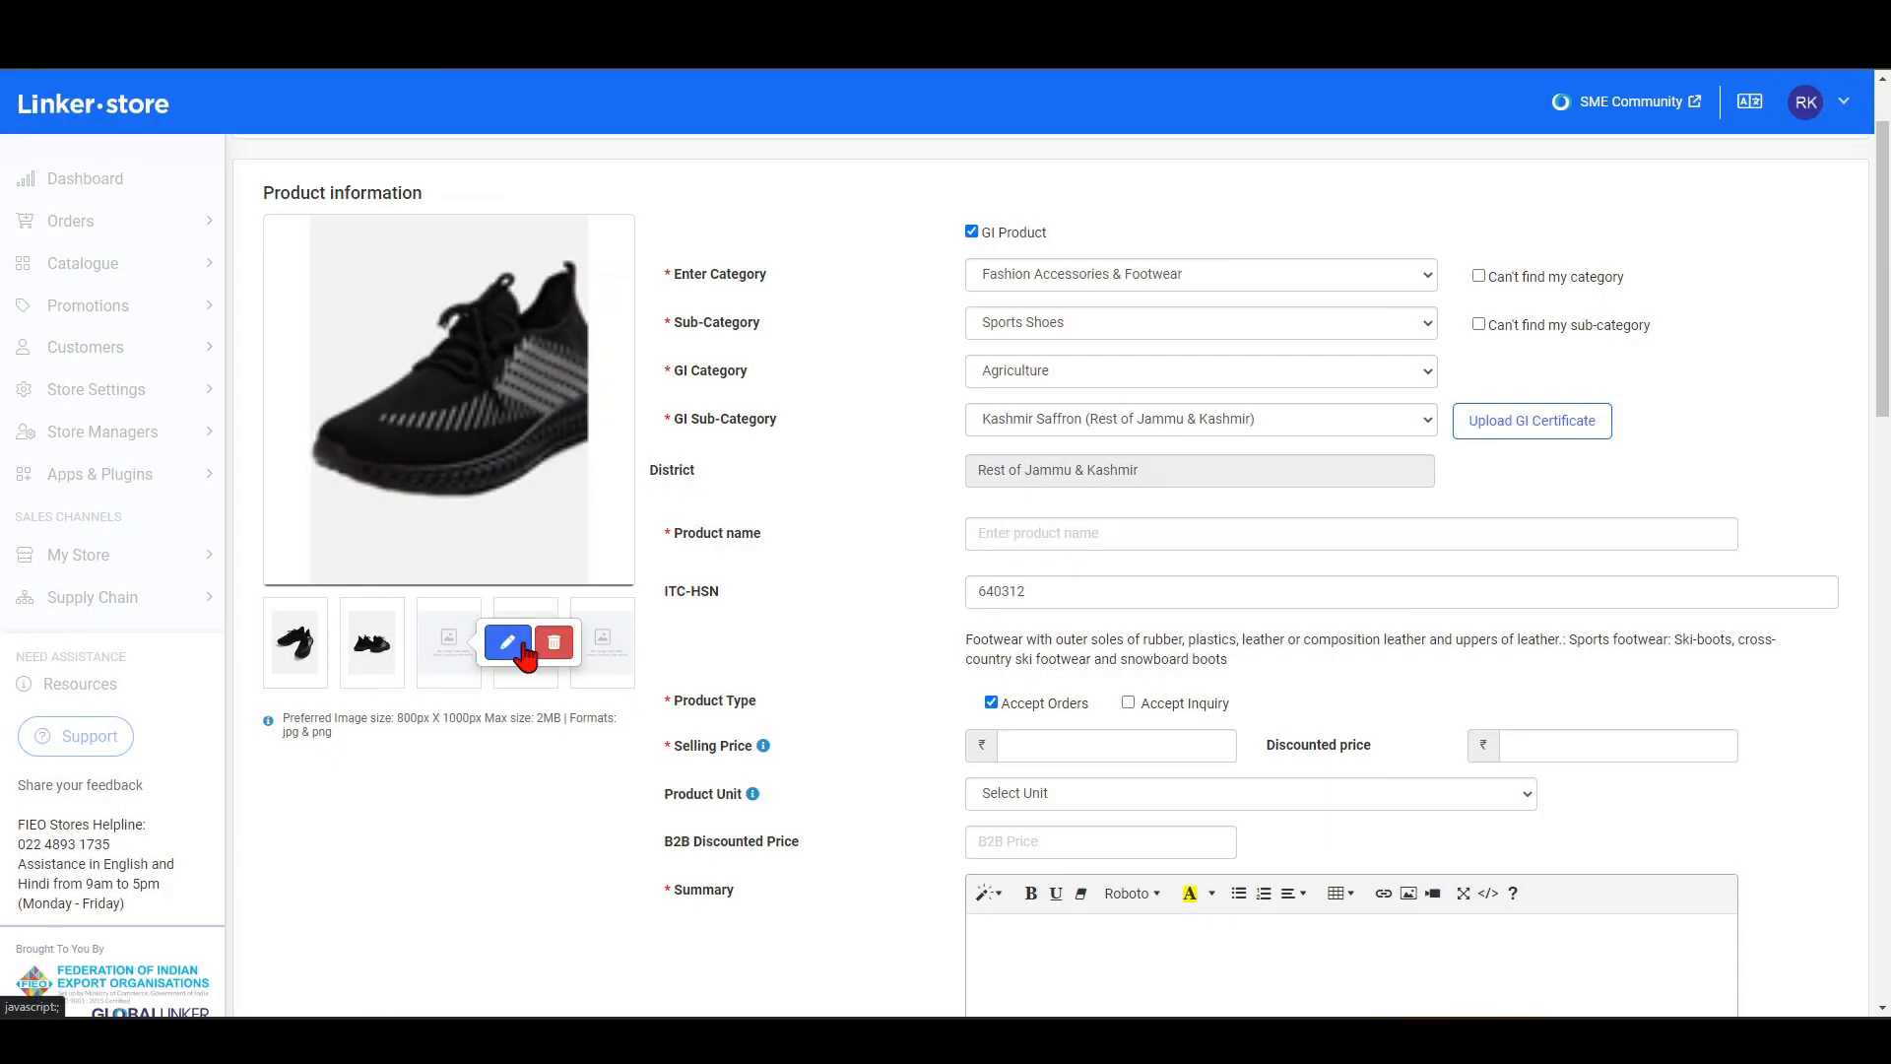
click(525, 645)
click(1266, 418)
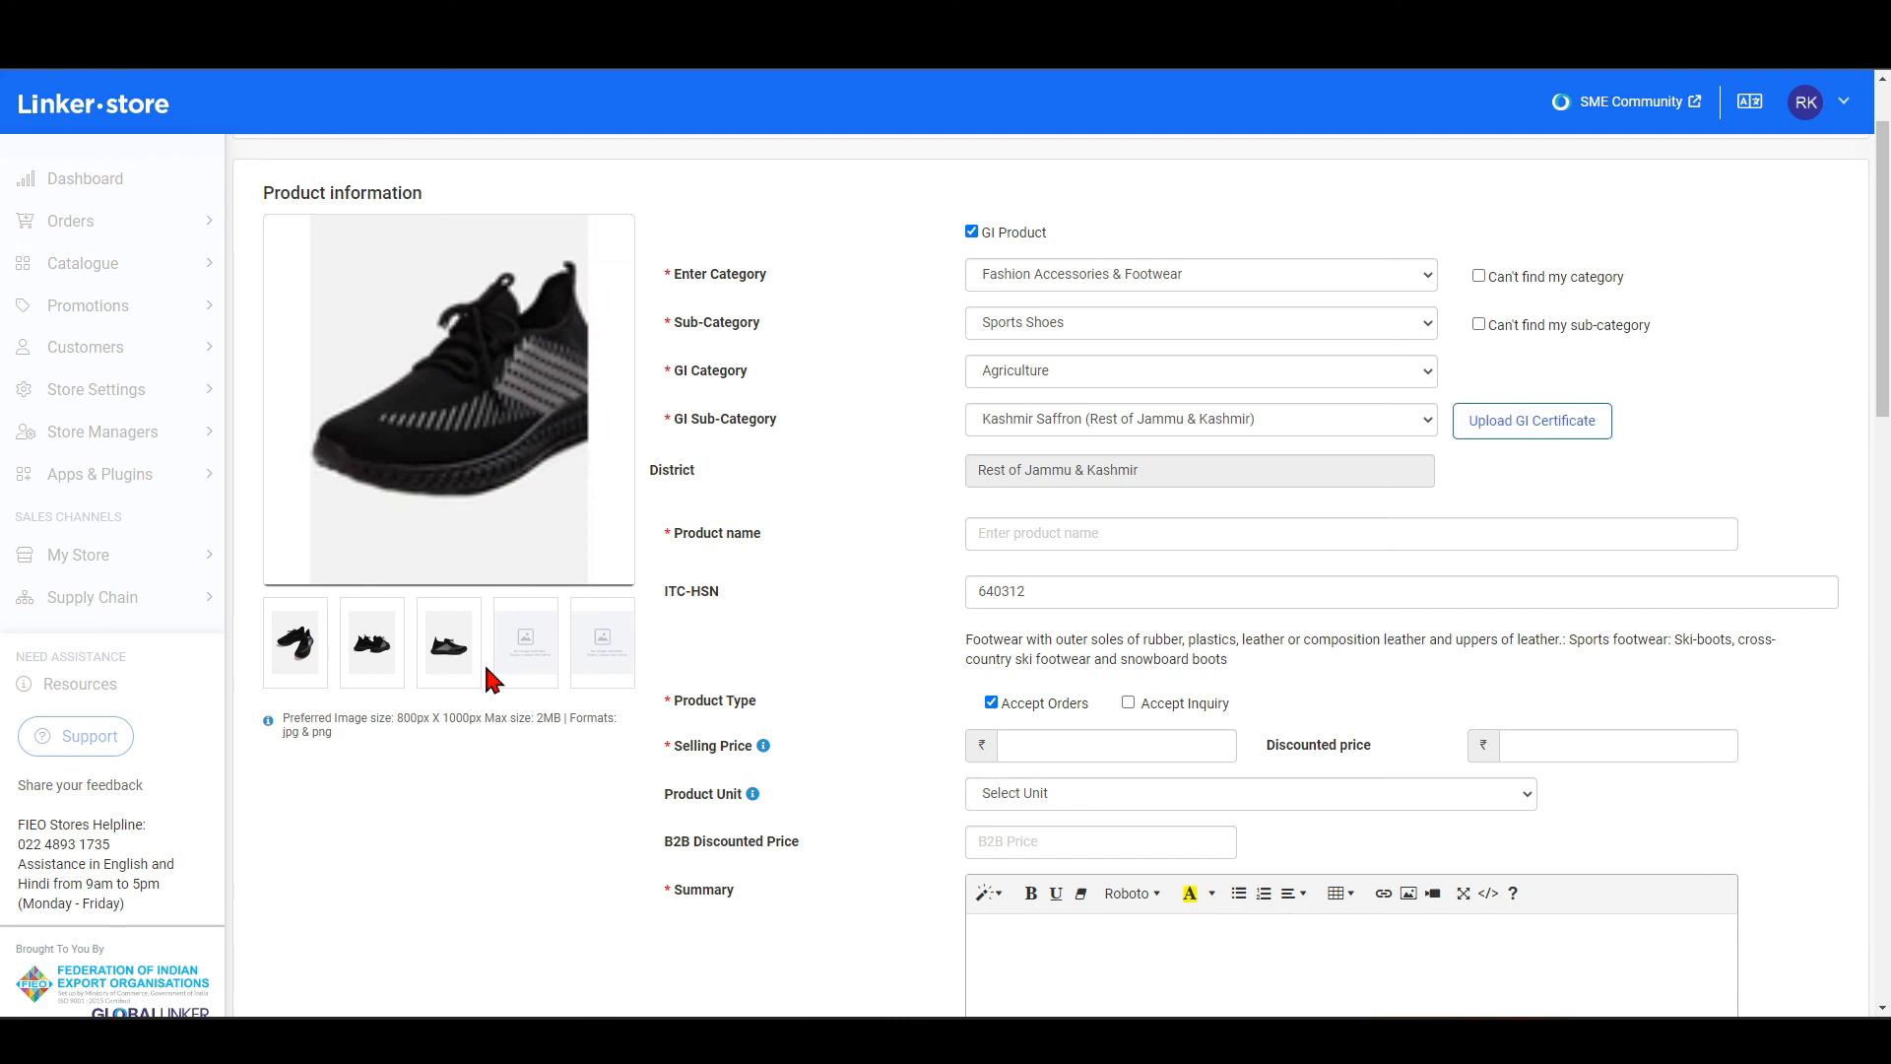
Review the note on preferred dimensions, maximum file size and formats for the product images.
scroll(489, 680, down, 2)
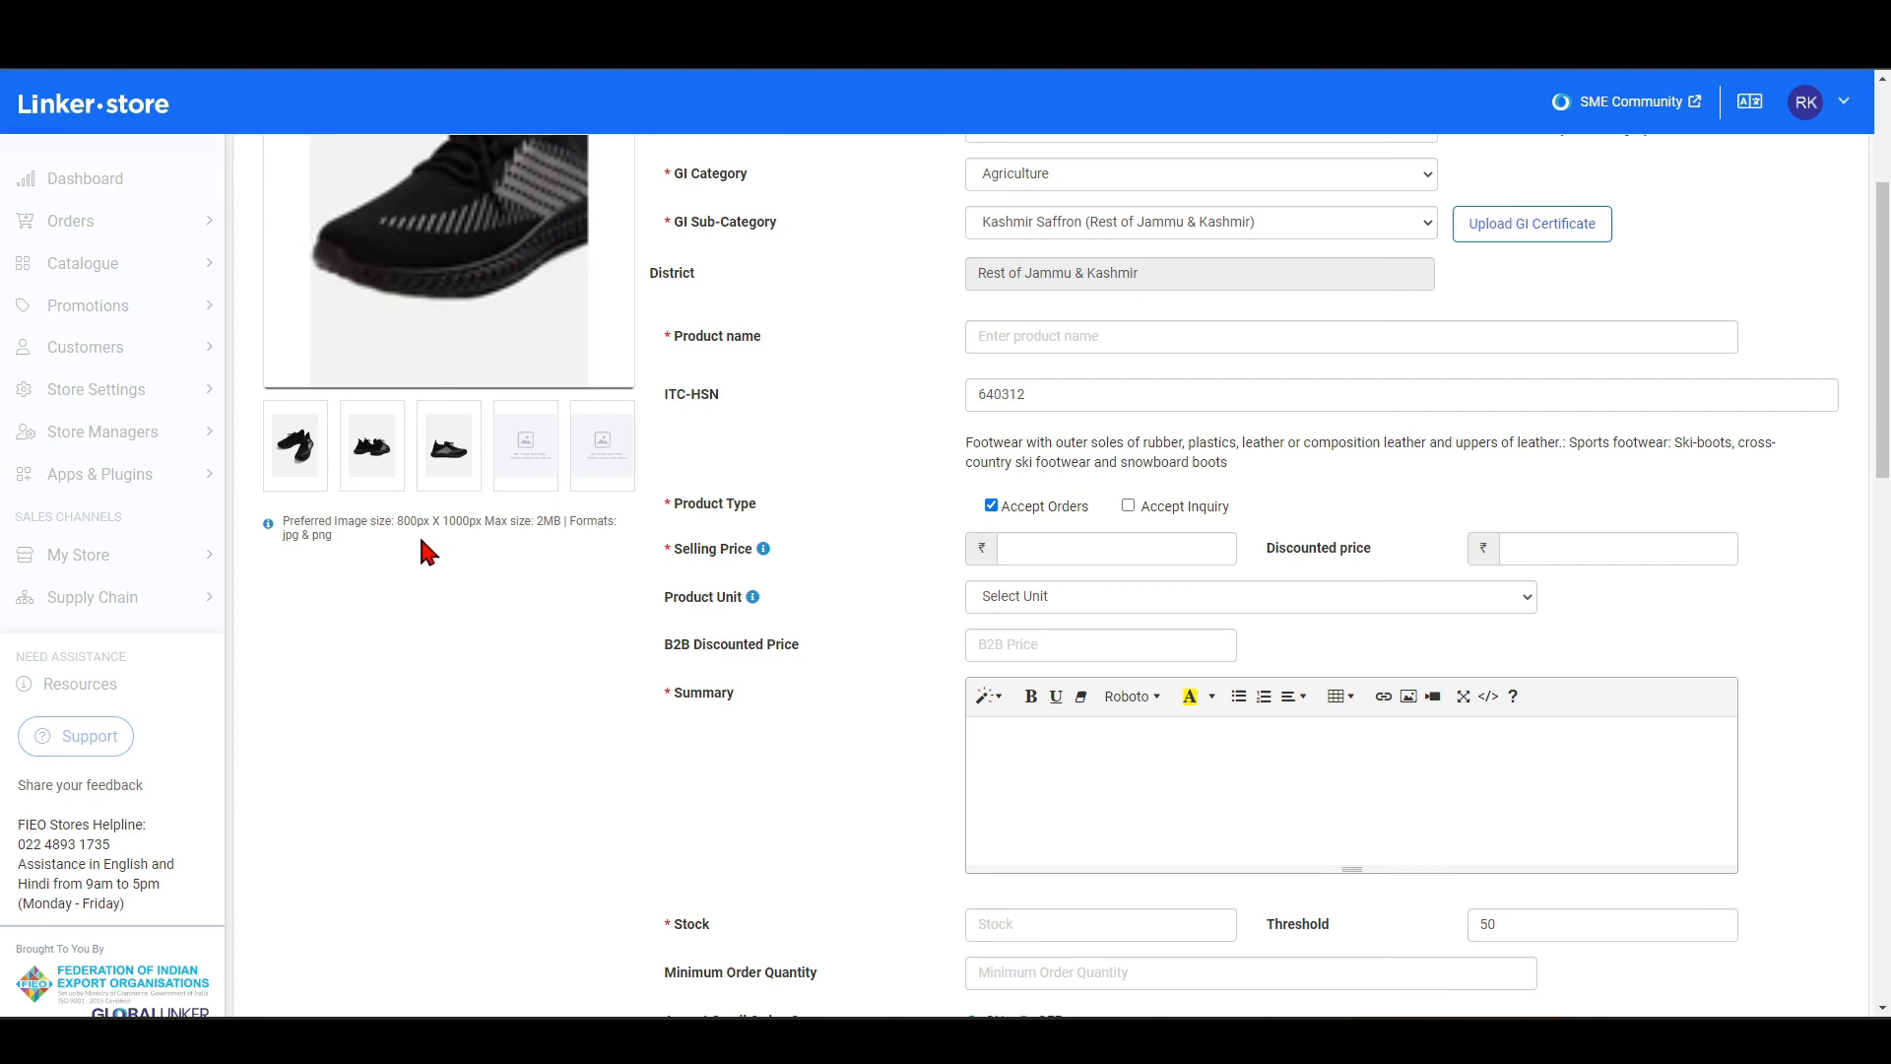
drag(394, 524, 483, 525)
scroll(570, 429, up, 3)
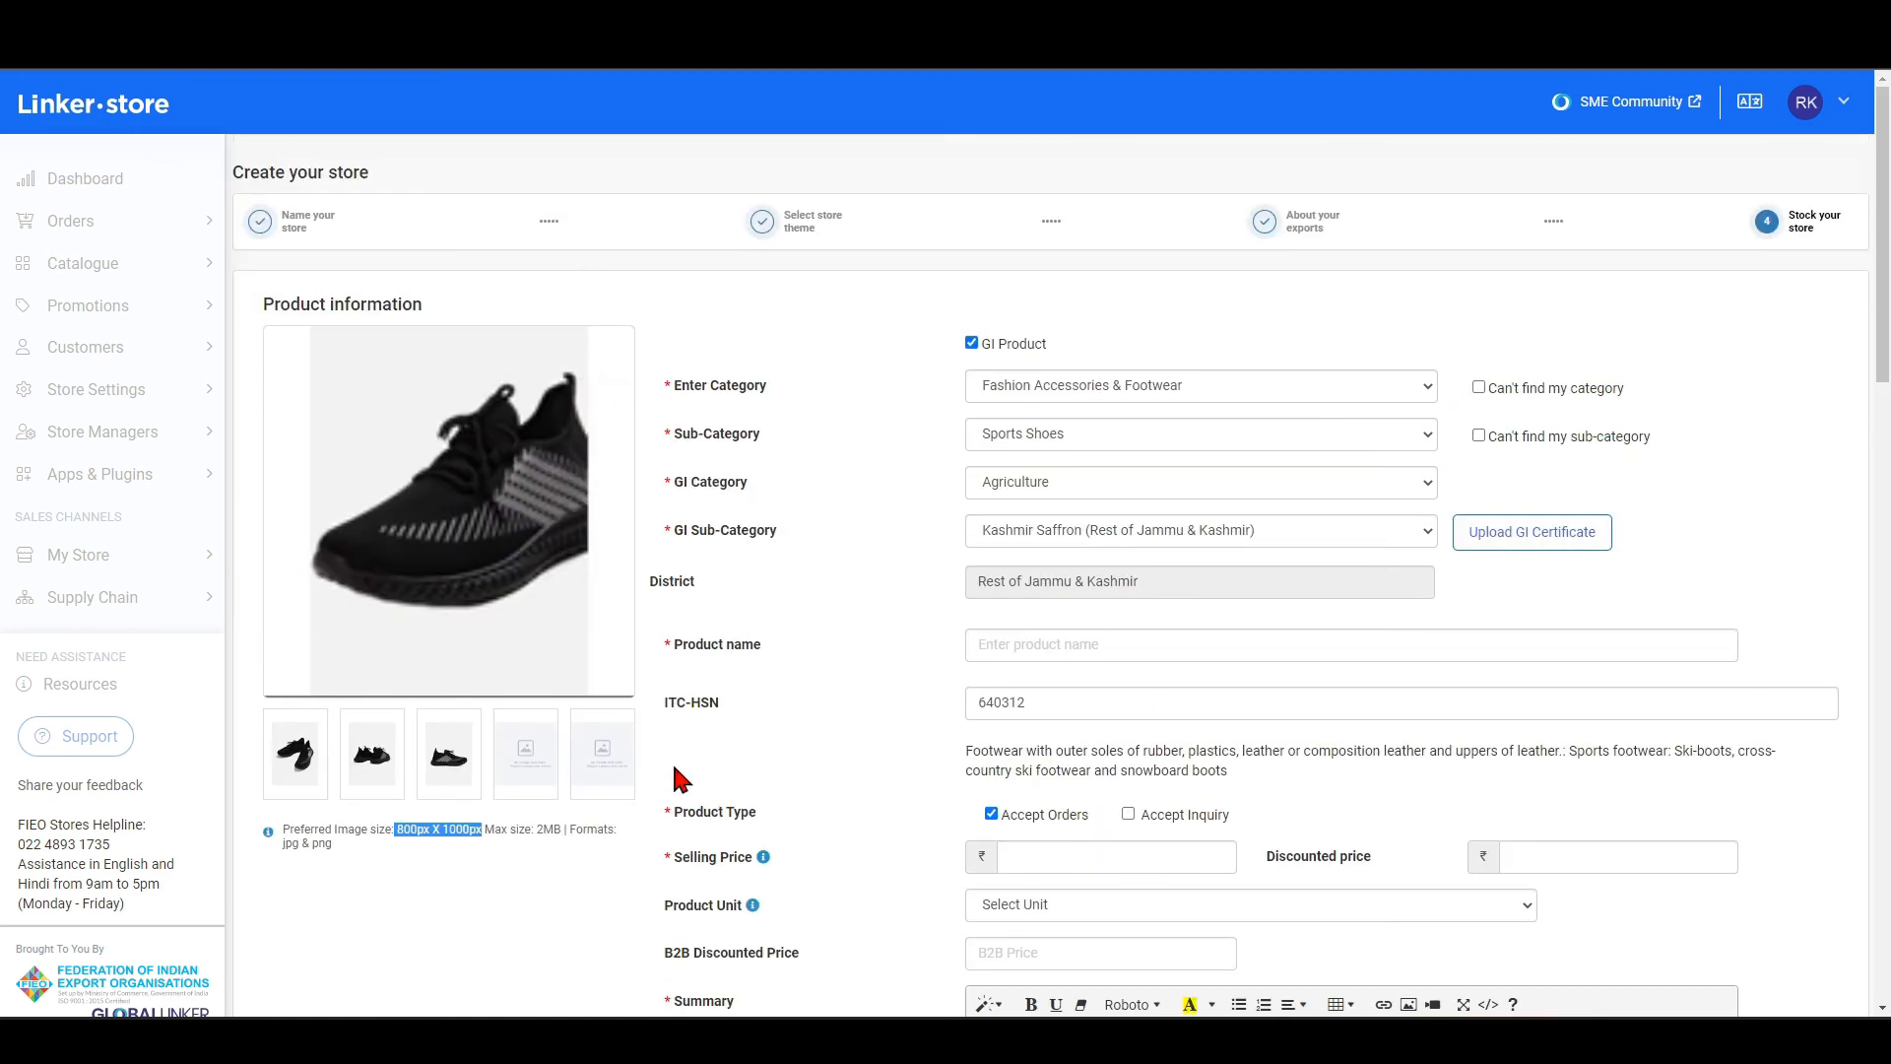
double_click(546, 831)
click(579, 860)
scroll(571, 788, down, 1)
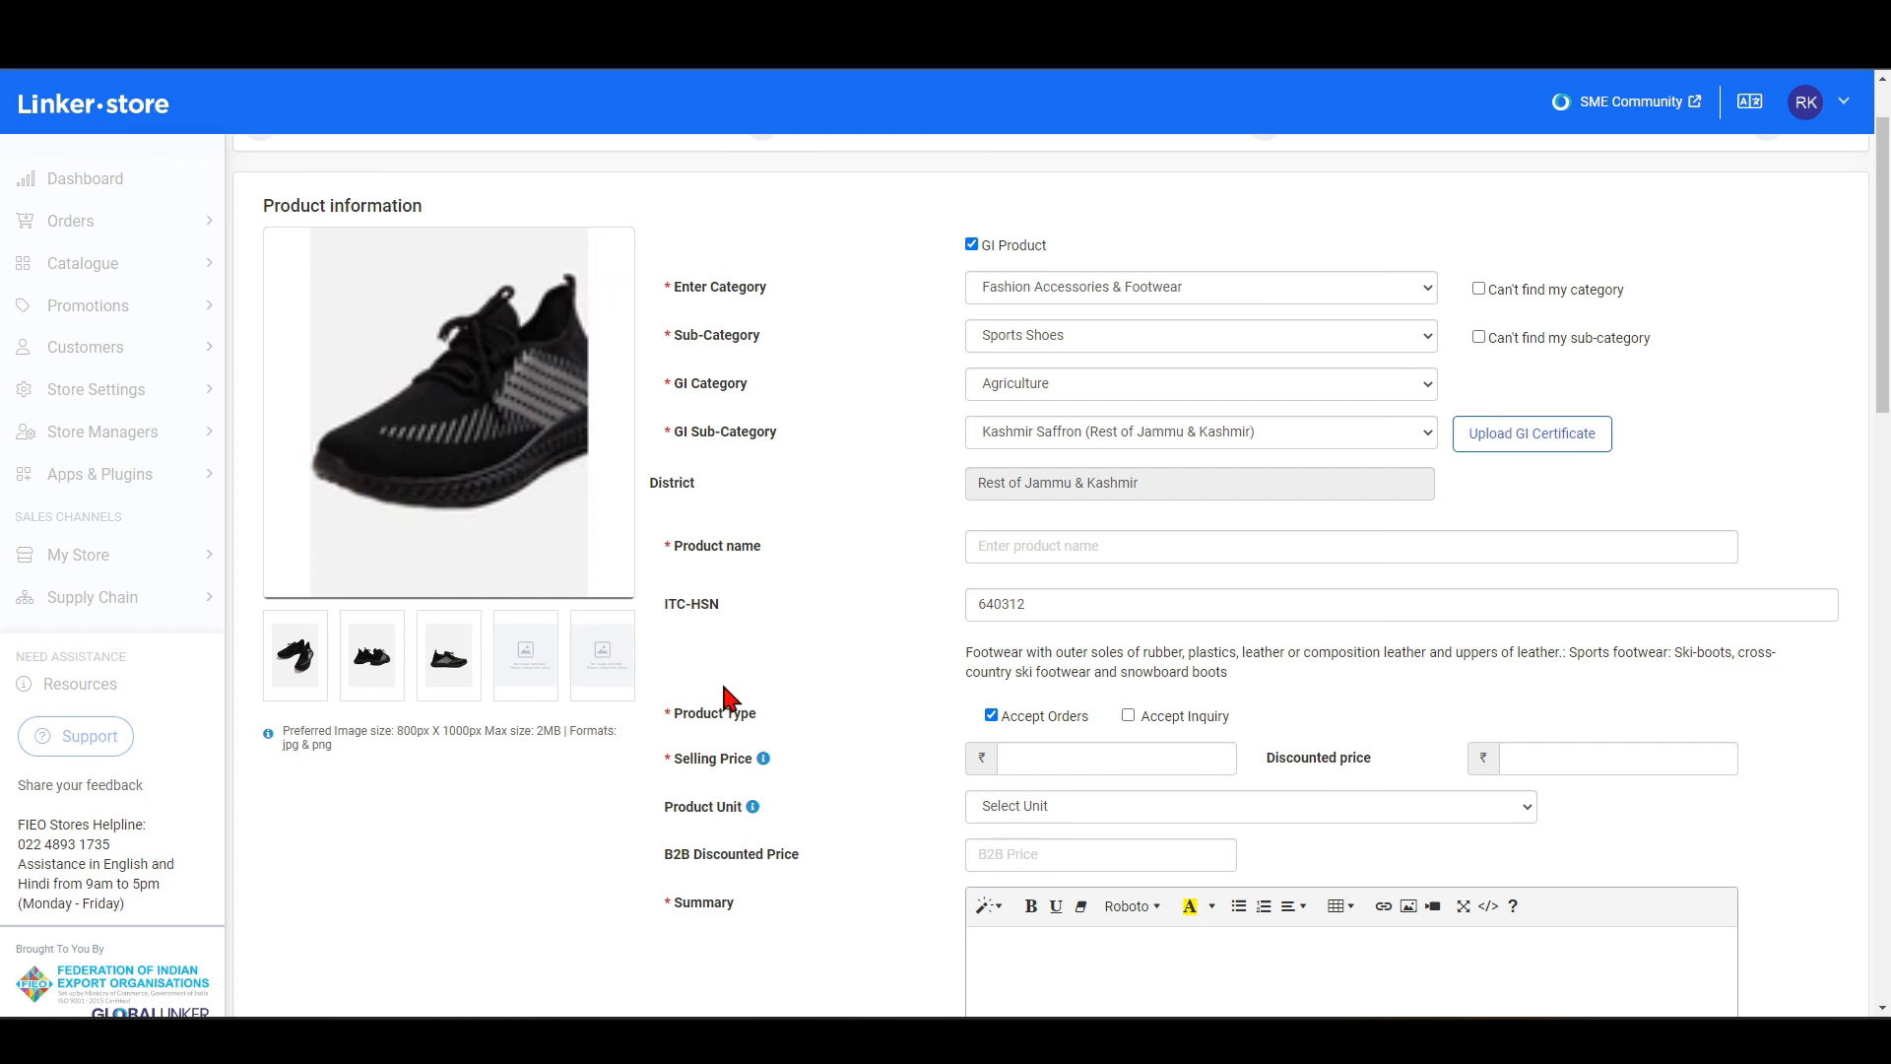
scroll(729, 700, down, 20)
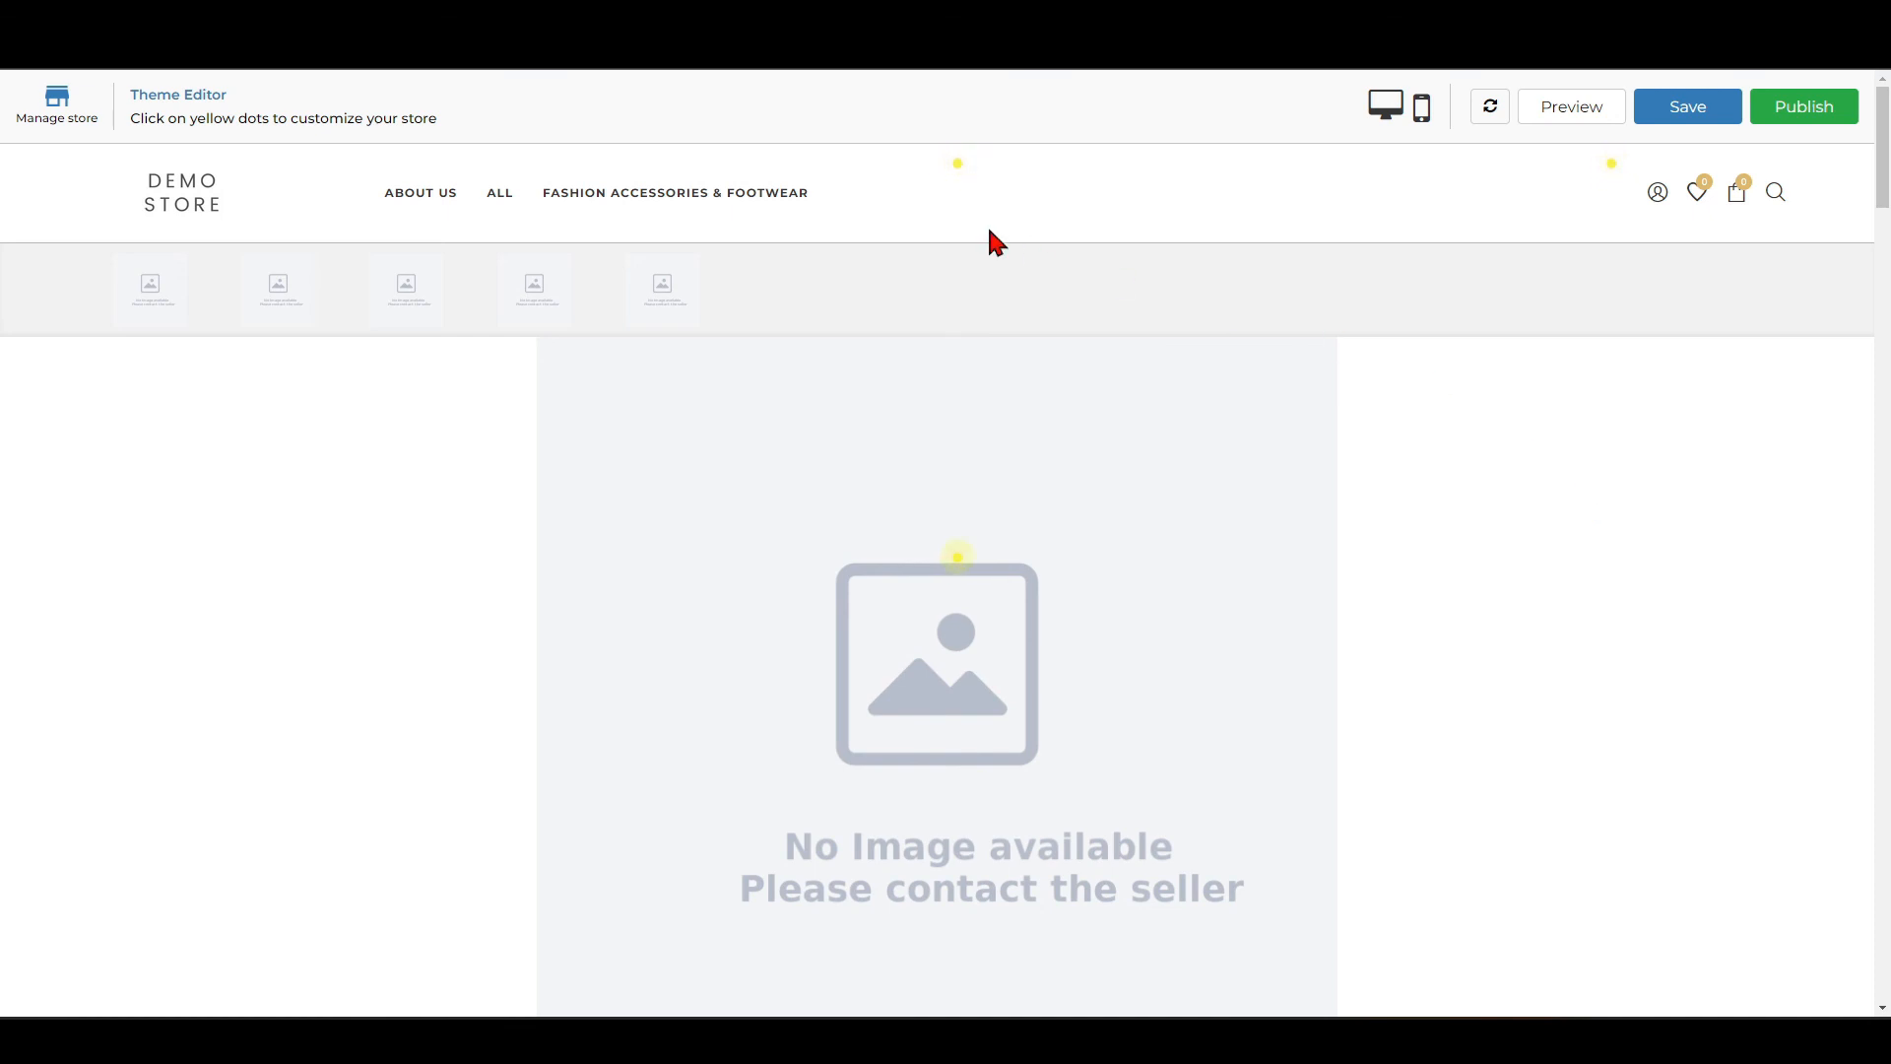
Review the storefront header's color settings in the theme editor and close them.
click(960, 167)
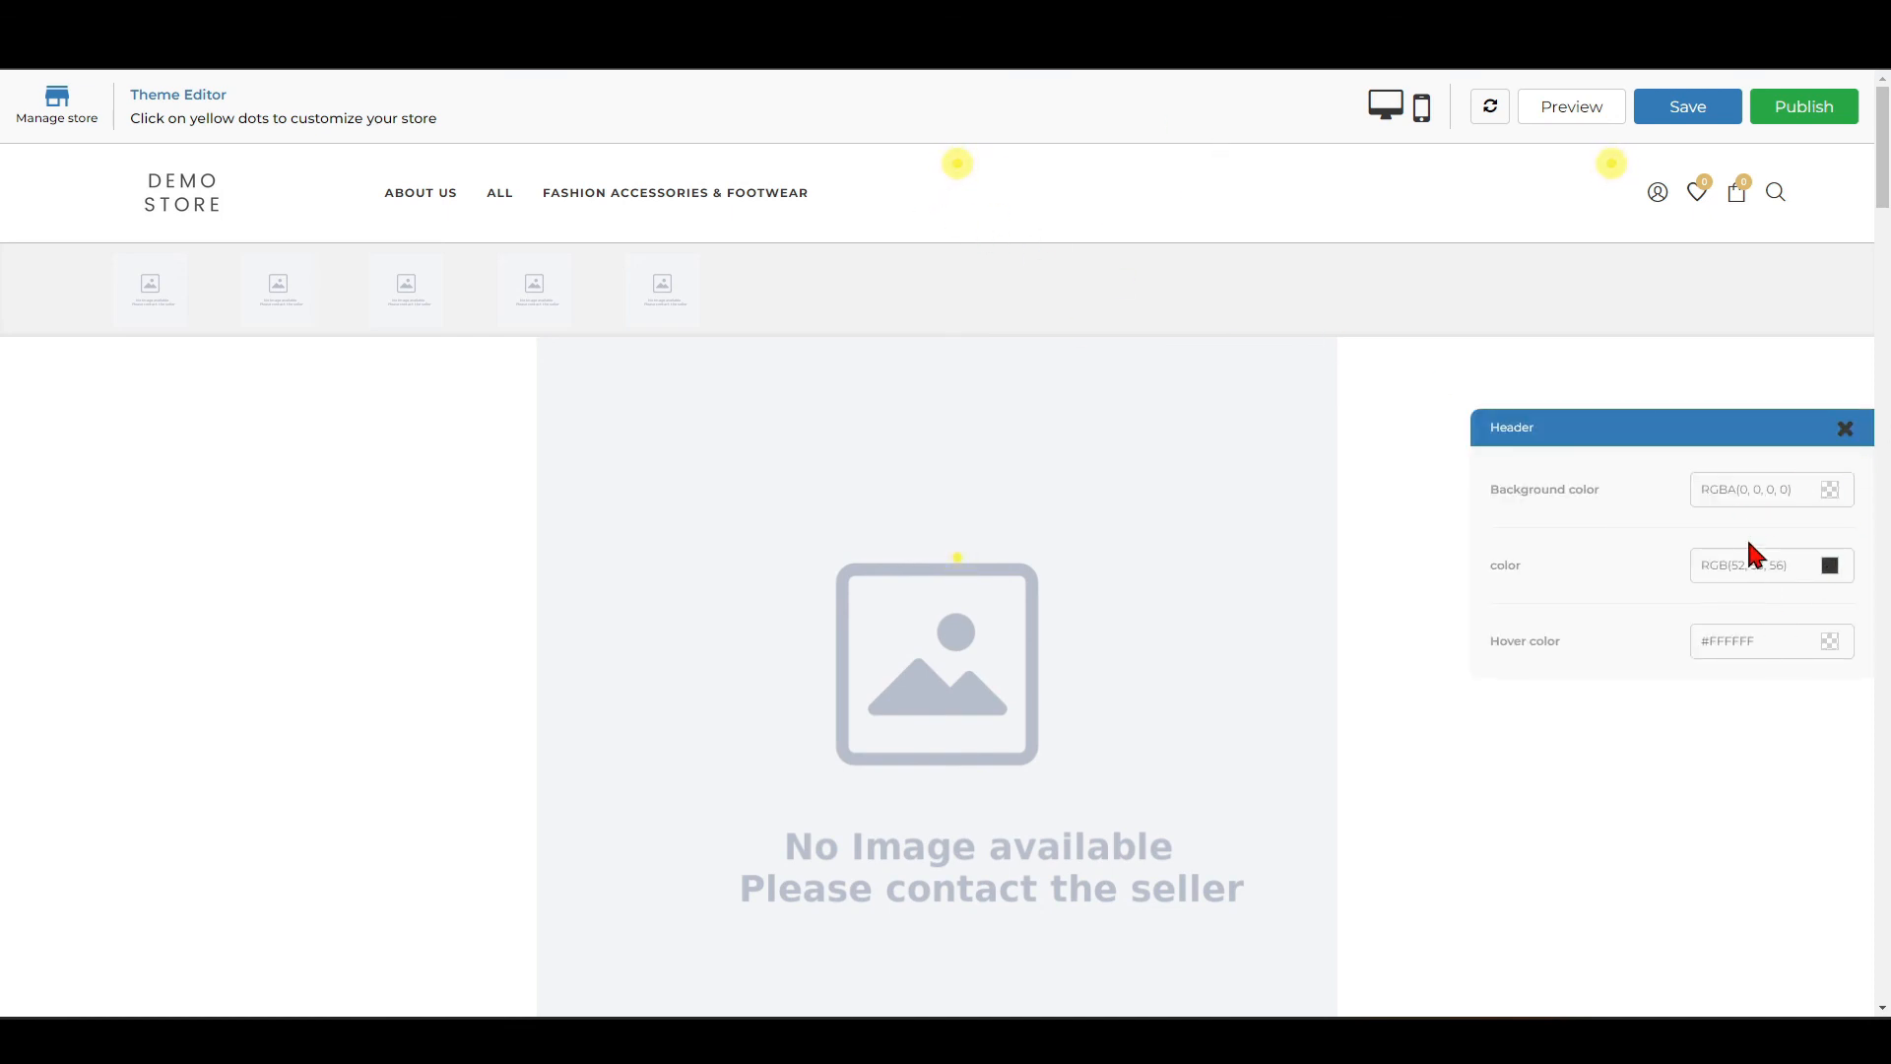
click(1845, 433)
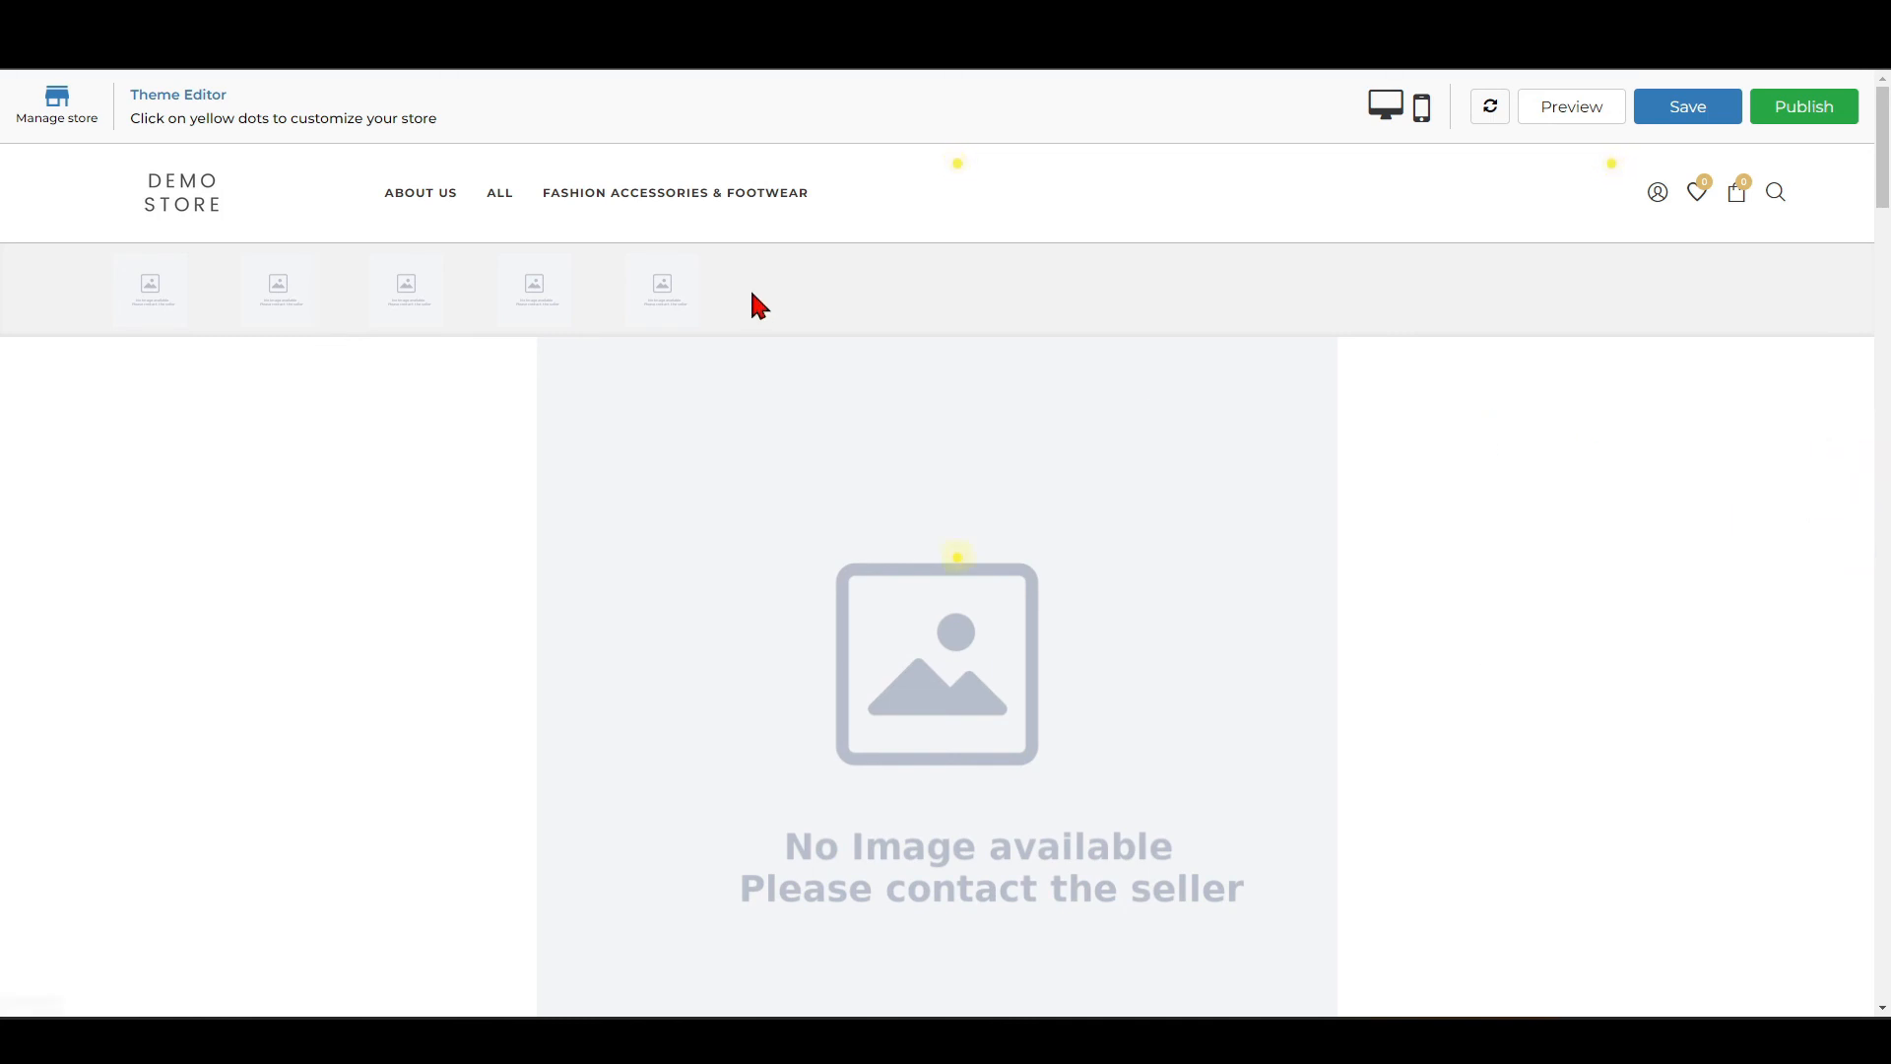
From the desktop image of slideshow Banner 1, upload 03_Main-Banner and 03_Mobile_Main-Banner to the Banners folder.
scroll(1202, 487, down, 3)
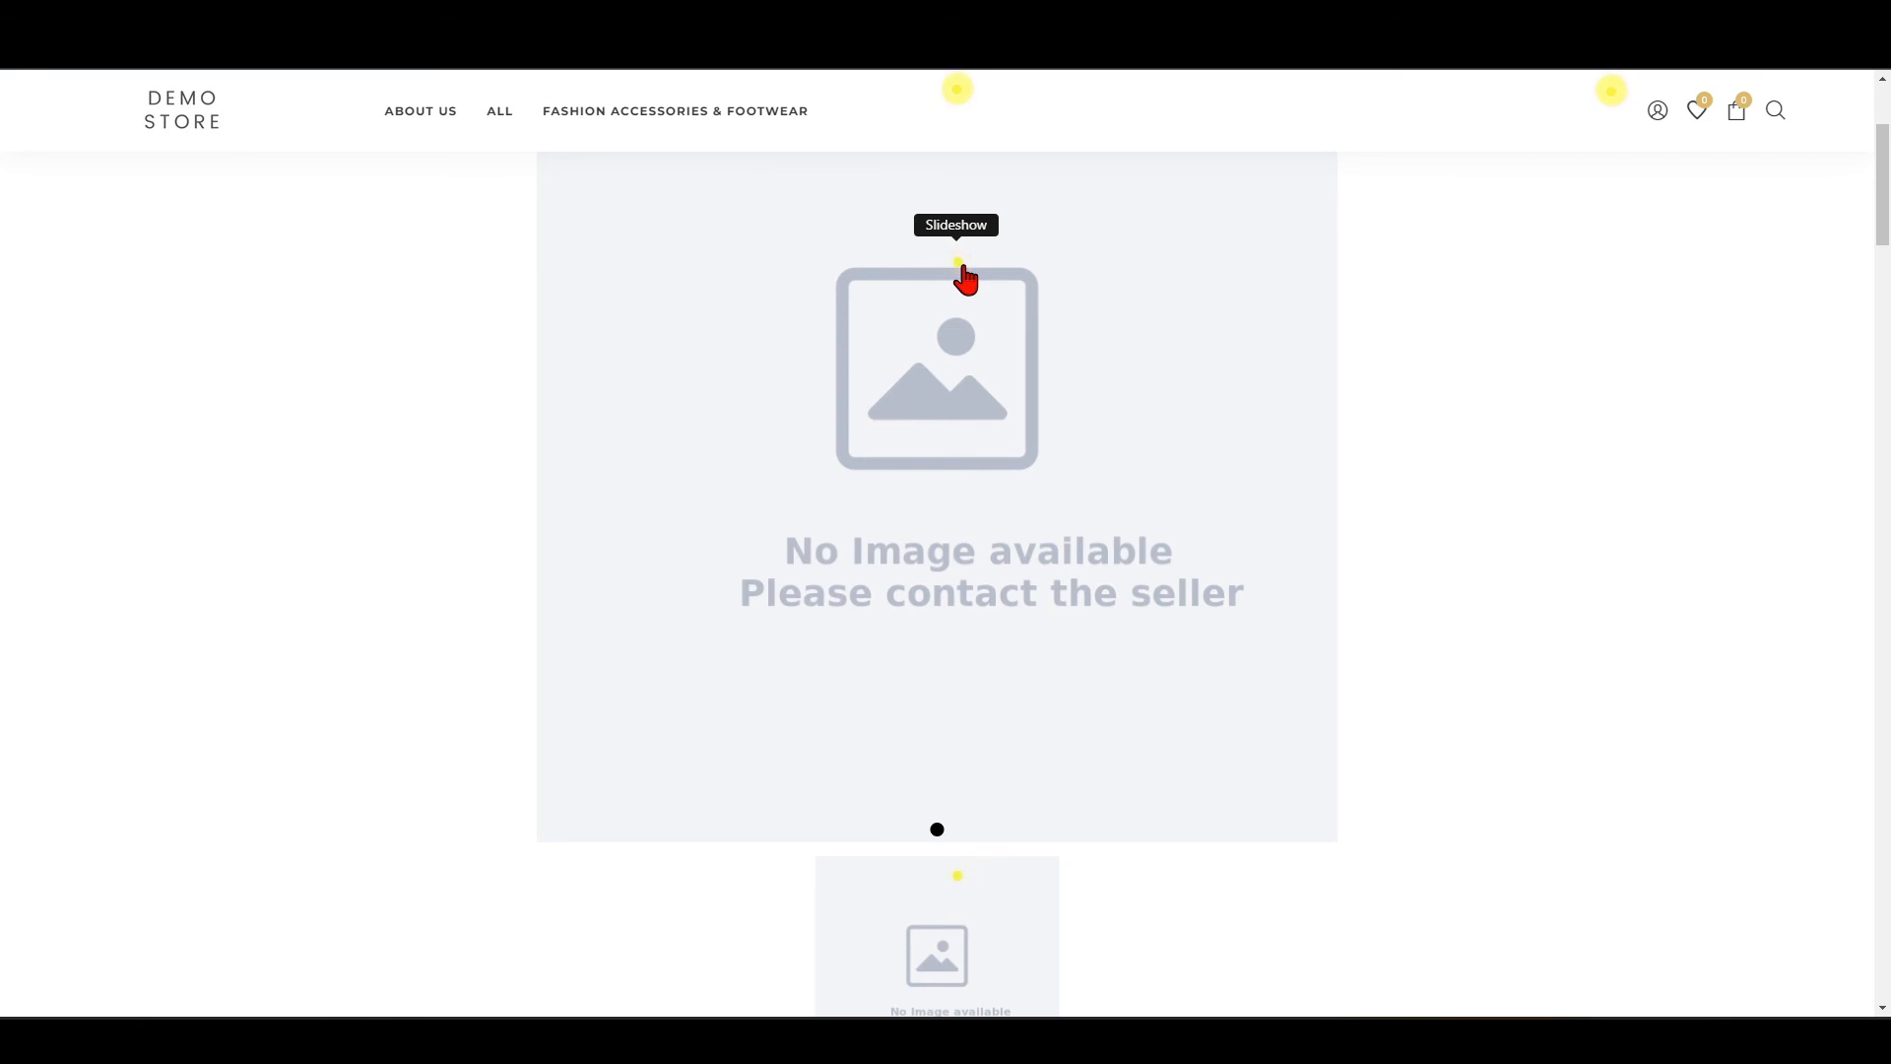
click(959, 268)
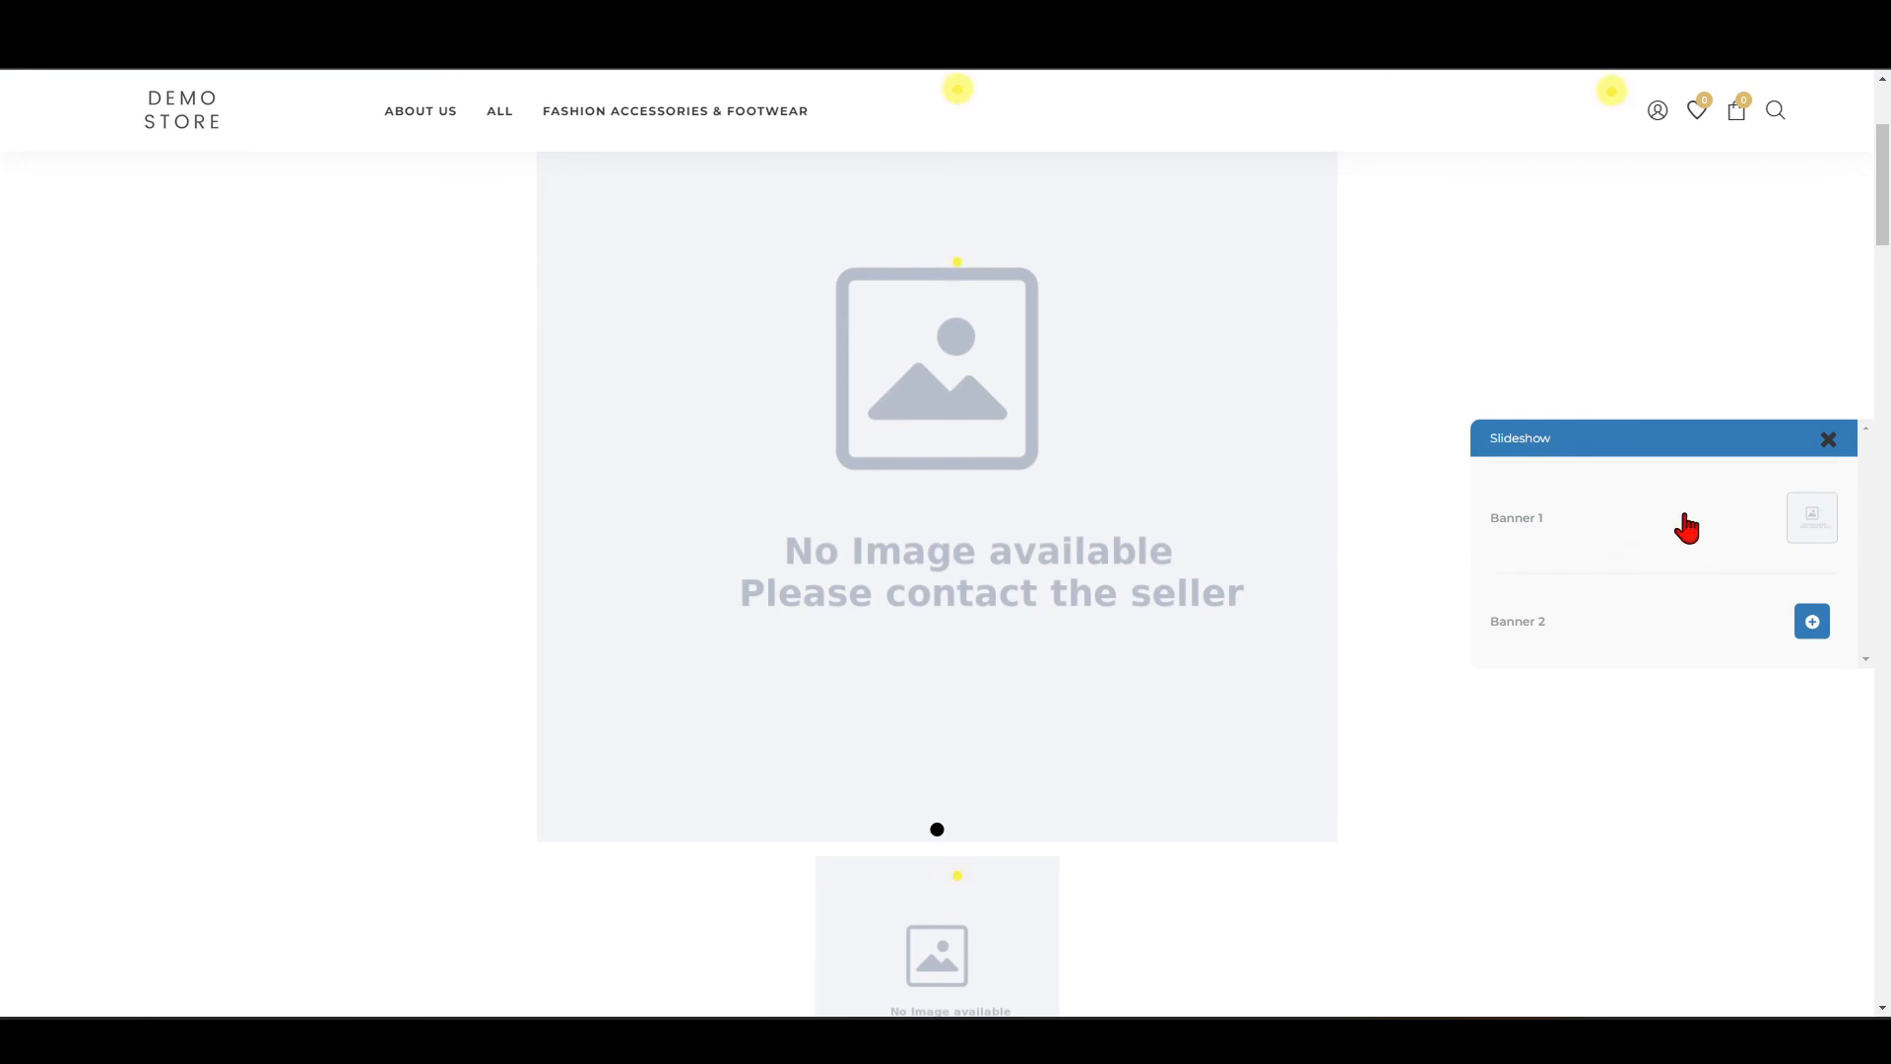
click(1823, 530)
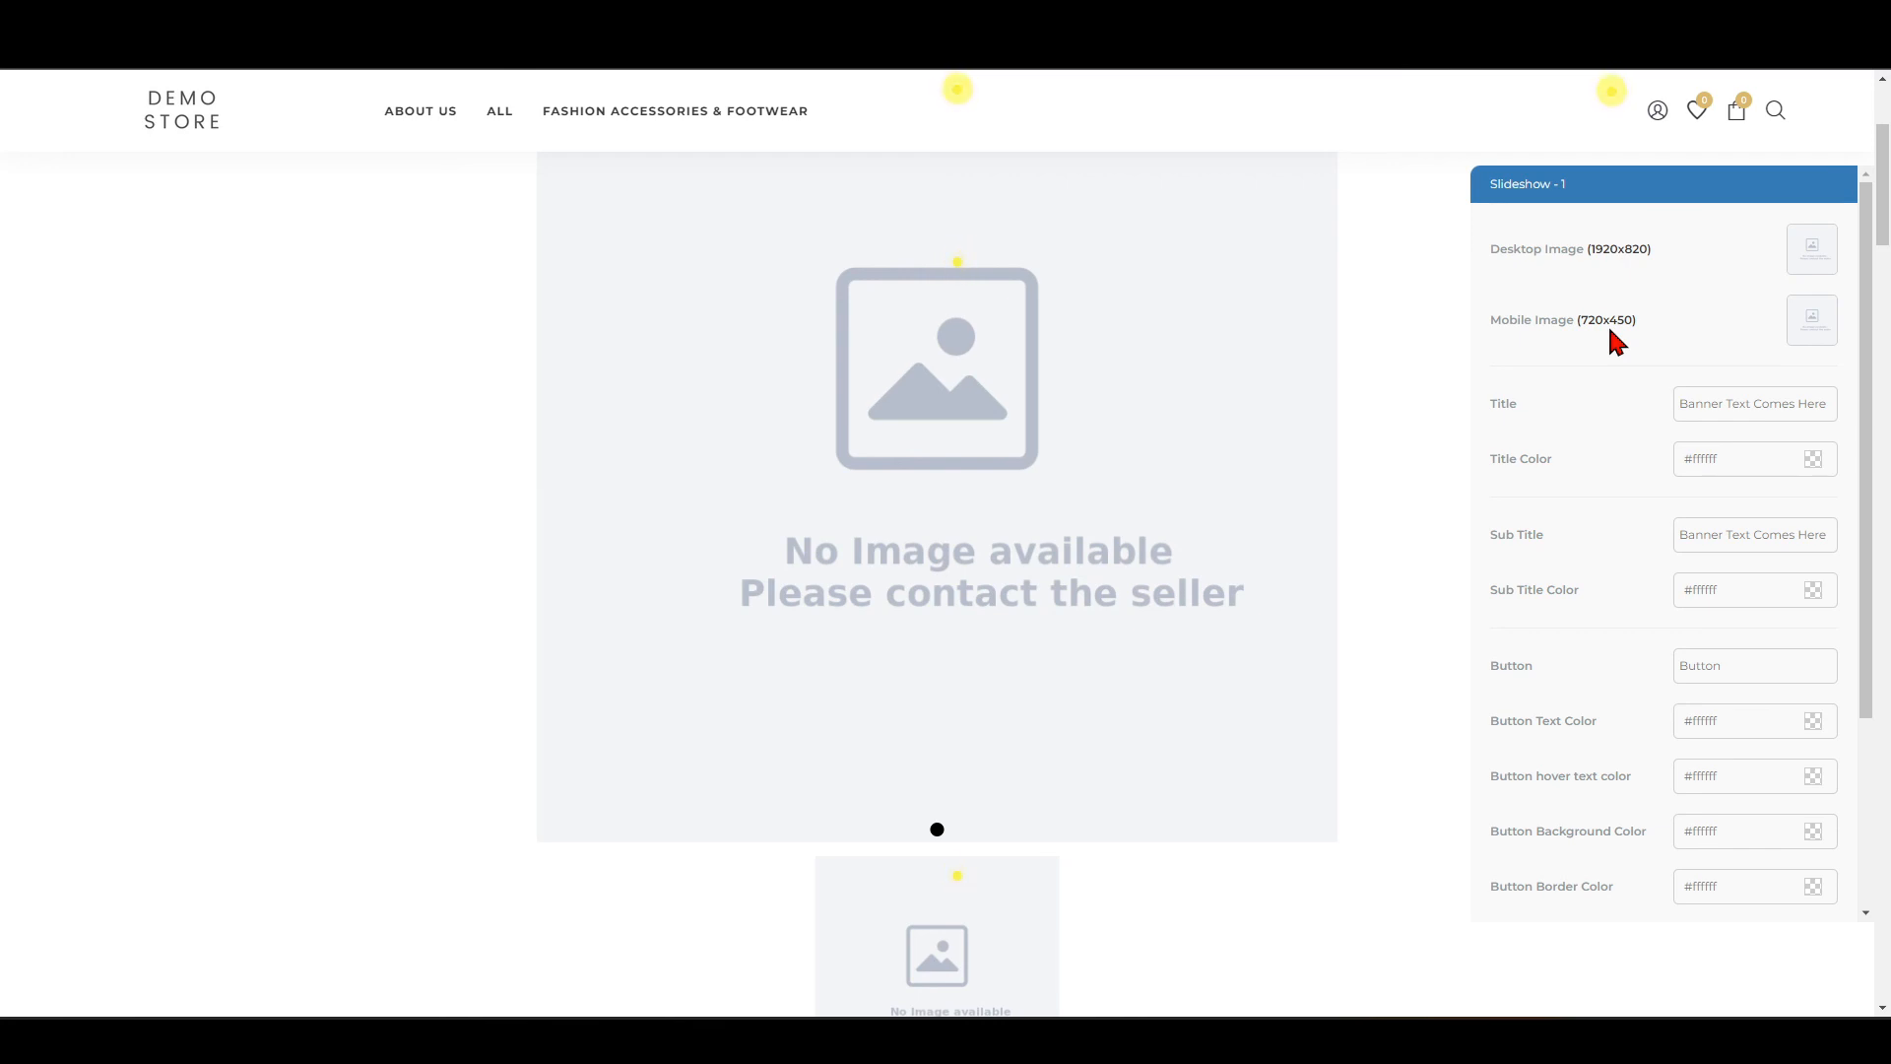
click(1814, 253)
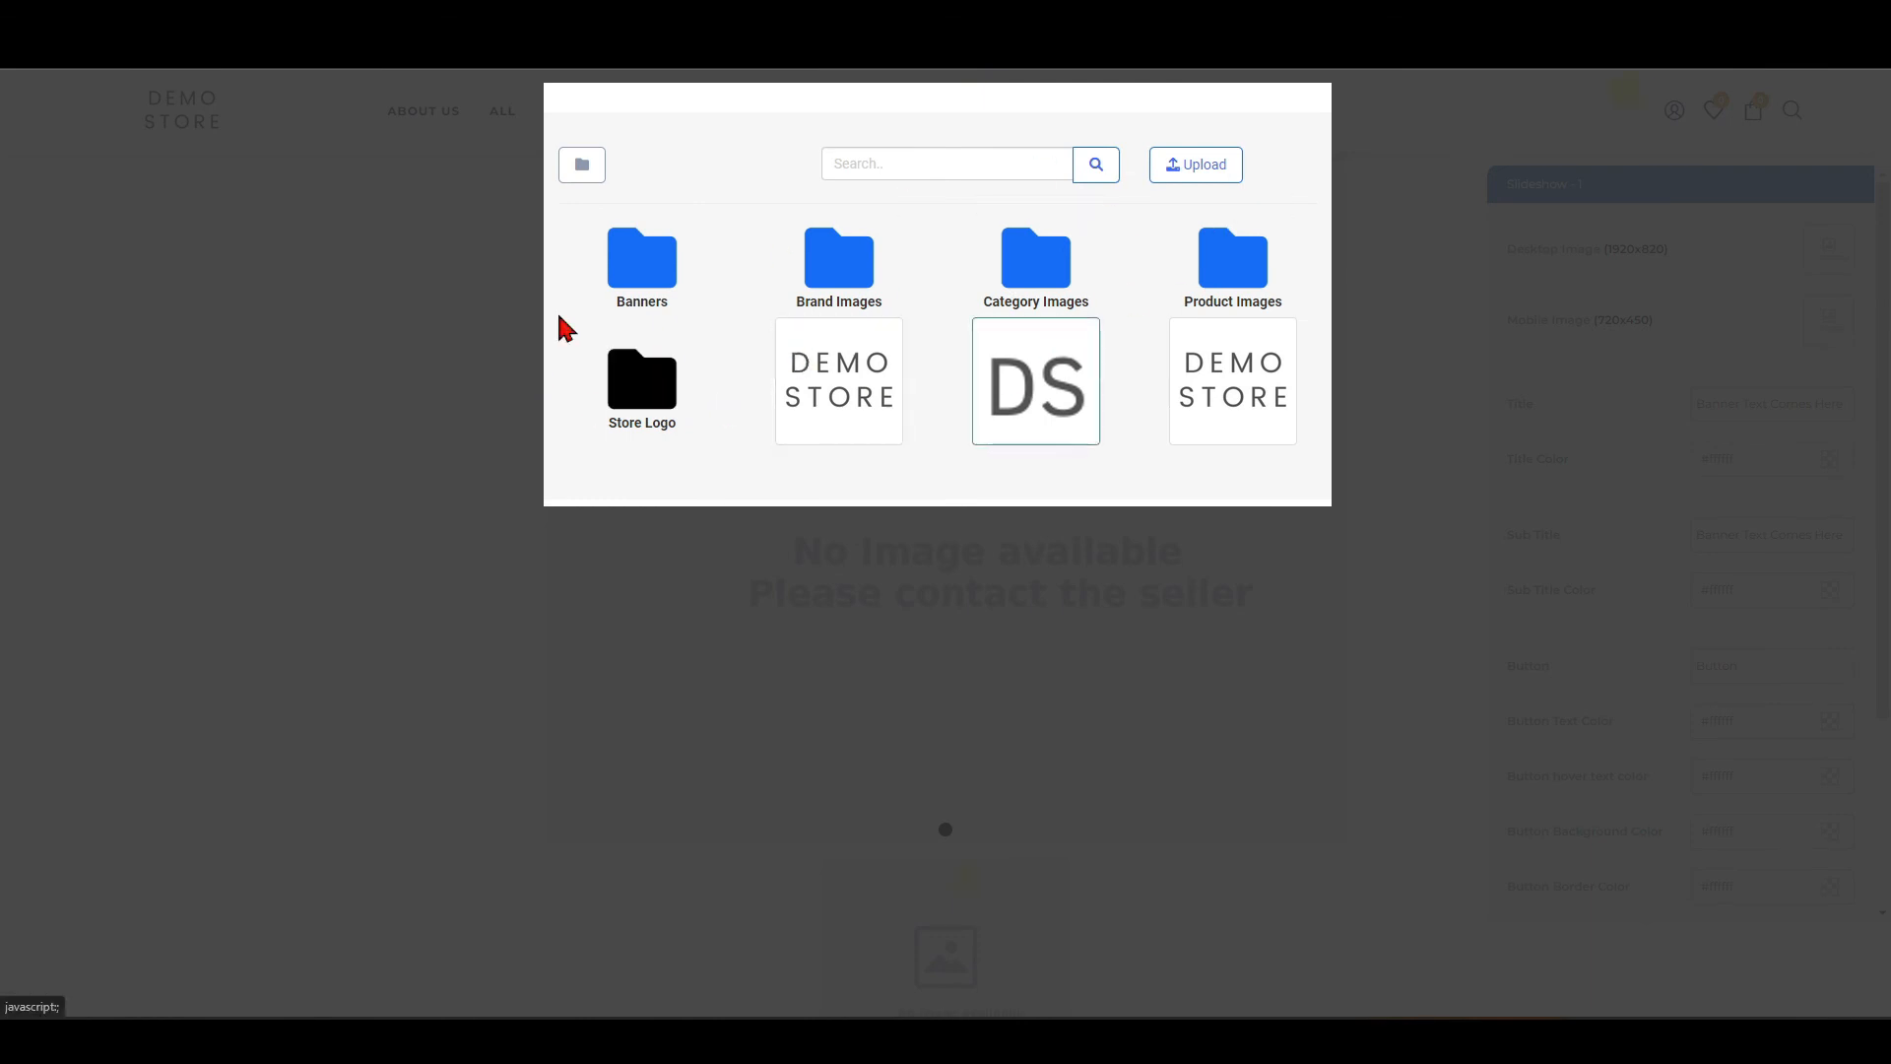
click(635, 294)
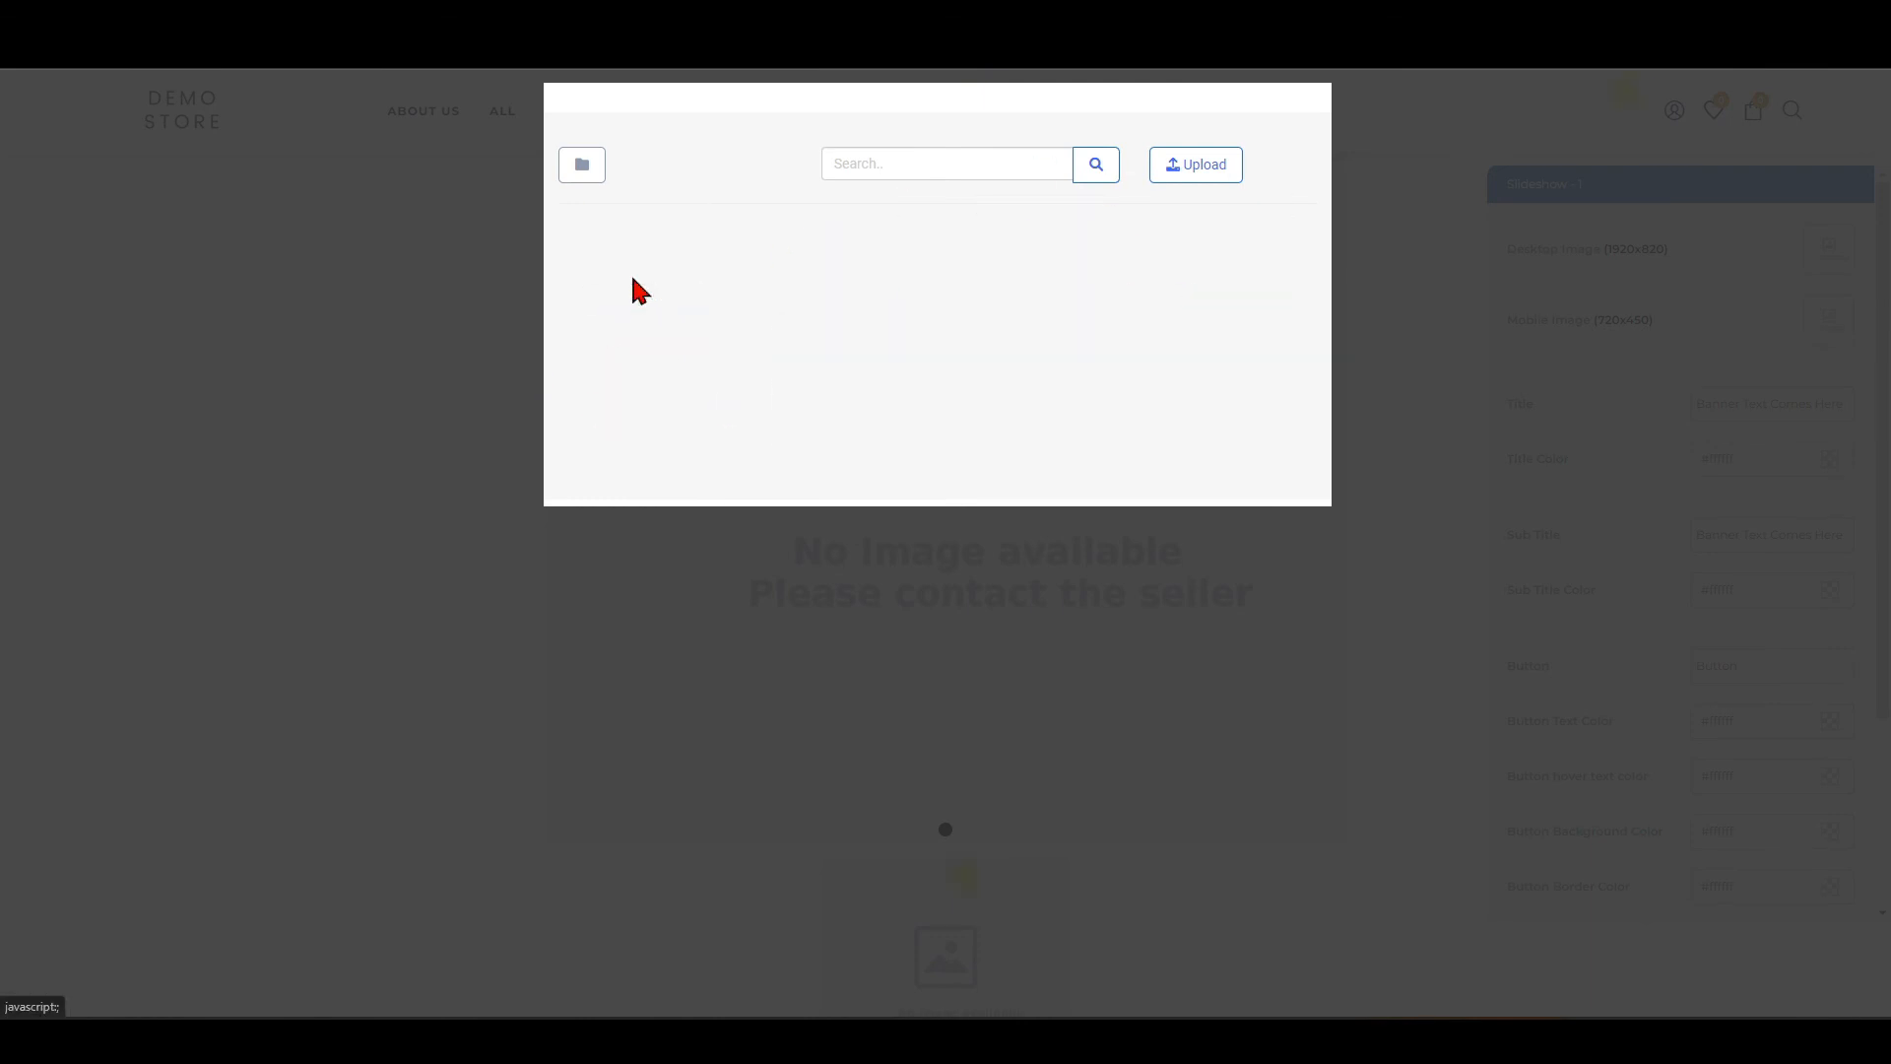
click(1235, 179)
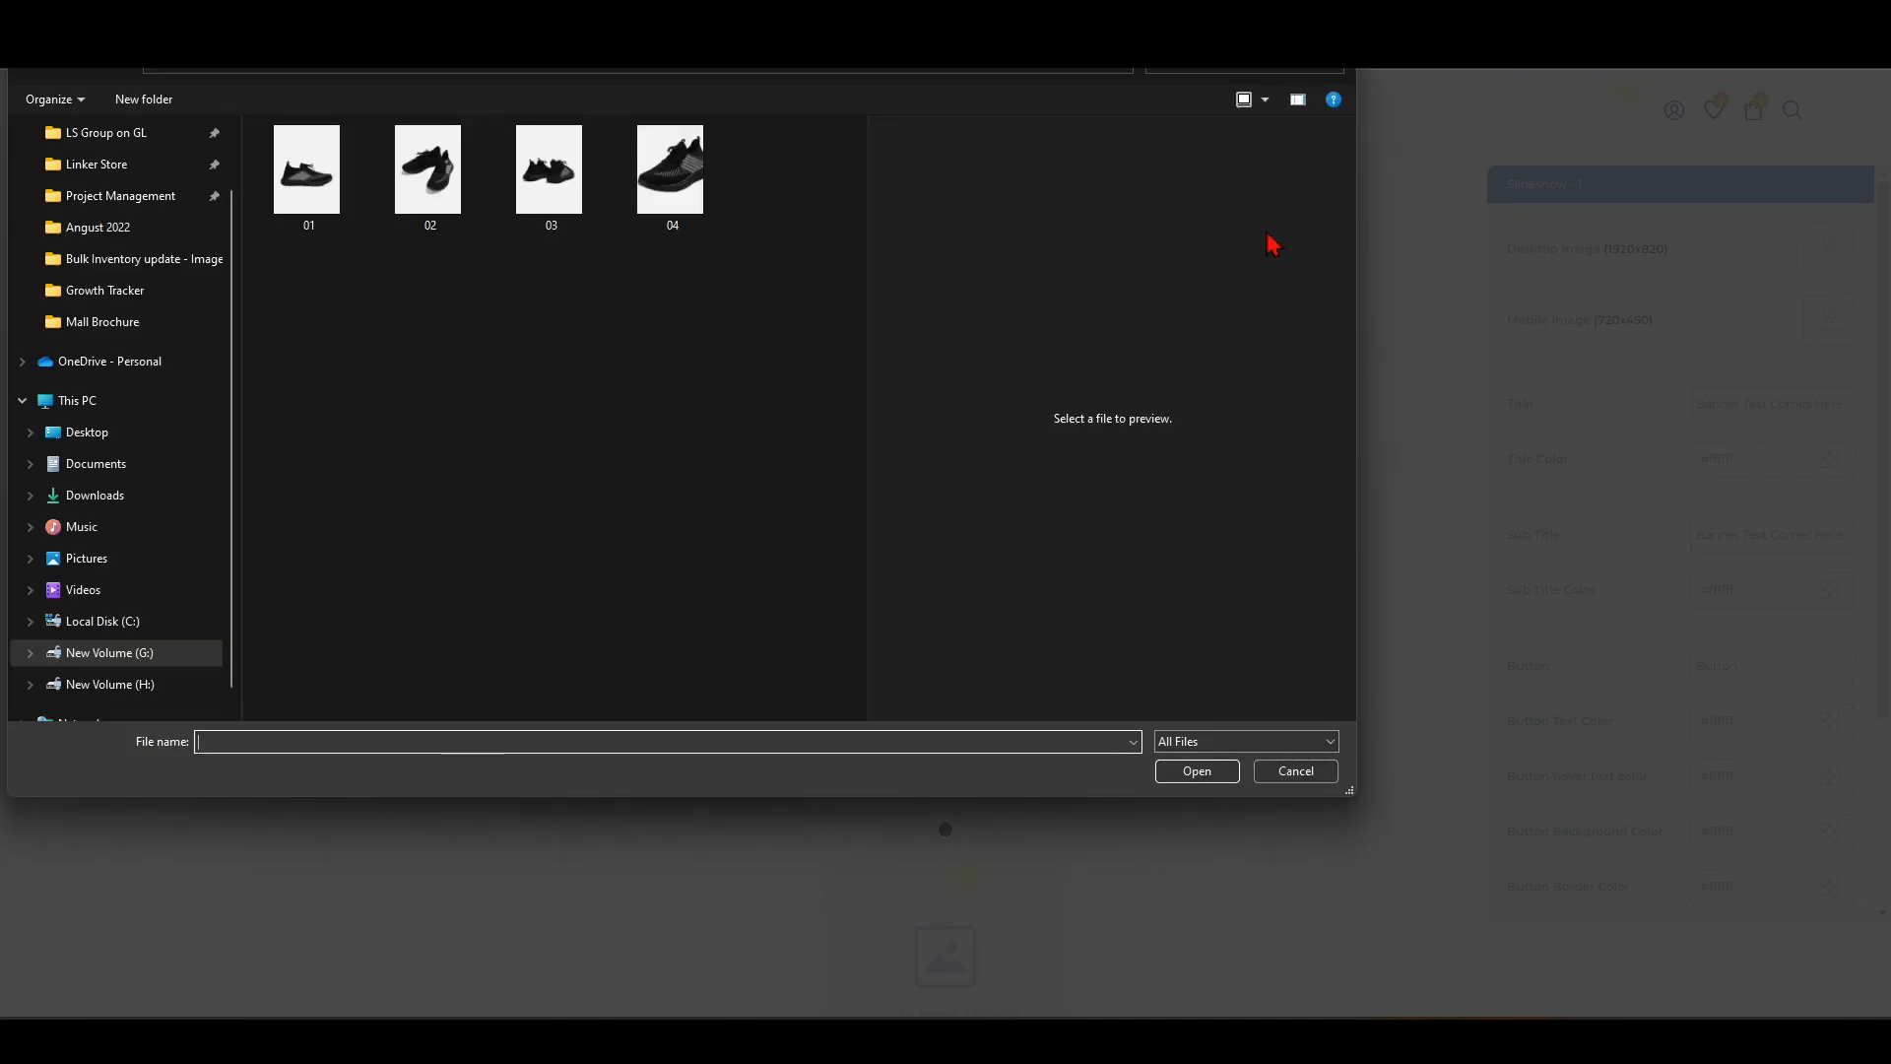
click(765, 71)
double_click(305, 224)
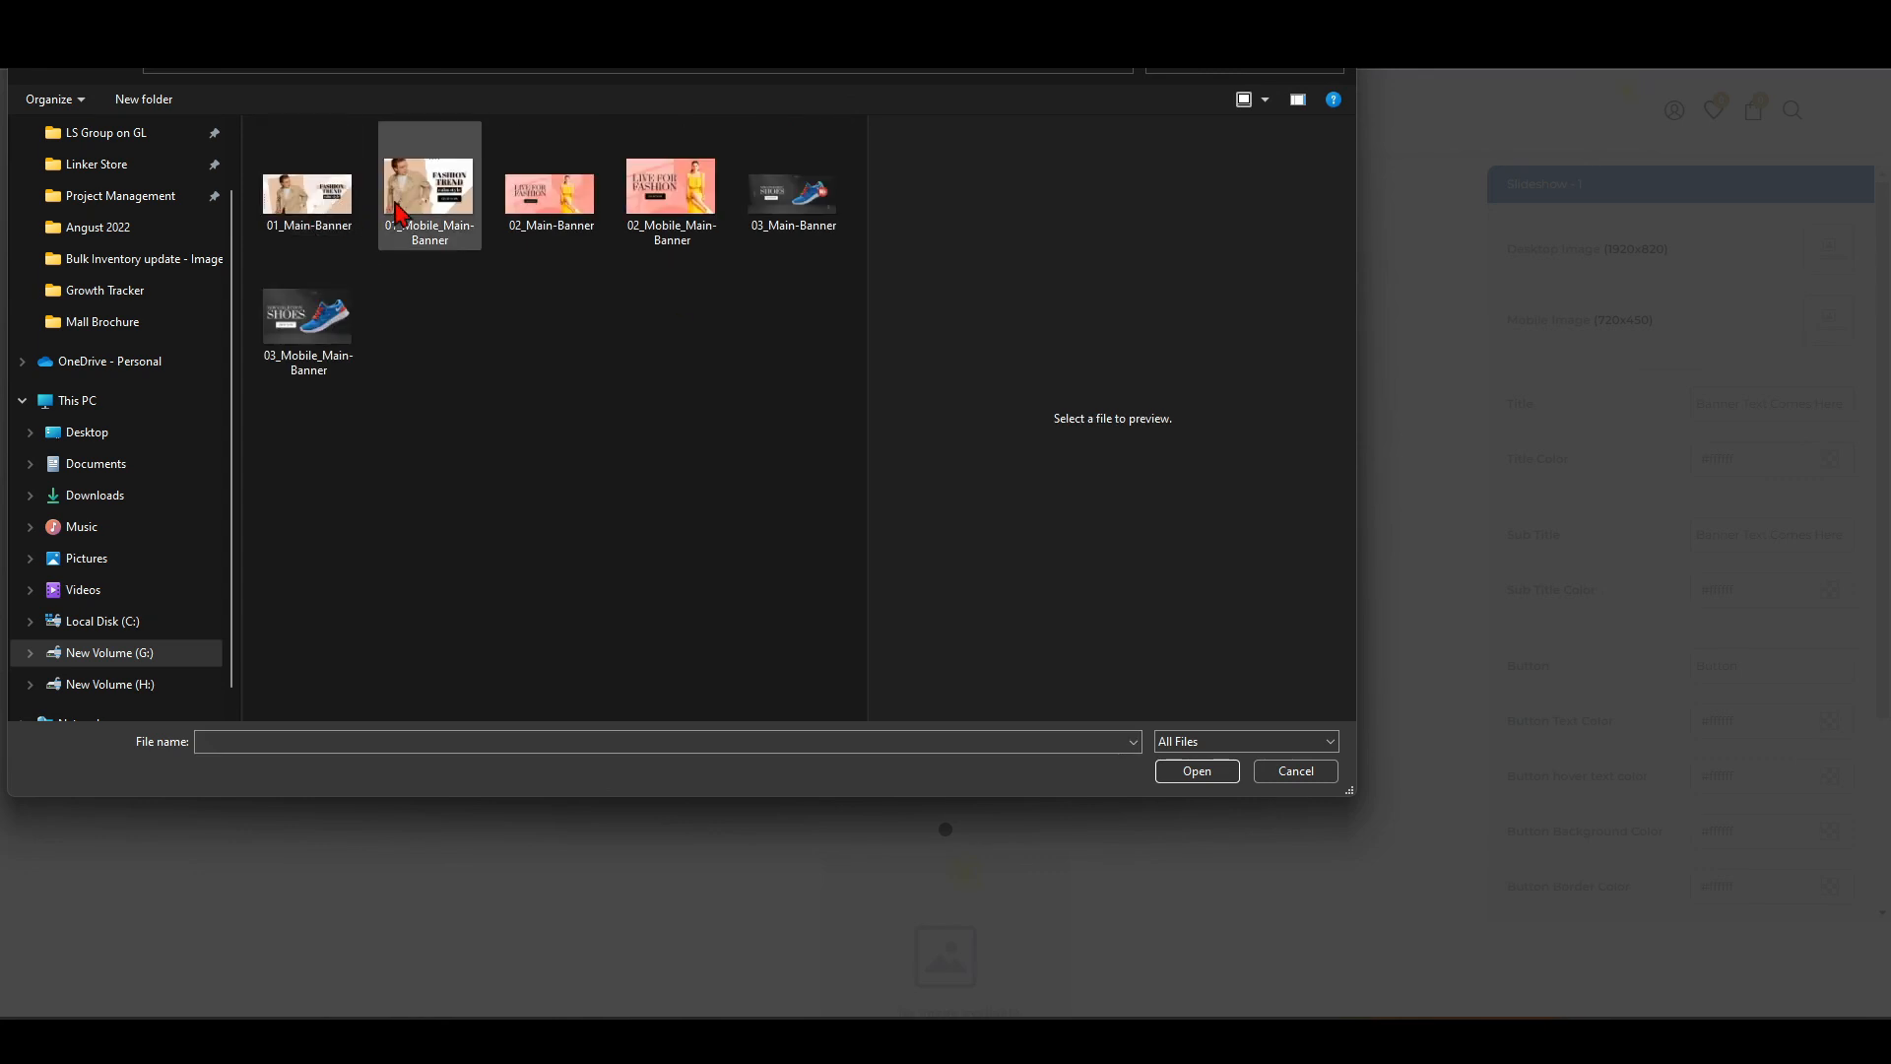
click(793, 207)
ctrl+click(300, 335)
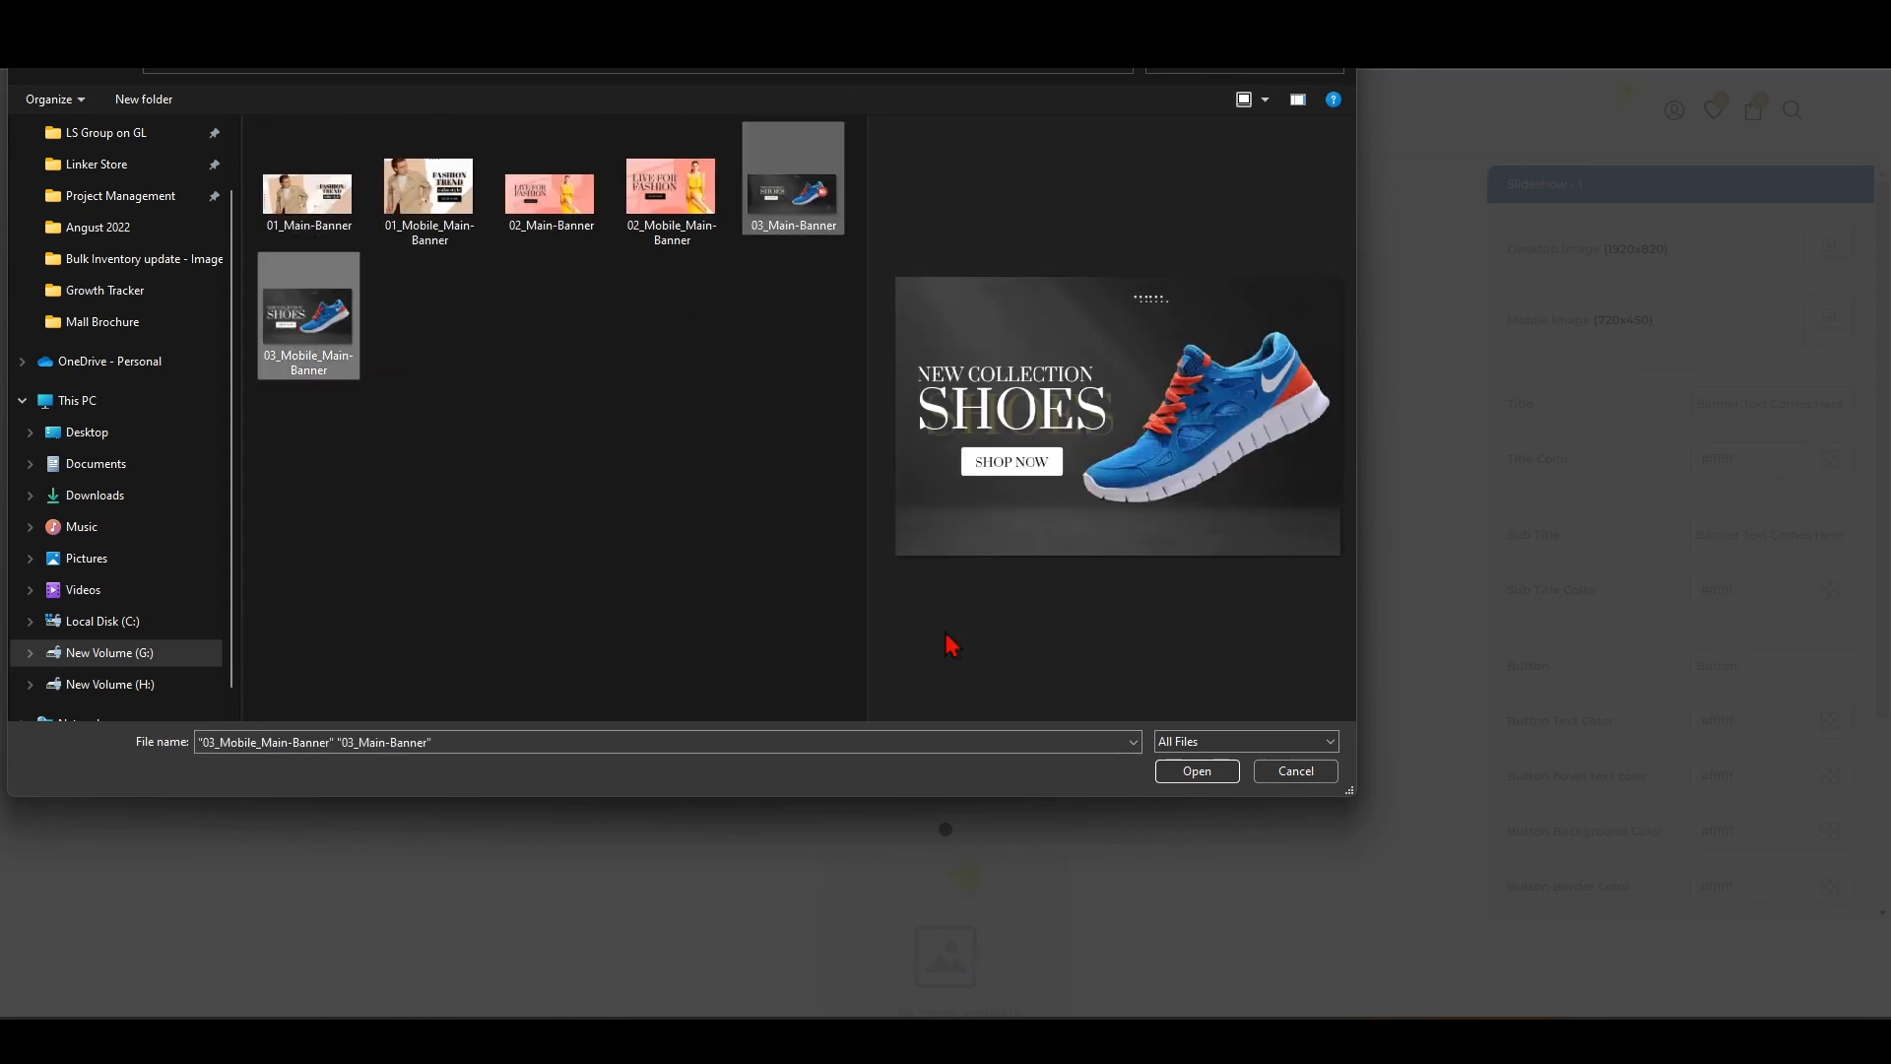
click(1197, 771)
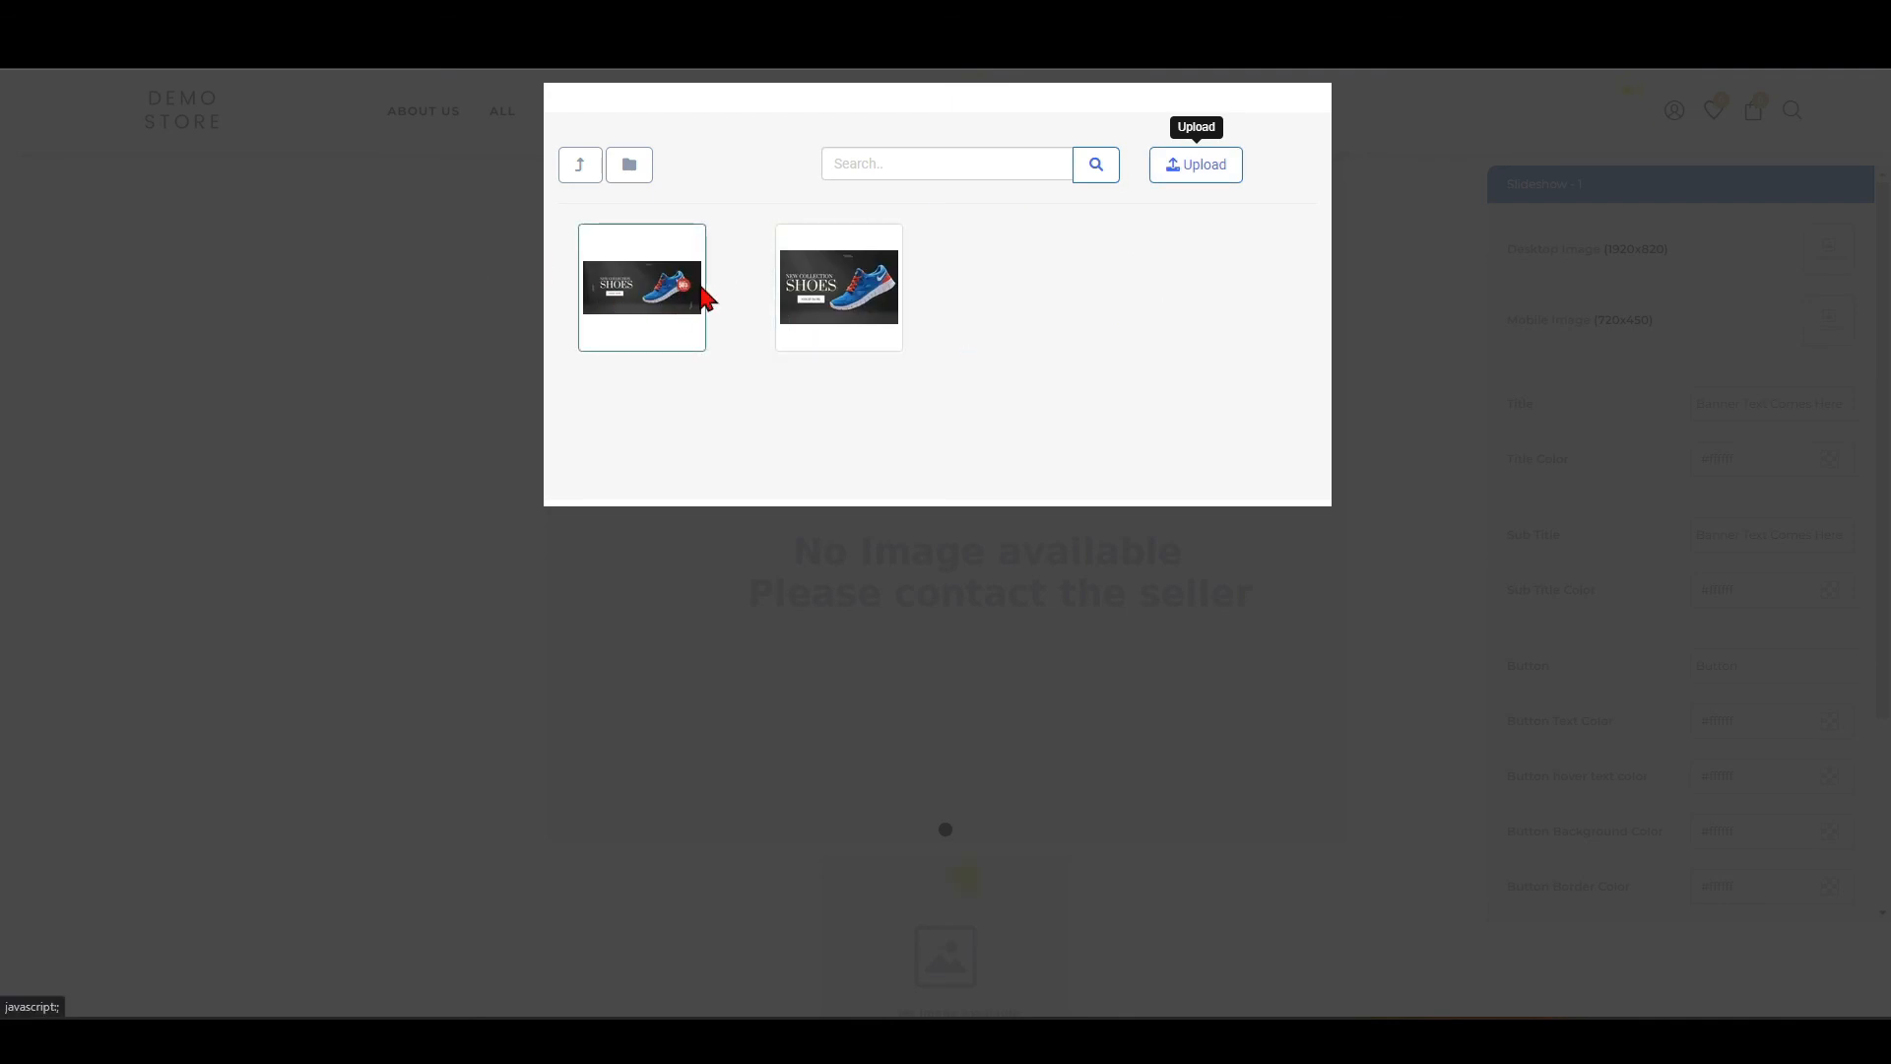
Assign 03_Main-Banner as the slide's desktop image and 03_Mobile_Main-Banner as its mobile image.
click(645, 300)
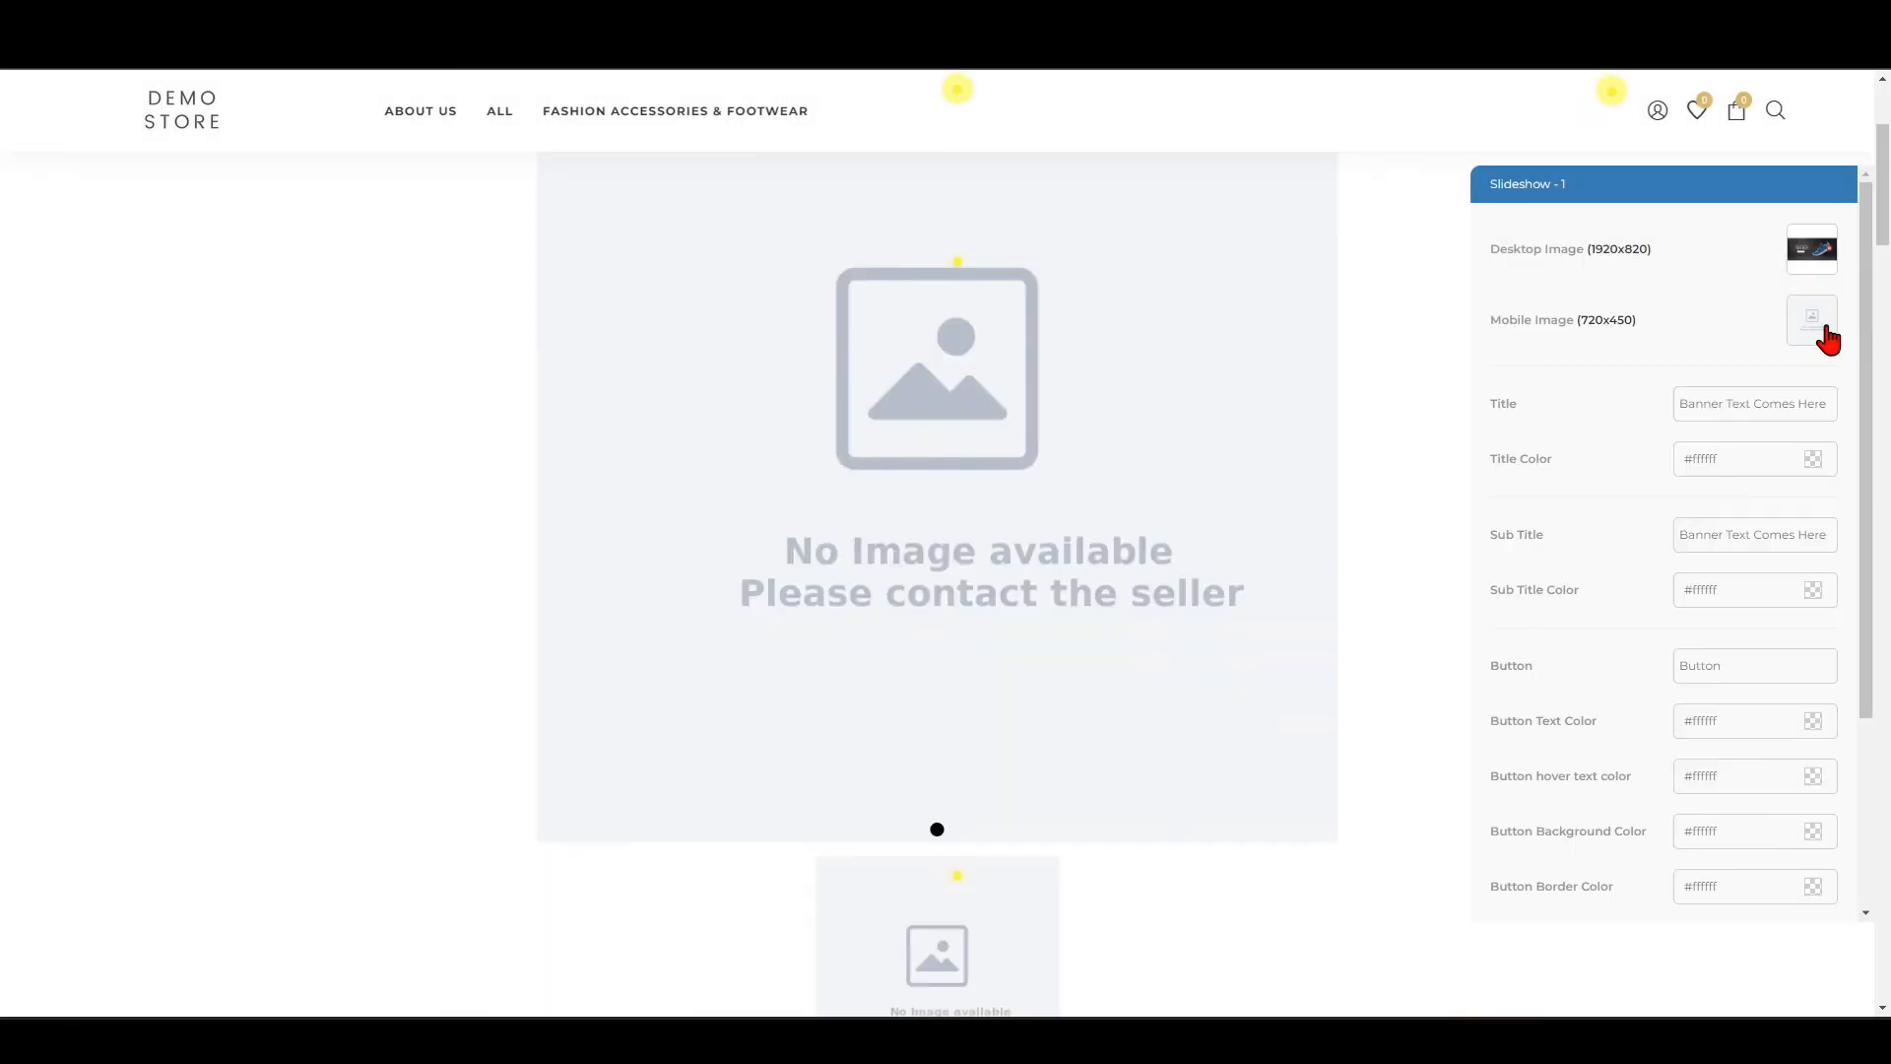
click(1824, 335)
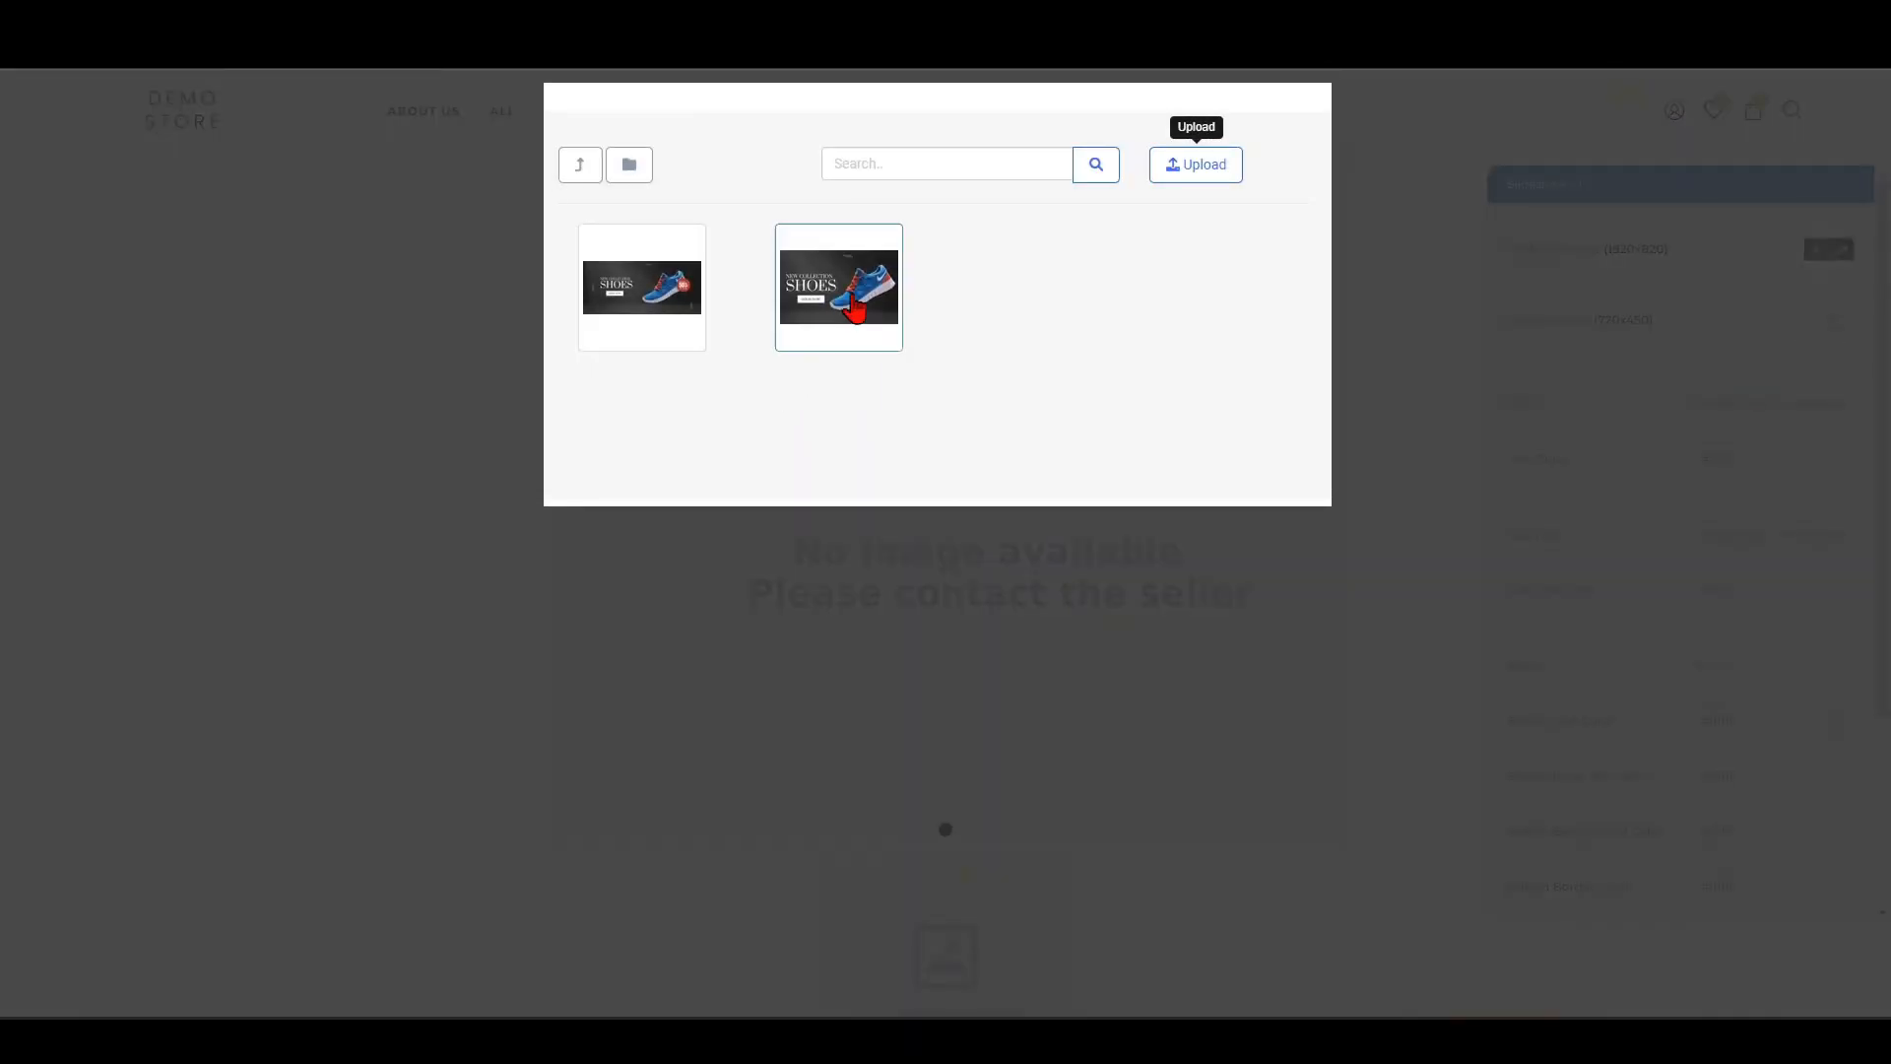
click(867, 335)
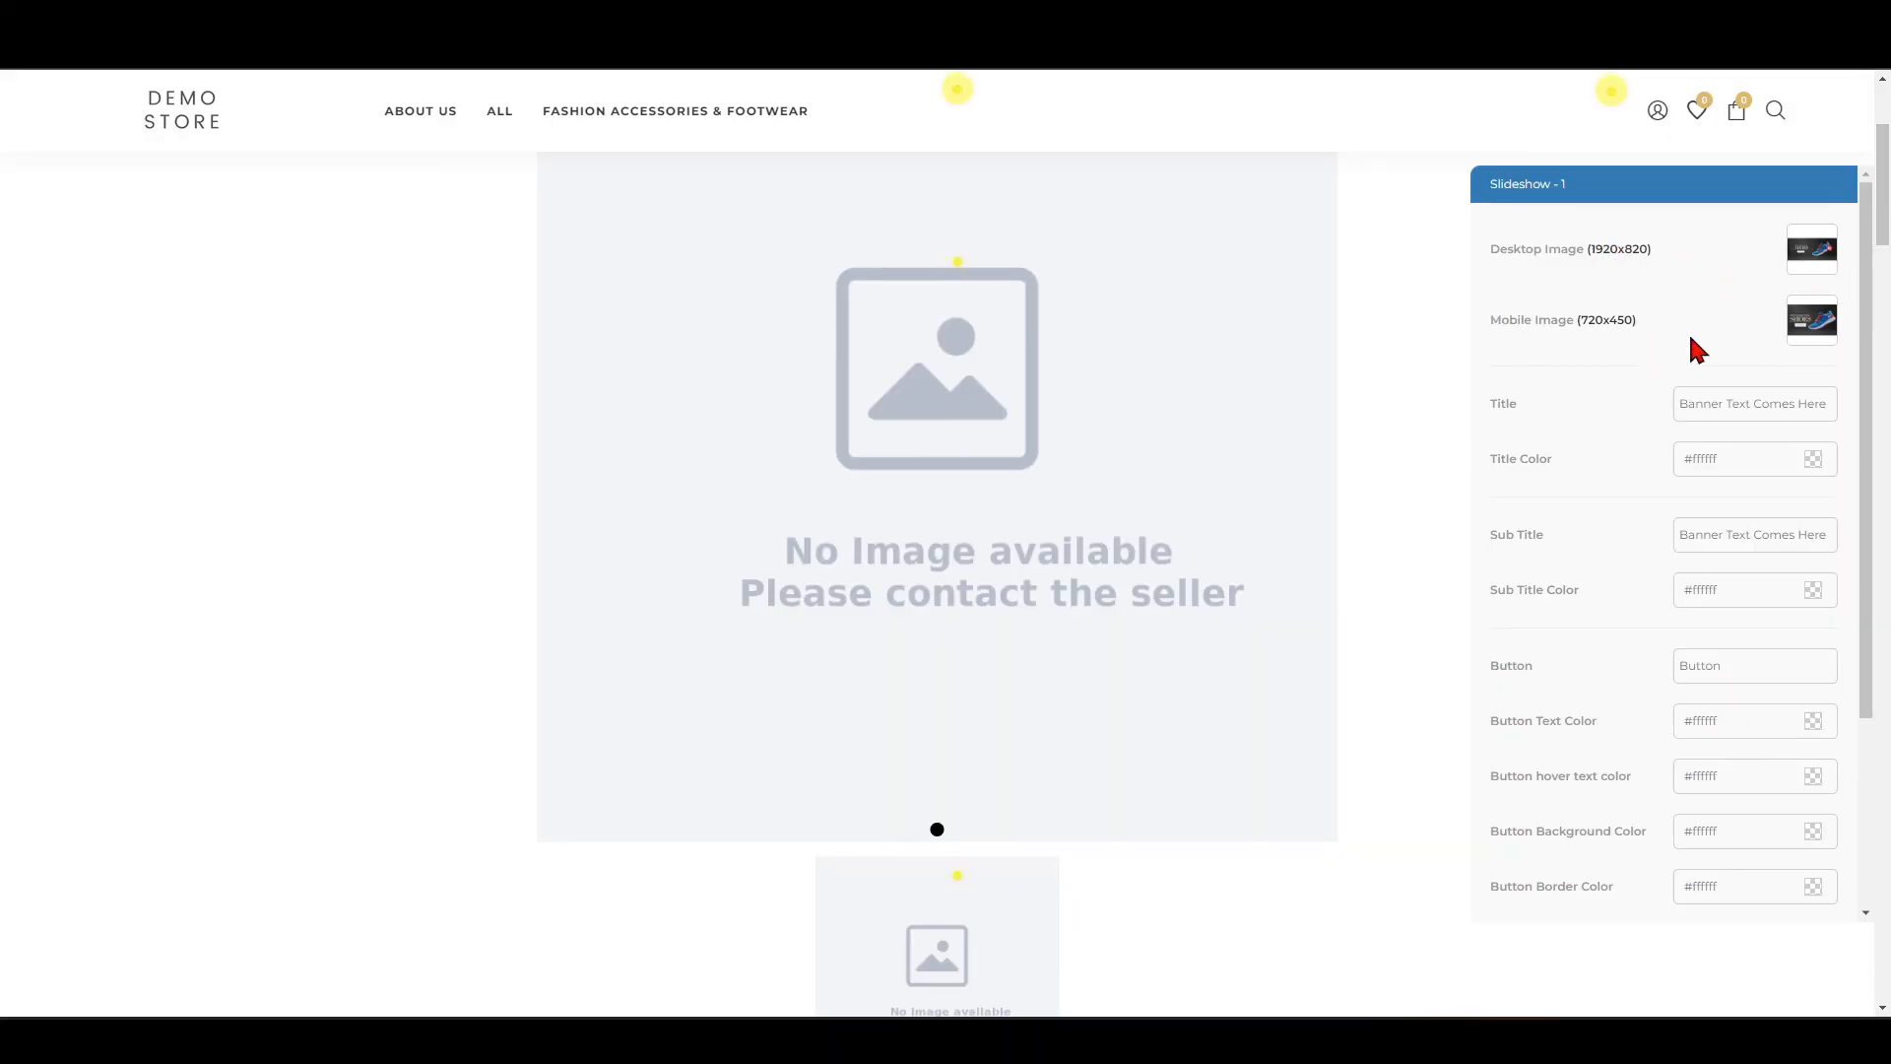
Link the slideshow banner to the Sports Shoes category page using its copied link address, and apply the banner settings.
scroll(1638, 499, down, 3)
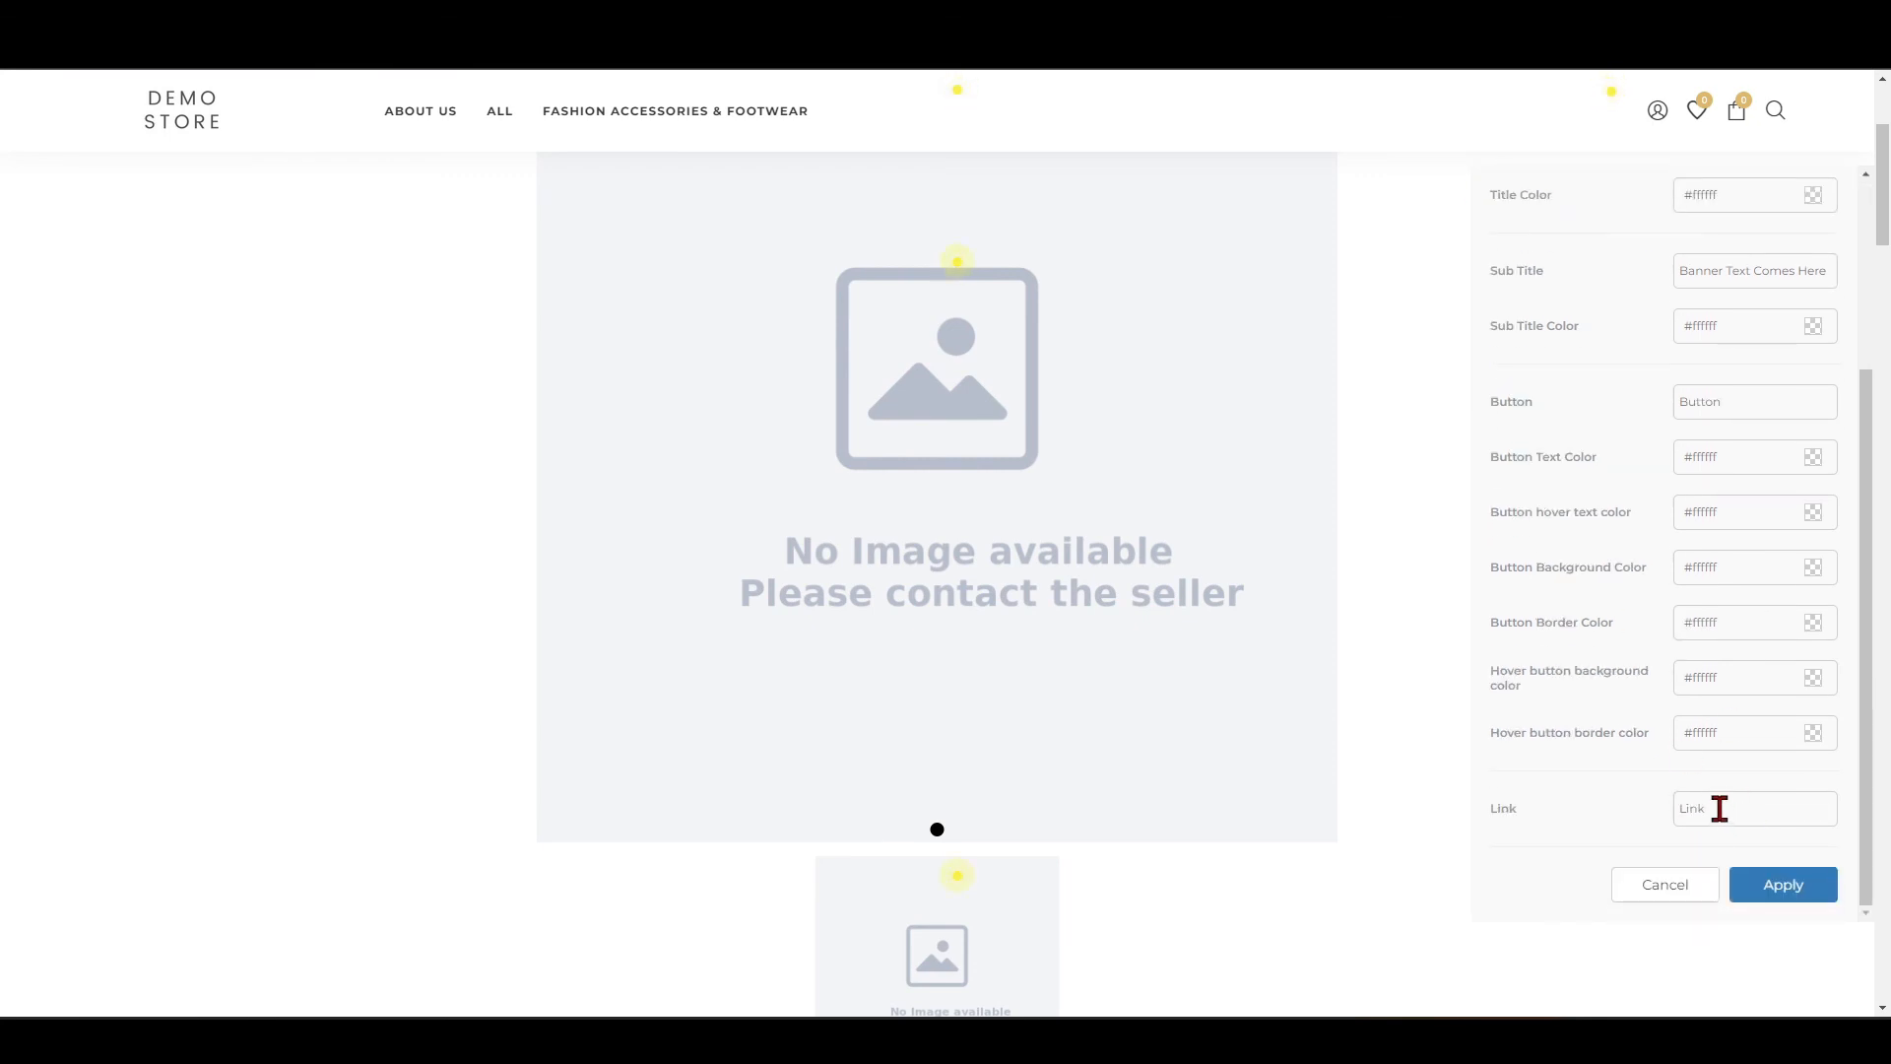
mouse_move(641, 120)
right_click(597, 199)
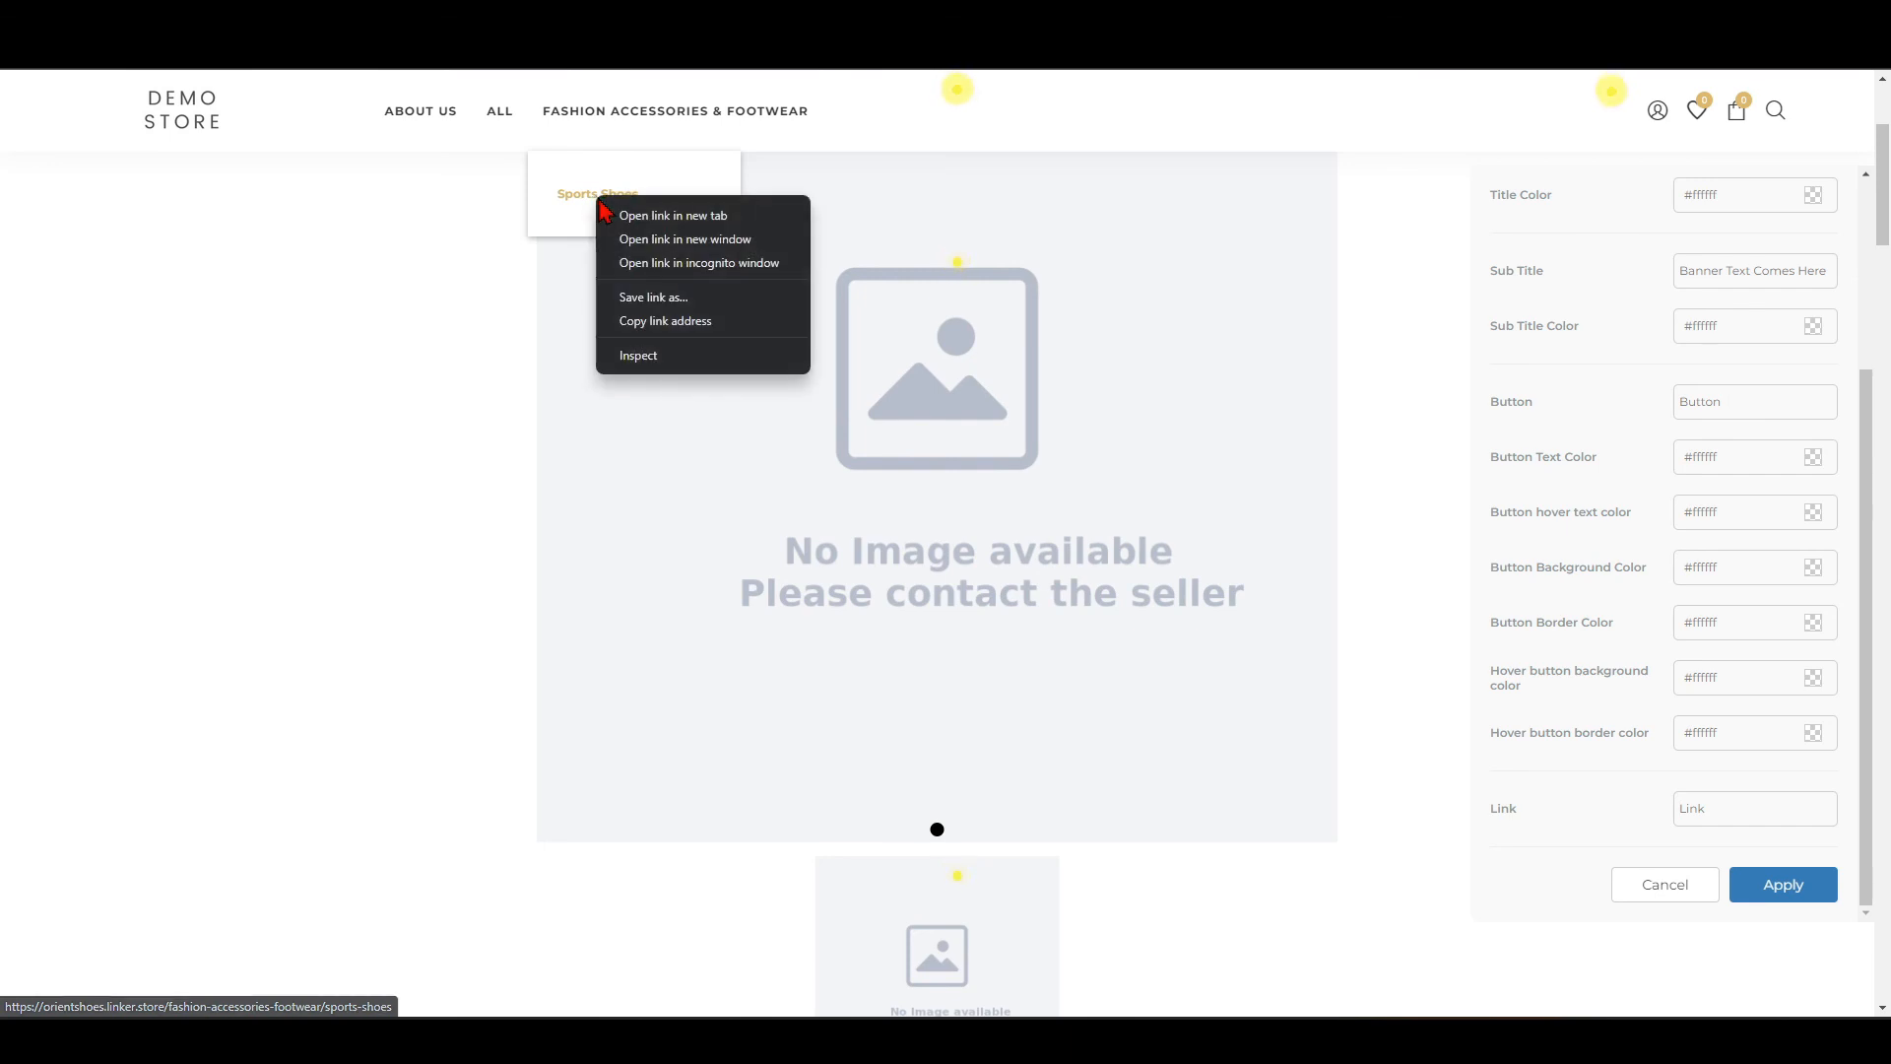
click(668, 321)
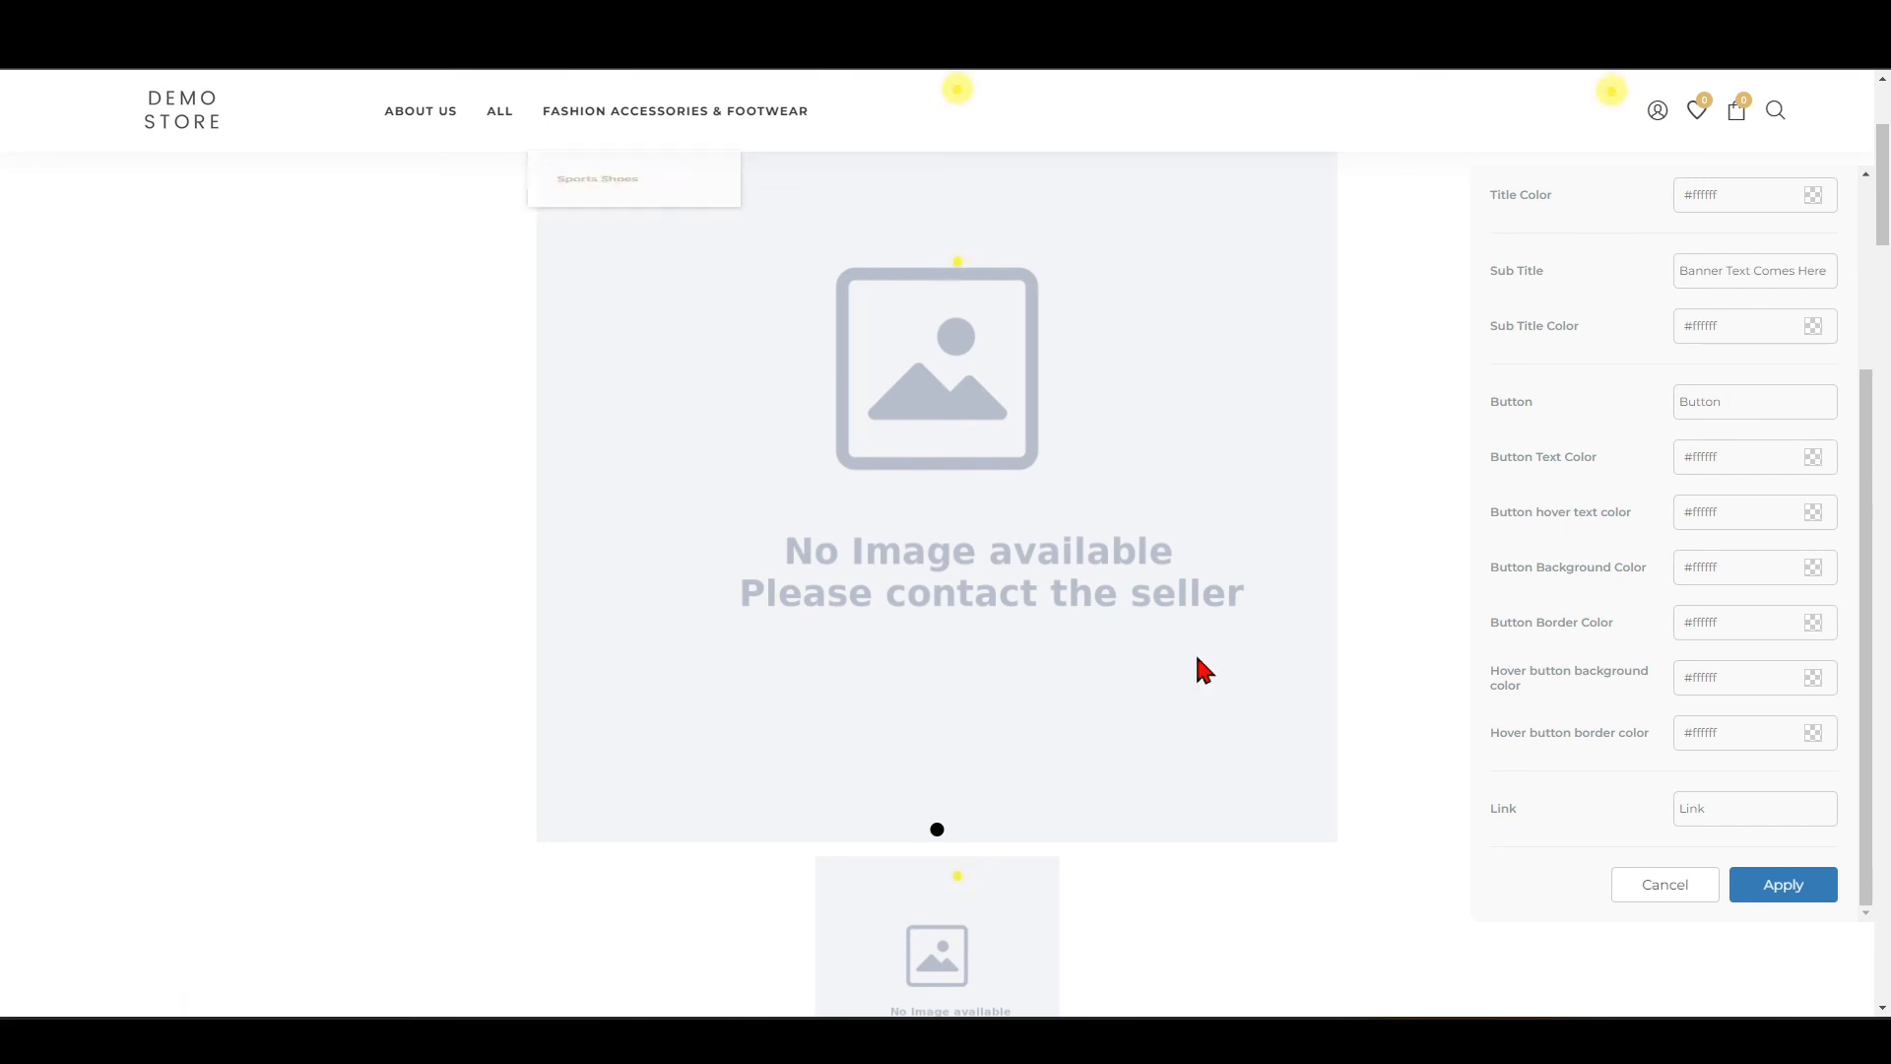
click(1686, 803)
key(ctrl+v)
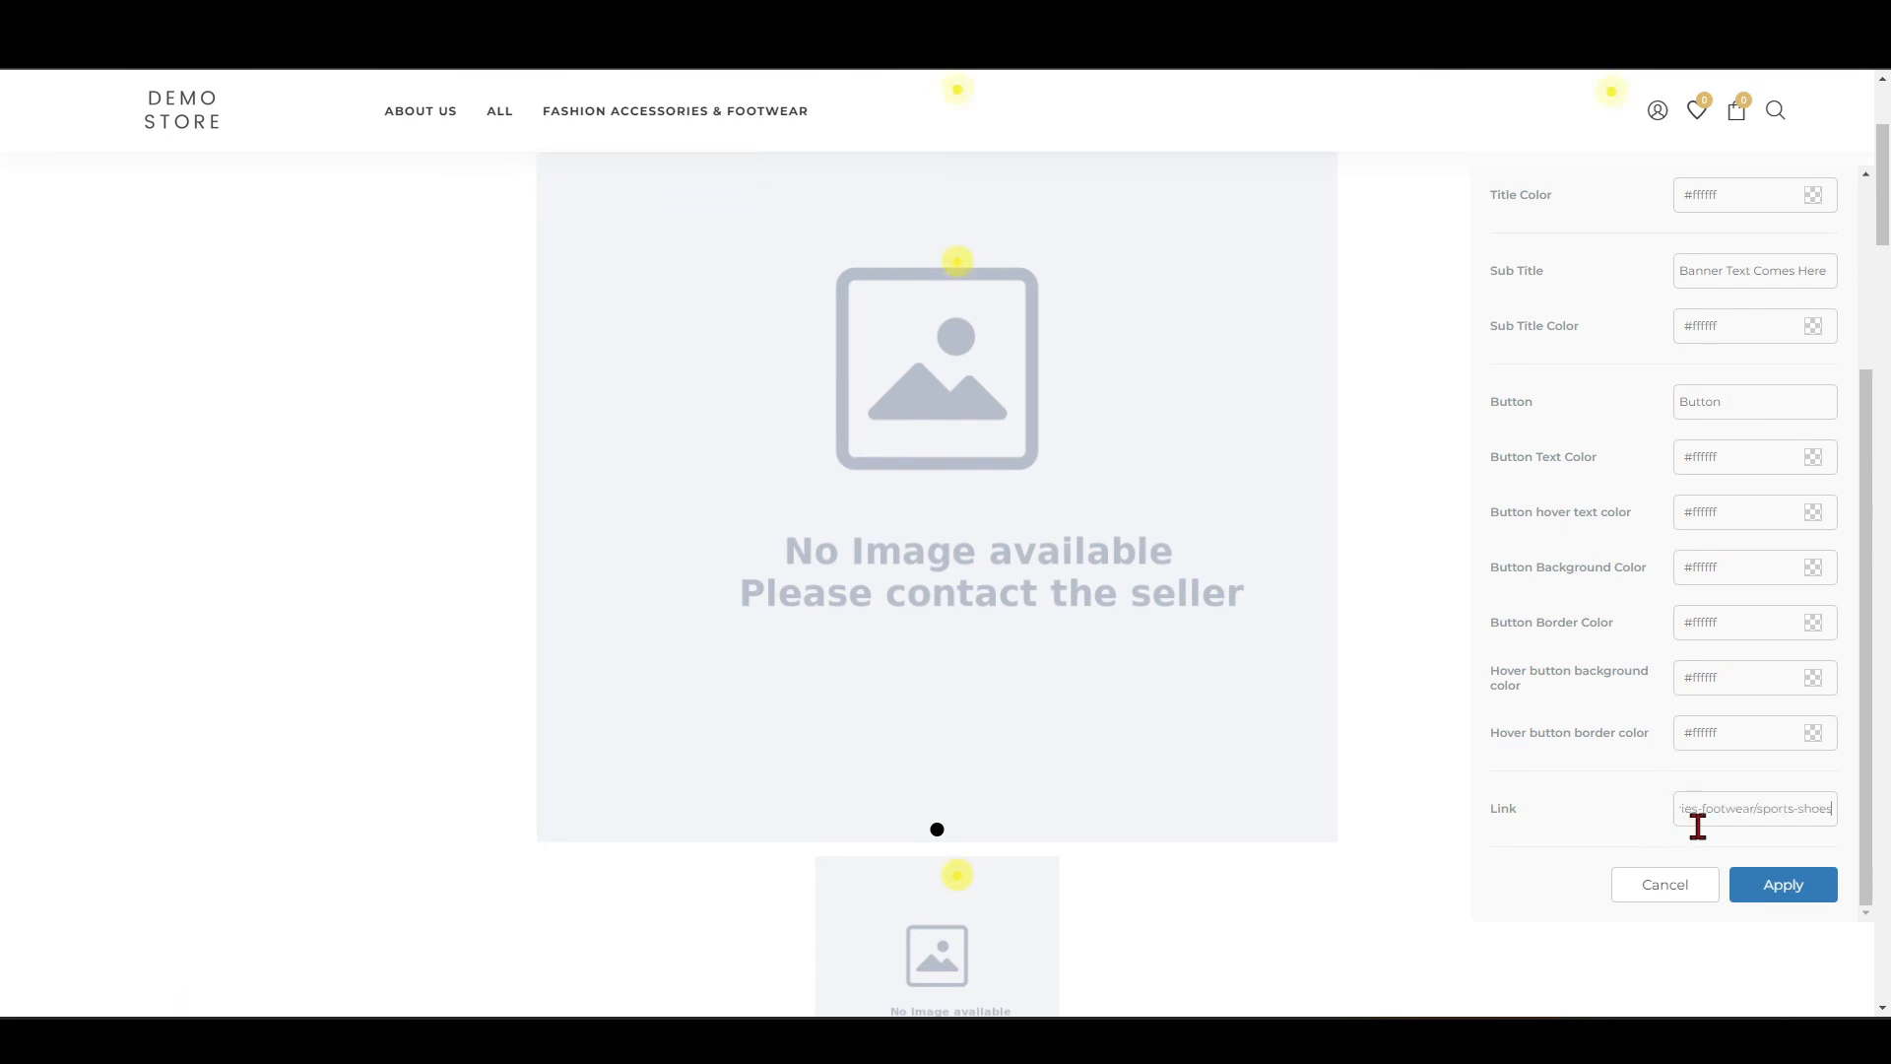
click(1760, 886)
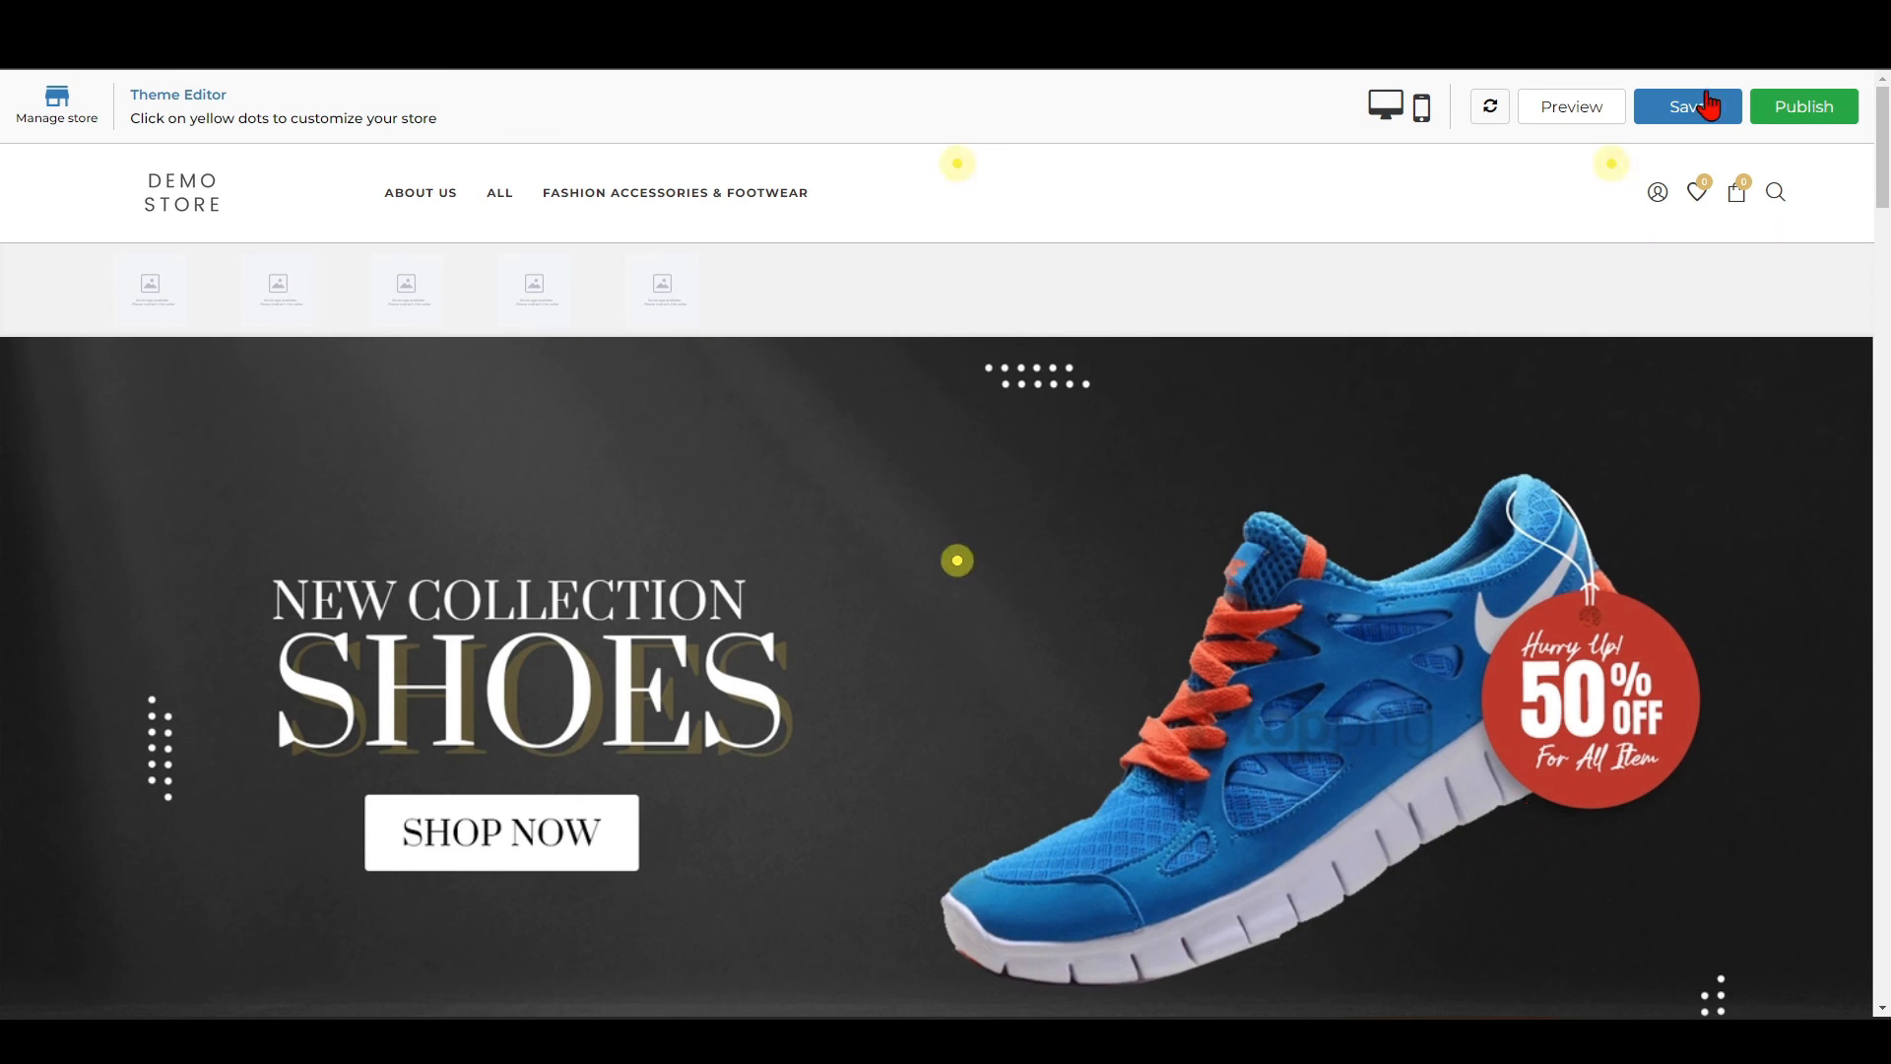
Save the theme changes and publish the store.
click(1704, 113)
click(1798, 116)
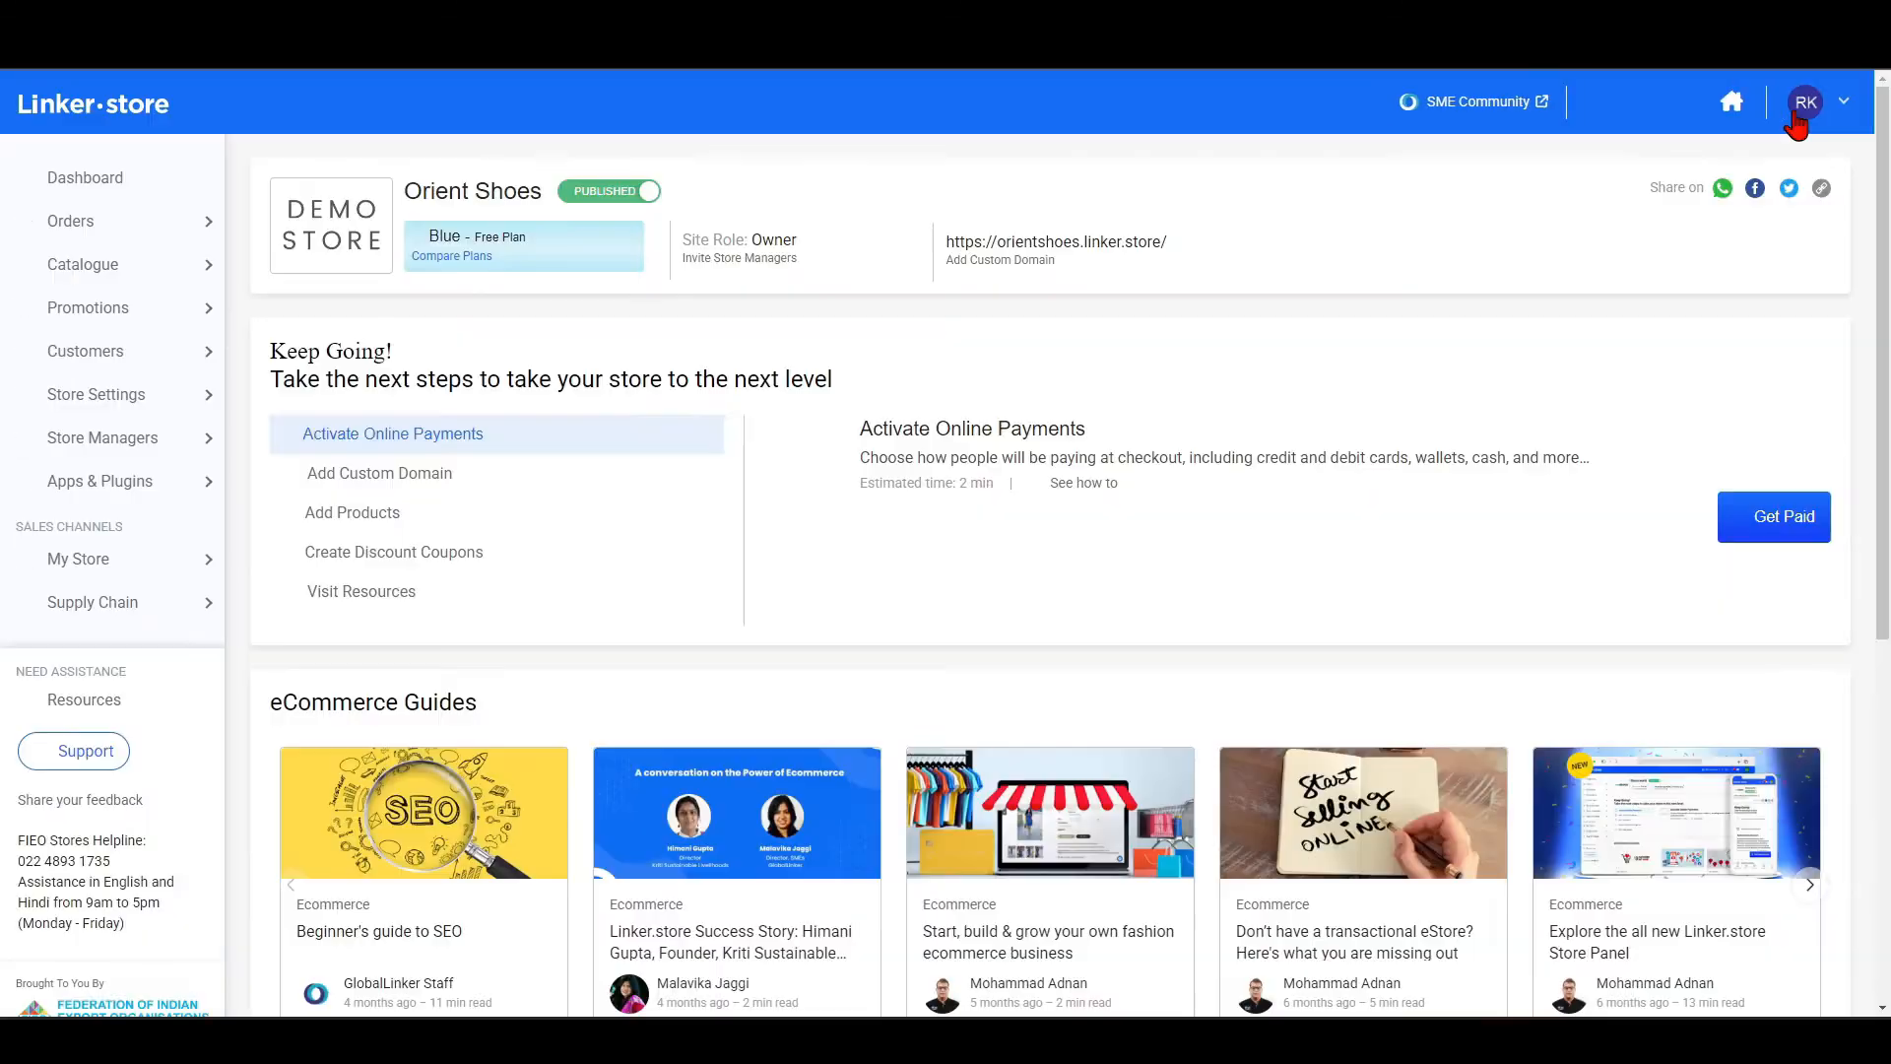